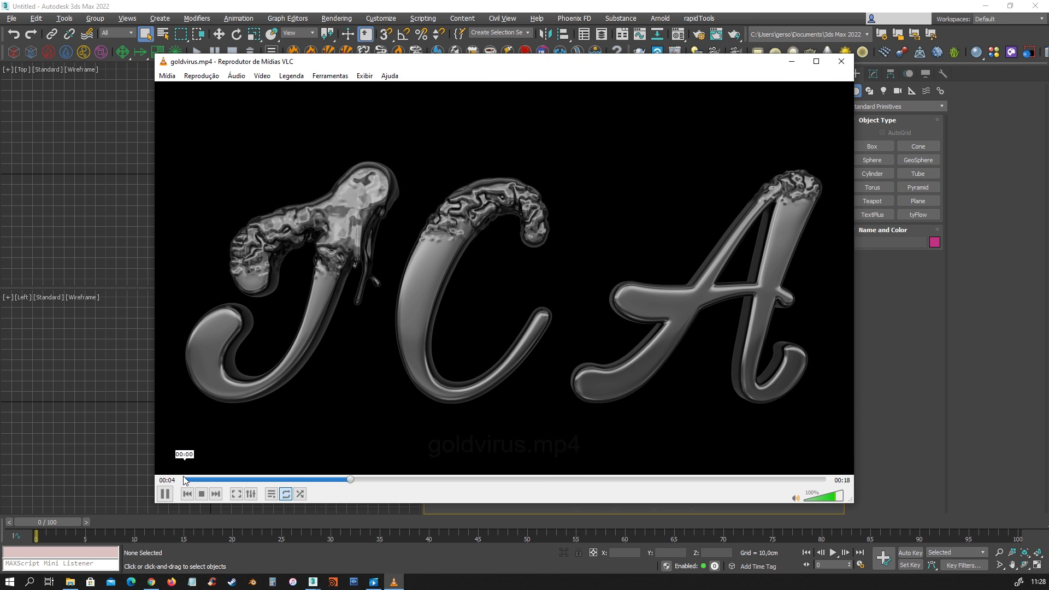
- Pause and close the goldvirus.mp4 reference video to return to the empty 3ds Max scene
key("space")
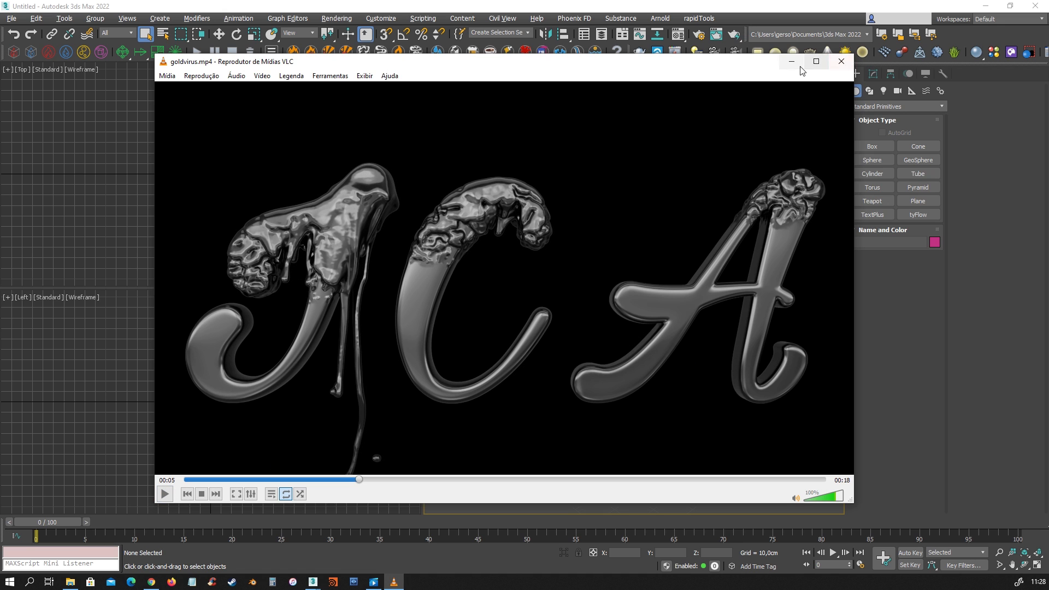
left_click(841, 61)
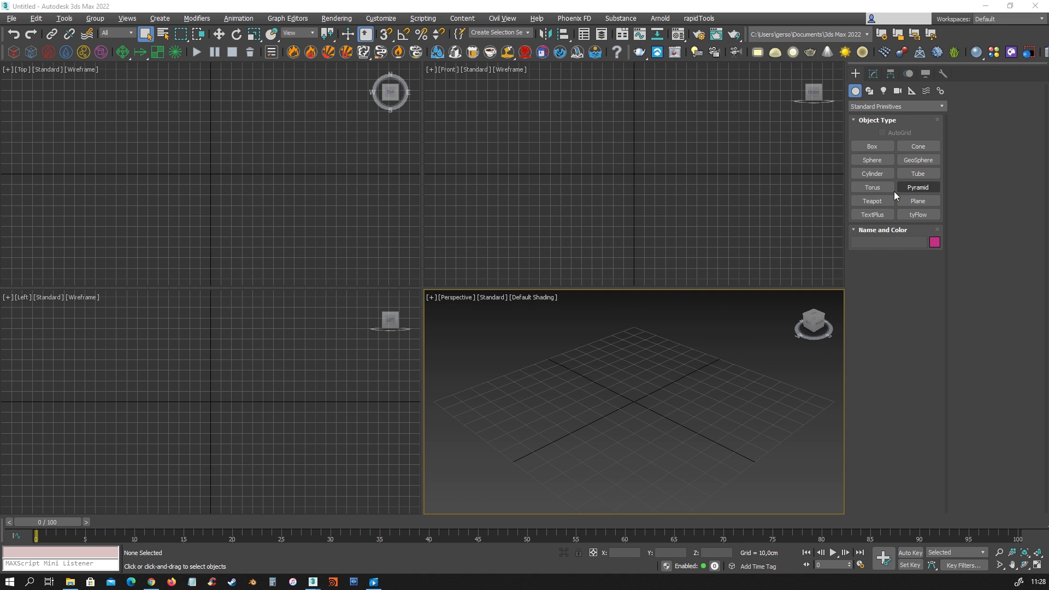
- Create a text spline reading "3" near the grid centre in the Perspective viewport
left_click(869, 91)
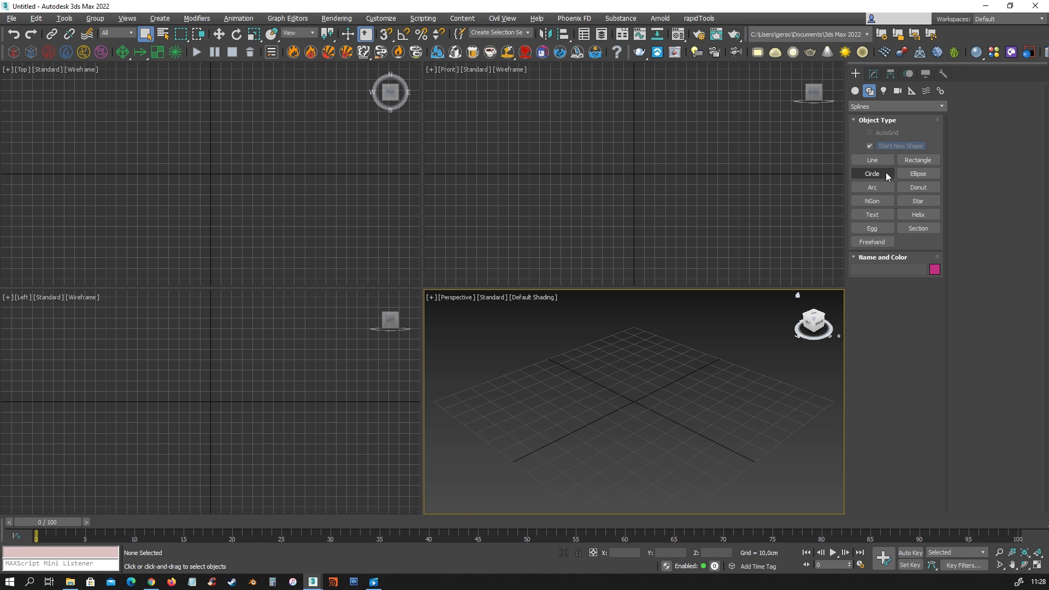
left_click(872, 214)
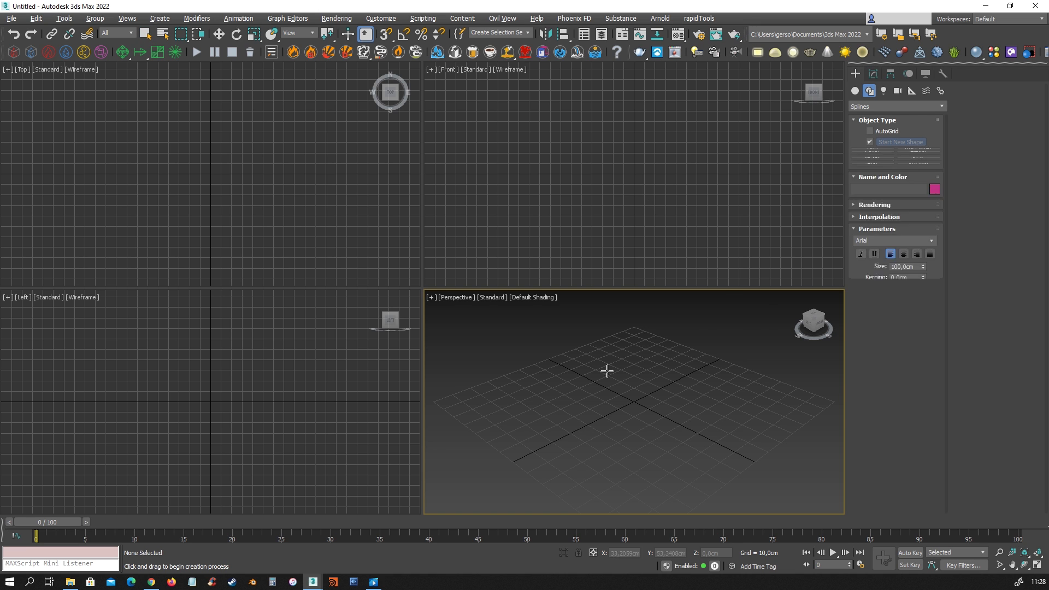
left_click(638, 396)
left_click_drag(902, 392, 810, 377)
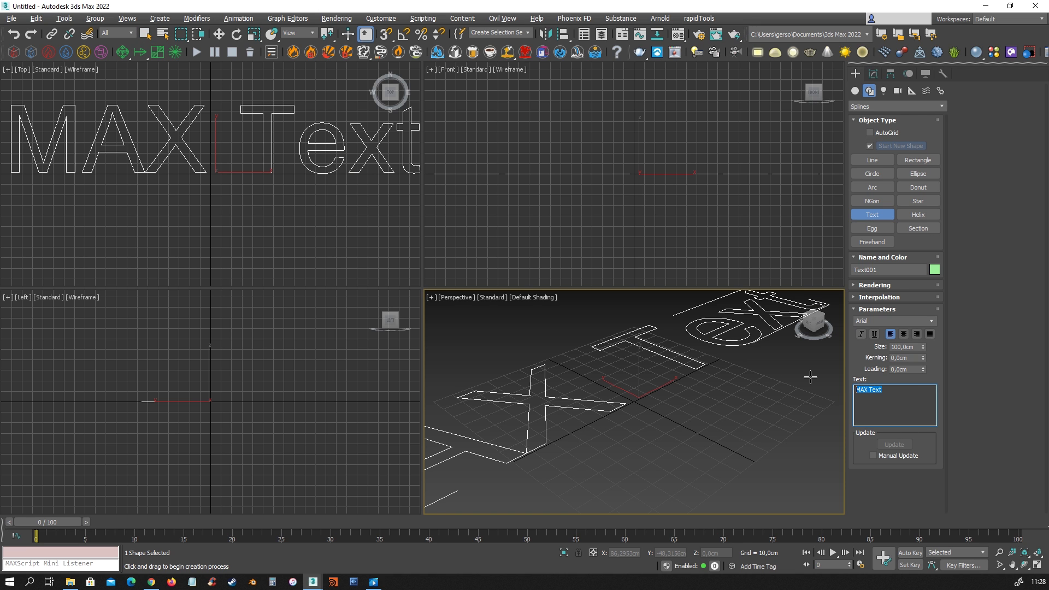
type("3")
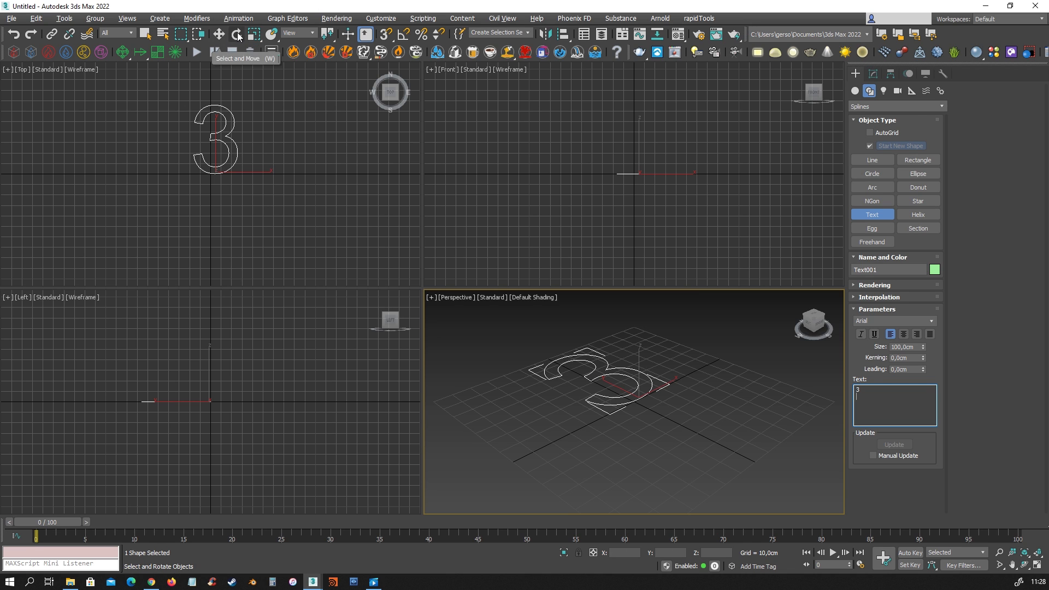
- Check the system unit scale and keep the display units on metric centimeters
left_click(385, 21)
left_click(408, 199)
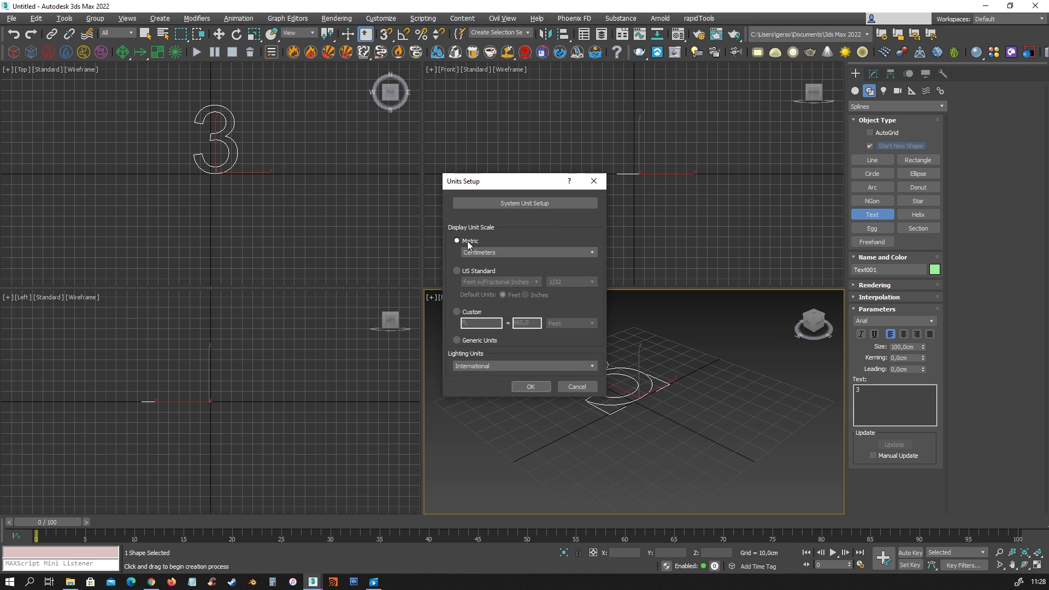
left_click(528, 203)
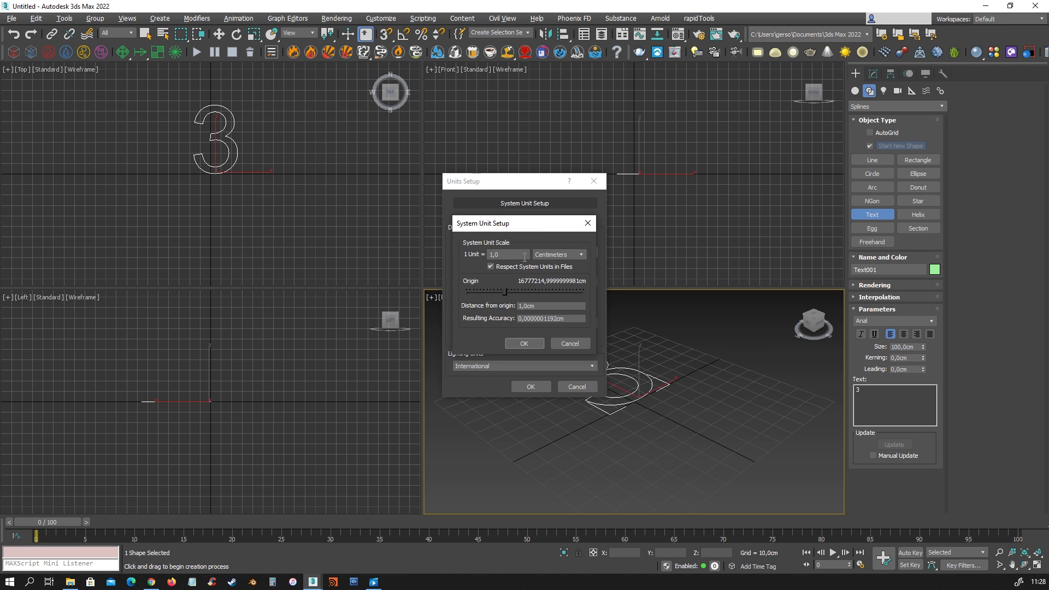
left_click(581, 345)
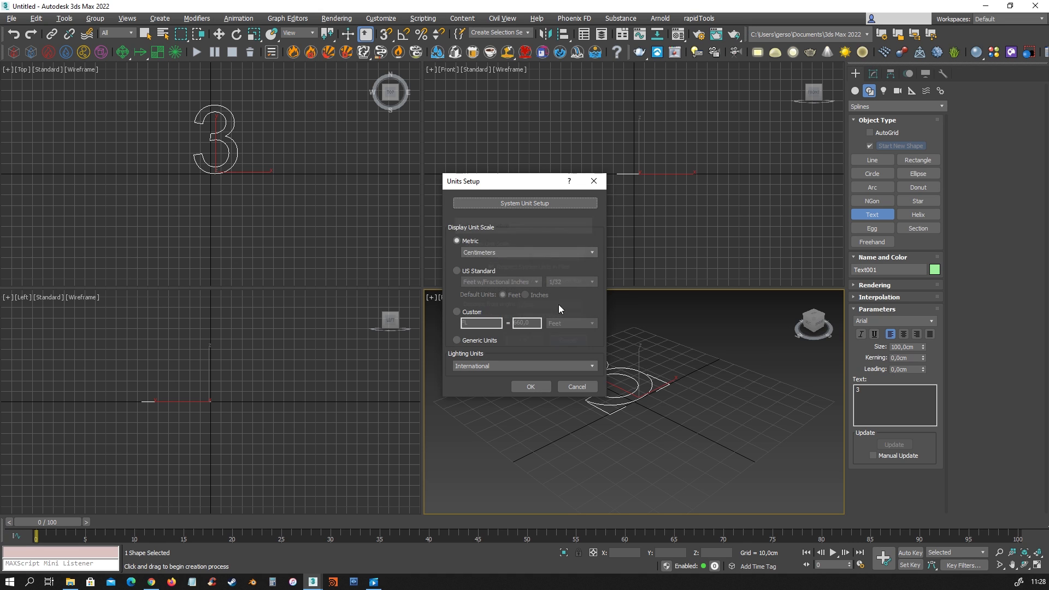
left_click(477, 341)
left_click(473, 241)
left_click(529, 387)
- Stand the text spline upright by rotating it 90 degrees about the X axis with angle snap on
left_click(236, 34)
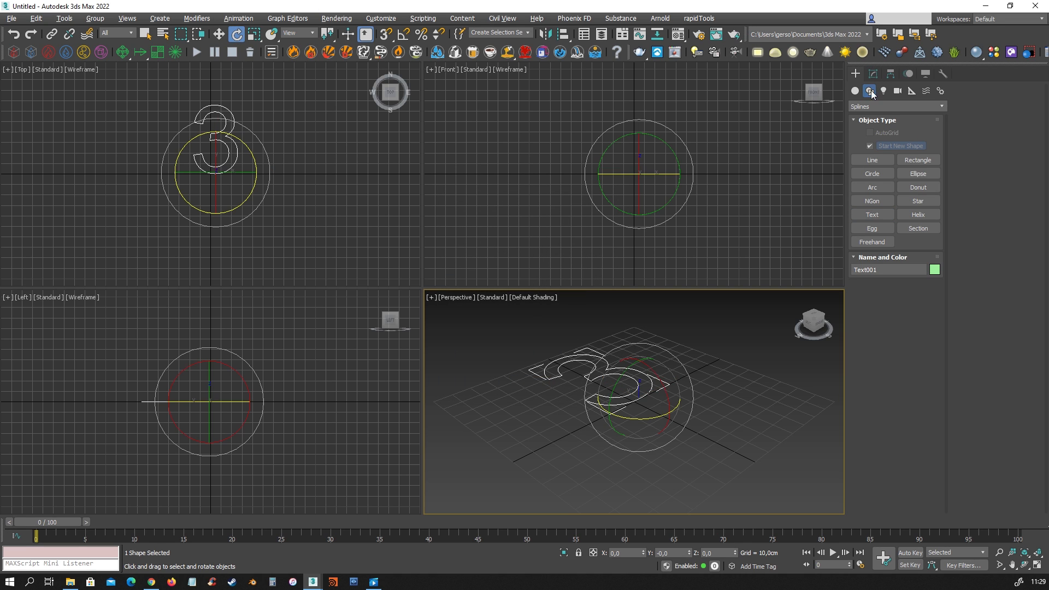
left_click(404, 35)
left_click_drag(665, 377, 679, 415)
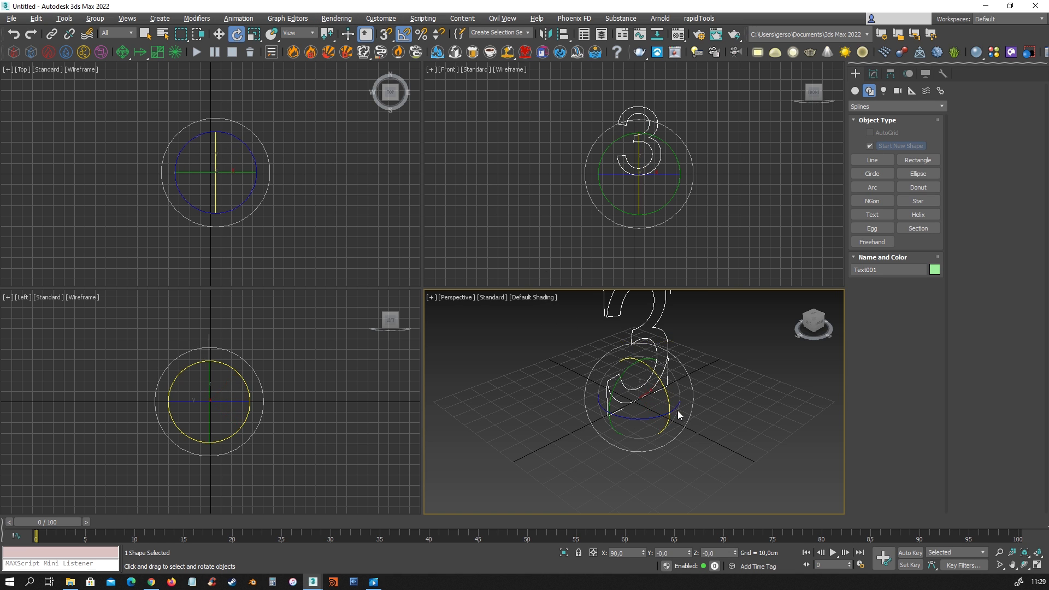
left_click(218, 33)
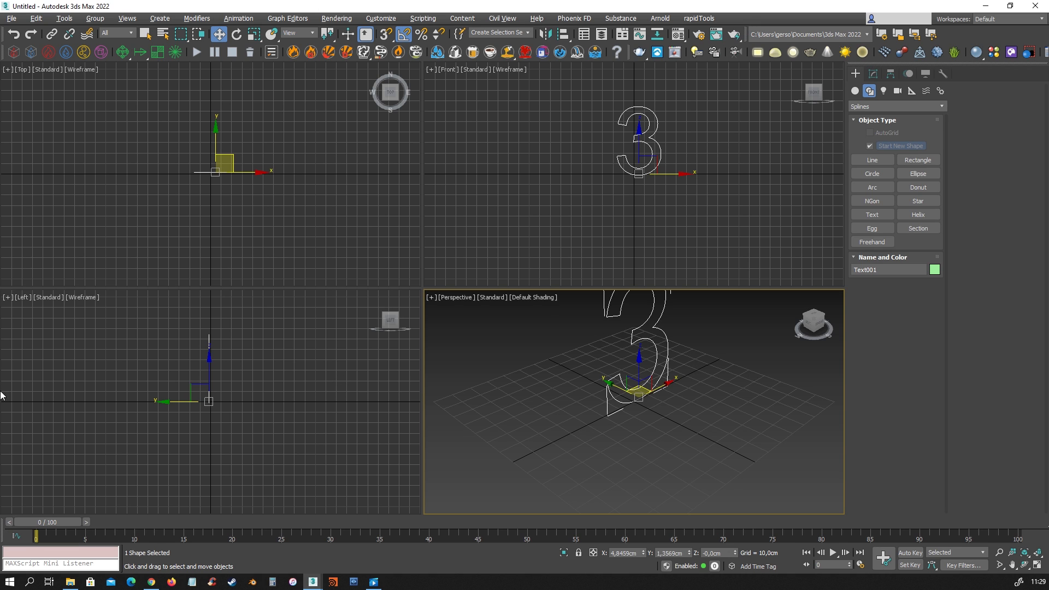
- Measure the dimensions of the upright text spline with the Measure utility
middle_click_drag(708, 371, 704, 424)
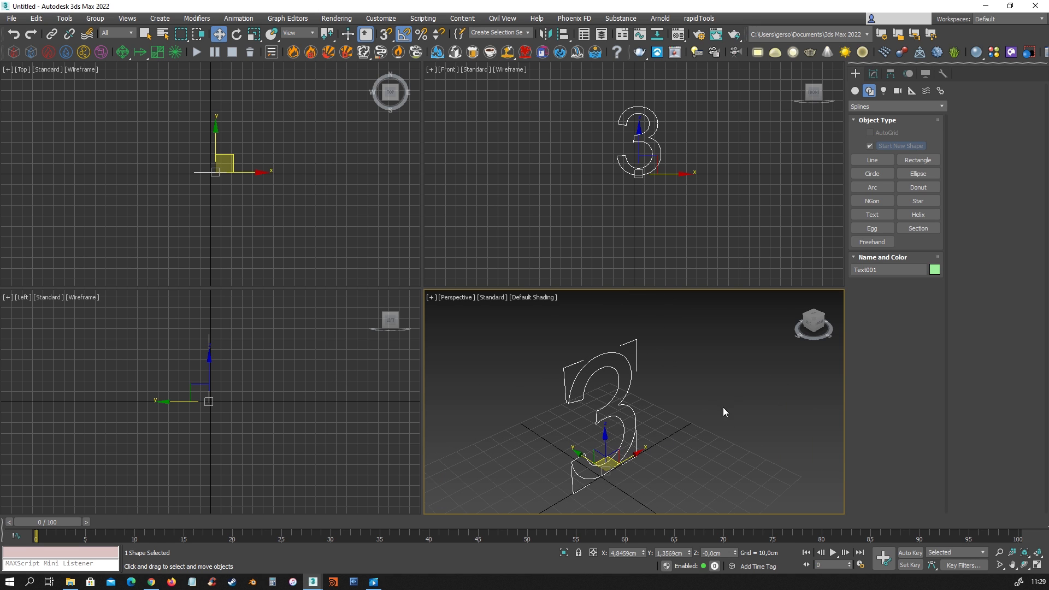
middle_click_drag(690, 412, 732, 388)
middle_click_drag(705, 420, 615, 415, "alt")
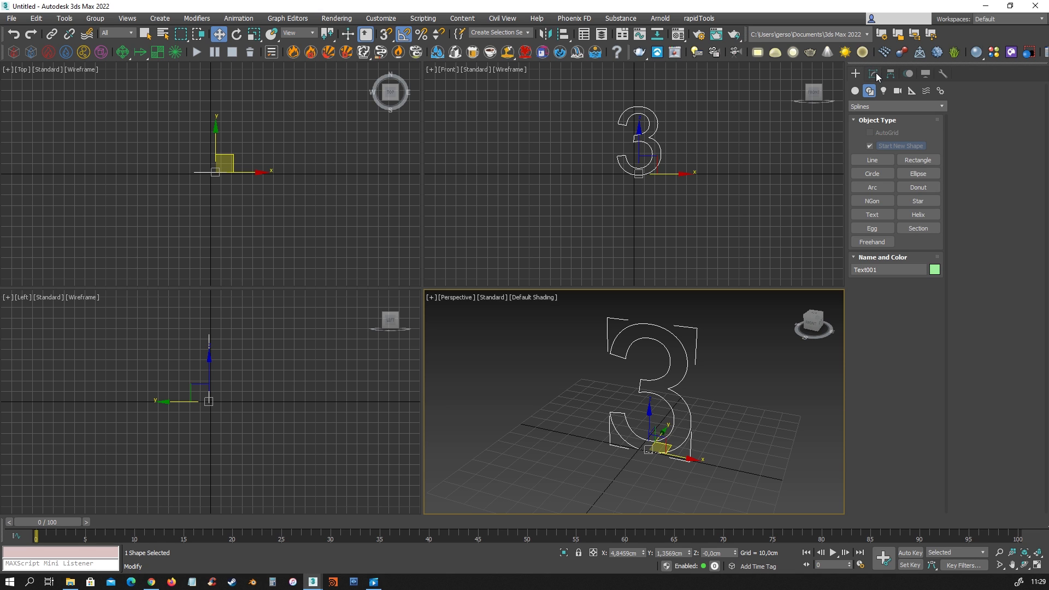
left_click(925, 74)
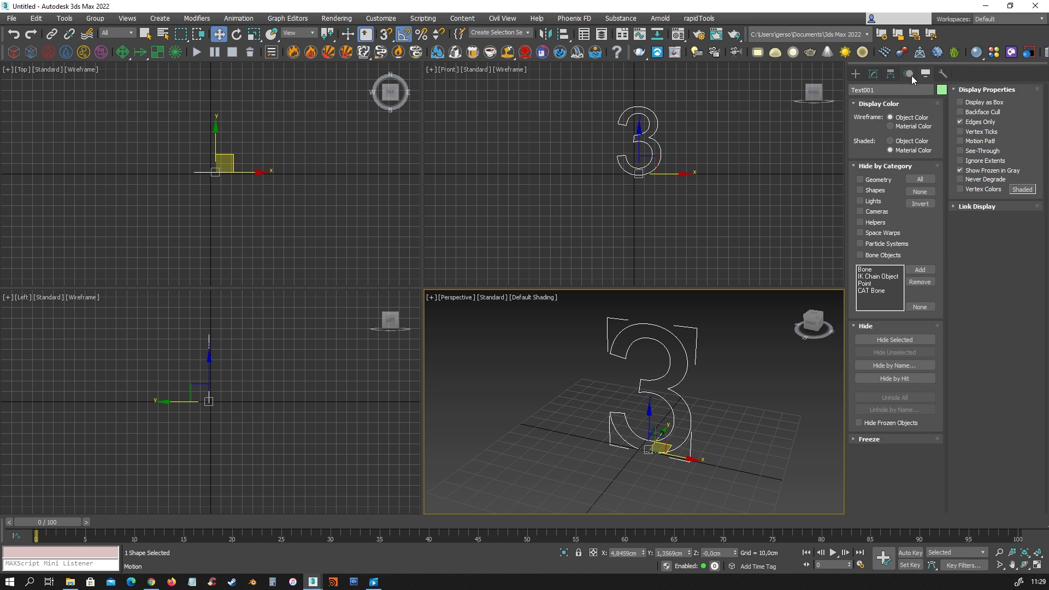
left_click(909, 75)
left_click(942, 74)
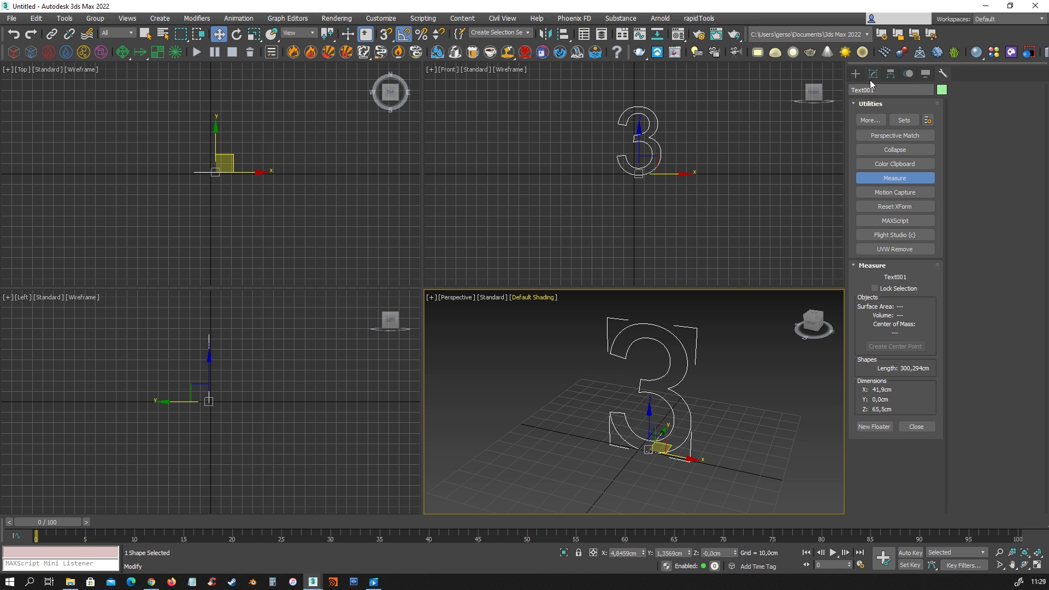
- Create a reference box in the Top viewport about 15.6 cm long, 39.6 cm wide and 80.8 cm high, overlapping the text
left_click(855, 73)
left_click(872, 147)
left_click_drag(210, 164, 252, 181)
left_click(256, 157)
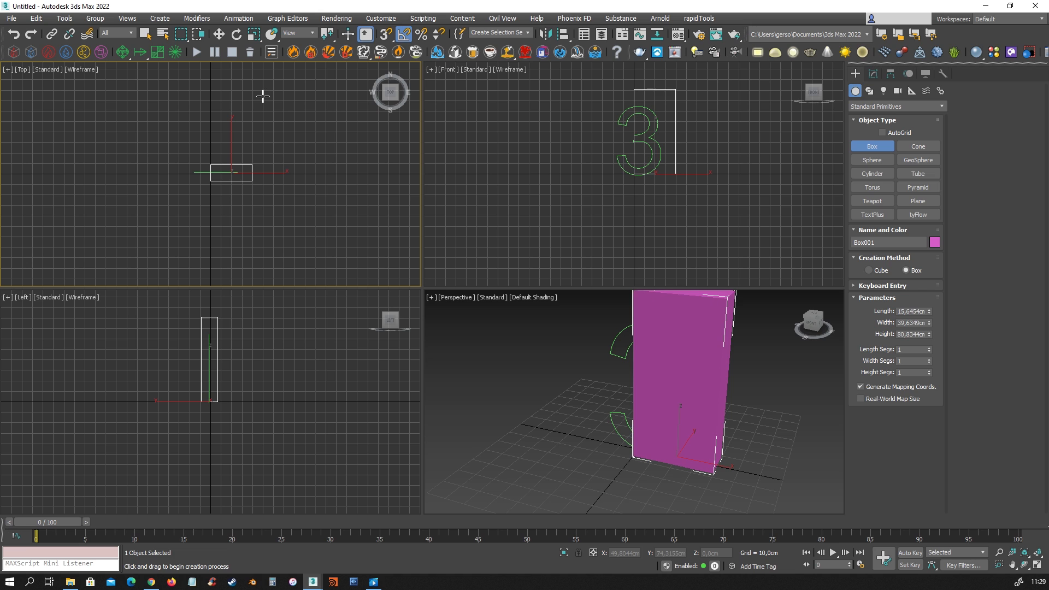
left_click(219, 33)
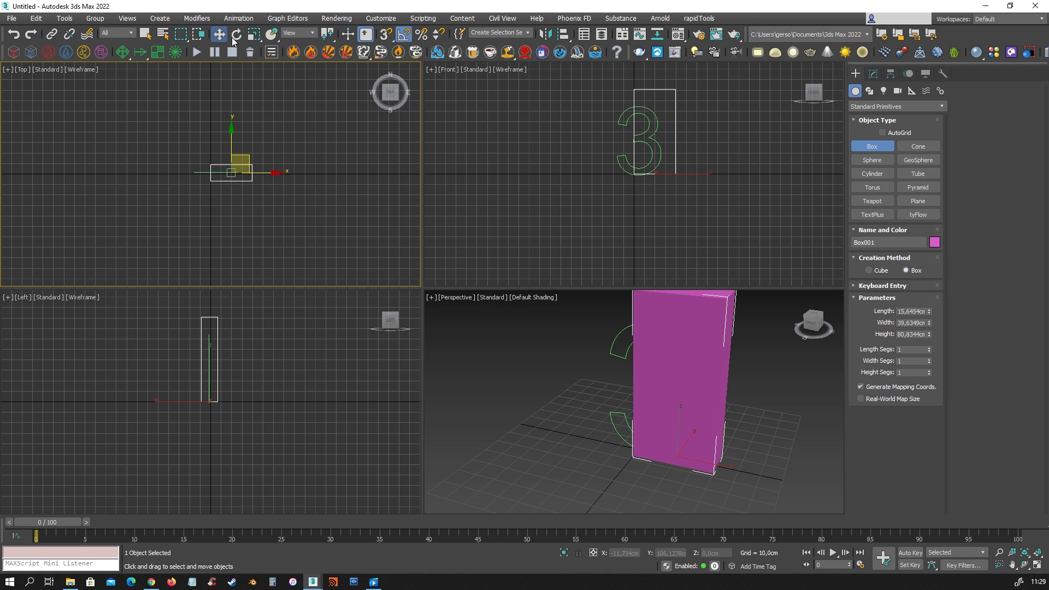
- Enlarge the text spline to a size of 126 cm to match the height of the reference box
left_click(617, 122)
key("z")
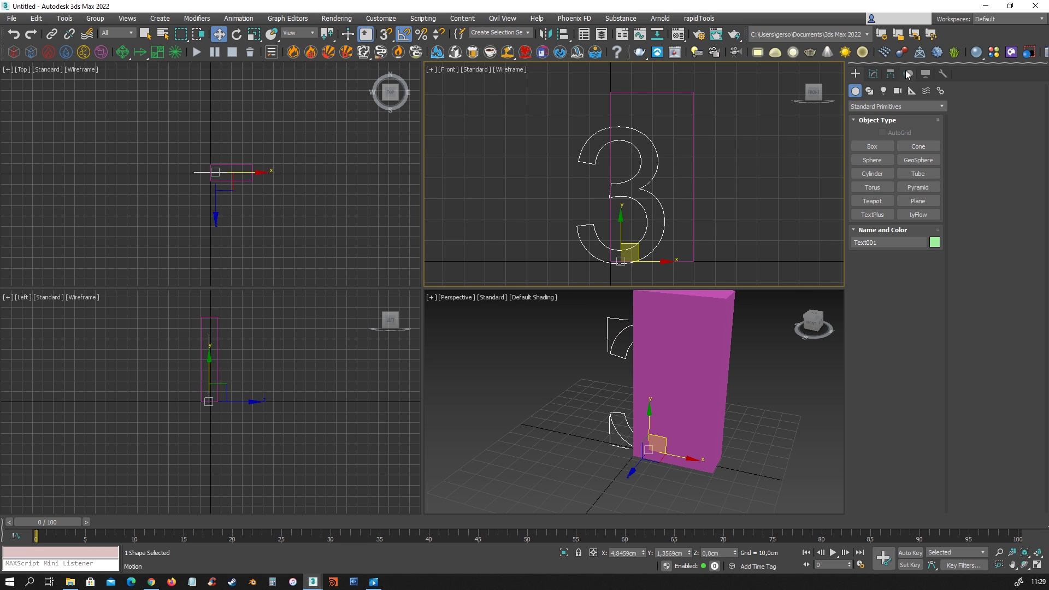
left_click(875, 73)
left_click(915, 355)
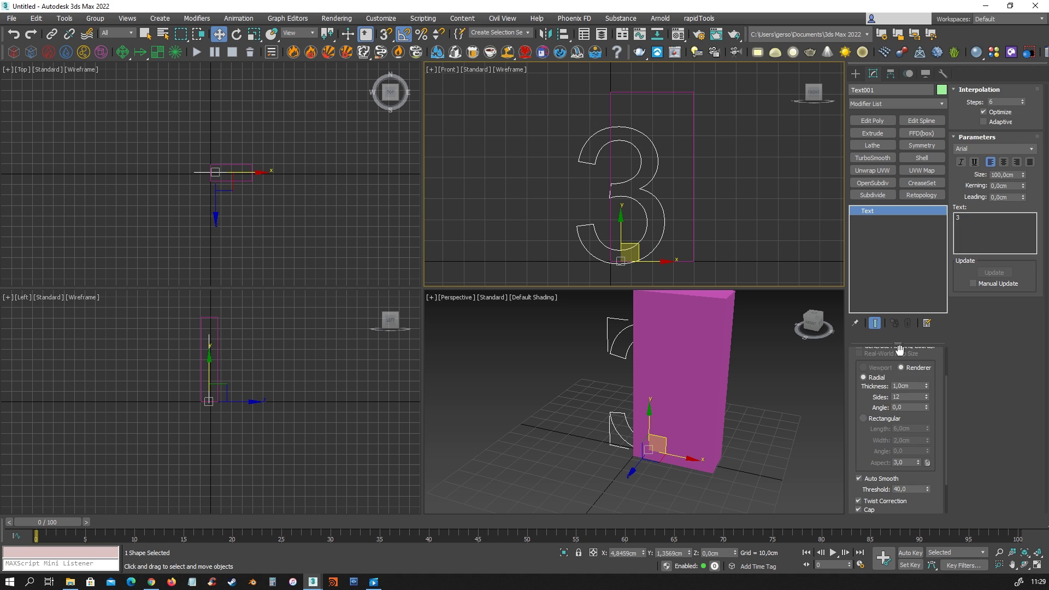
left_click_drag(878, 370, 882, 445)
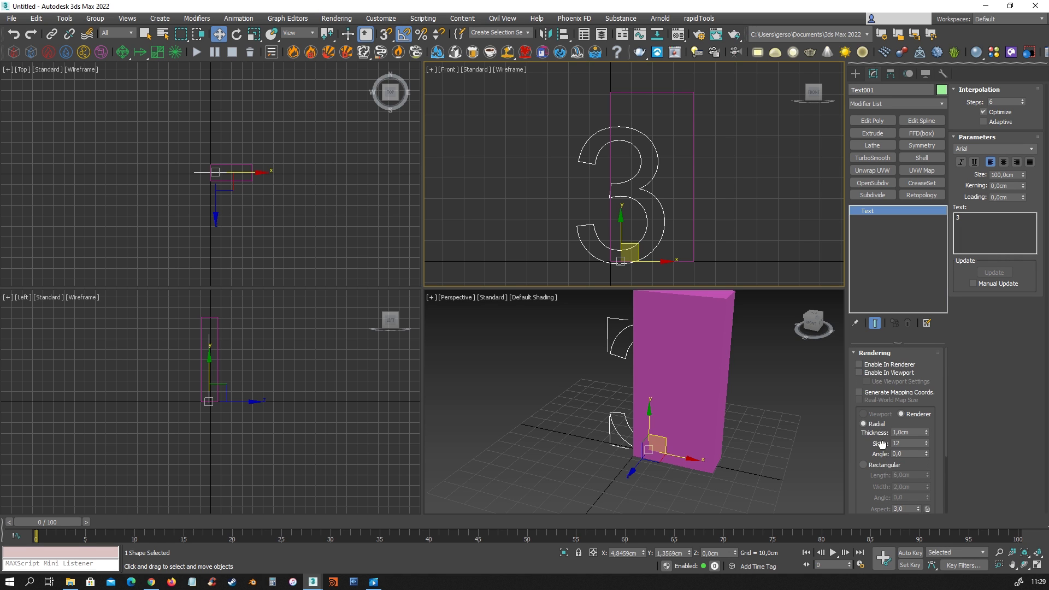
left_click(885, 352)
left_click_drag(1022, 127, 1023, 111)
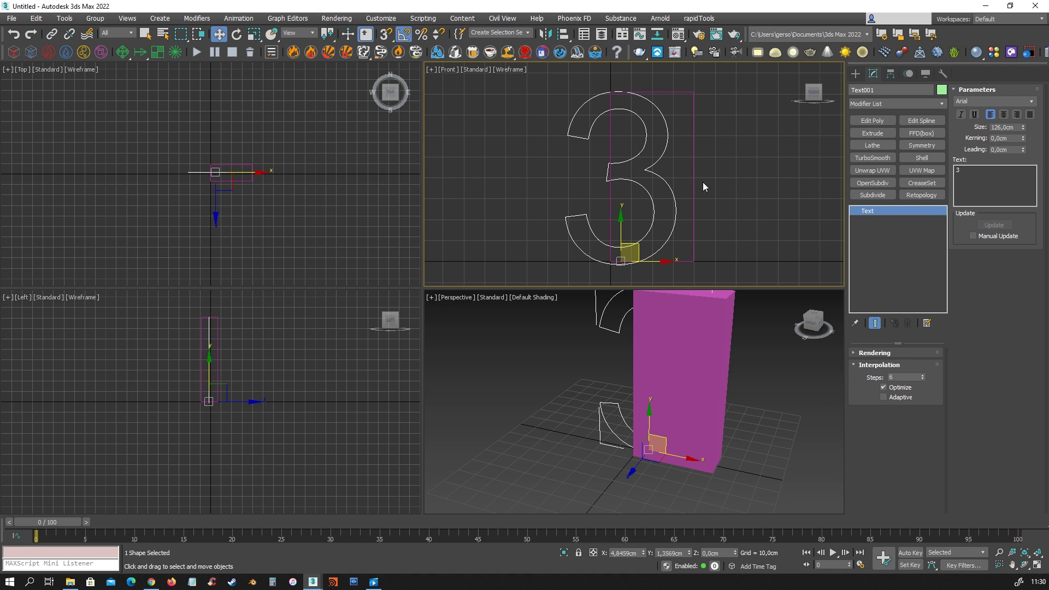
- Delete the reference box and maximize the Perspective viewport
left_click(706, 389)
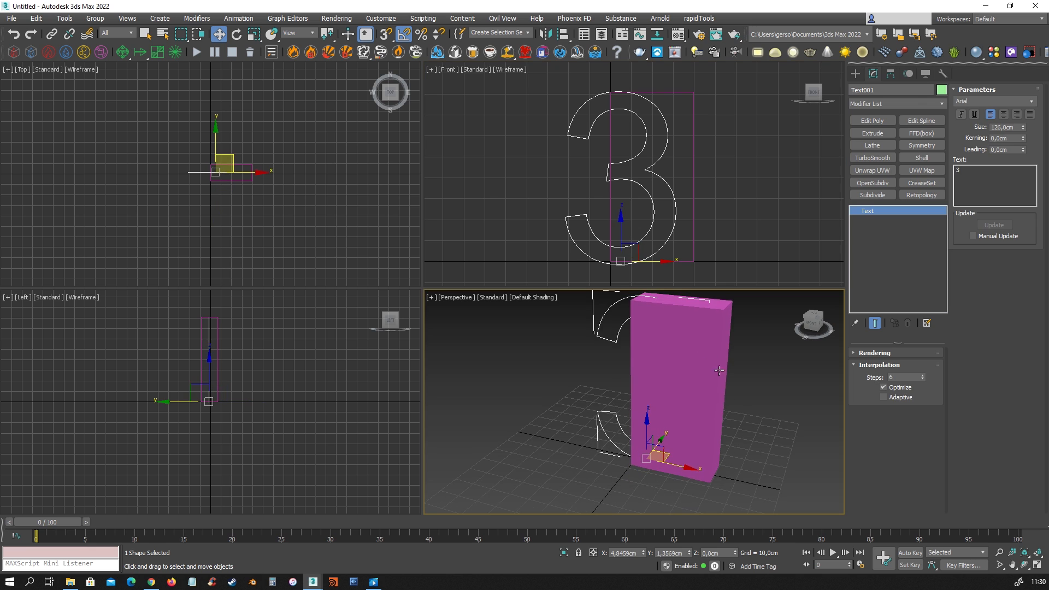
key("Delete")
key("alt+w")
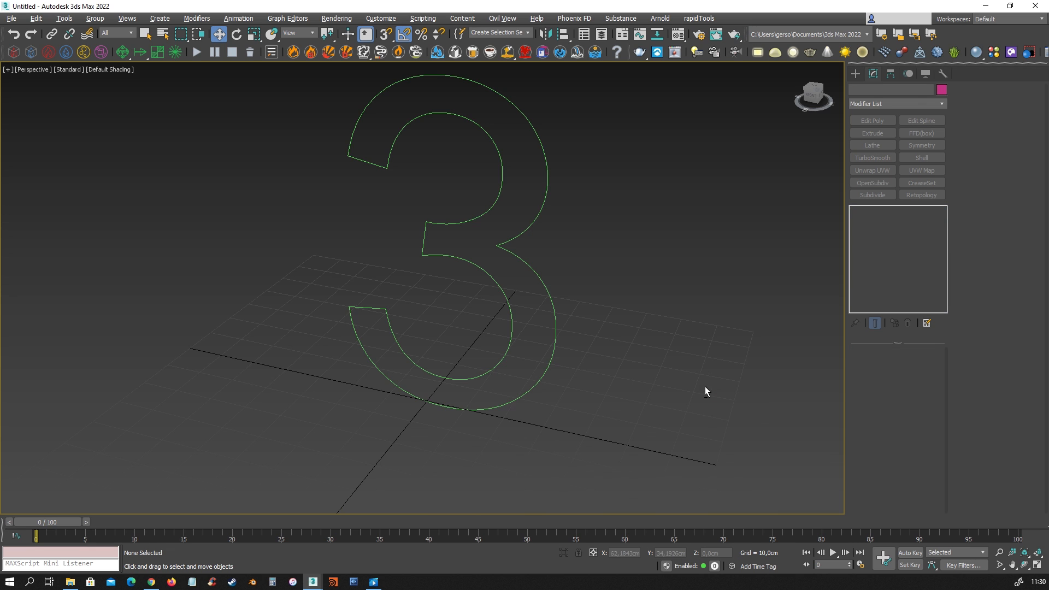
- Apply an Extrude modifier to the text spline with an amount of -12.5 cm
middle_click_drag(564, 313, 637, 257, "alt")
left_click_drag(635, 258, 476, 345)
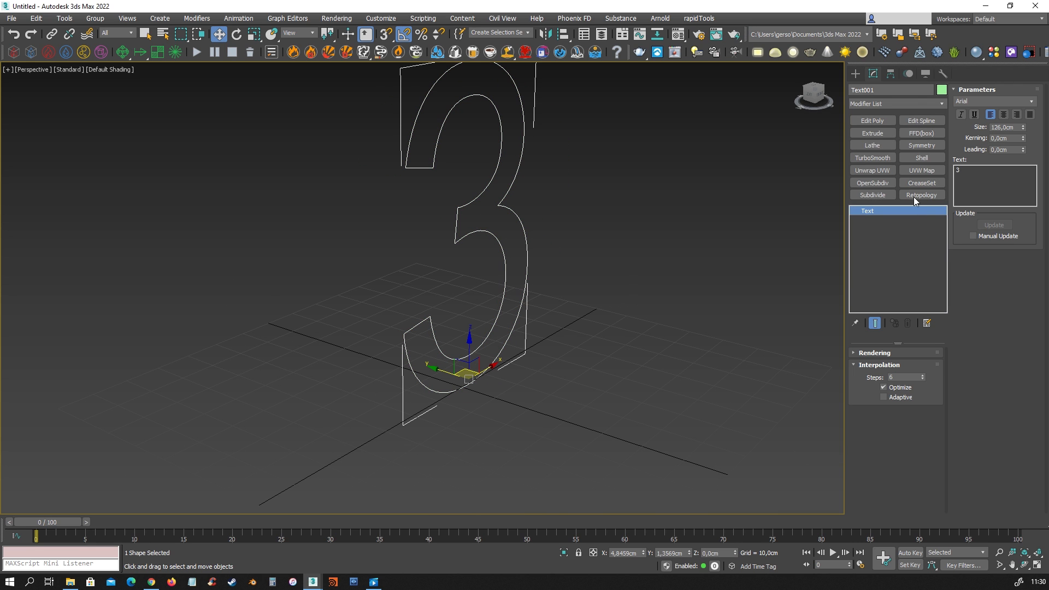
left_click(880, 132)
left_click_drag(927, 369, 929, 381)
middle_click_drag(487, 329, 624, 311, "alt")
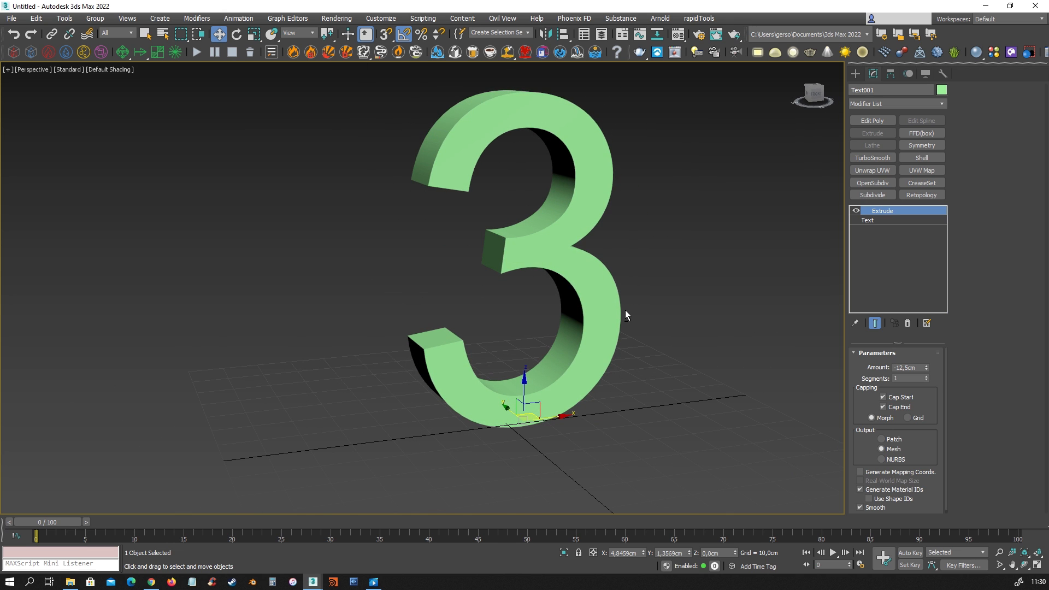
- Raise the 3 onto the ground line in the Front view, to about 1.47 cm on Z, and zero its X and Y positions
key("alt+w")
key("alt+w")
scroll(552, 389, "up", 3)
scroll(552, 390, "up", 3)
left_click_drag(618, 302, 618, 284)
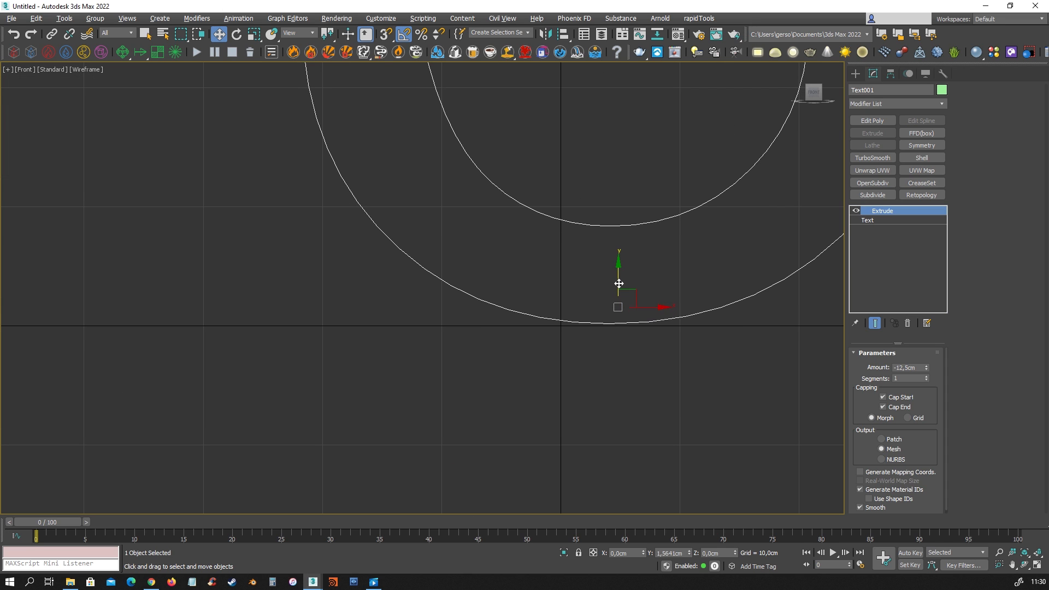
key("alt+w")
key("alt+w")
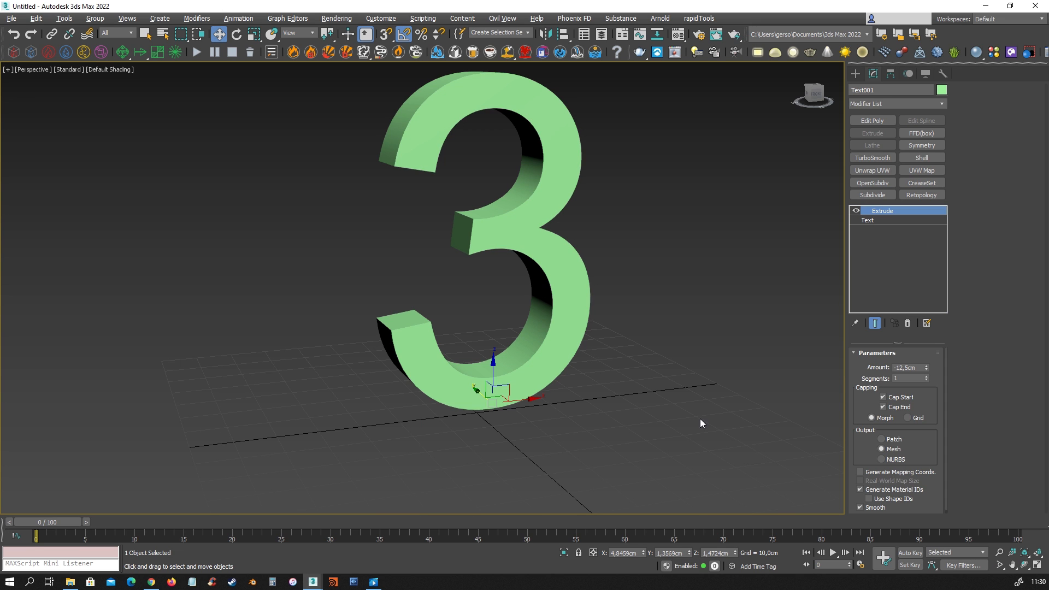
right_click(689, 554)
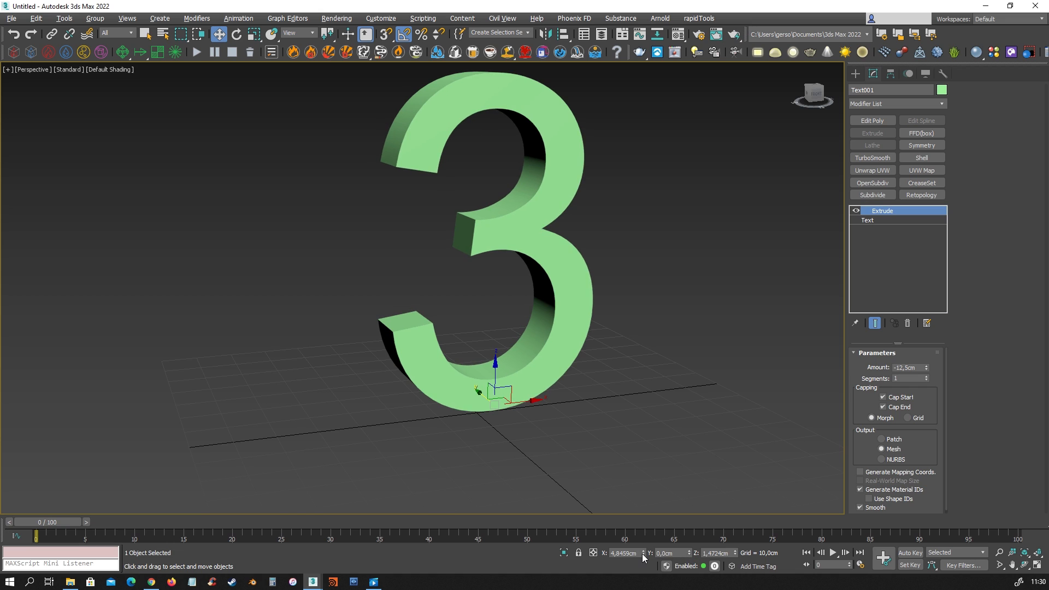
right_click(643, 554)
- Display edged faces on the model and reduce the text's interpolation steps to 1
middle_click_drag(590, 338, 656, 338)
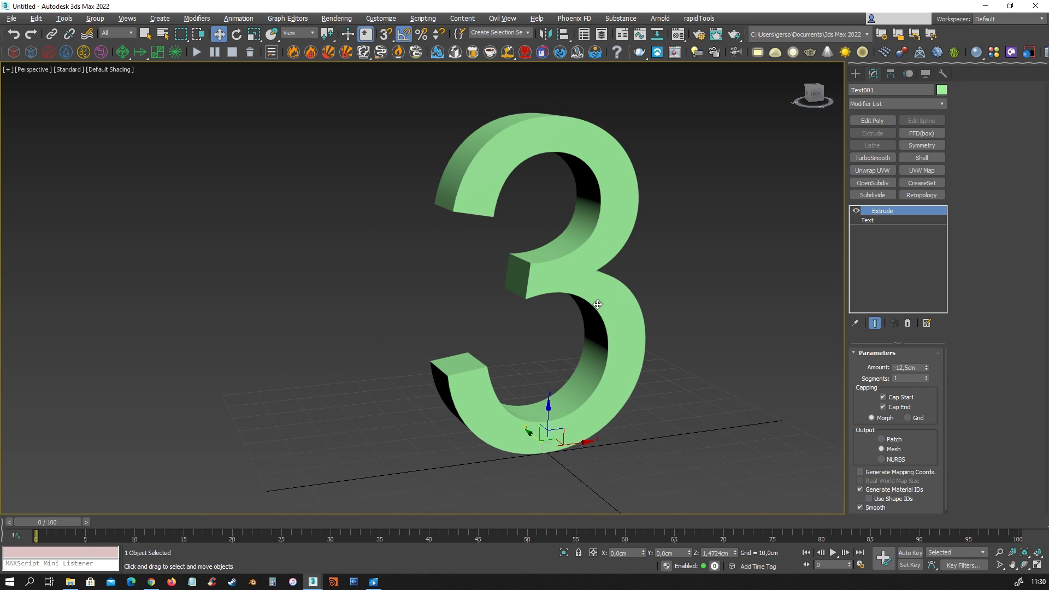
key("F4")
scroll(582, 286, "up", 3)
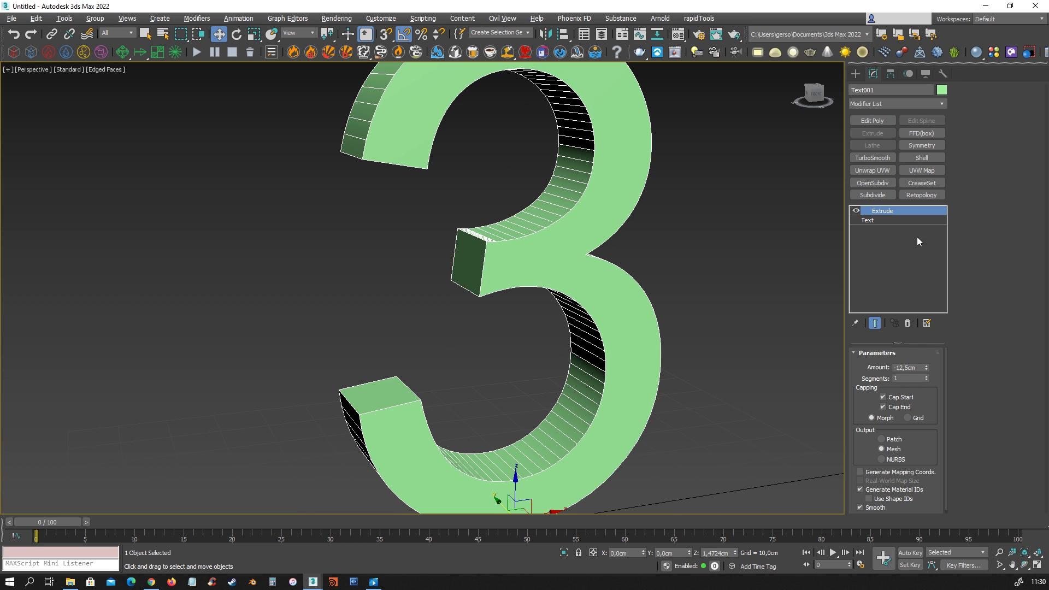
left_click(872, 221)
left_click_drag(923, 379, 922, 379)
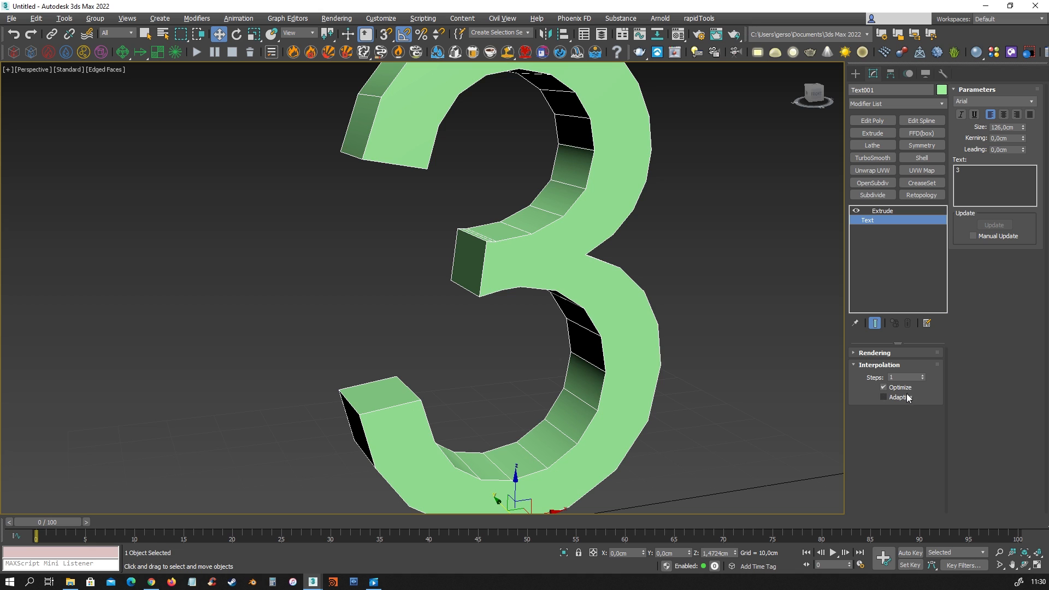
- Set the text's interpolation steps to 6 and enable Adaptive interpolation
left_click(883, 397)
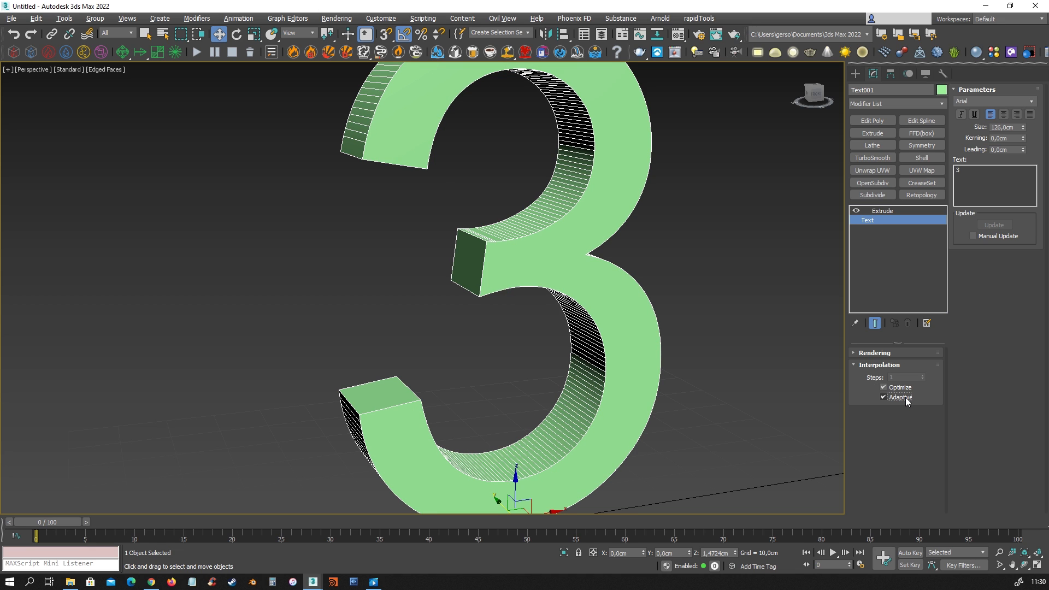
left_click(900, 397)
left_click_drag(923, 374, 923, 374)
left_click(923, 375)
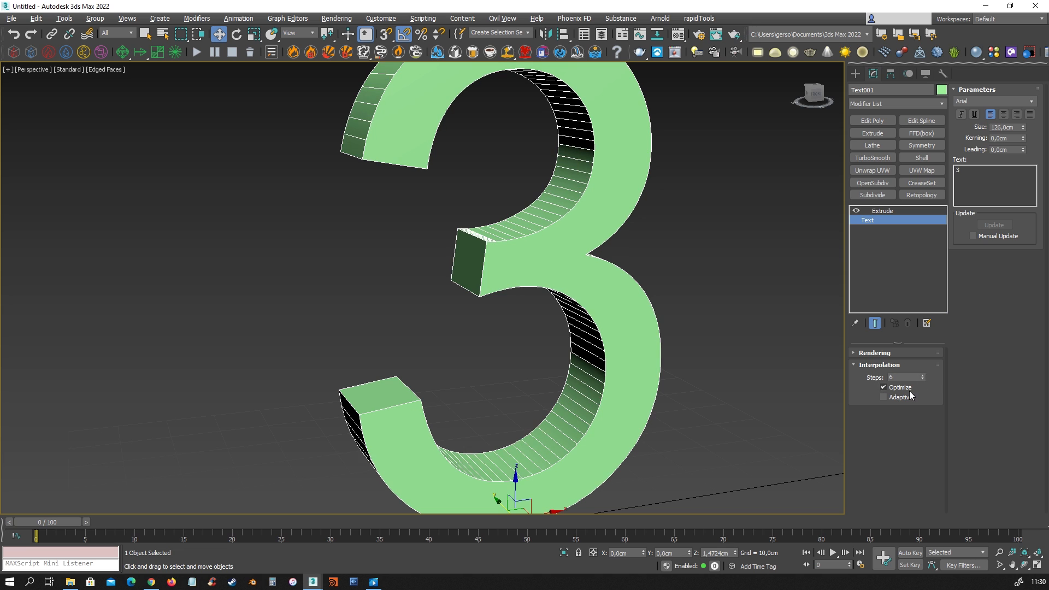
left_click(907, 397)
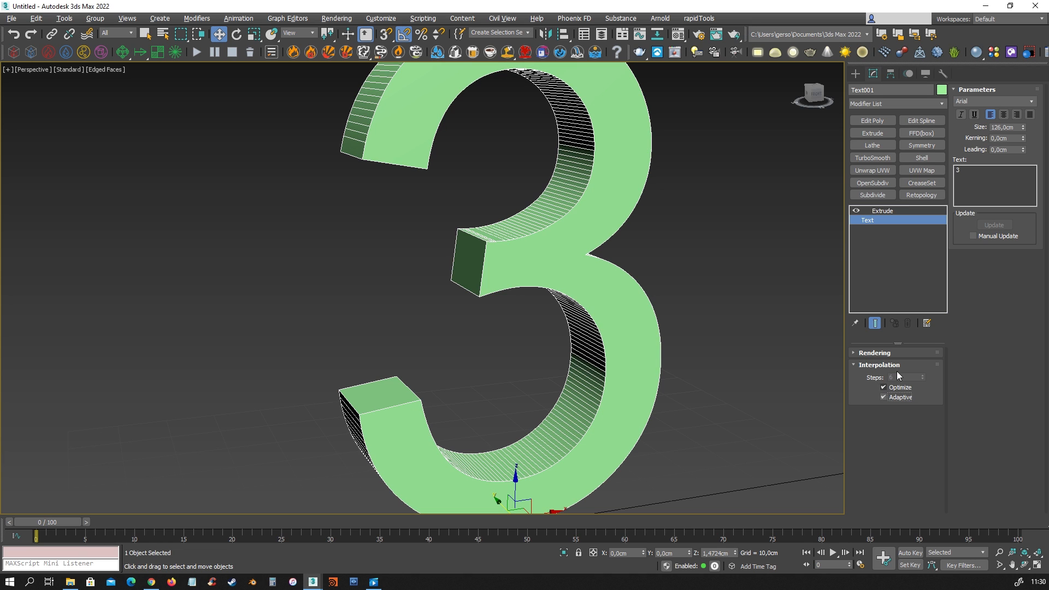
- Add a Subdivide modifier above the Extrude in Adaptive mode with an edge length of 2 cm
left_click(883, 211)
left_click(881, 195)
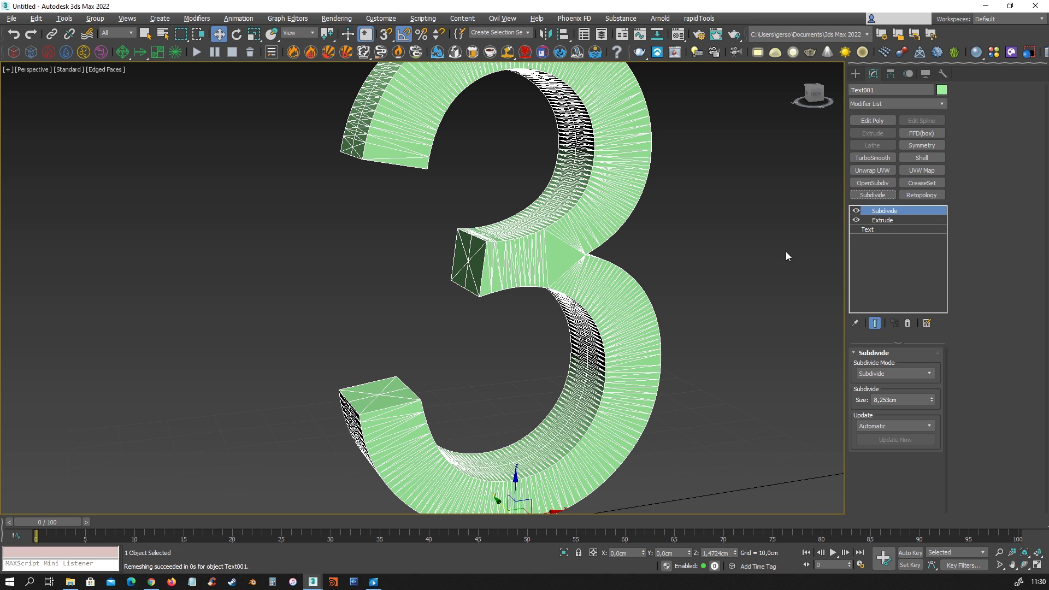
left_click(903, 374)
left_click(889, 404)
left_click(918, 400)
type("2,0cm")
key("Return")
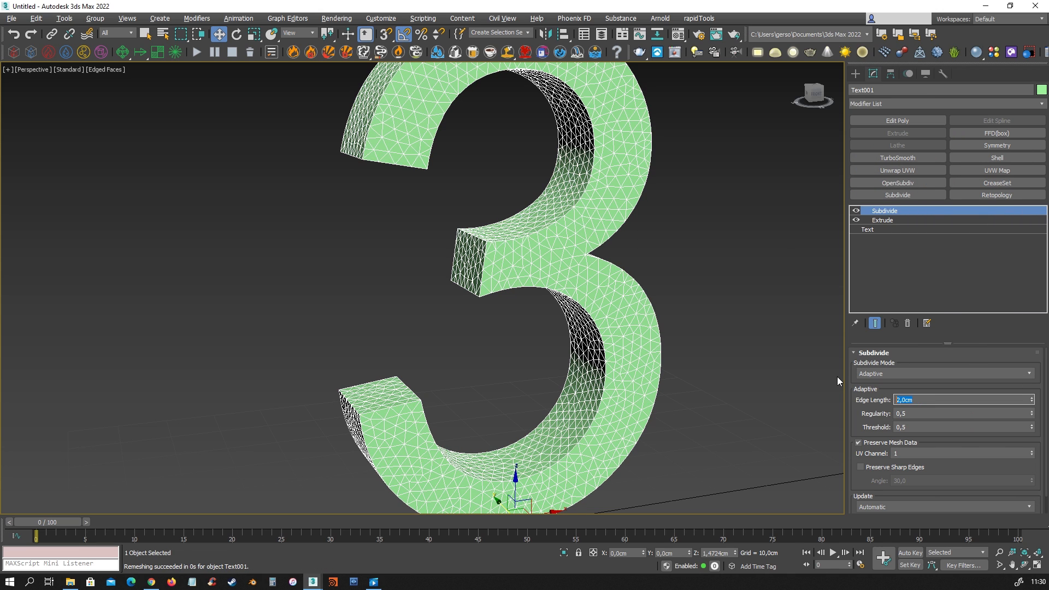
mouse_move(676, 350)
middle_mouse_down()
mouse_move(672, 333)
mouse_move(608, 330)
mouse_move(673, 345)
middle_mouse_up()
middle_click_drag(595, 299, 622, 316, "alt")
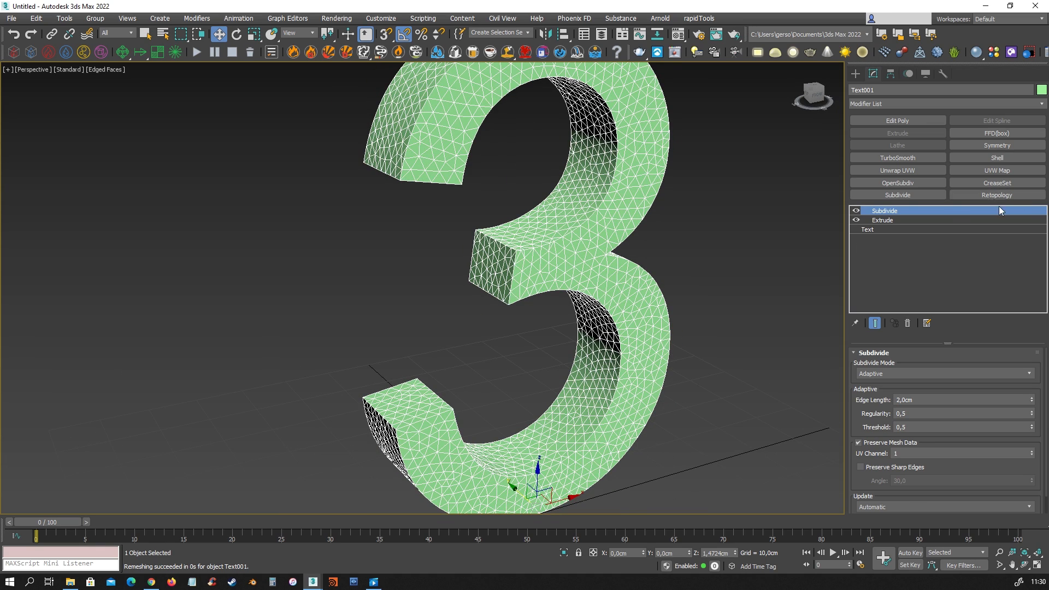
- Add a Retopology modifier with face count 1000, Regularize 1.0, Anisotropy 0.2 and Adaptivity 0.2, and compute the quad mesh
left_click(992, 192)
scroll(975, 454, "down", 2)
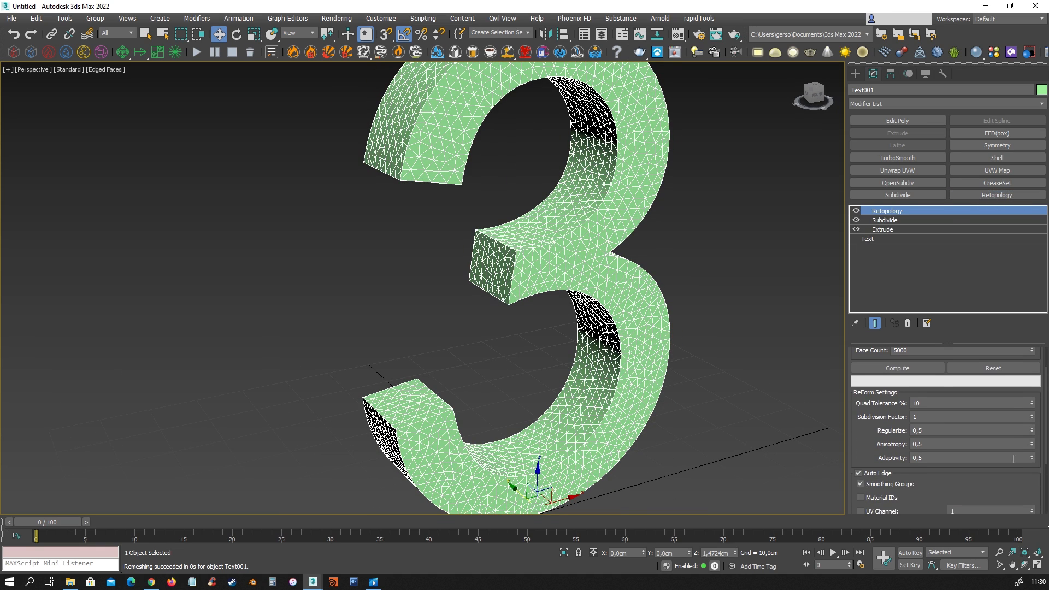
left_click_drag(1032, 434, 1023, 351)
left_click(941, 444)
type(",2")
key("Tab")
left_click(910, 350)
left_click(897, 371)
middle_click_drag(709, 369, 663, 296, "alt")
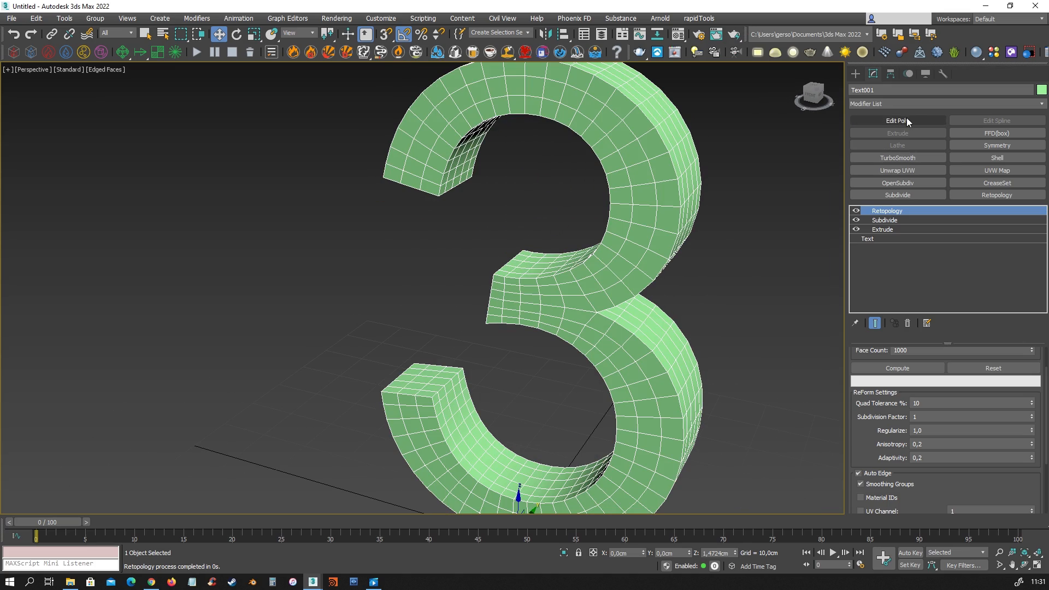
- Convert the retopologized 3 to an Editable Poly
right_click(707, 242)
mouse_move(819, 367)
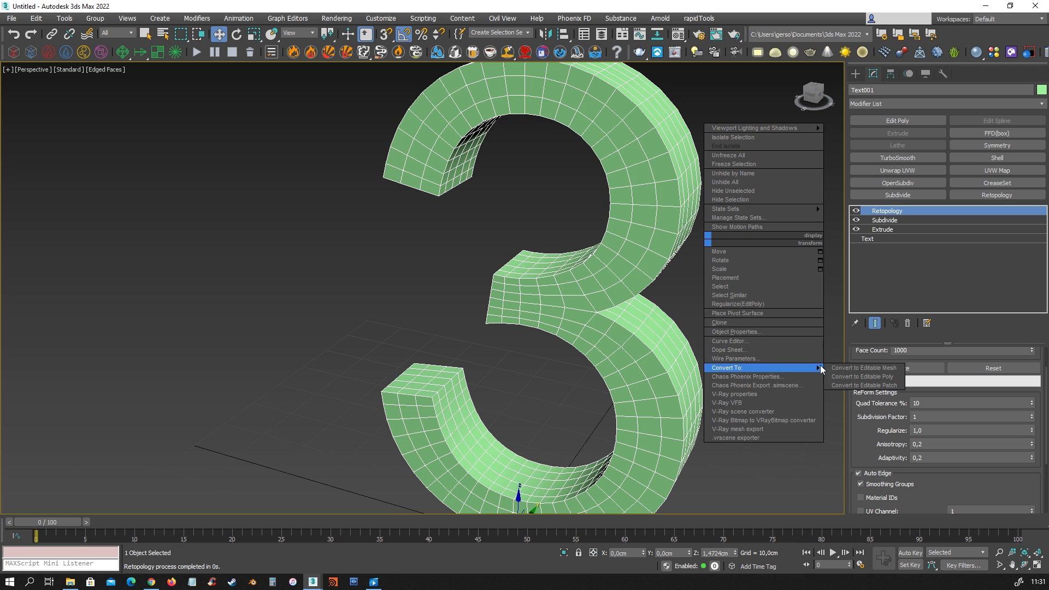
left_click(862, 376)
- Select all front-face polygons of the 3 using selection by angle at 45 degrees
left_click(906, 366)
middle_click_drag(672, 311, 781, 326)
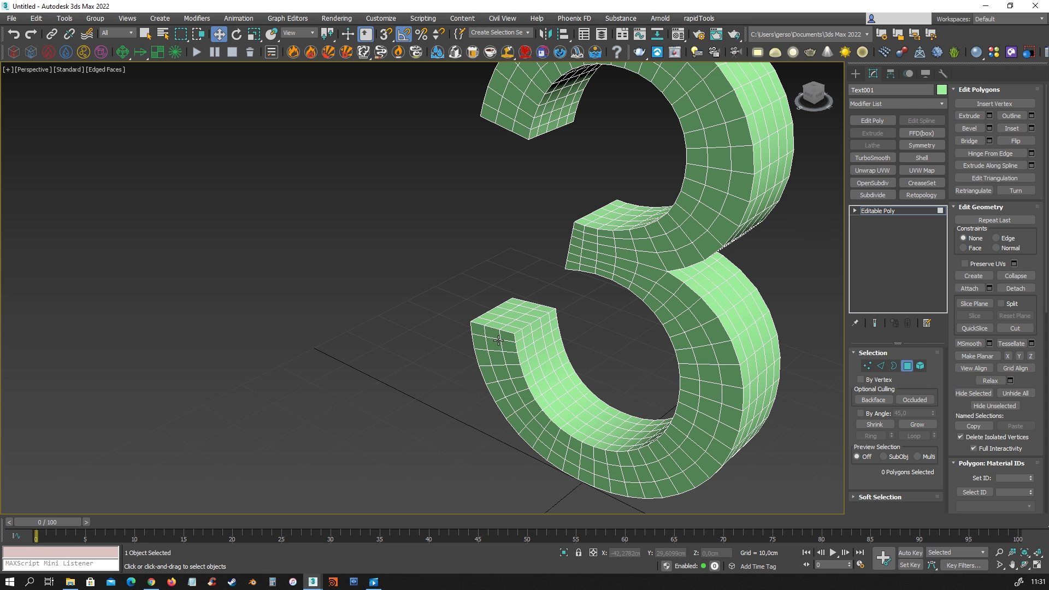
left_click(877, 414)
left_click(719, 399)
middle_click_drag(720, 398, 776, 240, "alt")
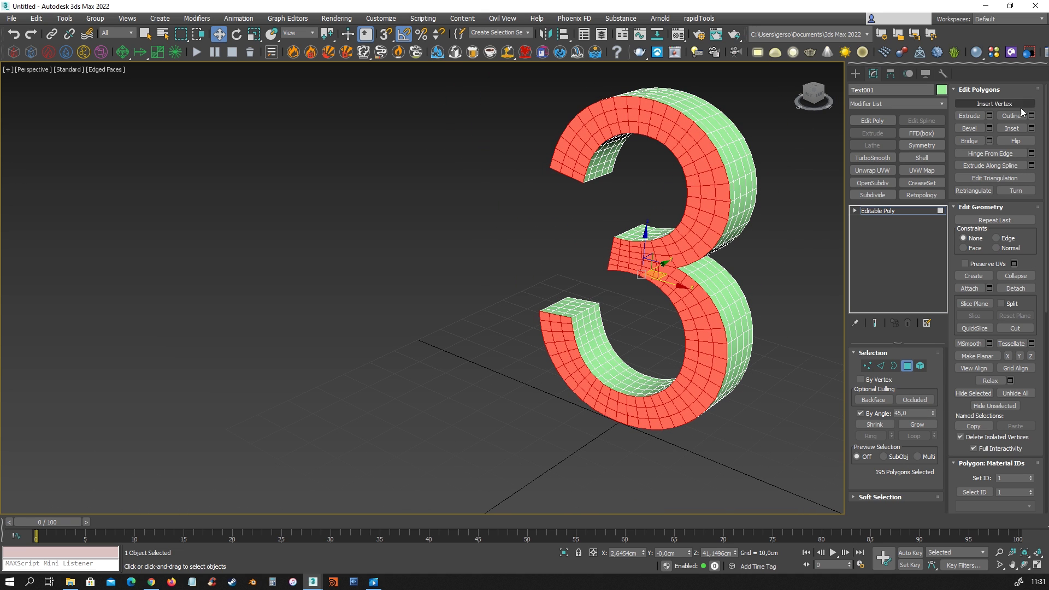
- Try to inset the front-face polygons by 1 cm while selection by angle is still active
left_click(1031, 128)
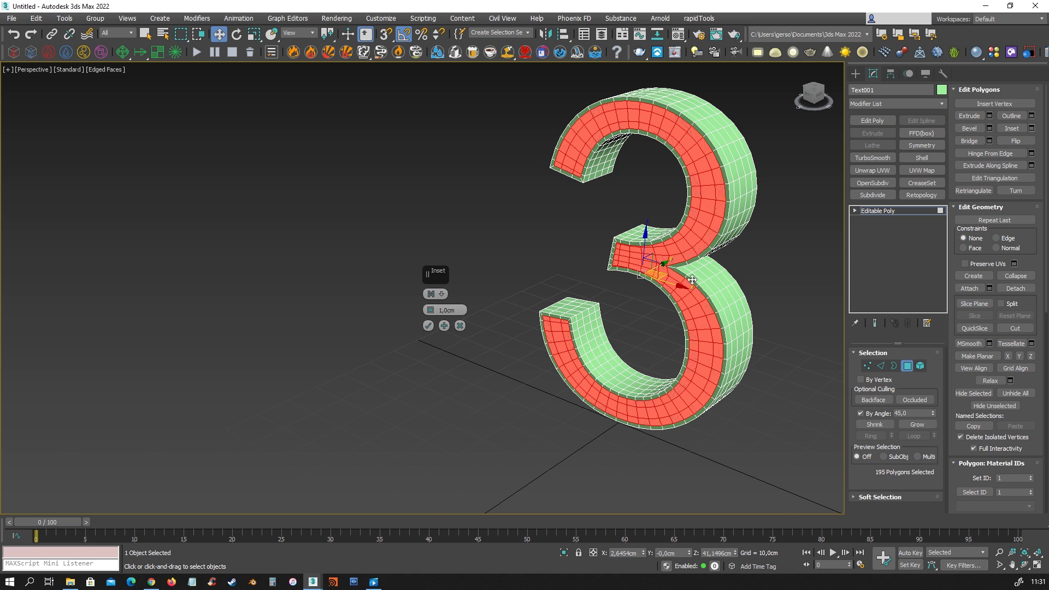
scroll(691, 277, "up", 3)
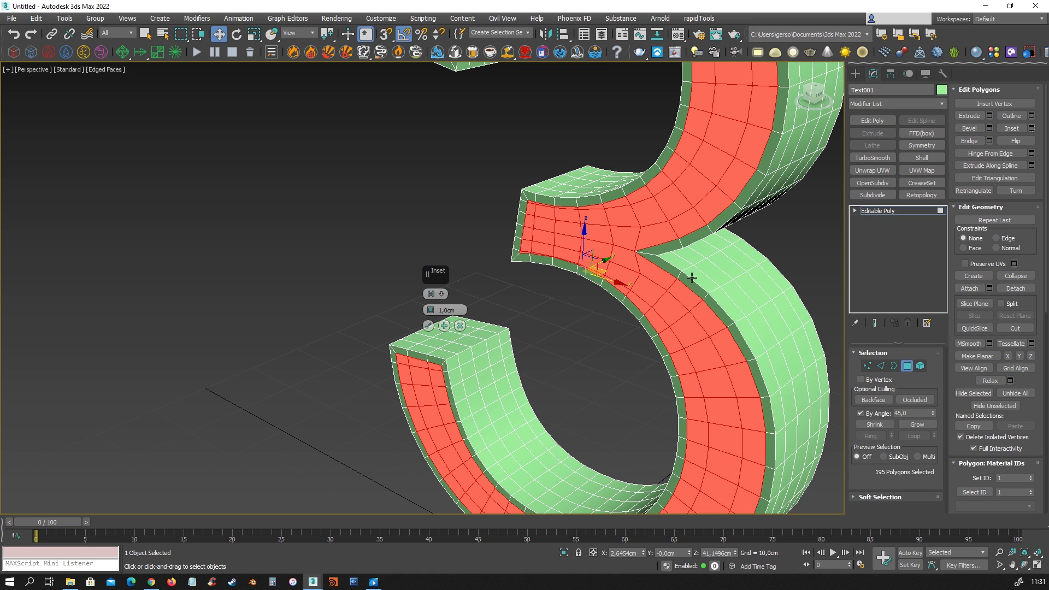
left_click(428, 325)
middle_click_drag(579, 343, 594, 278, "alt")
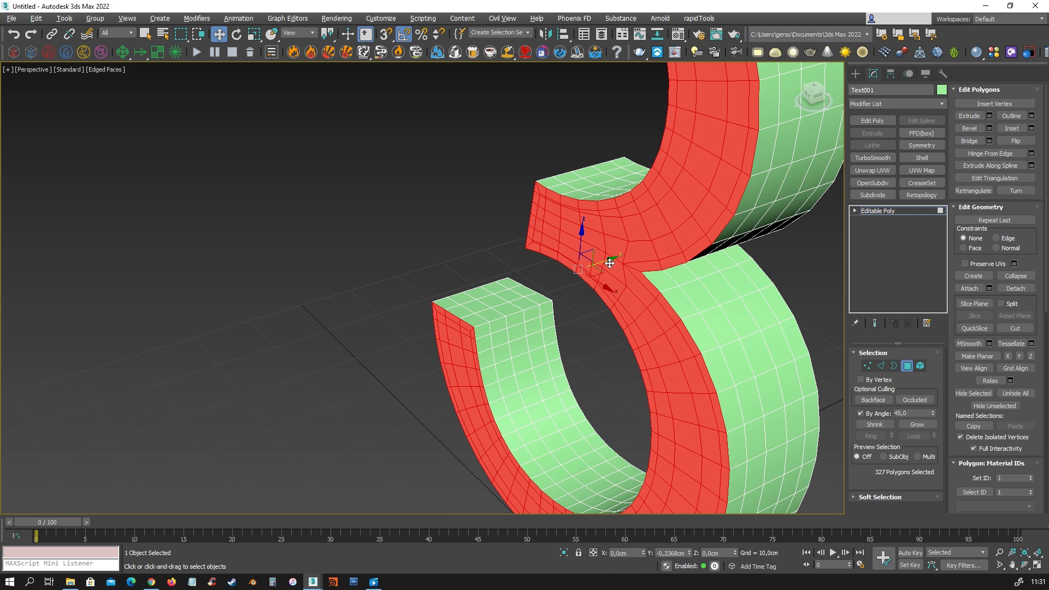
left_click(915, 424)
- Turn off selection by angle and inset the selected front-face polygons by 1 cm
left_click(861, 414)
left_click(860, 413)
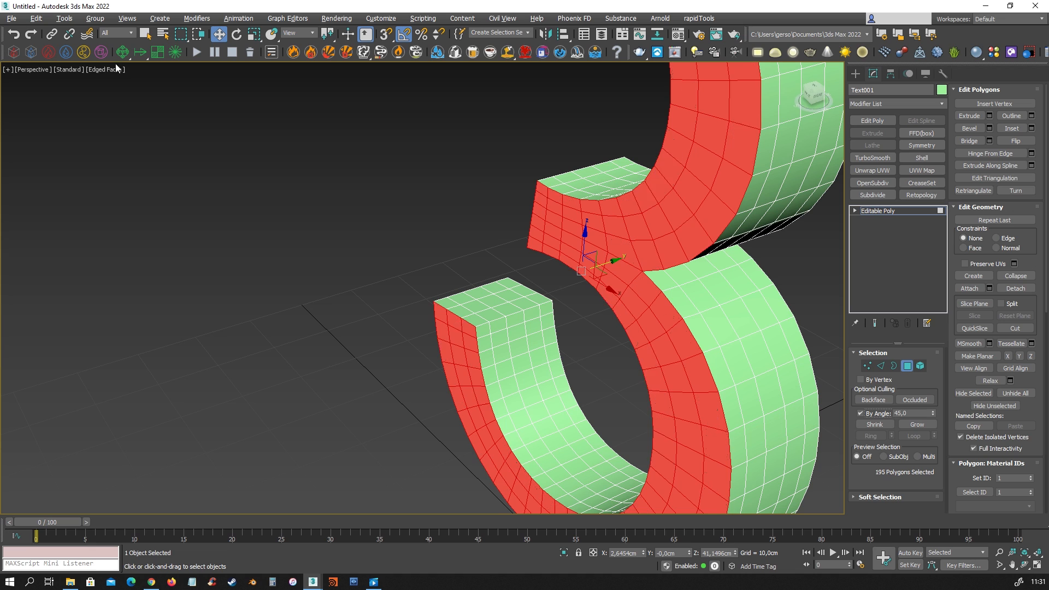
left_click(30, 36)
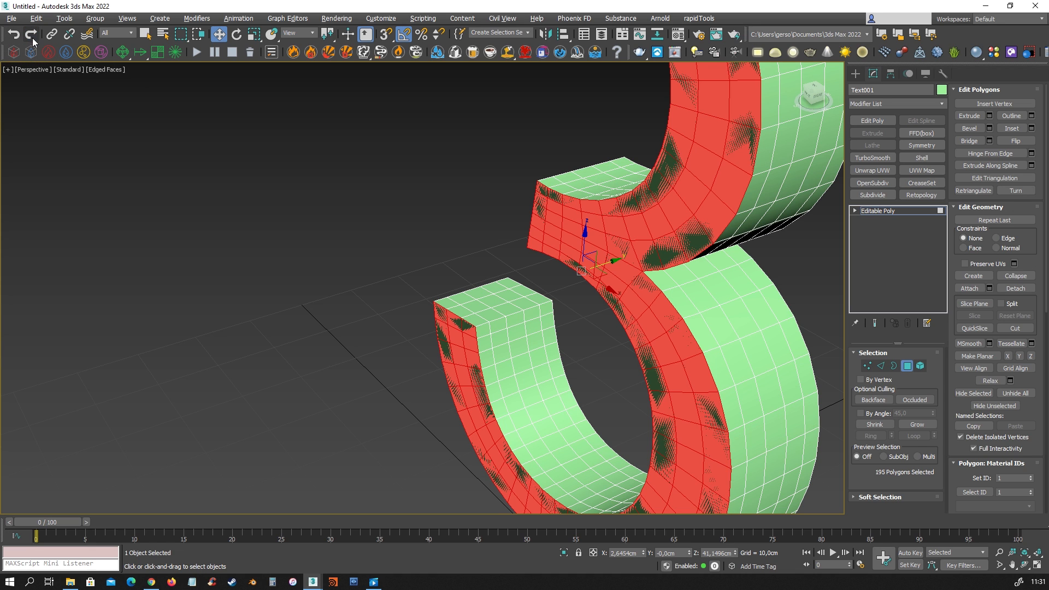
left_click(1030, 128)
left_click(428, 326)
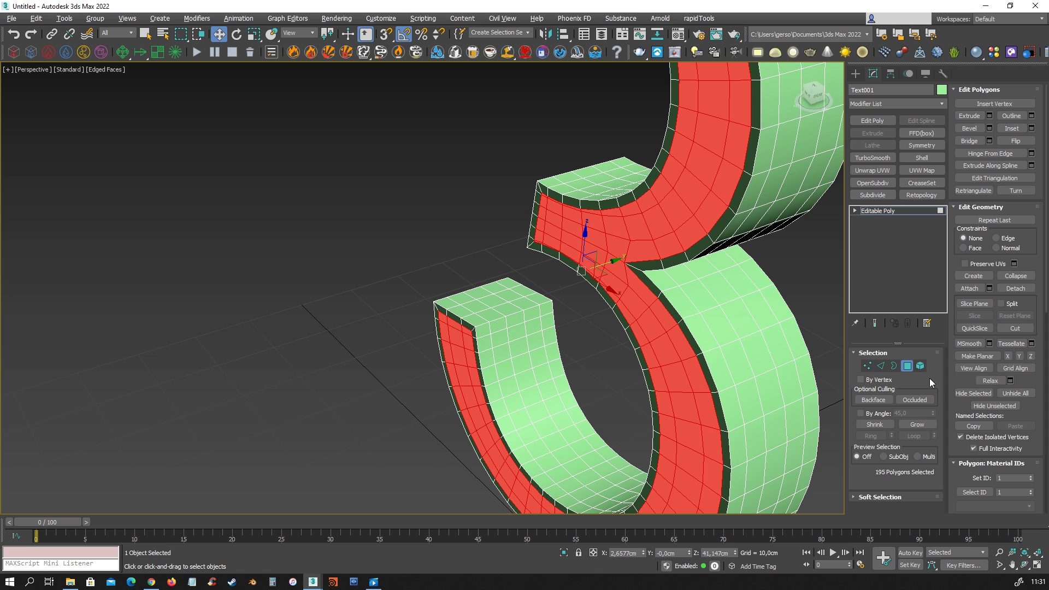
- Move the inset front polygons outward along Y to about -0.72 cm to form a bevelled edge
middle_click_drag(656, 301, 644, 308, "alt")
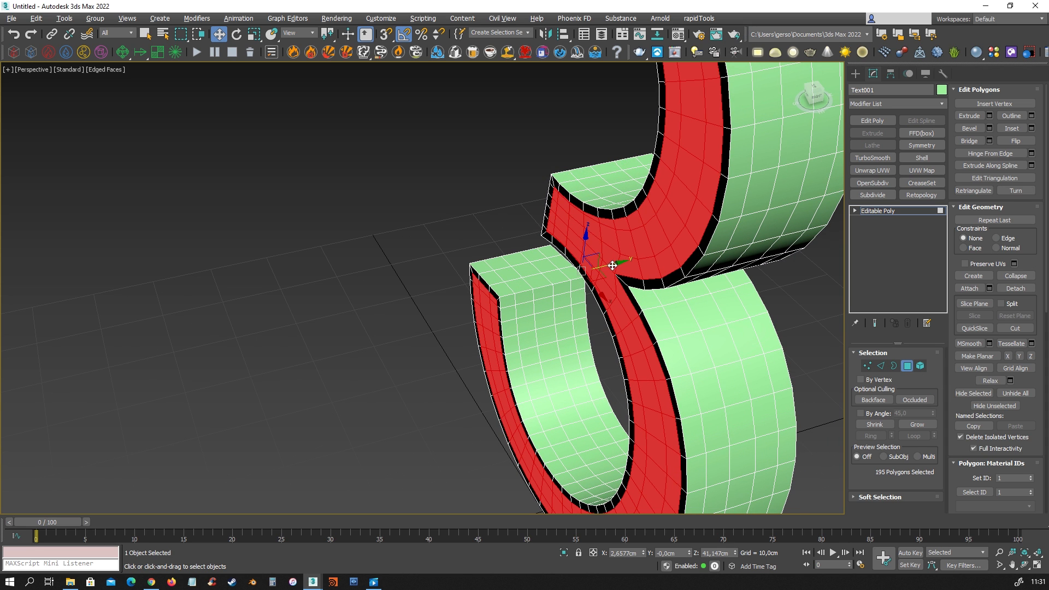
left_click_drag(610, 264, 605, 265)
middle_click_drag(606, 265, 675, 282, "alt")
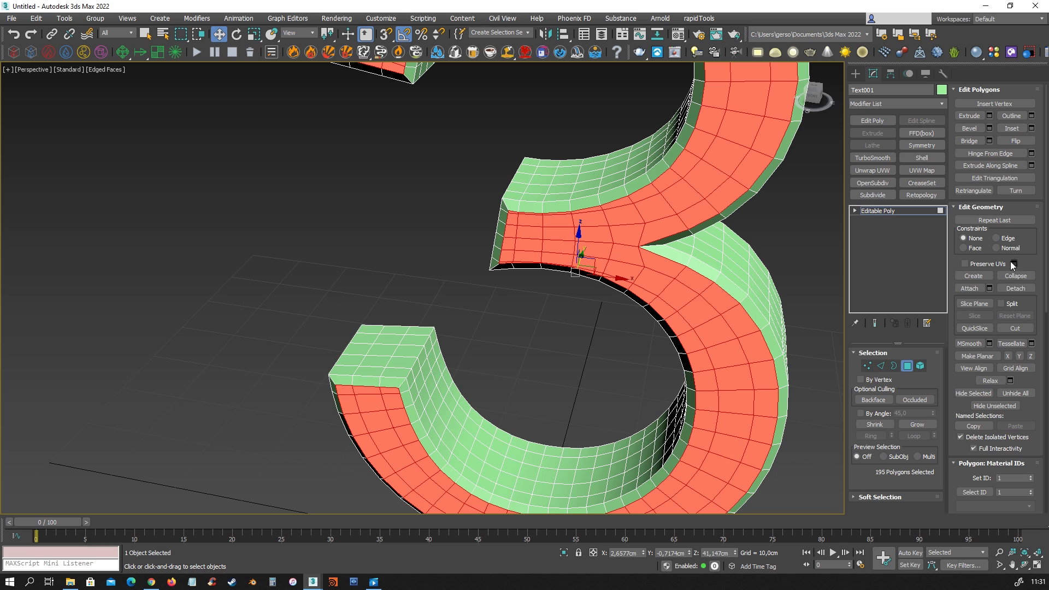
- Relax the selected front polygons with amount 0.5 and 3 iterations, then leave polygon editing
left_click(1010, 380)
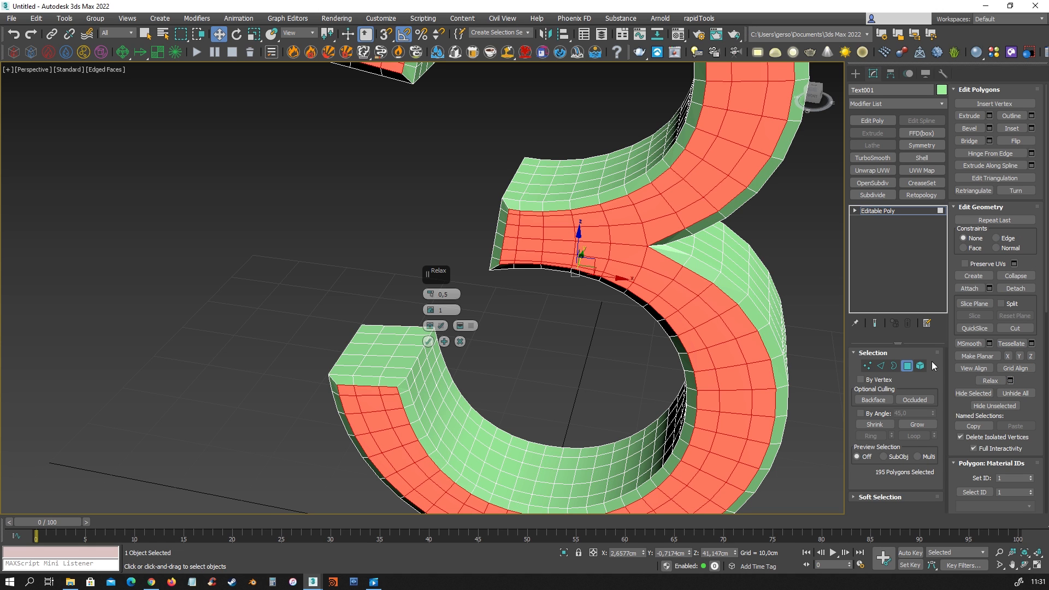
left_click(431, 309)
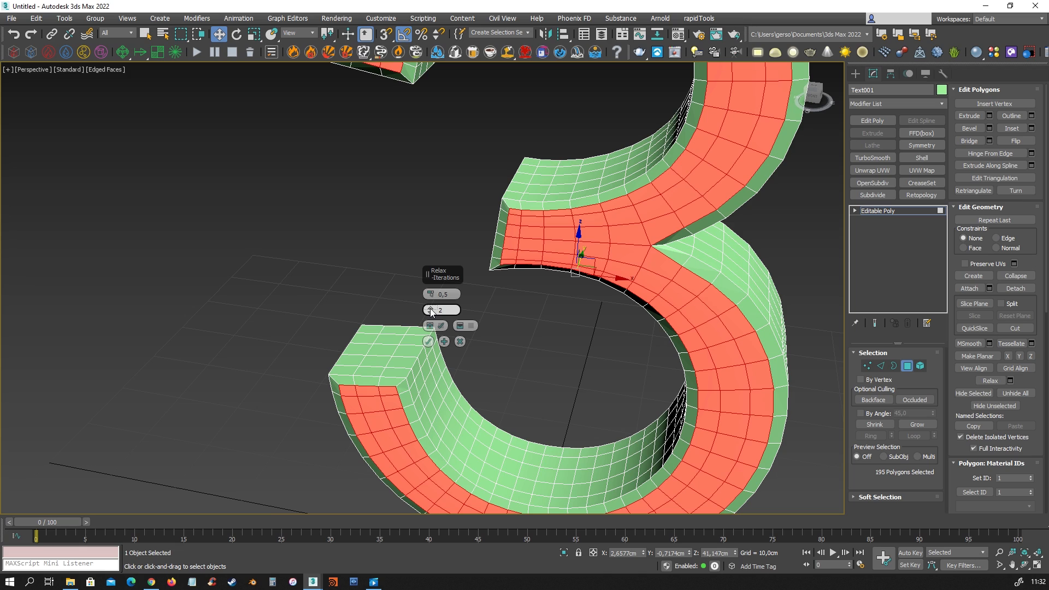
left_click(431, 310)
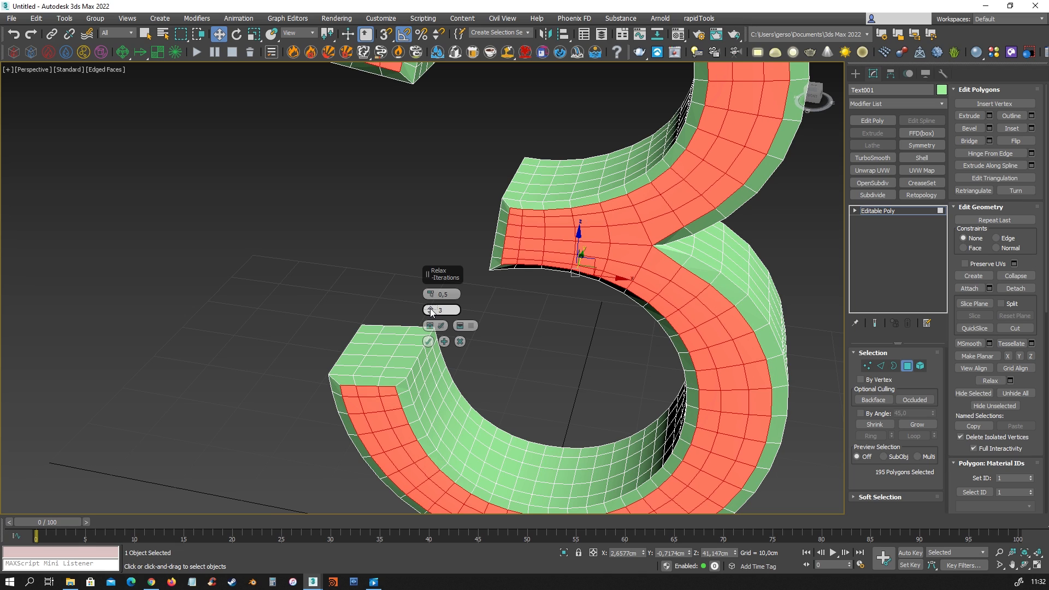
left_click(427, 341)
middle_click_drag(428, 342, 774, 344, "alt")
scroll(623, 317, "down", 2)
left_click(911, 366)
- Center the pivot of the 3 on its geometry while checking it in the Top view
middle_click_drag(760, 284, 726, 302, "alt")
key("alt+w")
key("alt+w")
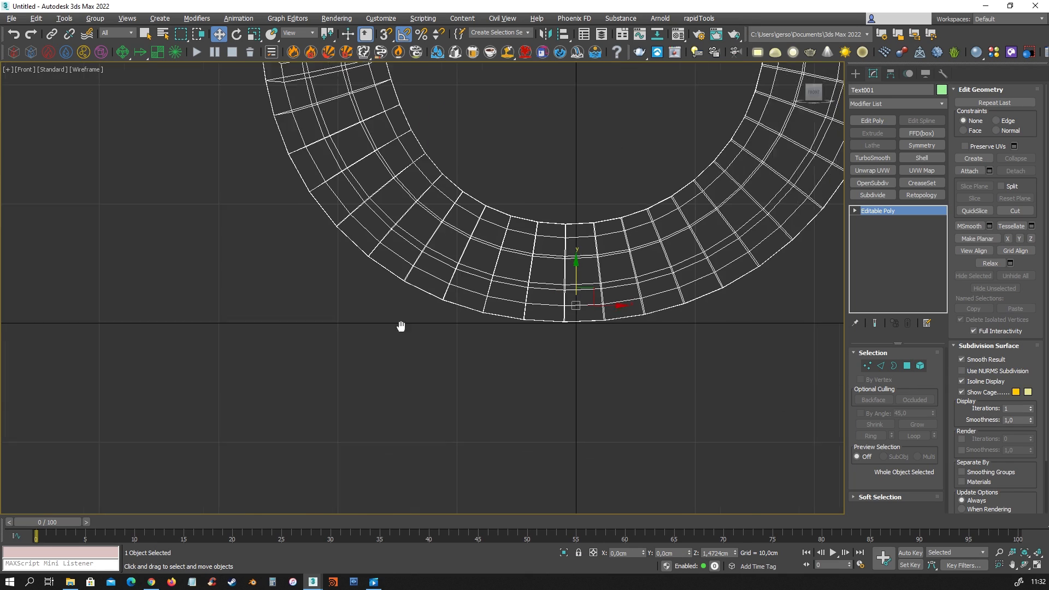
key("alt+w")
key("alt+w")
middle_click_drag(449, 314, 539, 273)
scroll(524, 262, "up", 5)
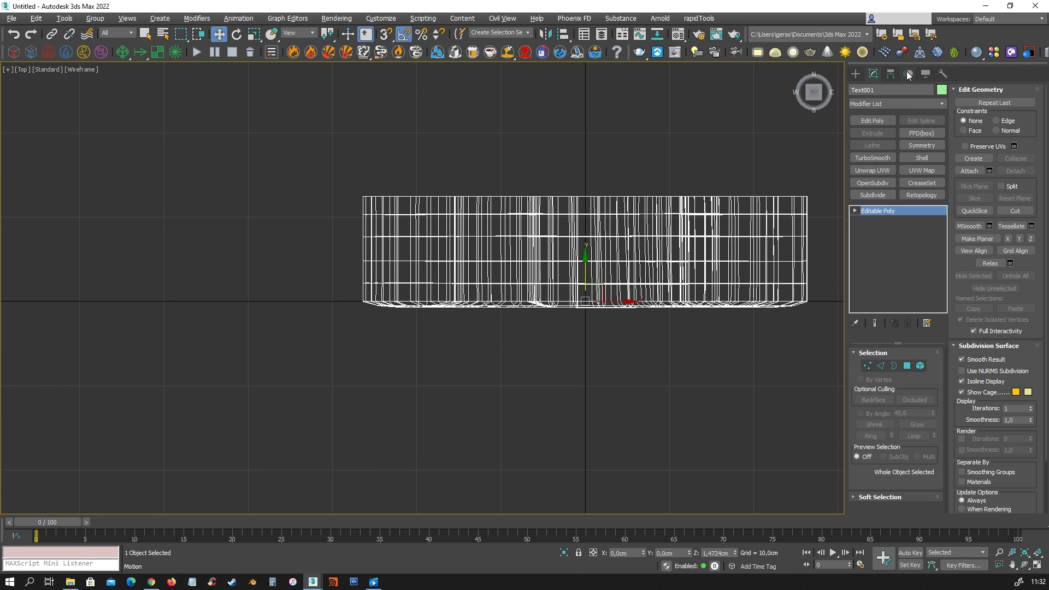
left_click(890, 74)
left_click(898, 149)
left_click(895, 205)
left_click(896, 149)
left_click(873, 74)
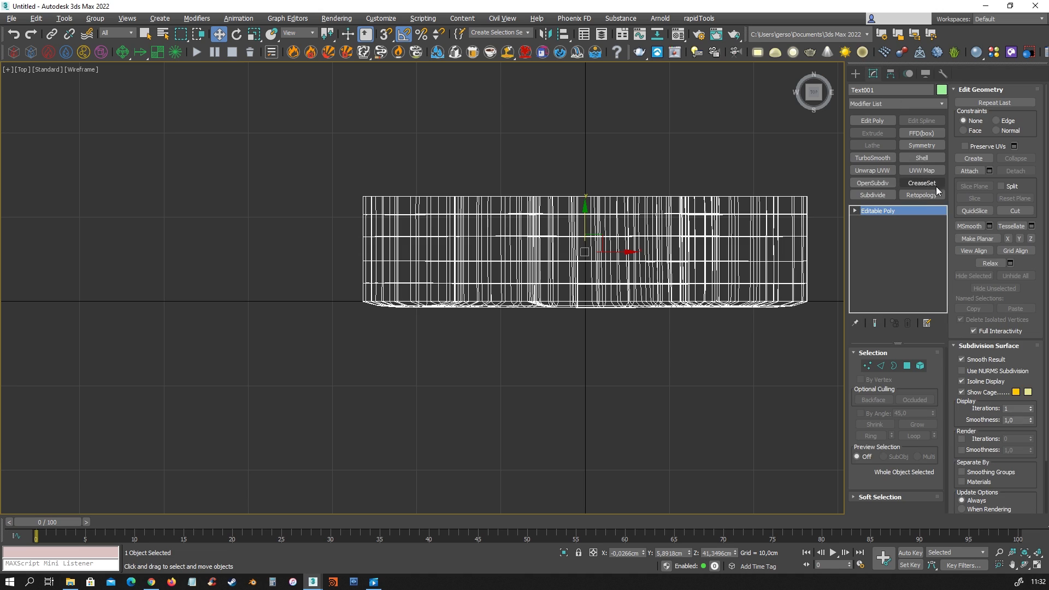
- Apply a Symmetry modifier mirrored on the Z axis so the back gets the same bevel as the front
left_click(926, 146)
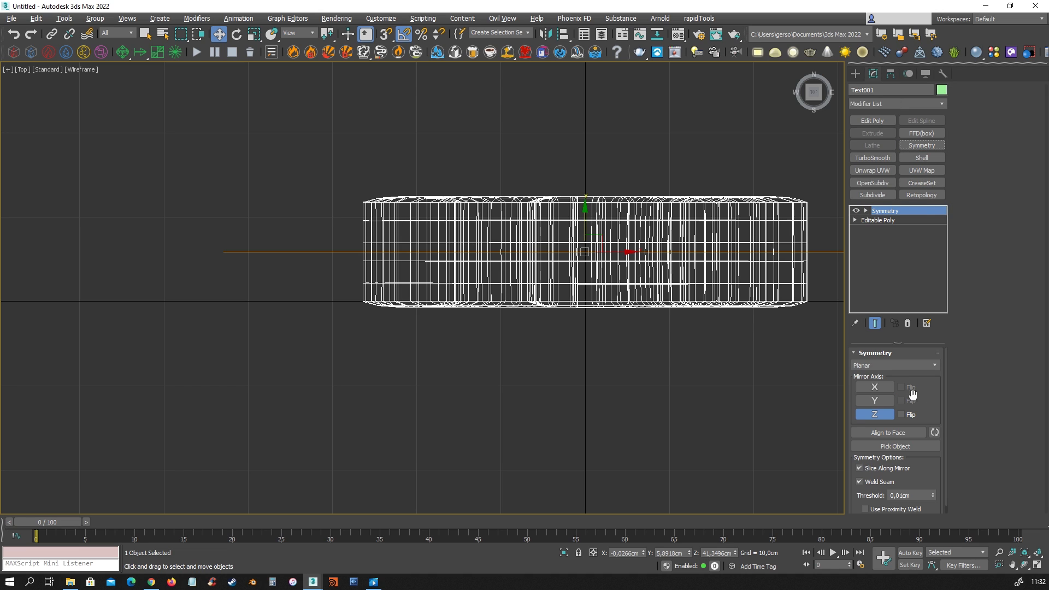
middle_click_drag(688, 370, 645, 365)
key("alt+w")
middle_click(654, 359)
key("alt+w")
middle_click_drag(680, 328, 770, 306, "alt")
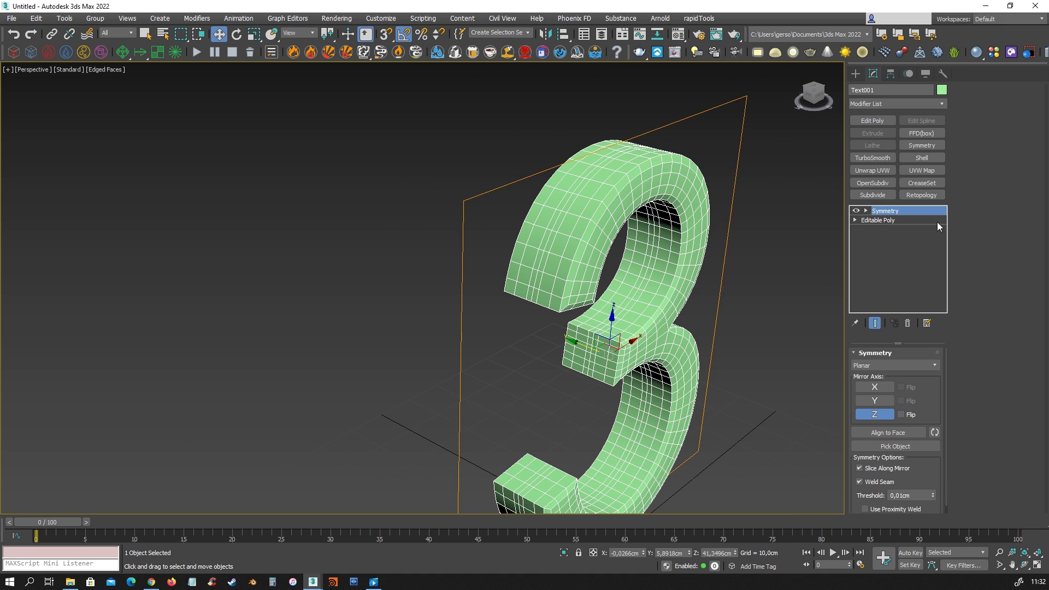
- Add an Edit Poly modifier and select the center edge loop running around the side of the 3
left_click(872, 121)
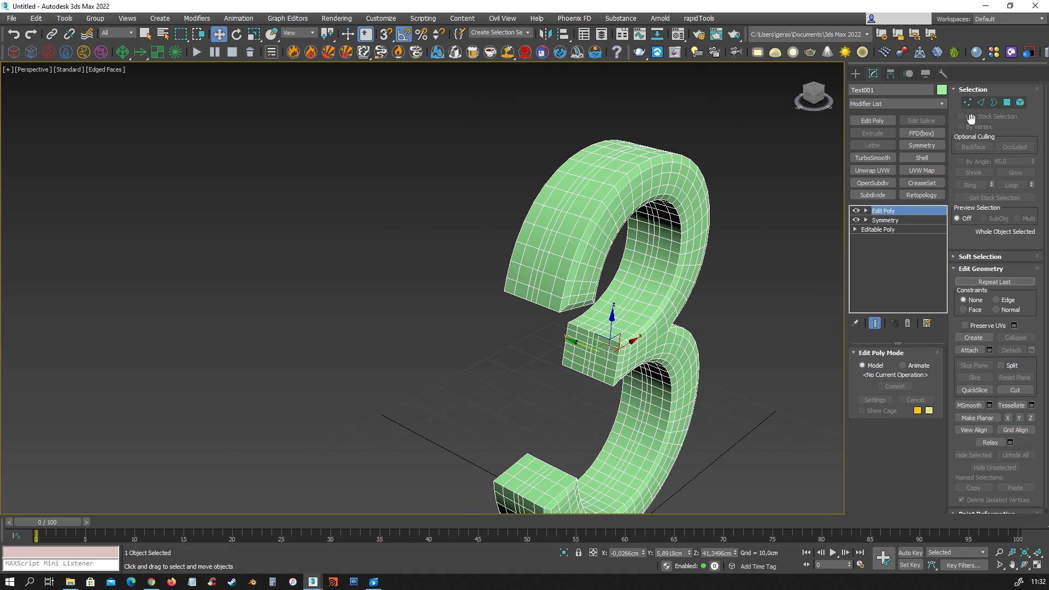
left_click(982, 102)
scroll(563, 242, "up", 5)
left_click(545, 218)
double_click(544, 227)
left_click(532, 223)
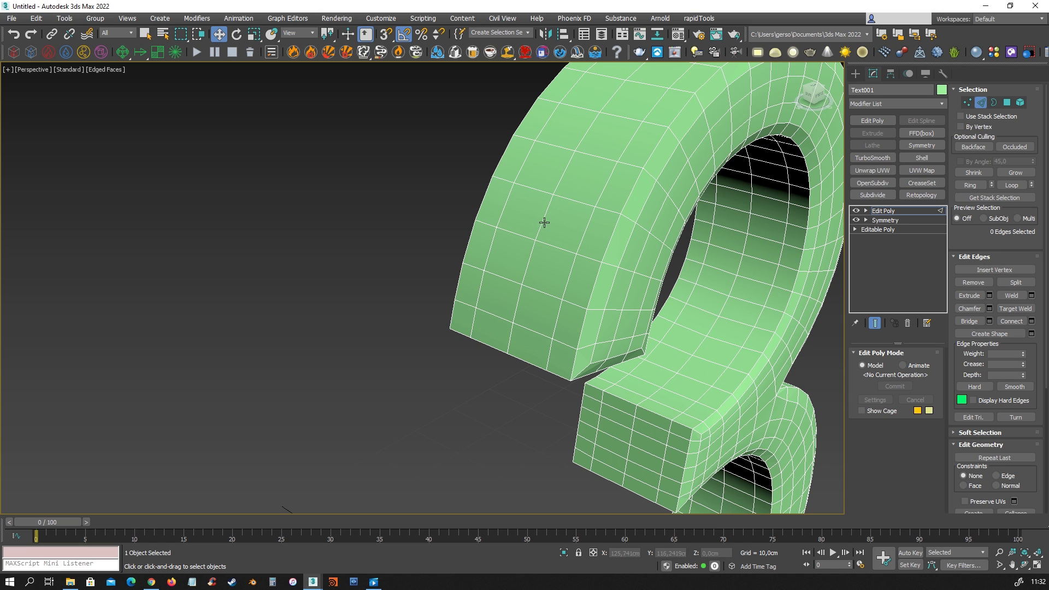
double_click(544, 218)
scroll(624, 264, "down", 8)
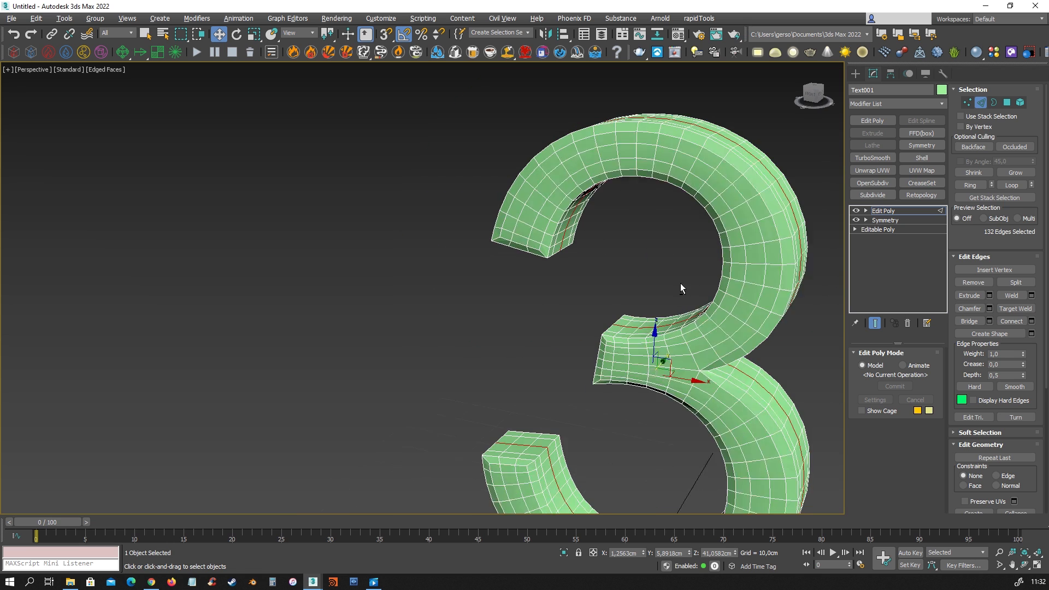
- Try to scale the selected center edge loop uniformly
left_click(257, 34)
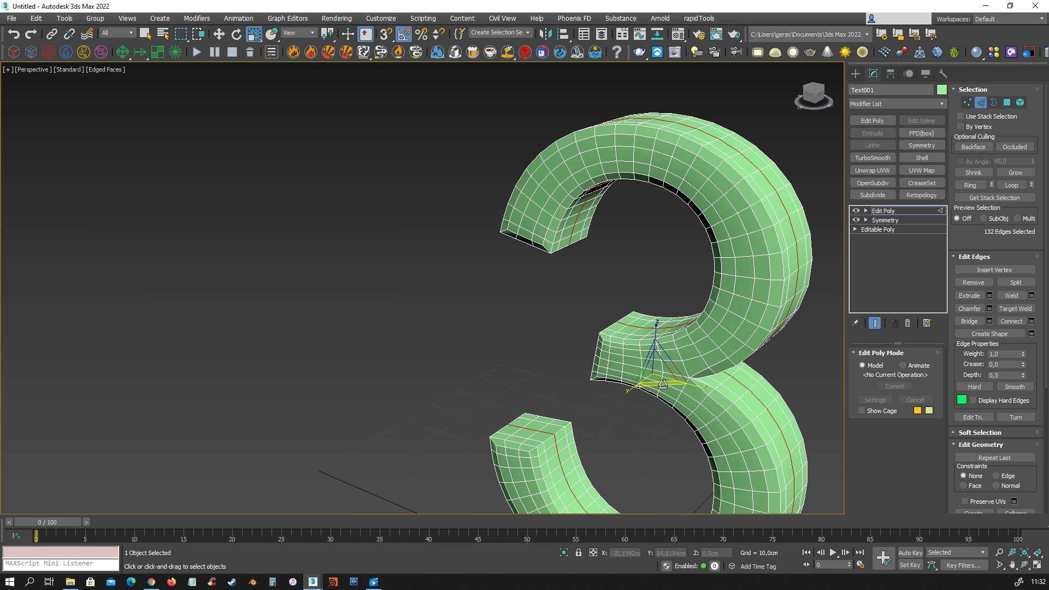
left_click_drag(651, 376, 653, 376)
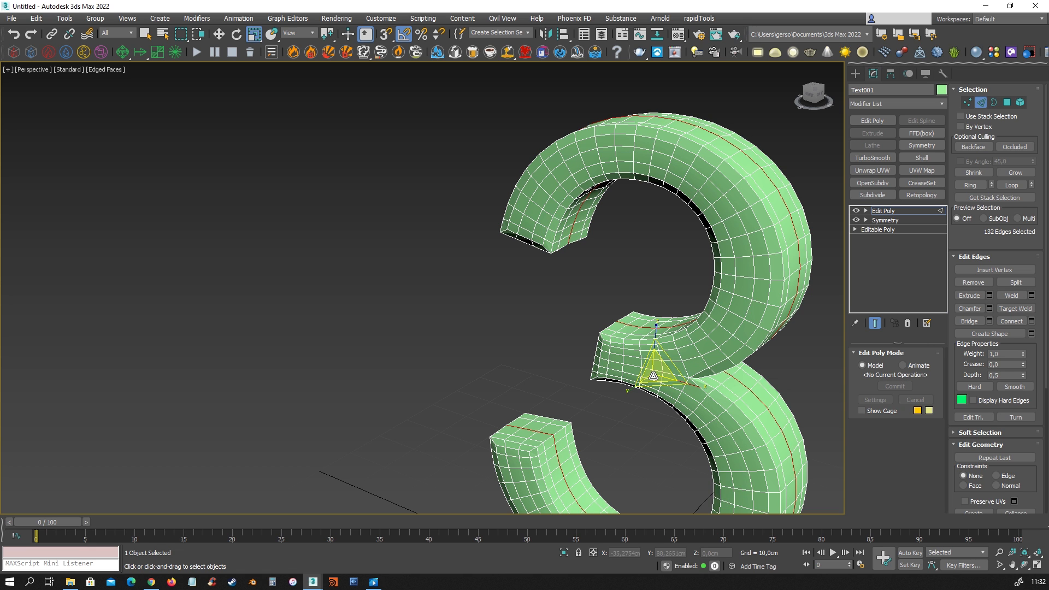
left_click(223, 32)
left_click(224, 32)
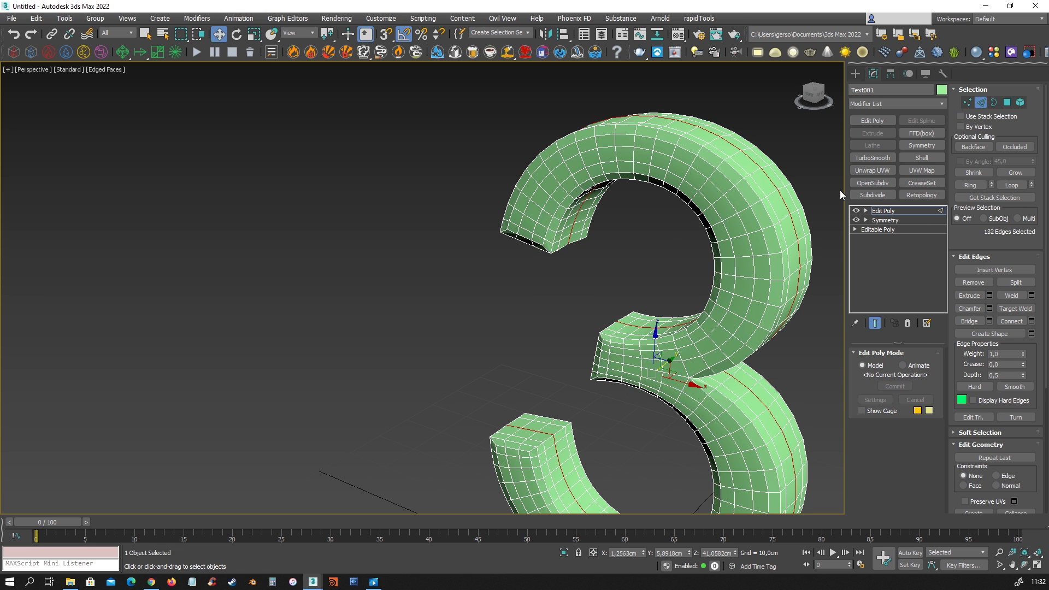
- Select the edge loops on either side of the center loop along the side walls and remove them with their vertices
left_click_drag(807, 235, 779, 244, "alt")
middle_click_drag(807, 235, 780, 244, "alt")
left_click_drag(780, 244, 731, 232, "alt")
middle_click_drag(779, 243, 732, 232, "alt")
left_click(732, 210)
left_click(732, 211)
double_click(732, 210)
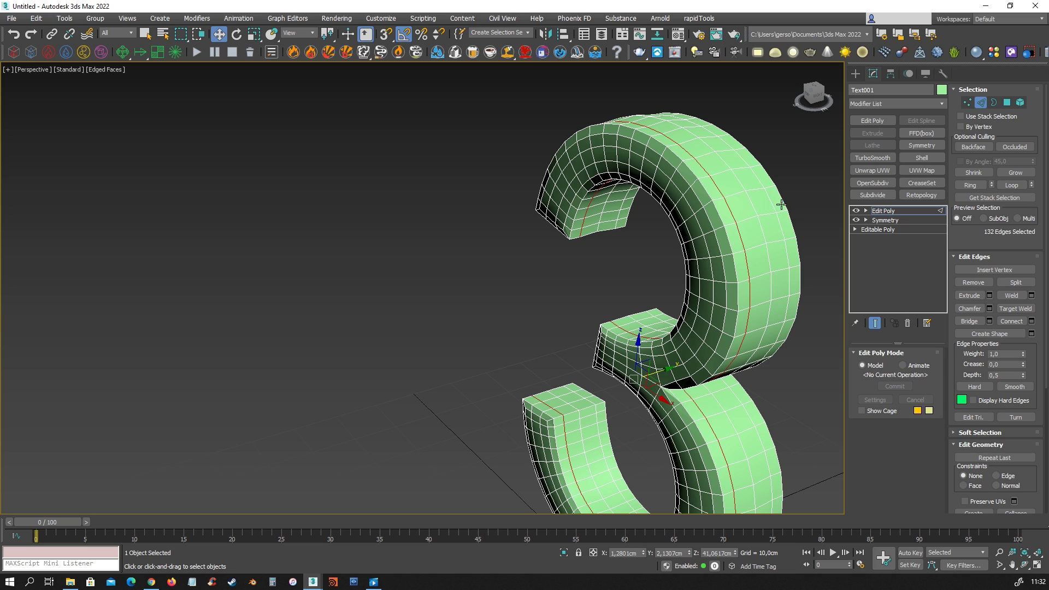
double_click(772, 201, "ctrl")
key("ctrl+BackSpace")
middle_click_drag(772, 202, 667, 297, "alt")
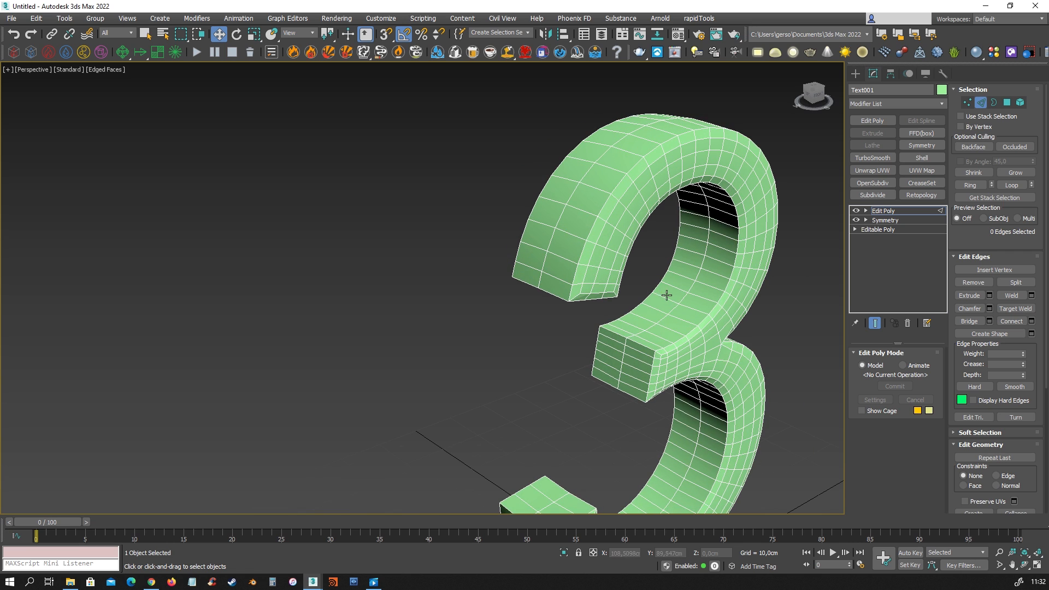
- Insert a new straight edge loop along the side walls of the 3, undoing the first distorted insertion
left_click(561, 228, "shift")
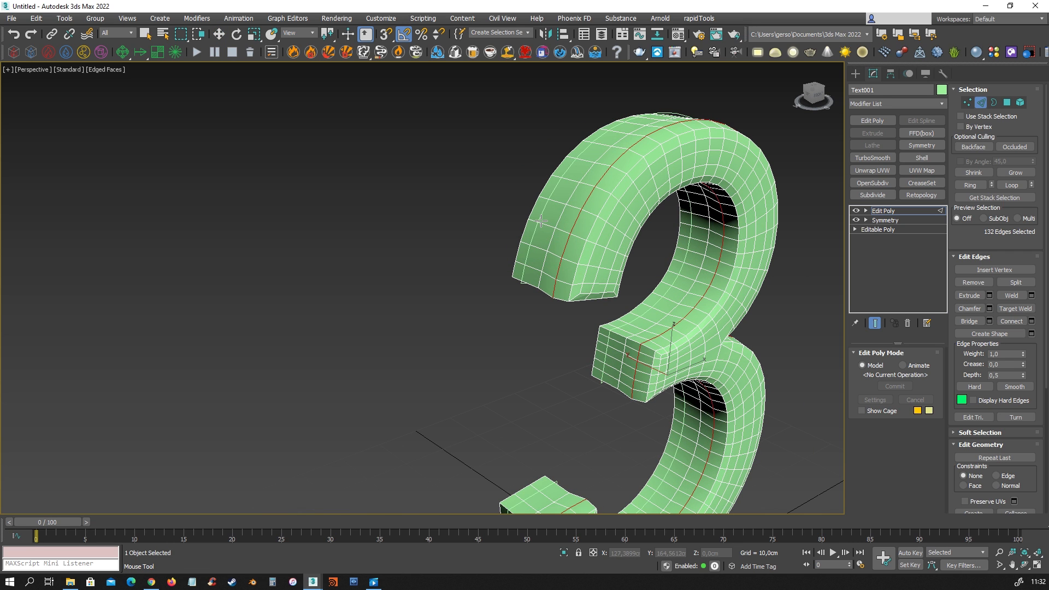
key("ctrl+z")
left_click(569, 234)
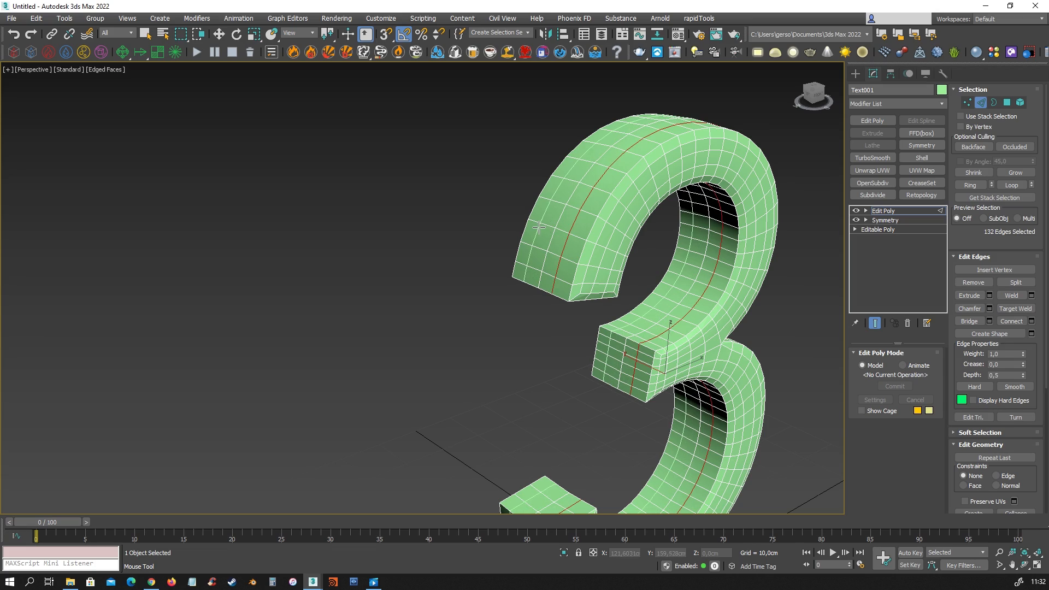
middle_click_drag(539, 226, 708, 310, "alt")
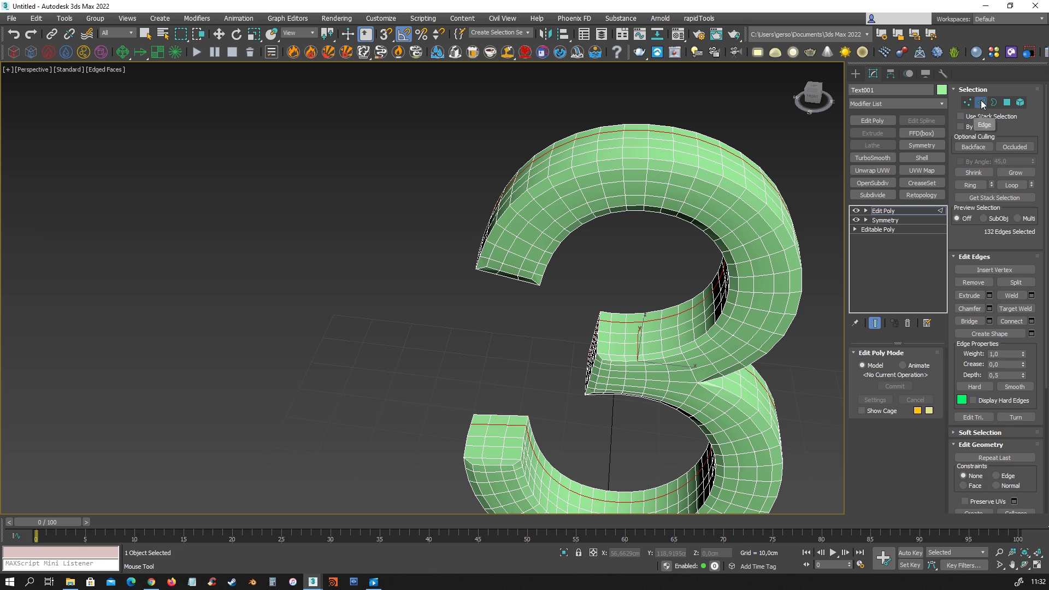
- Leave edge editing, add a TurboSmooth modifier to the 3, and inspect the smoothed shape without edged faces
left_click(980, 102)
left_click(875, 158)
mouse_move(839, 415)
middle_mouse_down()
mouse_move(788, 369)
mouse_move(701, 327)
mouse_move(710, 307)
mouse_move(821, 323)
mouse_move(796, 369)
mouse_move(718, 337)
mouse_move(718, 366)
mouse_move(688, 323)
mouse_move(710, 328)
mouse_move(568, 325)
mouse_move(604, 346)
mouse_move(637, 323)
mouse_move(672, 317)
middle_mouse_up()
key("F4")
key("F4")
scroll(716, 315, "down", 5)
key("F4")
left_click(645, 326)
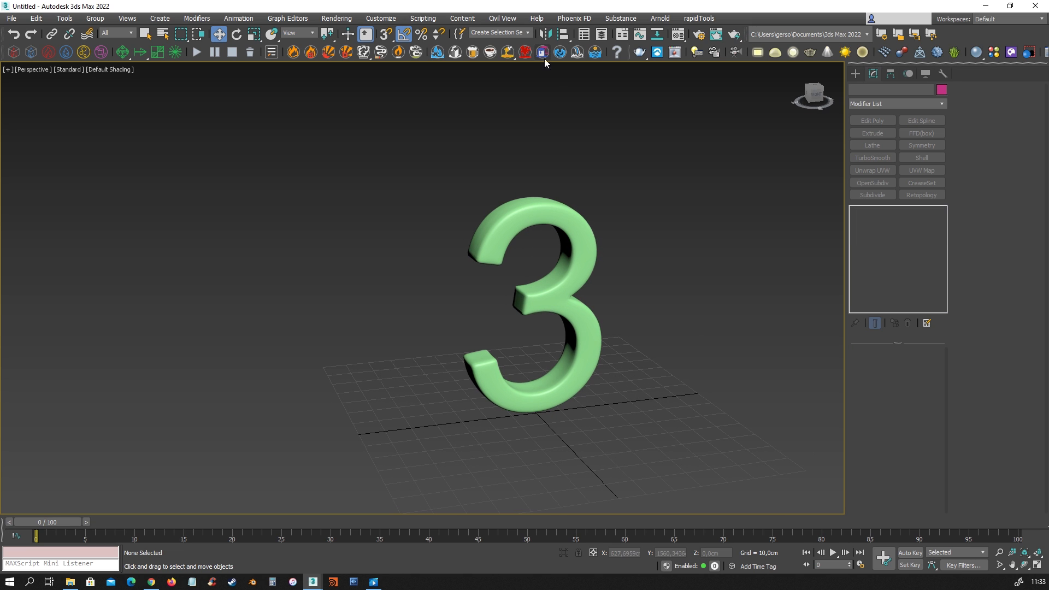
- Show the Layer Explorer, hide its Find toolbar, and expand the 0 (default) layer
left_click(583, 34)
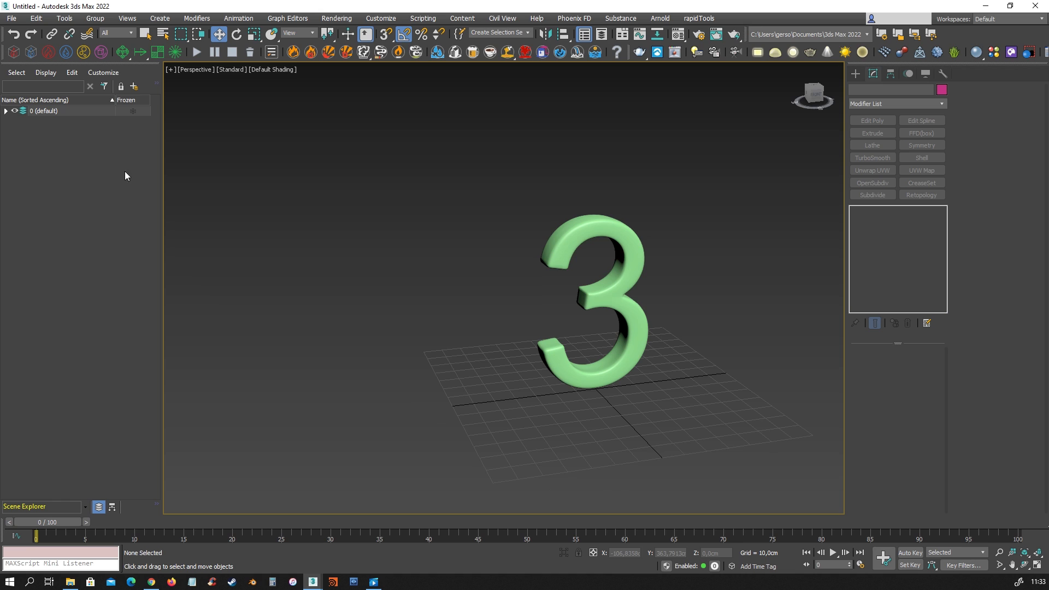
left_click(103, 72)
mouse_move(124, 85)
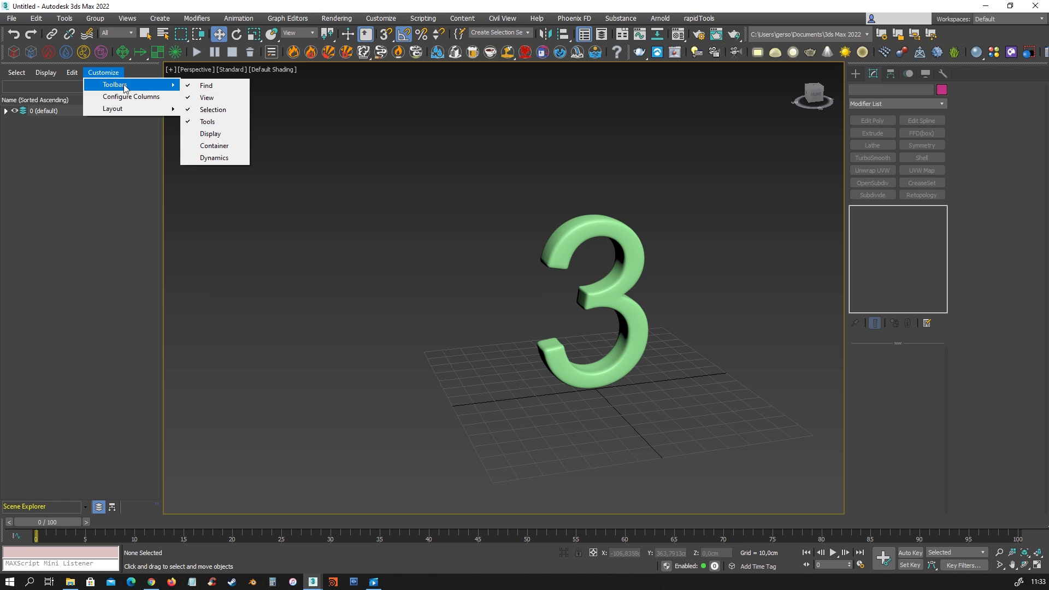
left_click(216, 87)
left_click(6, 110)
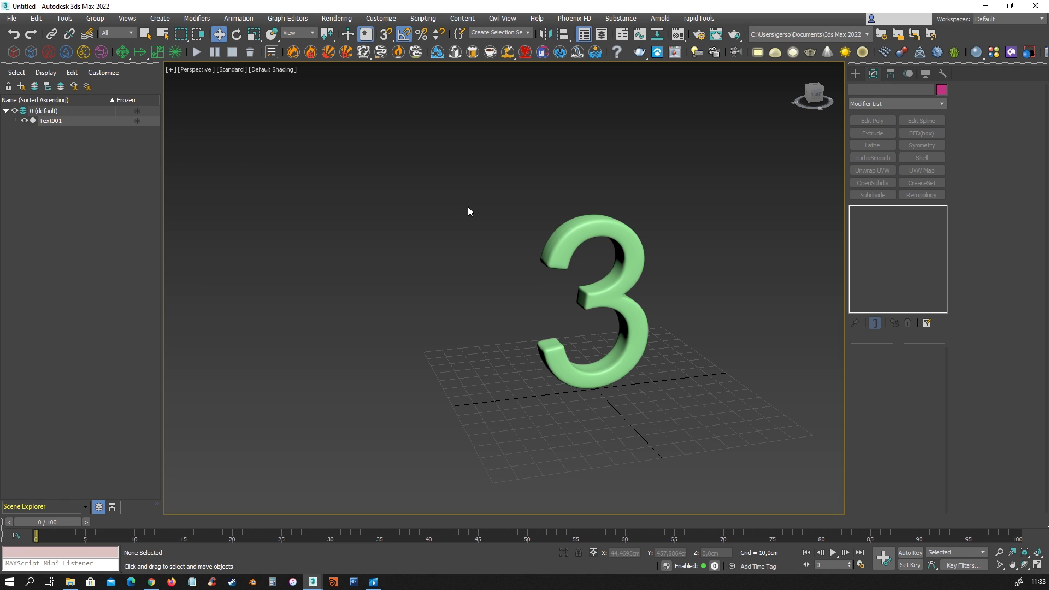
- Move the 3 up about 0,25 cm in the front view so its base rests on the ground line
left_click(575, 237)
key("alt+w")
key("alt+w")
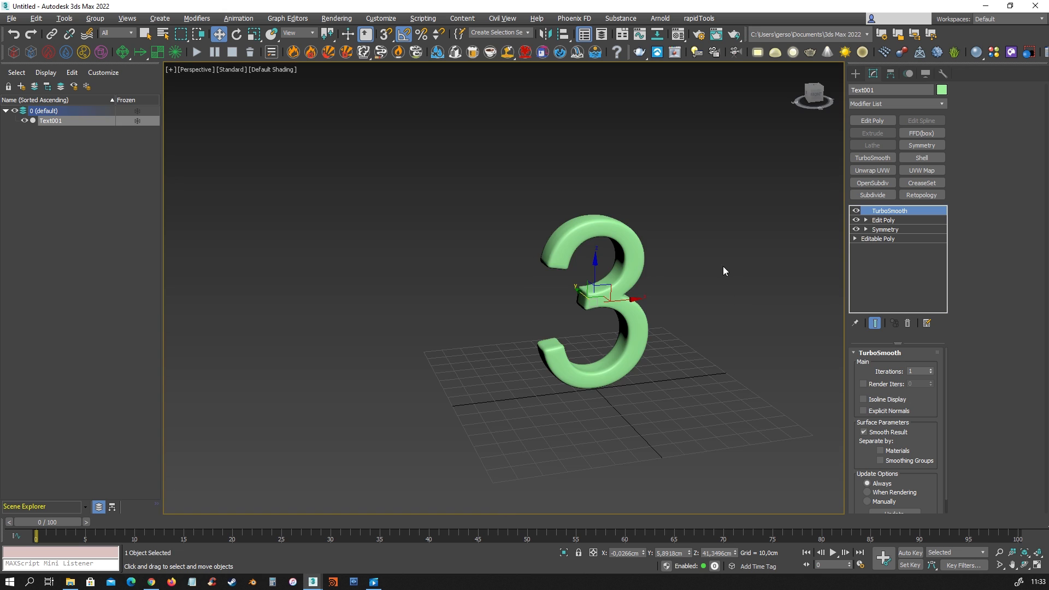
key("alt+w")
middle_click(733, 211)
key("alt+w")
scroll(673, 325, "up", 4)
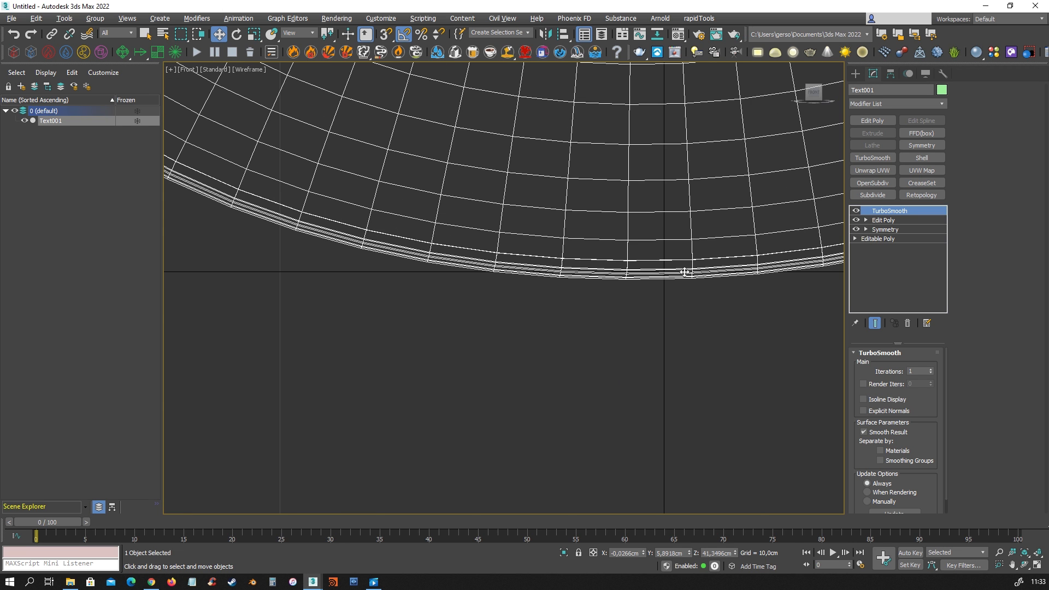
middle_click_drag(663, 289, 582, 335)
left_click_drag(608, 310, 611, 302)
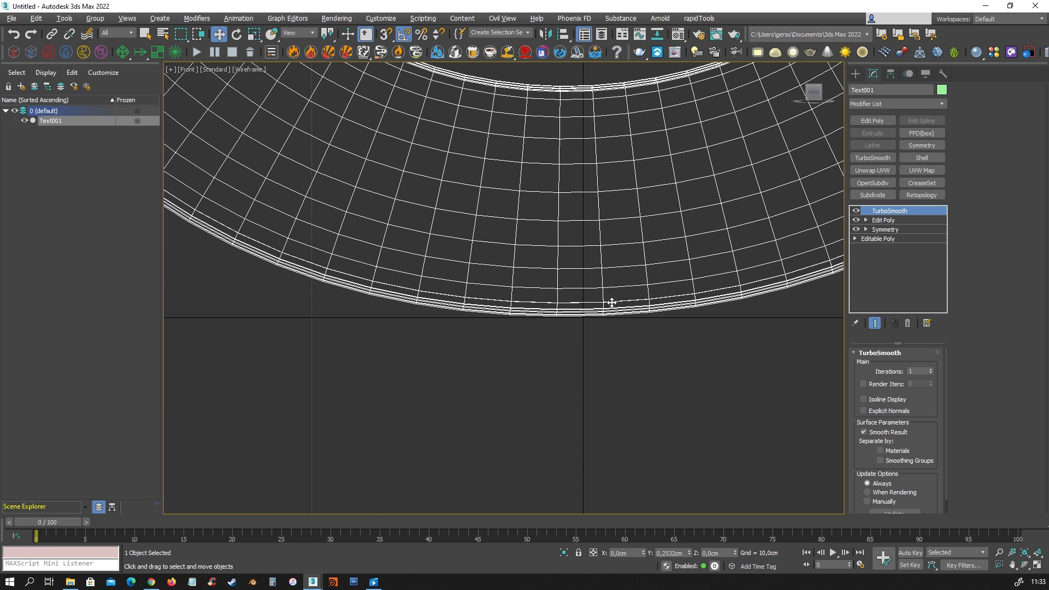
scroll(635, 328, "down", 3)
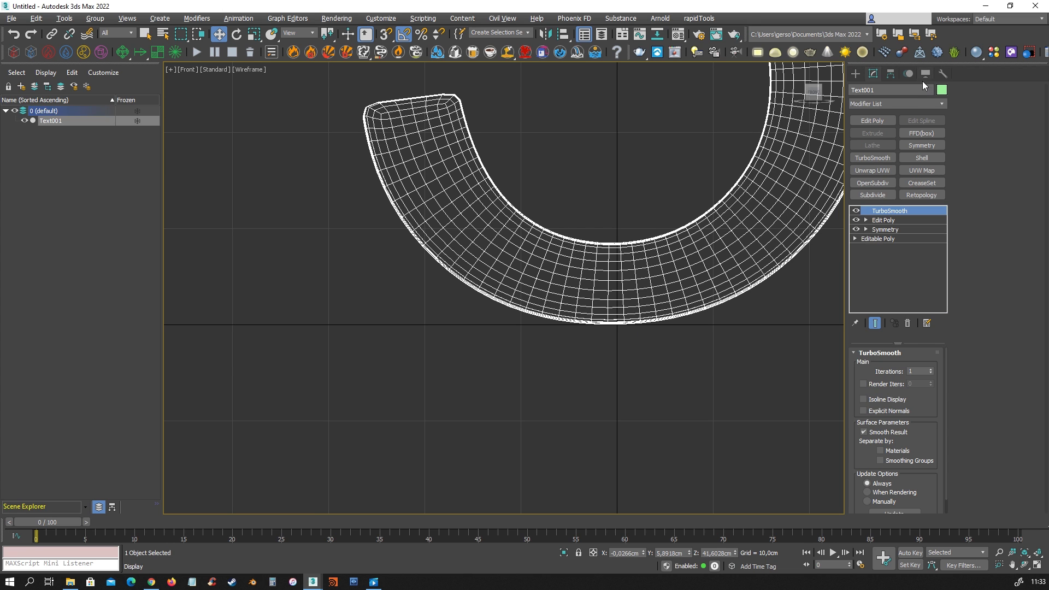
- Center the pivot on the 3, then set the object's X and Y position to 0
left_click(891, 76)
left_click(896, 149)
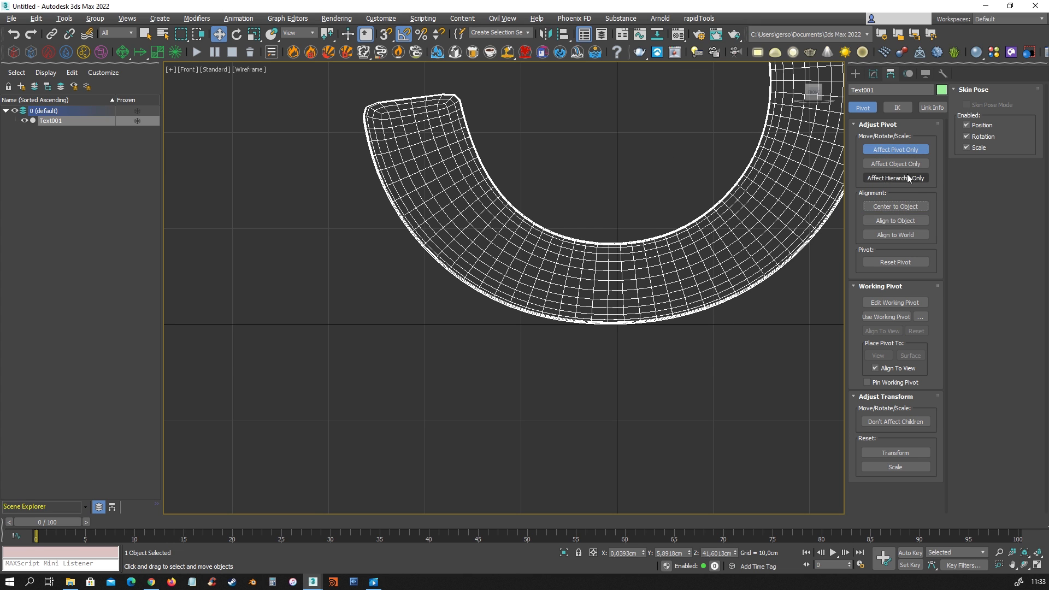
left_click(894, 151)
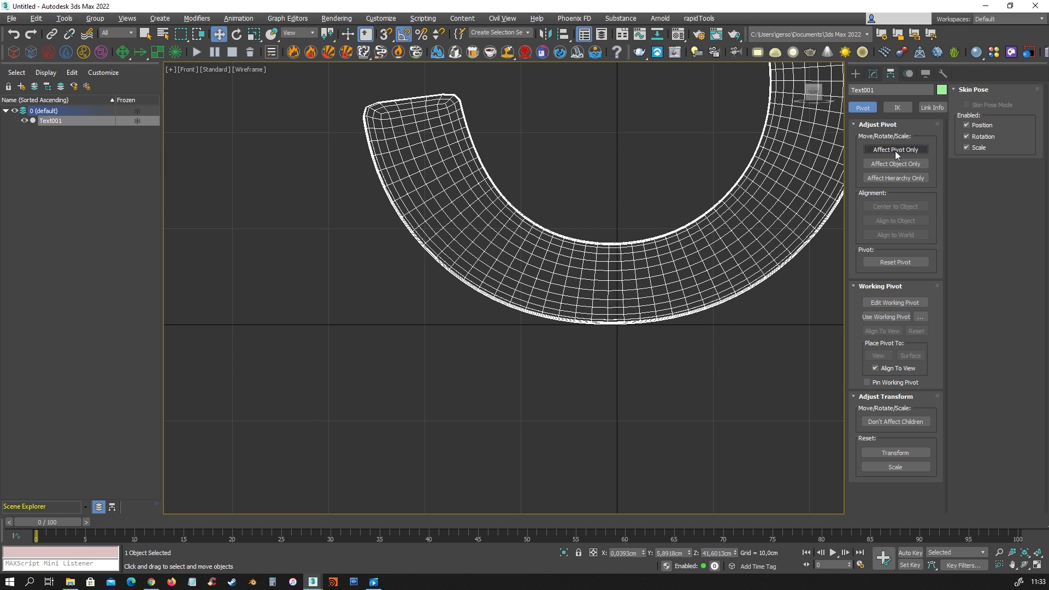
right_click(643, 554)
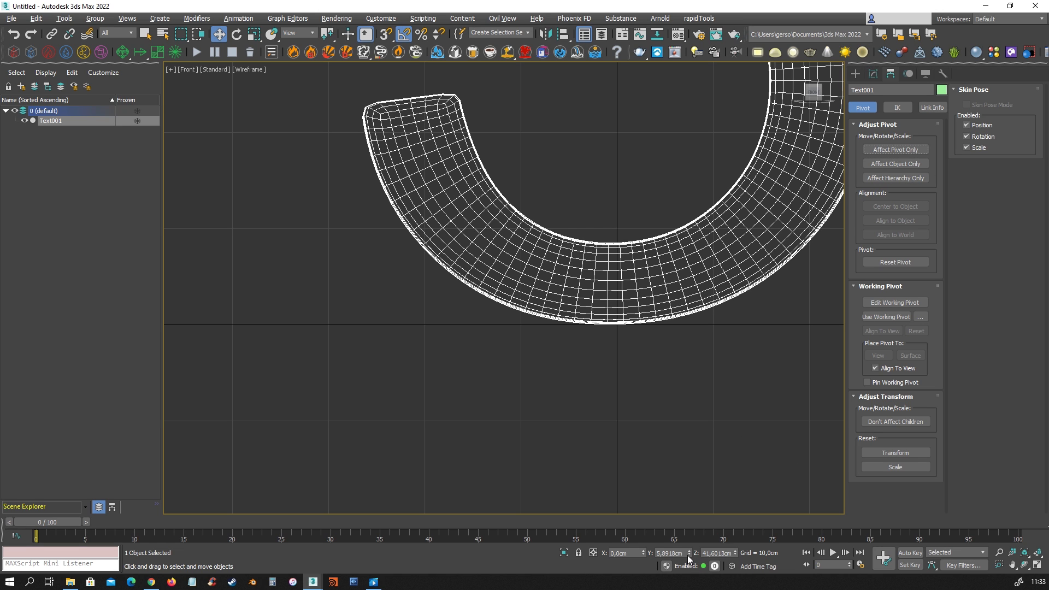
- Move only the pivot of the 3 to Z 0 at its base
left_click(898, 154)
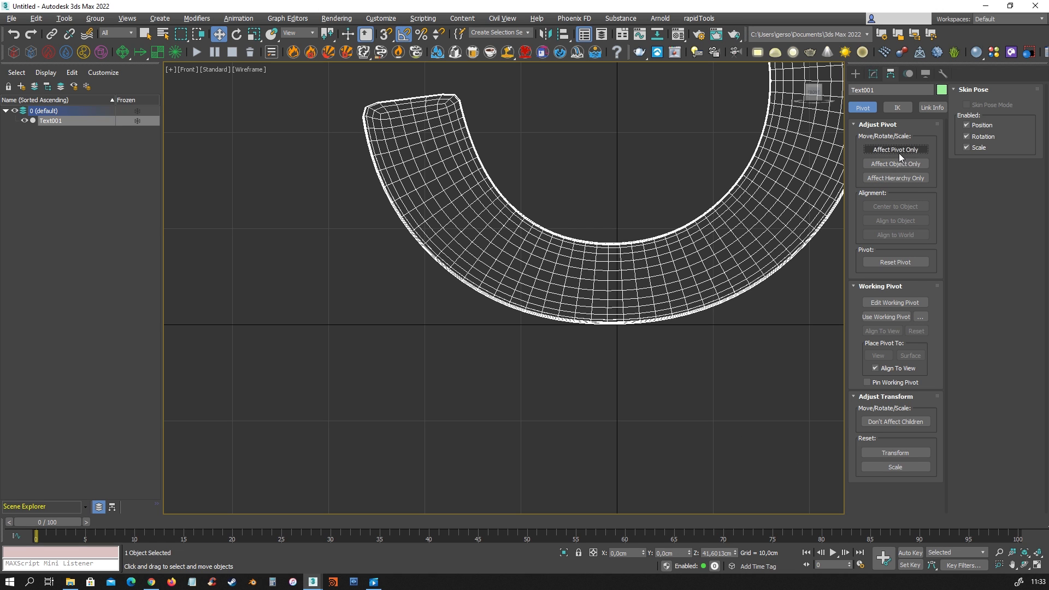
right_click(736, 555)
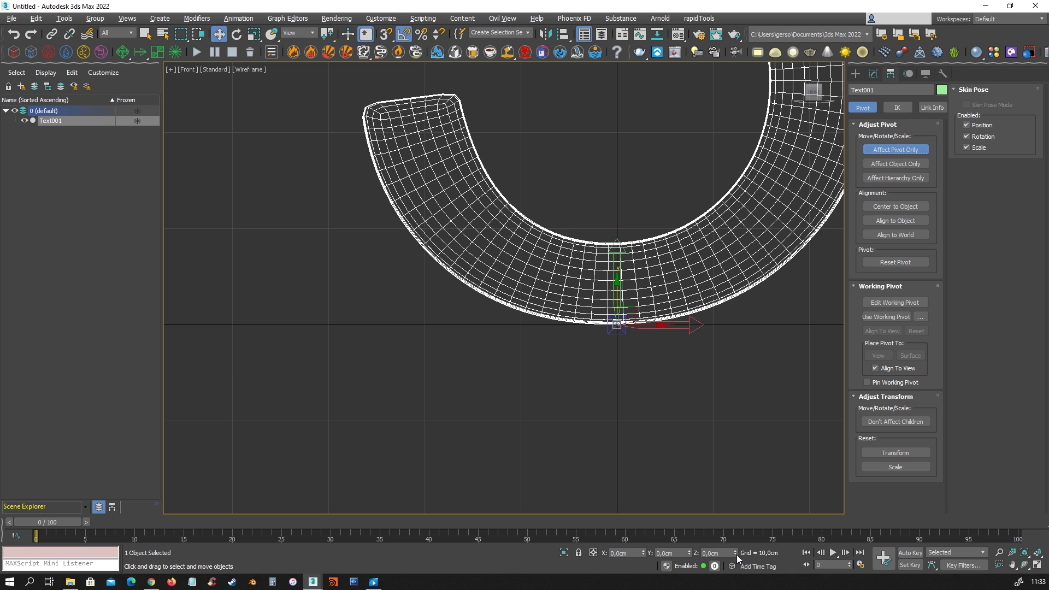
left_click(896, 150)
- Create a Phoenix FD liquid simulator box around the lower part of the 3 in the perspective view
scroll(709, 304, "down", 8)
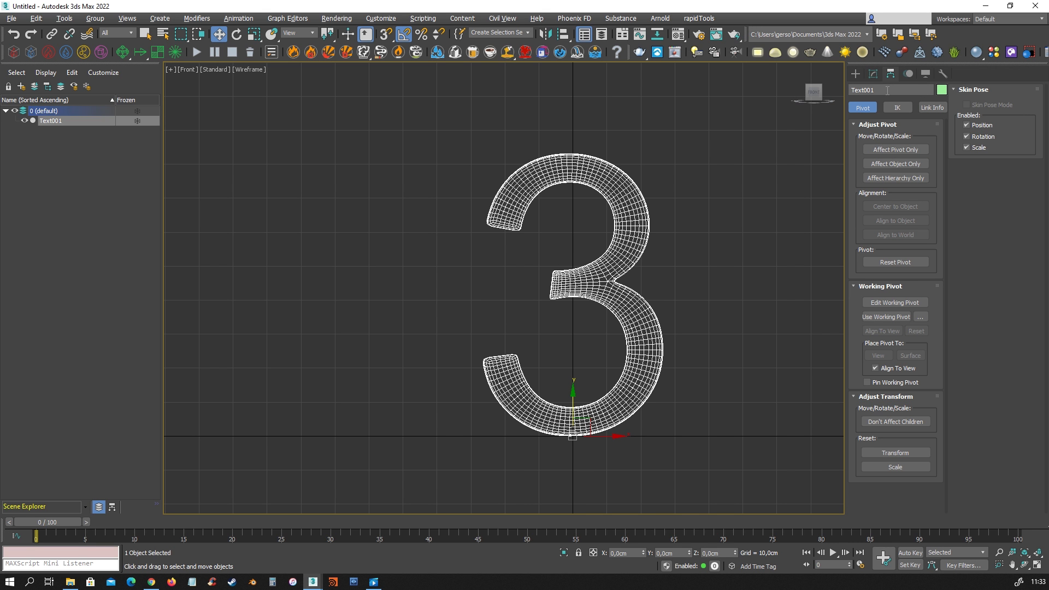
middle_click_drag(666, 337, 654, 304)
key("alt+w")
middle_click(718, 404)
key("alt+w")
scroll(589, 328, "up", 3)
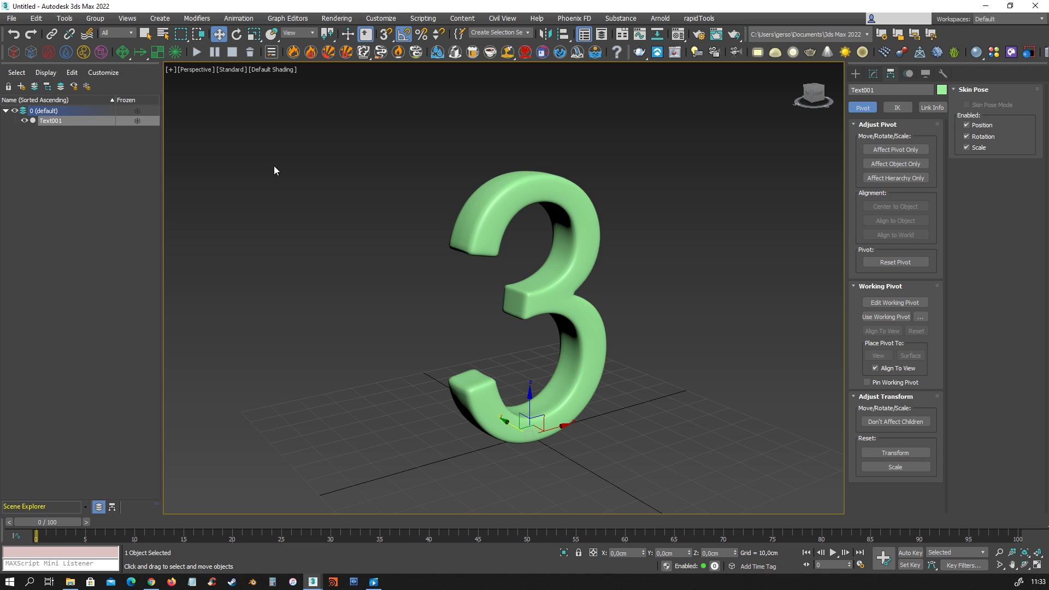
left_click(34, 54)
left_click_drag(632, 376, 459, 469)
left_click(484, 367)
left_click(218, 33)
- Move the liquid simulator in the front view to the top center of the 3, at about Z 81,4 cm
key("alt+w")
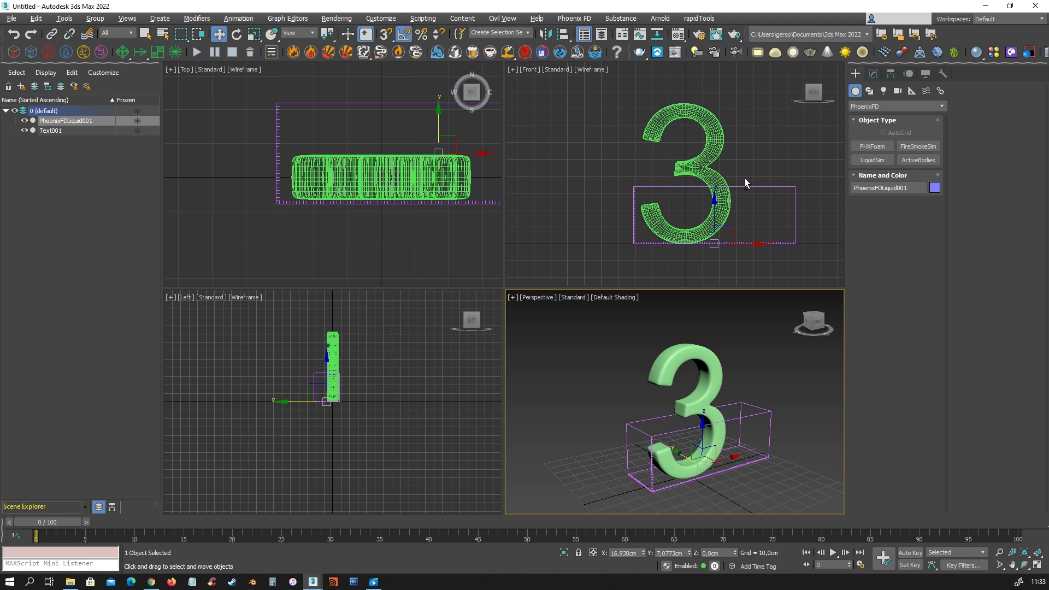
right_click(745, 178)
key("alt+w")
scroll(598, 295, "down", 2)
scroll(578, 307, "up", 3)
middle_click_drag(556, 127, 572, 188)
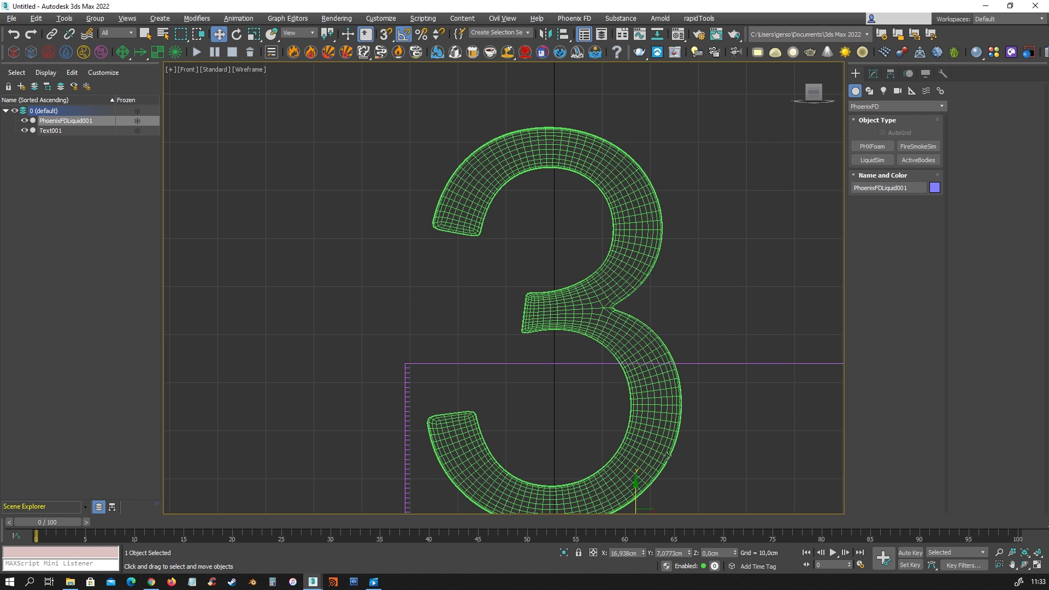
left_click_drag(645, 507, 556, 113)
middle_click_drag(567, 121, 569, 301)
scroll(569, 301, "up", 3)
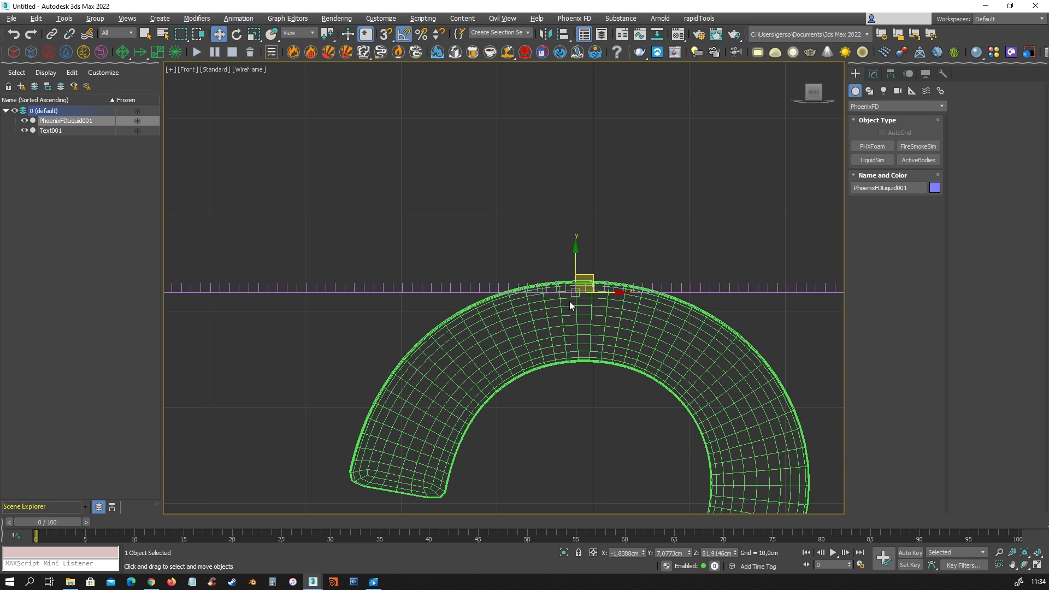
scroll(569, 300, "down", 2)
scroll(569, 300, "down", 2)
left_click(882, 90)
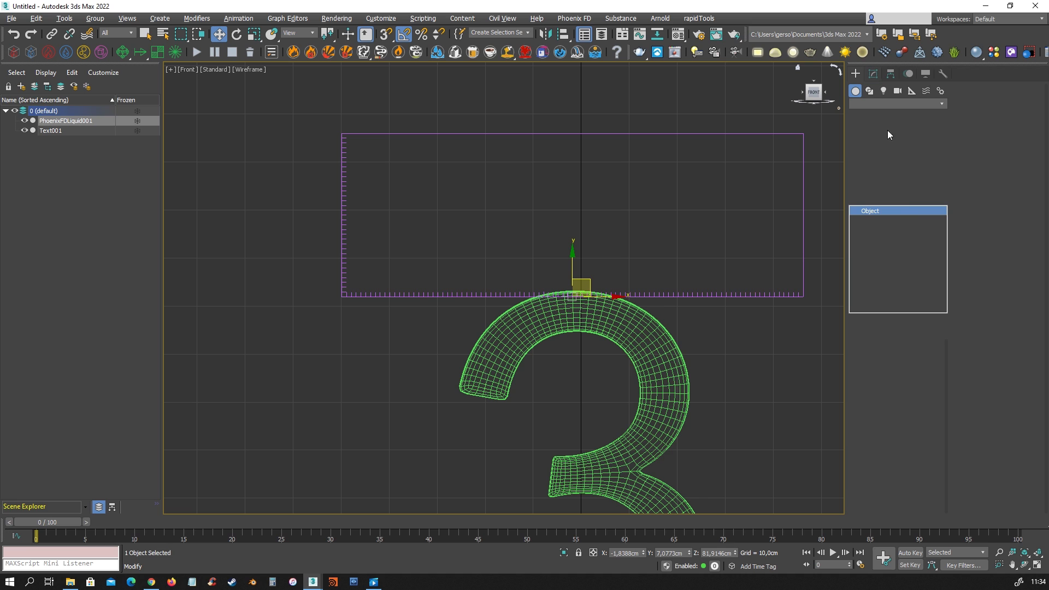
scroll(578, 290, "up", 4)
left_click_drag(563, 263, 563, 269)
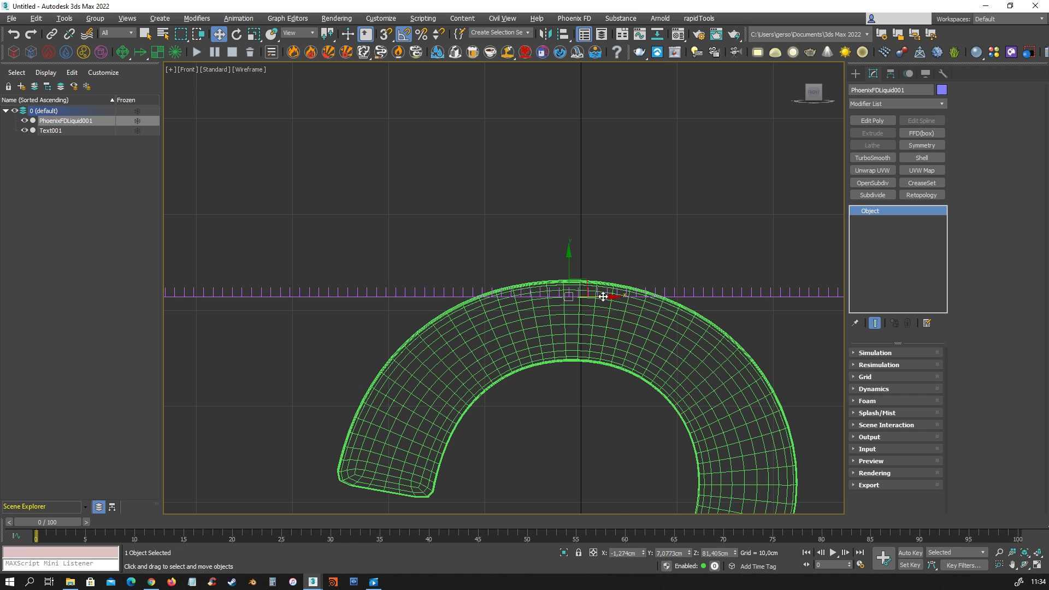
- Shrink the simulator grid to 11 cells in X and 3 cells in Z
scroll(595, 297, "down", 3)
left_click(886, 376)
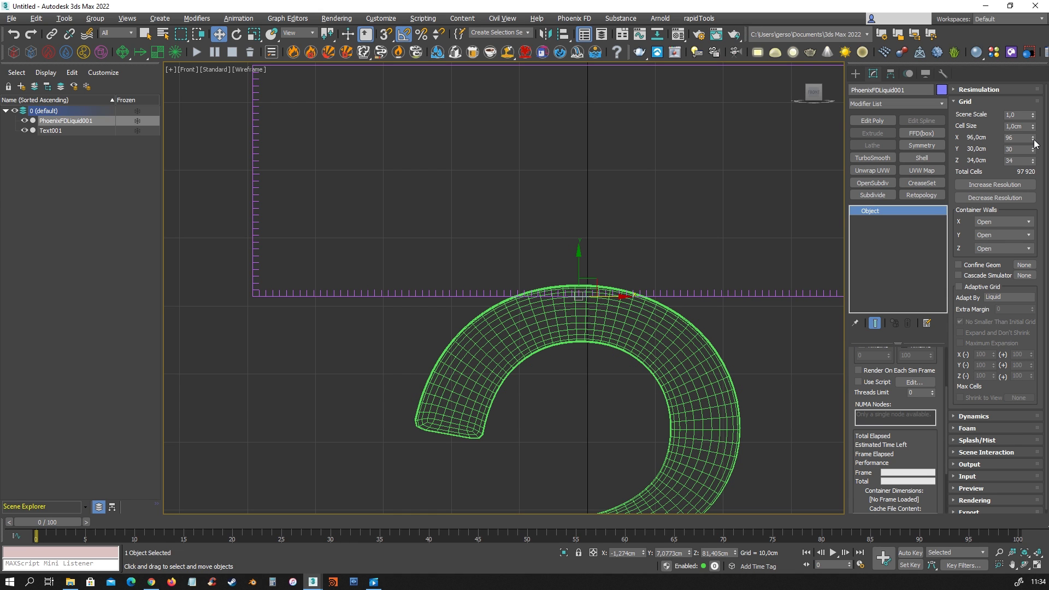
left_click_drag(1032, 142, 1033, 175)
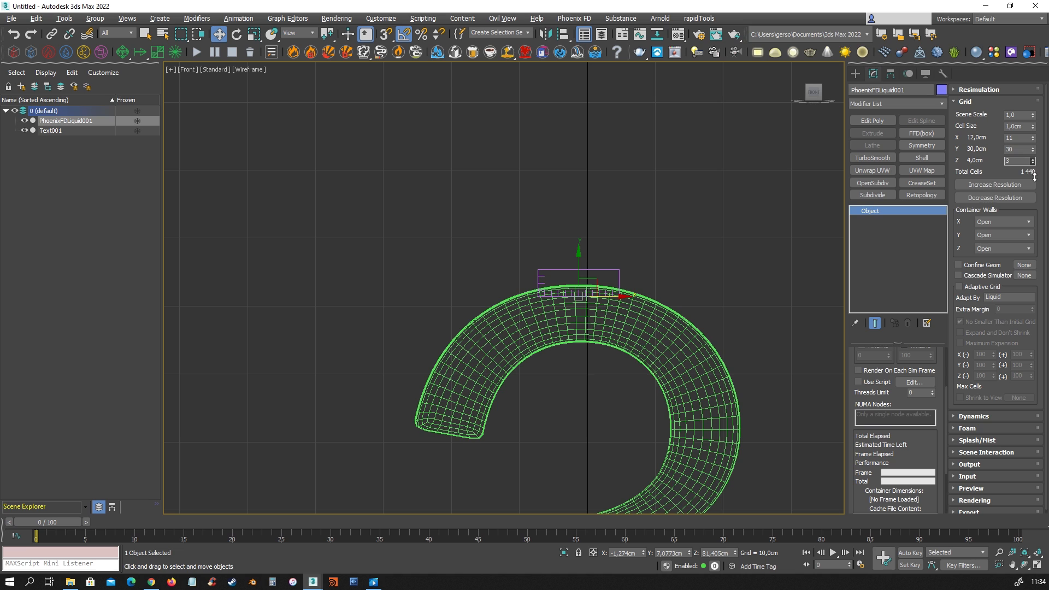
- Set the simulator's Y position to 0 and reduce its grid to 16 cells in Y to fit the 3's thickness
middle_click_drag(582, 227, 614, 228)
key("alt+w")
middle_click(437, 180)
key("alt+w")
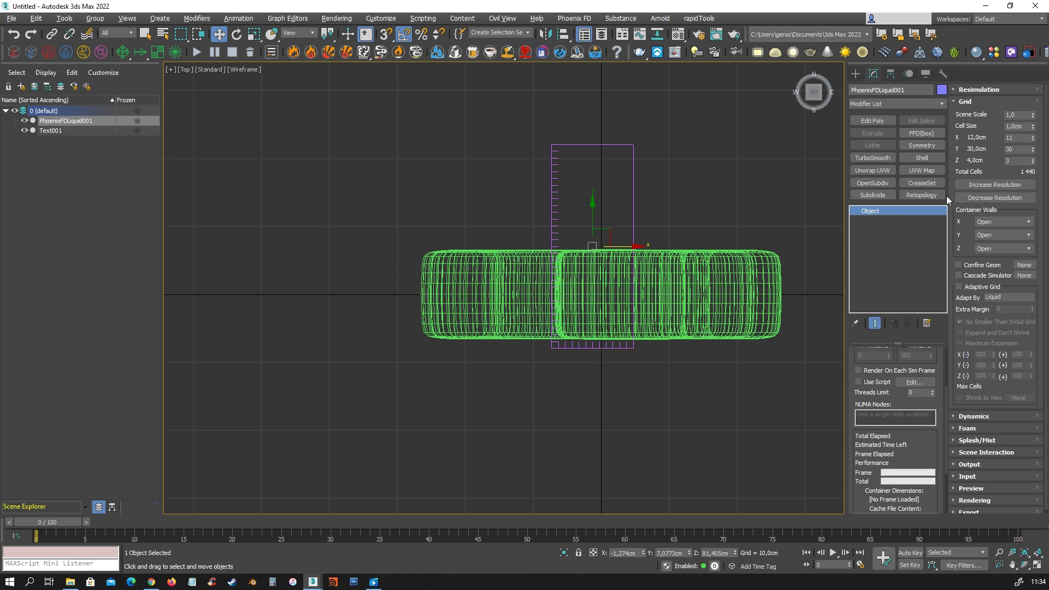
right_click(689, 553)
left_click_drag(1032, 153, 1035, 158)
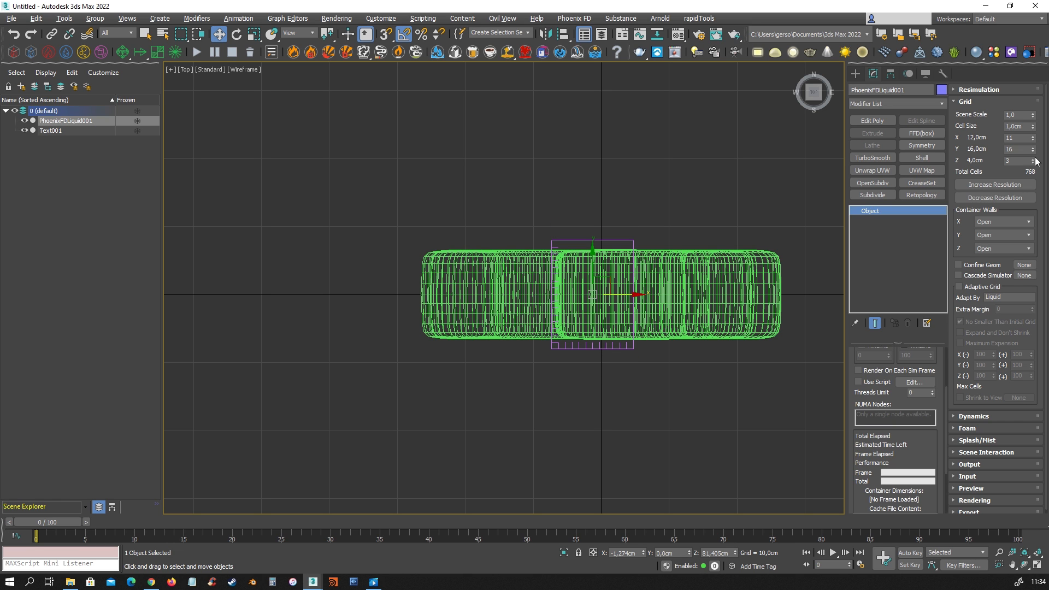
- Try grid cell sizes of 0,5 cm and 0,2 cm, then set the cell size to 0,4 cm
middle_click_drag(626, 260, 623, 258)
key("alt+w")
middle_click(667, 253)
key("alt+w")
middle_click_drag(658, 311, 687, 216)
scroll(683, 244, "down", 3)
middle_click_drag(686, 264, 622, 222)
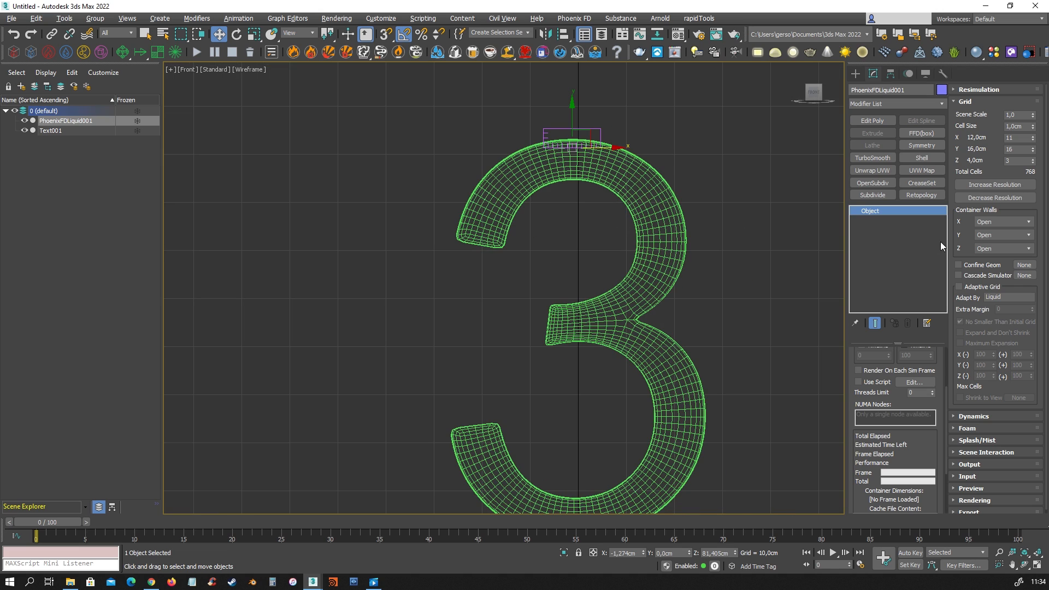
left_click_drag(1027, 126, 945, 102)
type("0,5")
key("Return")
type("0,2")
key("Return")
type("0,4")
key("Return")
- Enable Adaptive Grid with an extra margin of 5, disable No Smaller Than Initial Grid, and enable Maximum Expansion
left_click(981, 285)
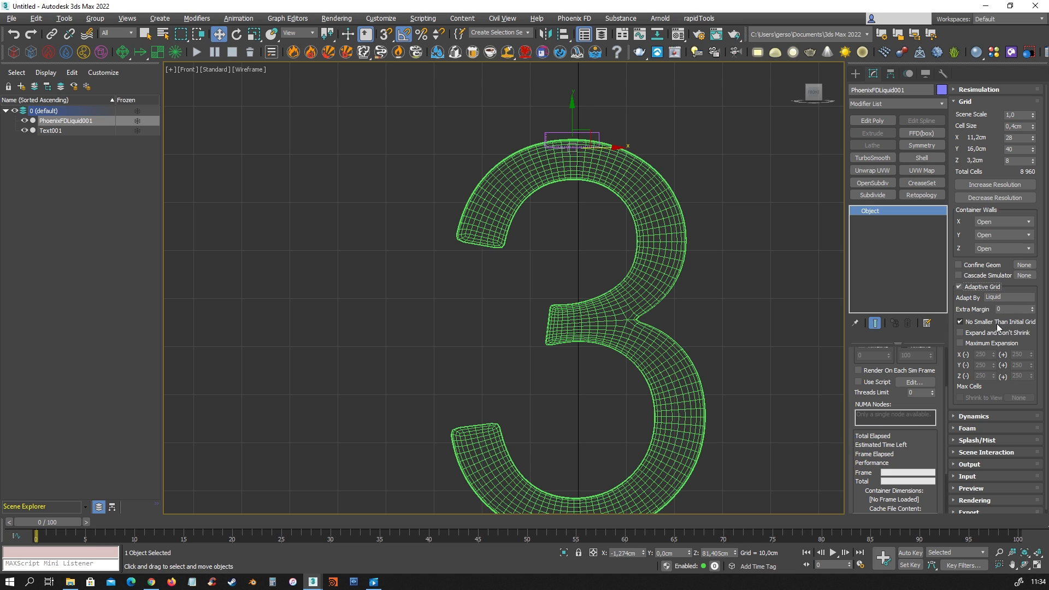
left_click(1002, 308)
type("5")
left_click(978, 321)
left_click(976, 342)
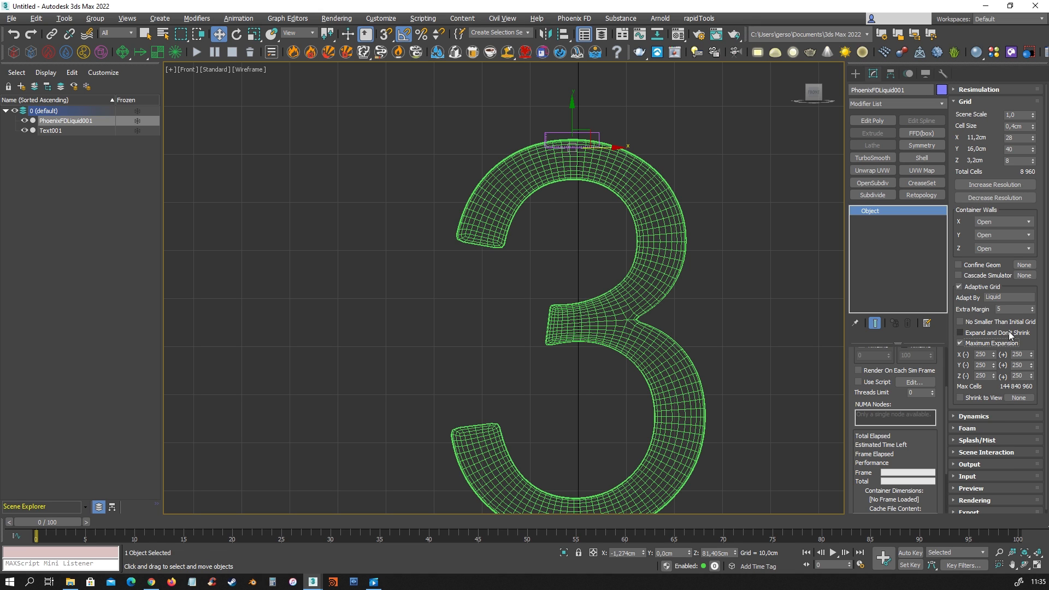
- Limit the maximum grid expansion in X to 91 on the negative side and 97 on the positive side
middle_click_drag(612, 345, 560, 289)
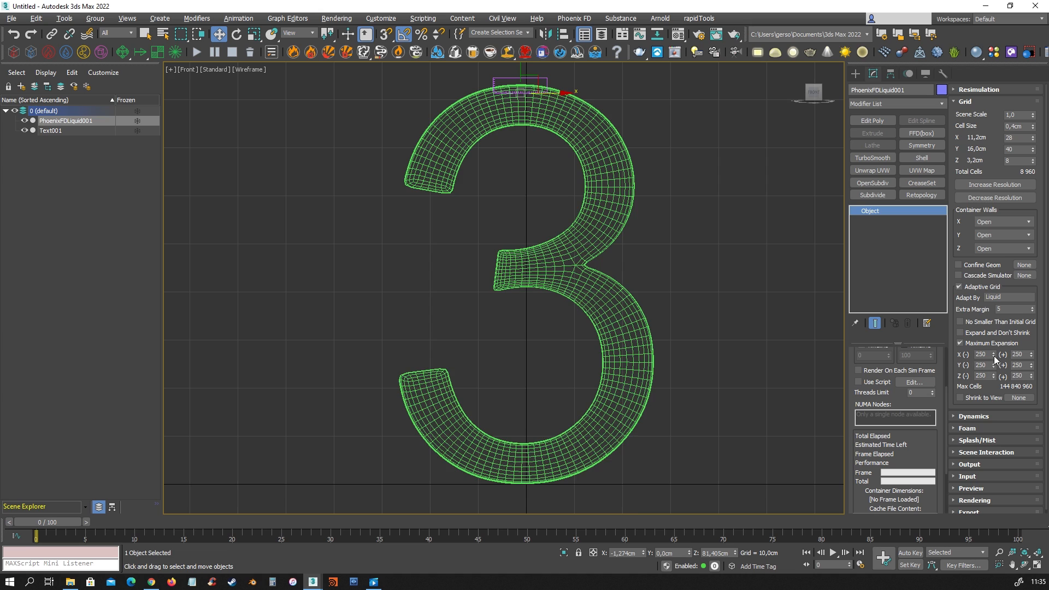
middle_click_drag(624, 246, 655, 278)
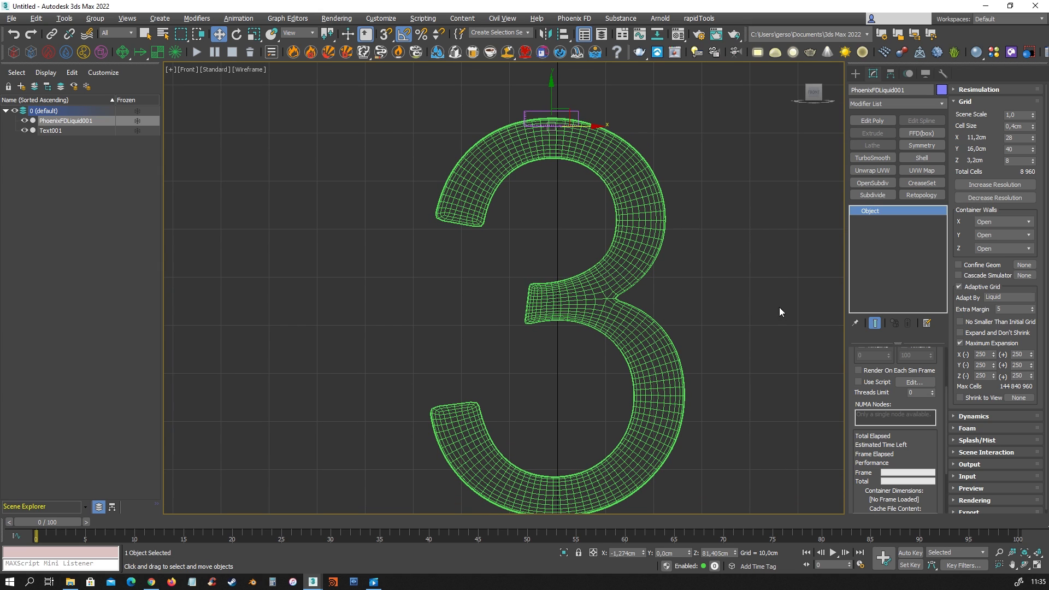
left_click_drag(992, 356, 984, 315)
left_click_drag(1031, 355, 1037, 436)
left_click_drag(993, 357, 992, 345)
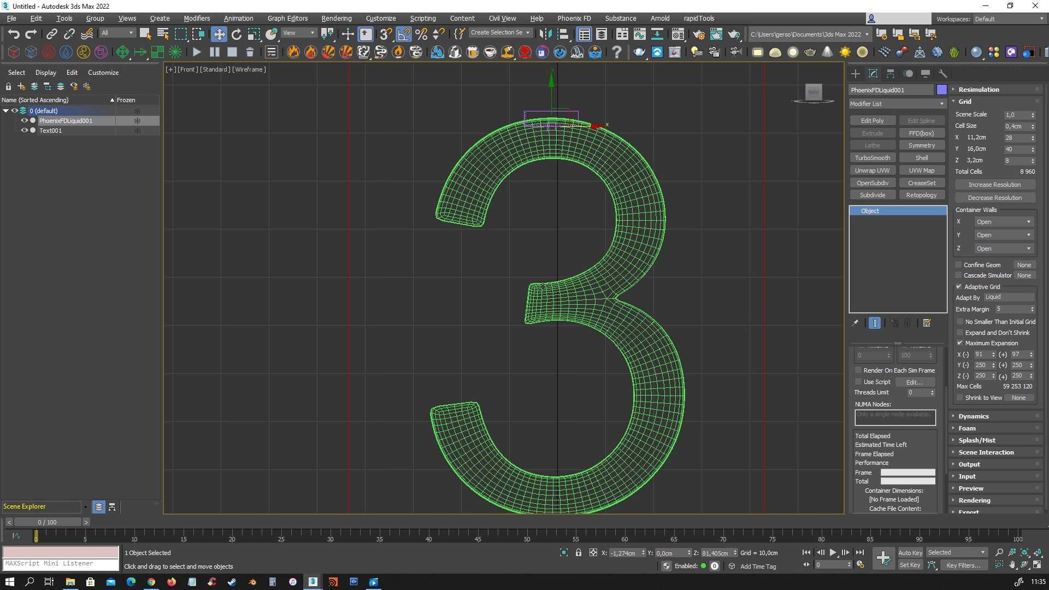
- Limit the maximum grid expansion in Y to 32 on the negative side and 40 on the positive side
key("alt+w")
middle_click(481, 253)
key("alt+w")
scroll(510, 268, "down", 3)
middle_click_drag(597, 273, 597, 352)
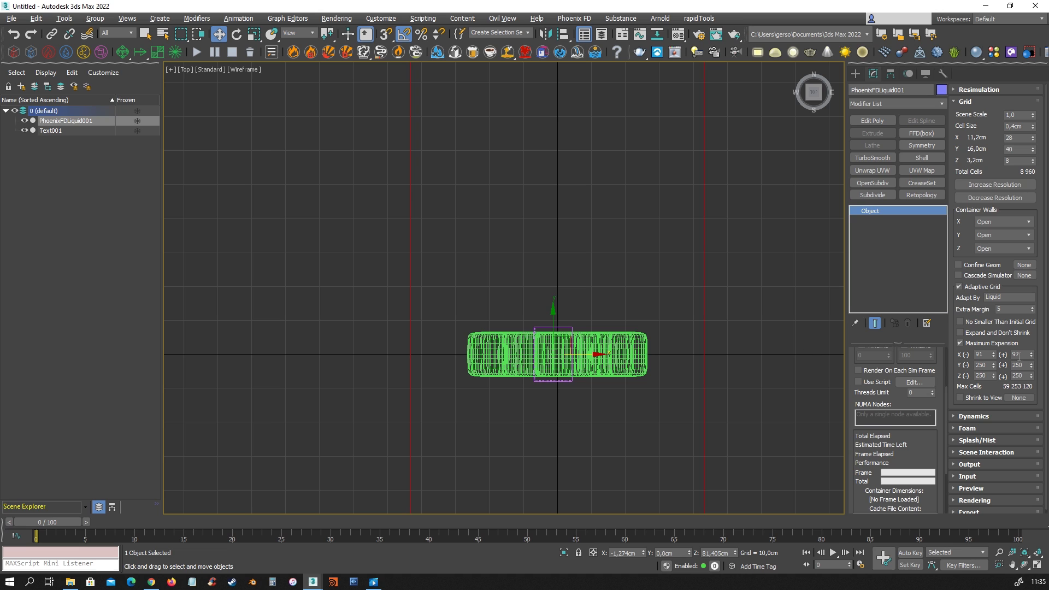
left_click_drag(994, 365, 988, 484)
left_click_drag(1034, 369, 1040, 479)
- Limit the maximum grid expansion in positive Z to 6, just above the top of the 3
key("alt+w")
key("alt+w")
middle_click_drag(718, 342, 684, 417)
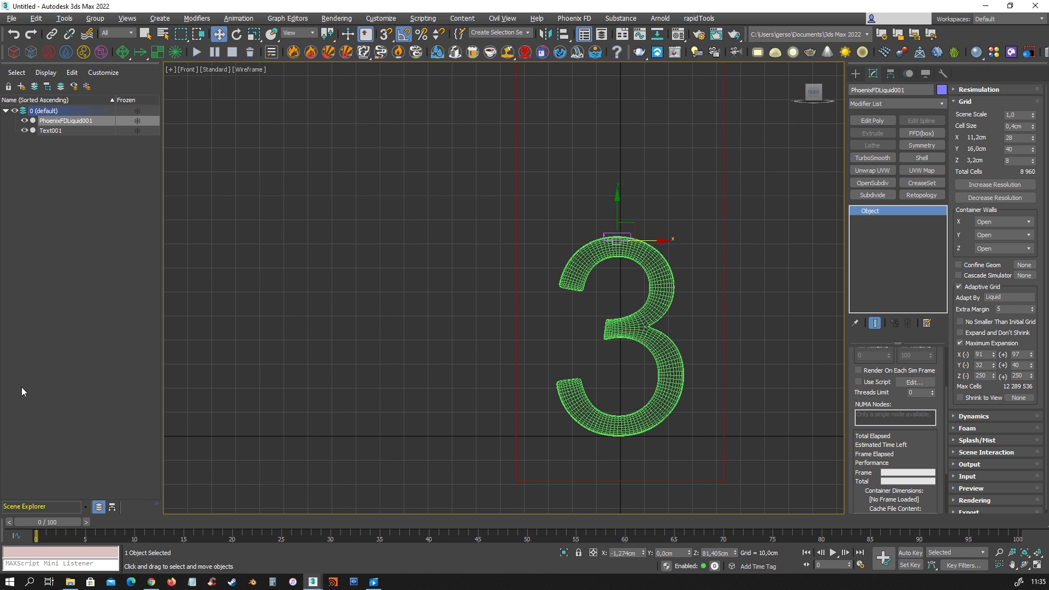
right_click(1030, 378)
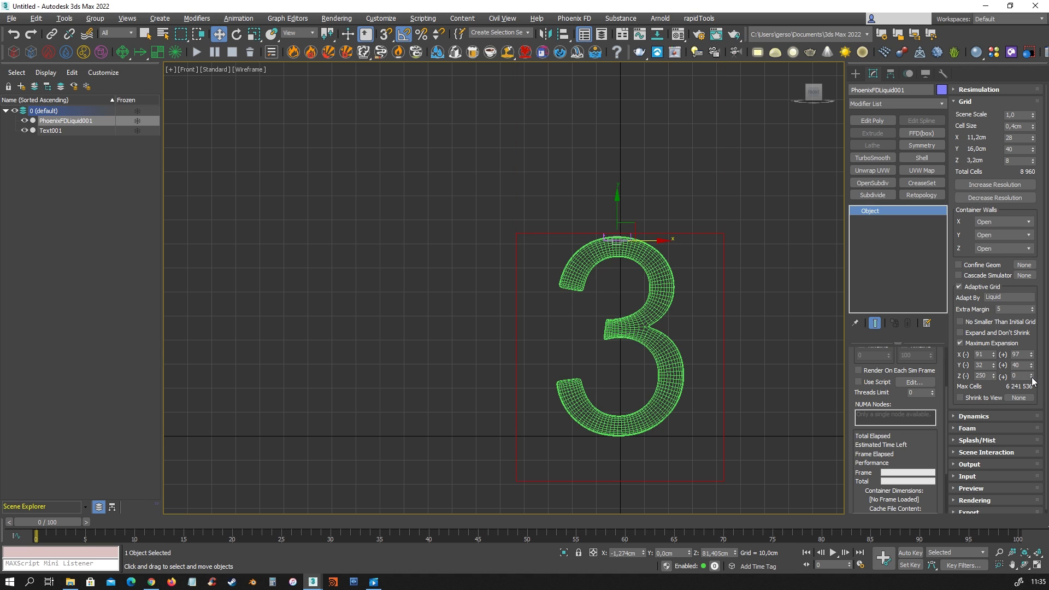
left_click_drag(1031, 377, 1032, 372)
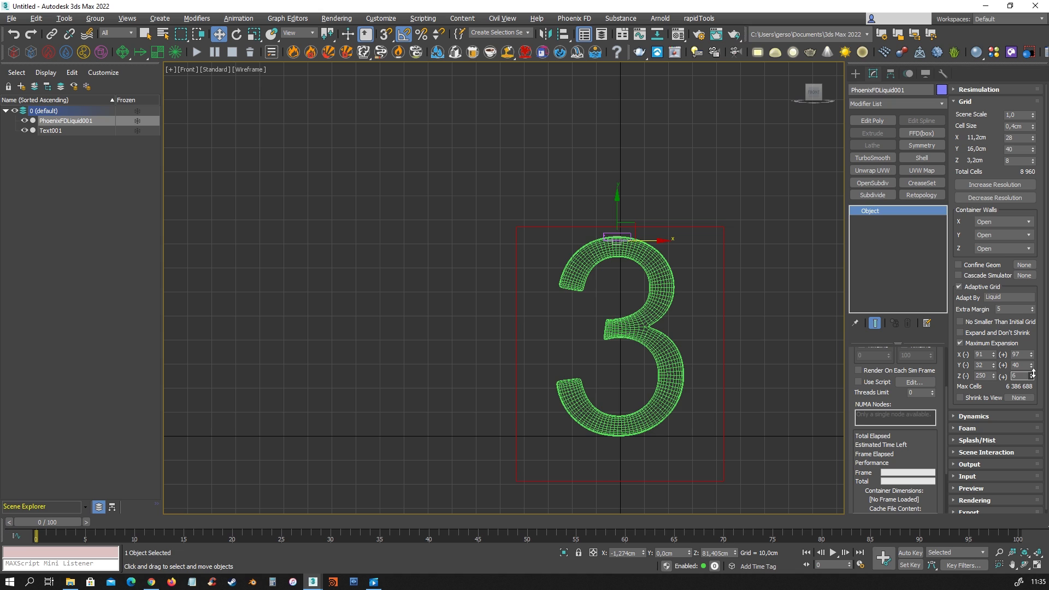
scroll(583, 367, "up", 4)
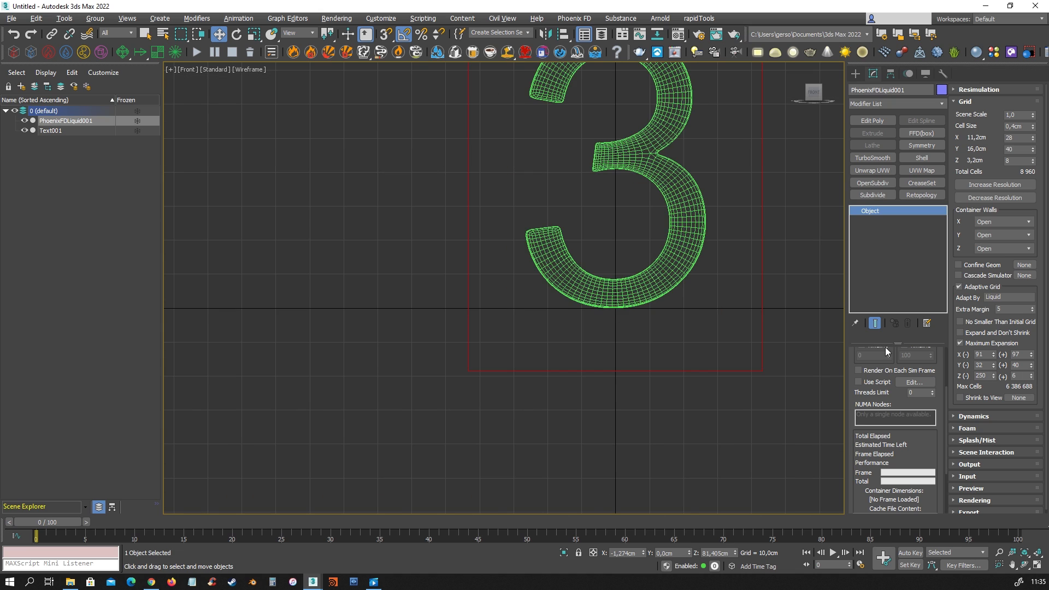
- Limit the maximum grid expansion in negative Z to 229, just below the bottom of the 3
mouse_move(993, 375)
left_mouse_down()
mouse_move(995, 397)
mouse_move(992, 386)
left_mouse_up()
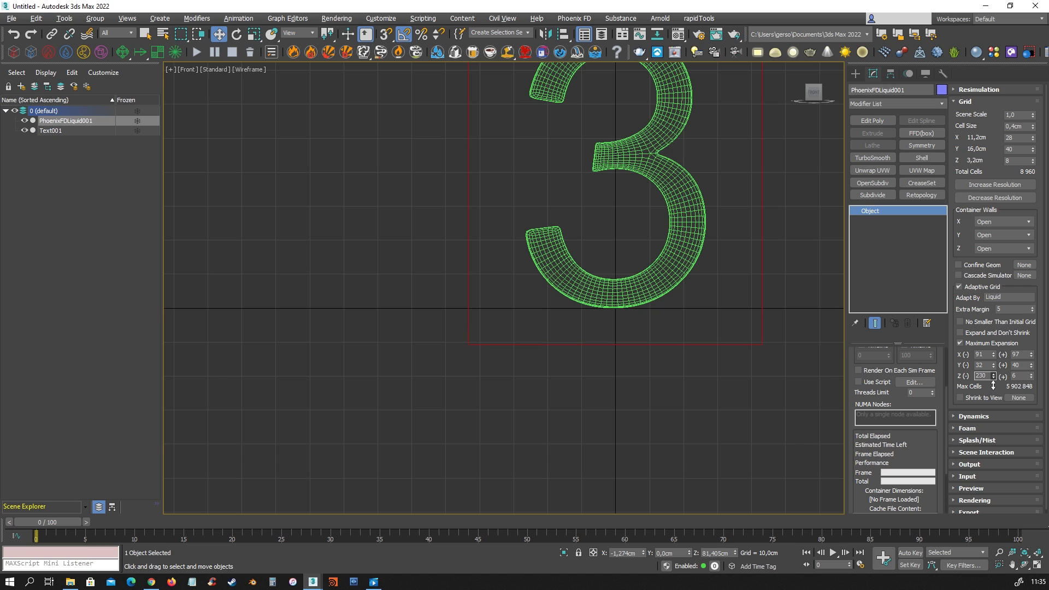
left_click_drag(993, 385, 990, 356)
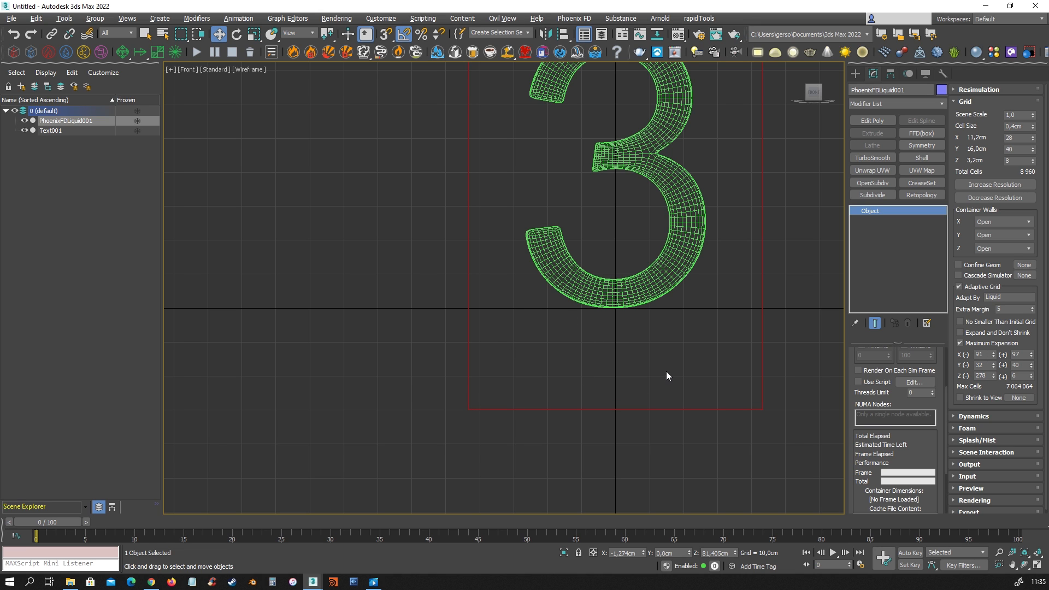
middle_click_drag(666, 376, 604, 385)
left_click_drag(994, 375, 996, 402)
middle_click_drag(576, 205, 559, 308)
middle_click_drag(650, 299, 631, 288)
key("alt+w")
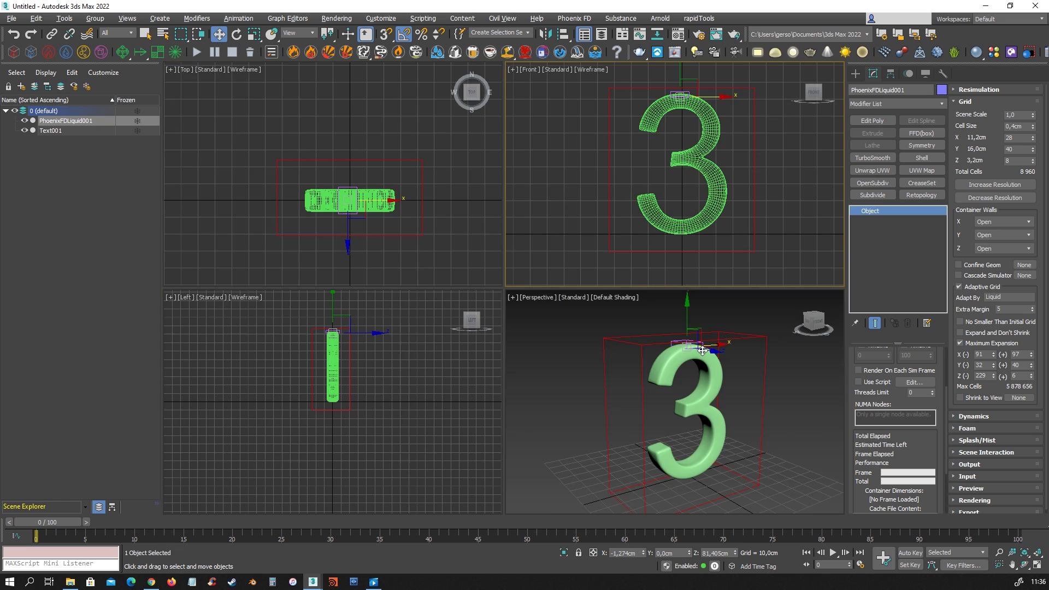
middle_click(709, 350)
key("alt+w")
middle_click_drag(594, 328, 627, 330, "alt")
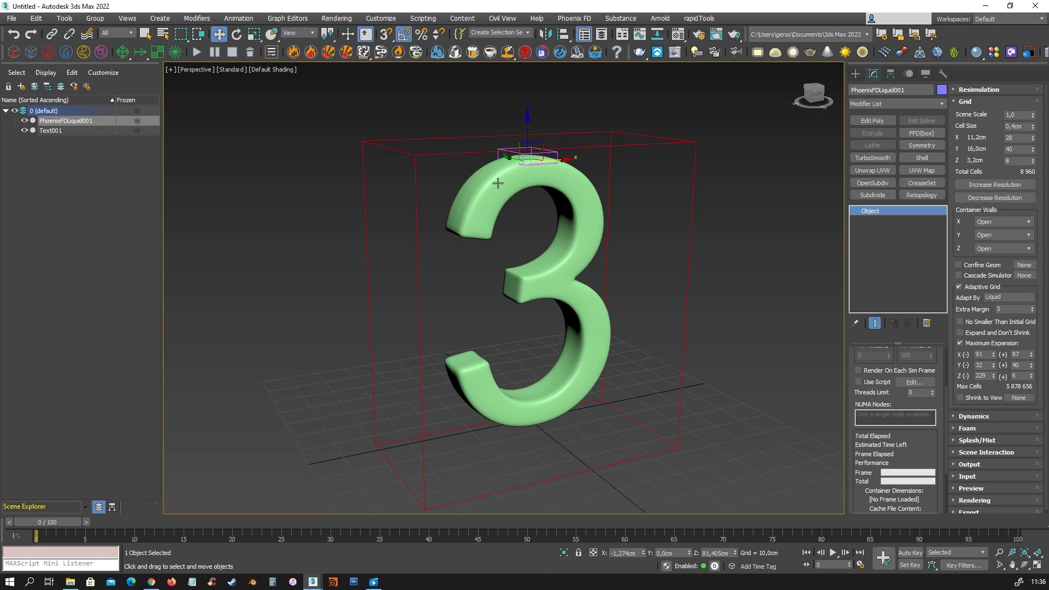
- Create a Phoenix FD liquid source beside the 3 in the Front view
left_click(66, 53)
scroll(673, 318, "up", 2)
key("alt+w")
middle_click(750, 250)
key("alt+w")
left_click(754, 189)
left_click(218, 34)
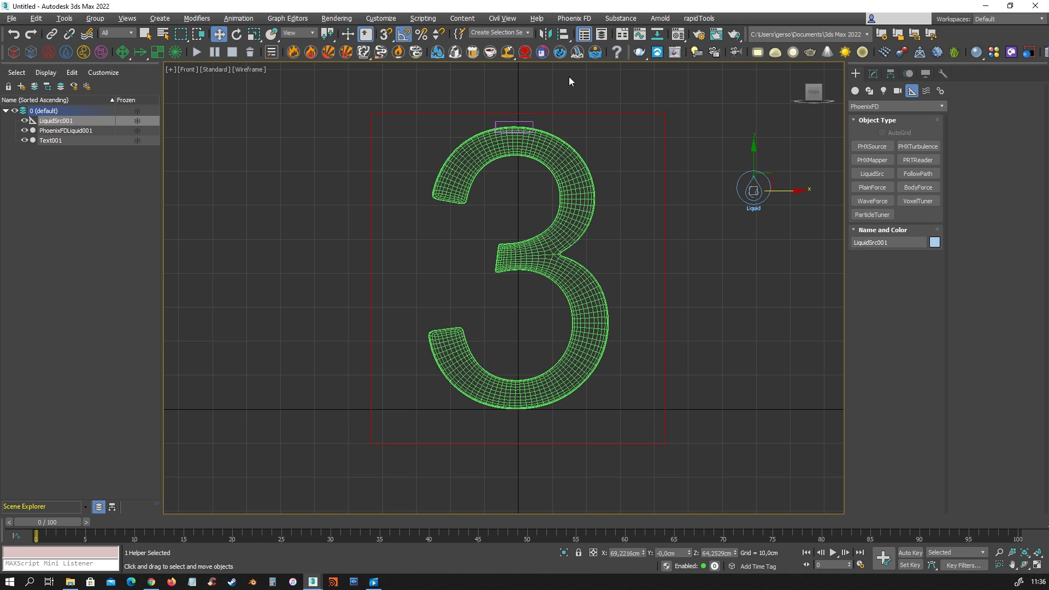
- Add the 3 (Text001) as an emitter node of the liquid source
left_click(873, 74)
left_click(876, 438)
left_click(554, 239)
middle_click_drag(737, 329, 679, 287)
left_click_drag(853, 359, 854, 386)
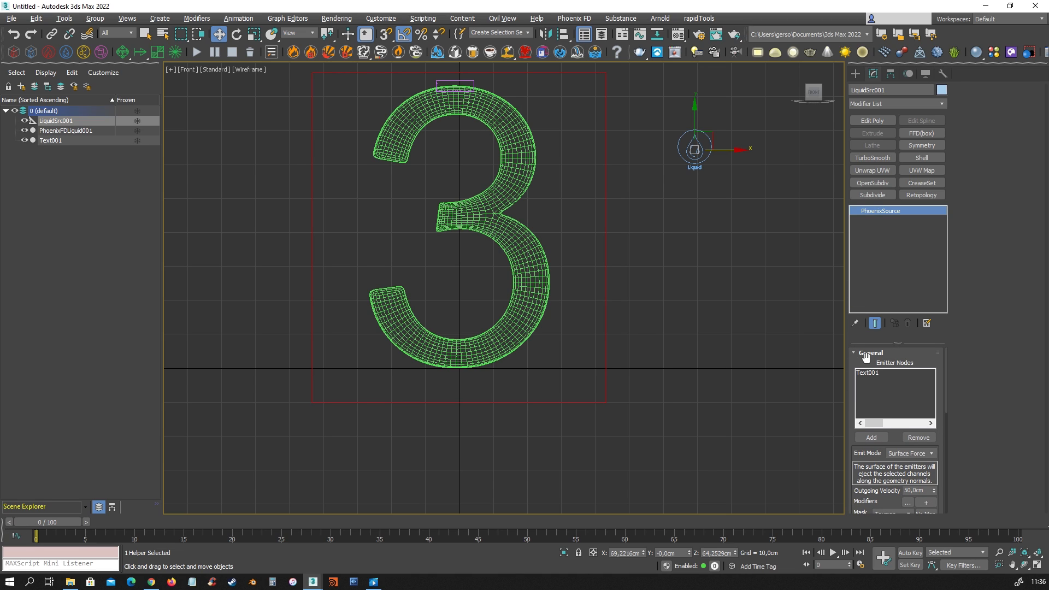
- Hide the modifier set buttons, then enable the liquid source's Viscosity and set it to 0,5
left_click(928, 326)
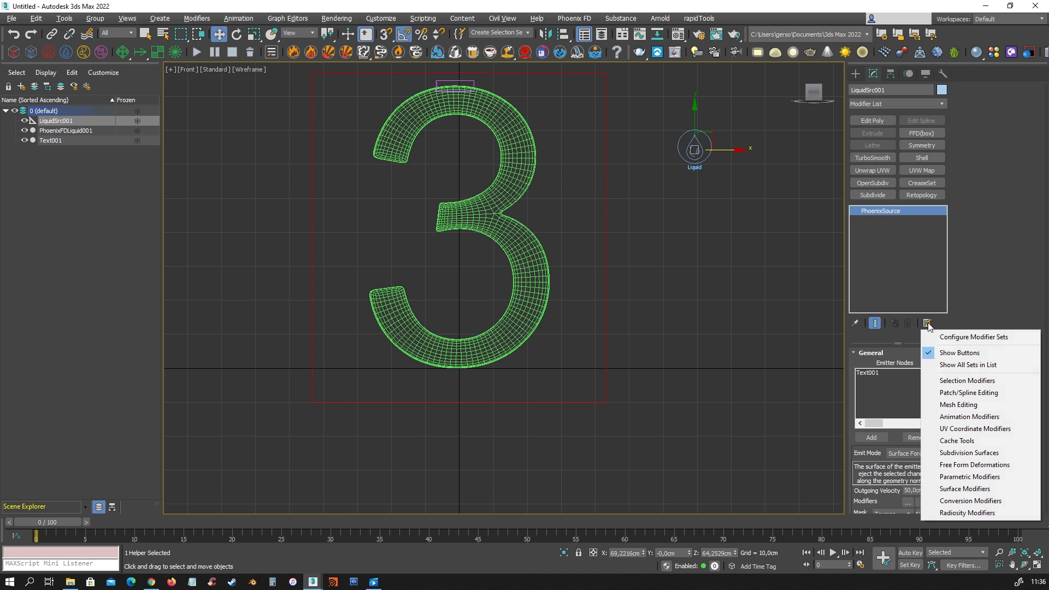
left_click(942, 353)
left_click_drag(857, 429, 885, 261)
left_click(870, 375)
key("Tab")
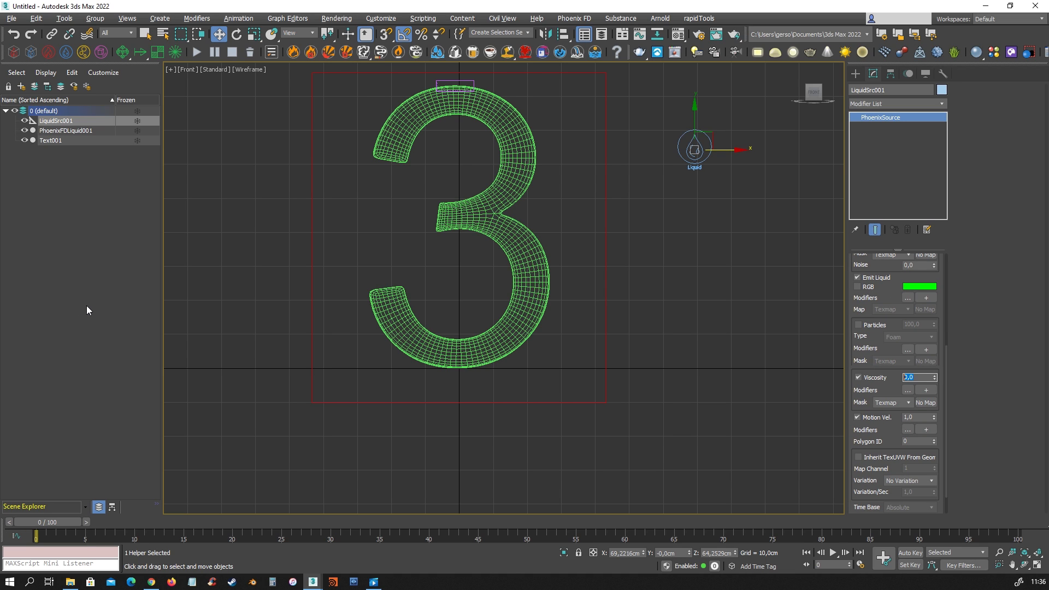
type(",5")
key("Return")
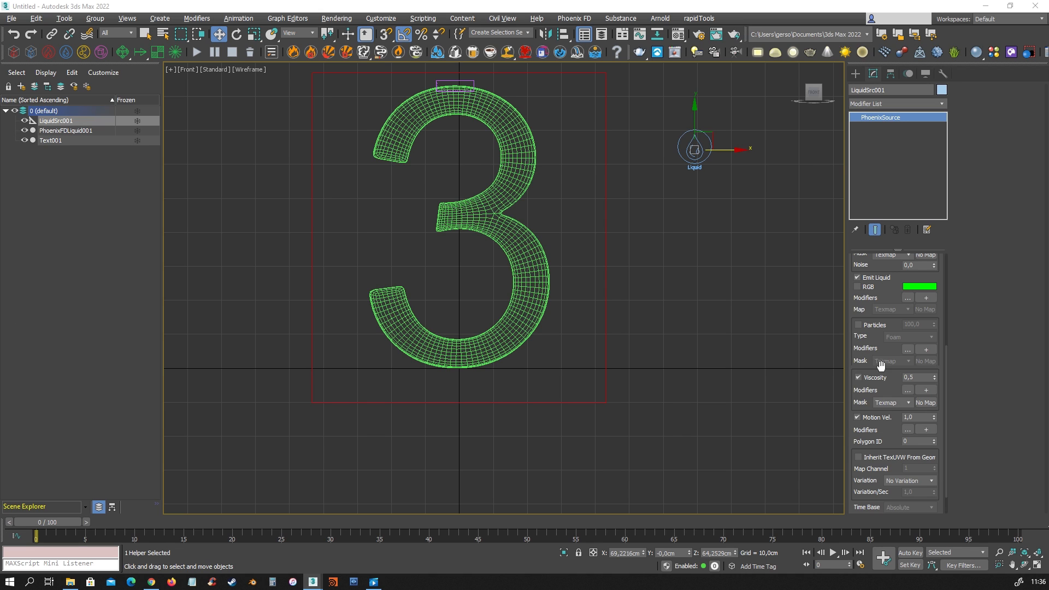
- Set the liquid source's emission Noise to 0,2
left_click_drag(892, 291, 891, 402)
left_click(923, 376)
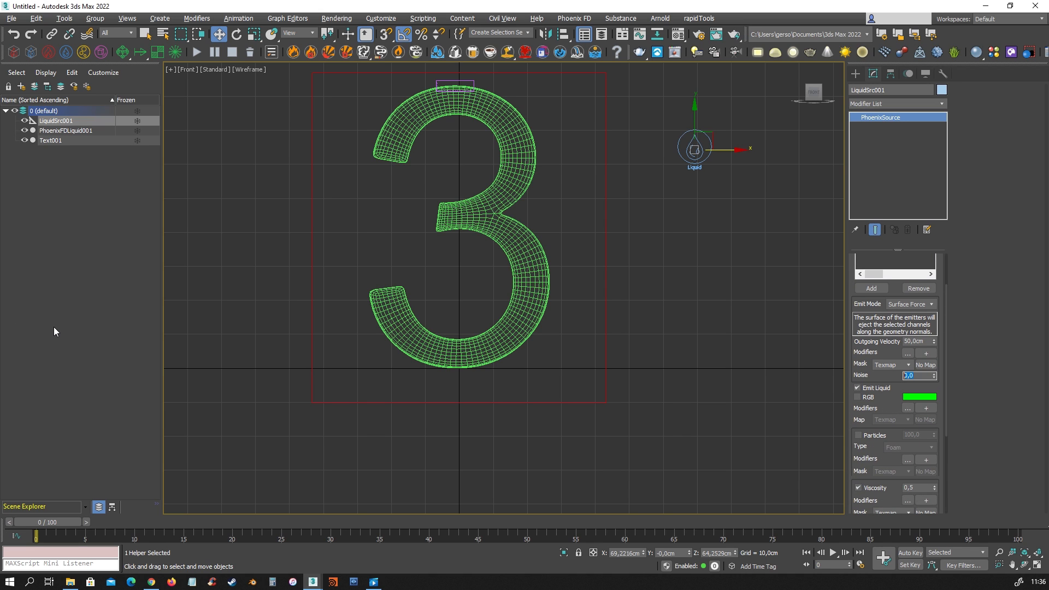
type("0,2")
middle_click_drag(533, 248, 574, 304)
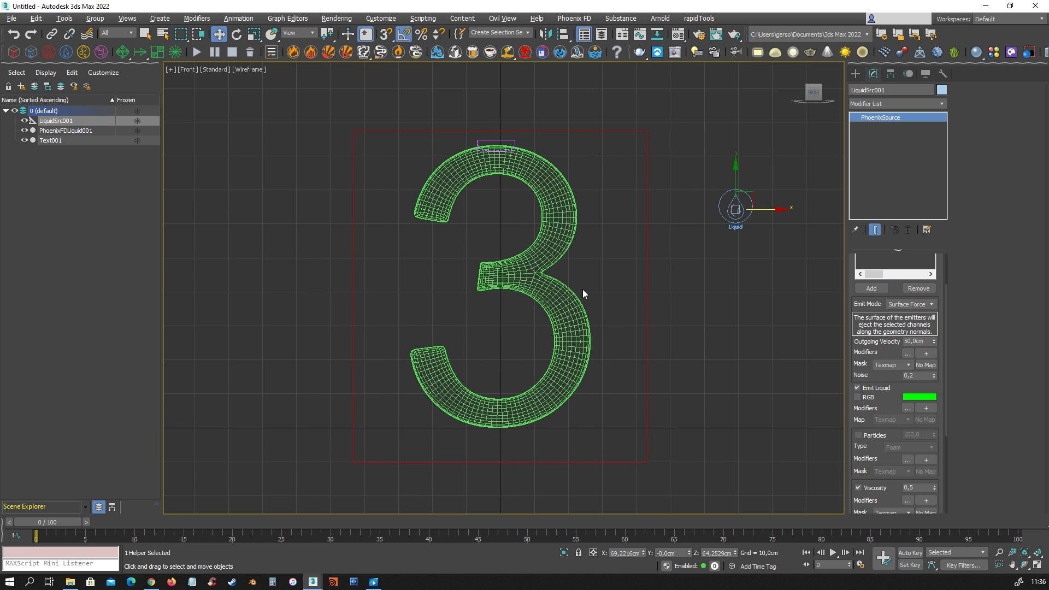
middle_click_drag(655, 315, 692, 331)
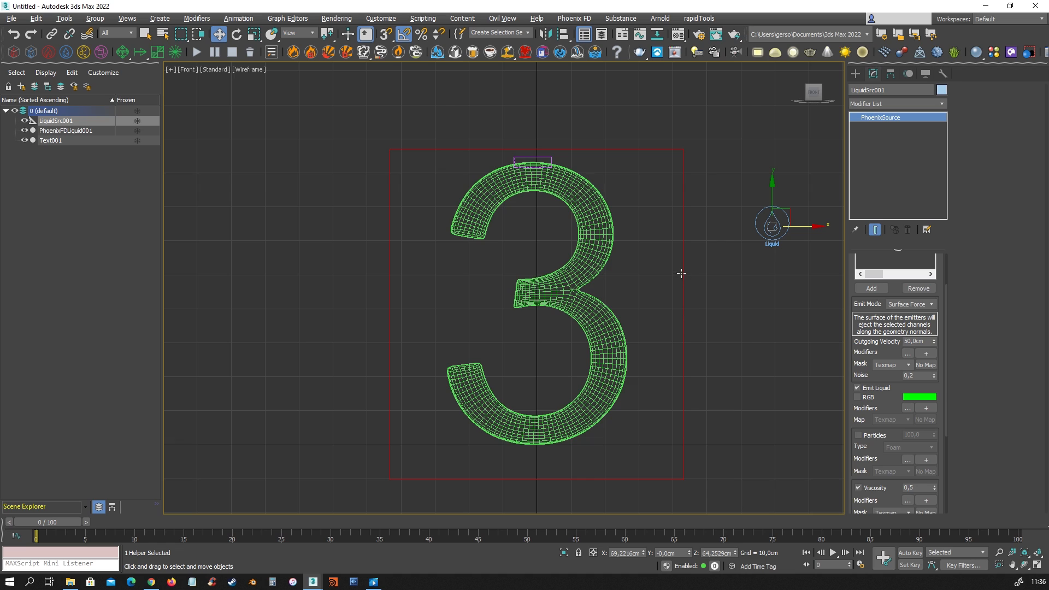
- Set the liquid source's Outgoing Velocity to 5 cm
left_click(918, 341)
type("5")
key("Return")
middle_click_drag(741, 345, 732, 324)
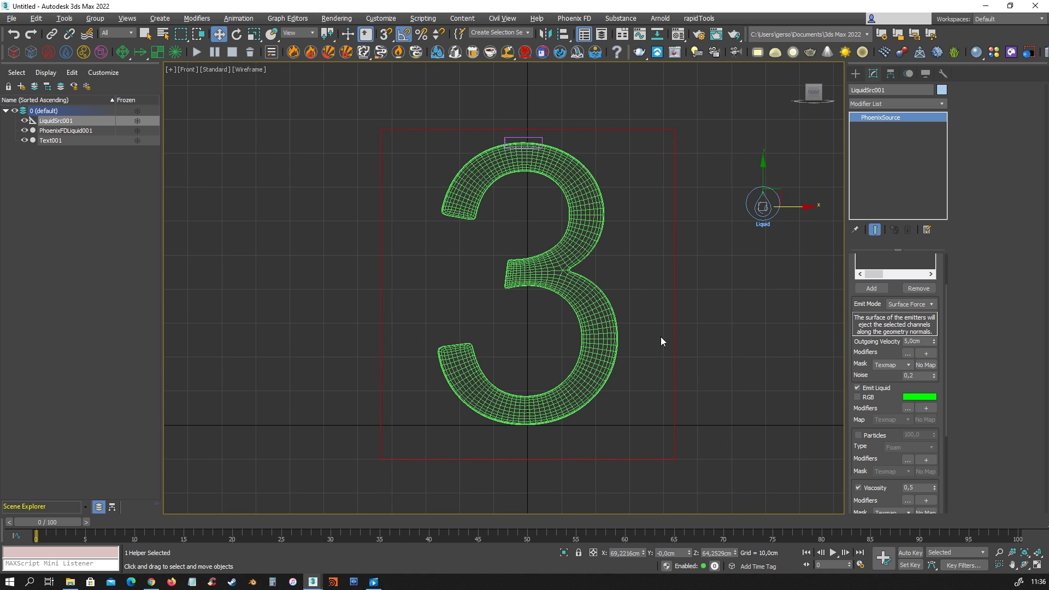
- Assign the first sample material, the turquoise VRayMtl Material #1, to the 3 in the Perspective view
key("alt+w")
key("alt+w")
middle_click_drag(699, 347, 690, 326, "alt")
scroll(686, 305, "down", 2)
scroll(670, 302, "up", 2)
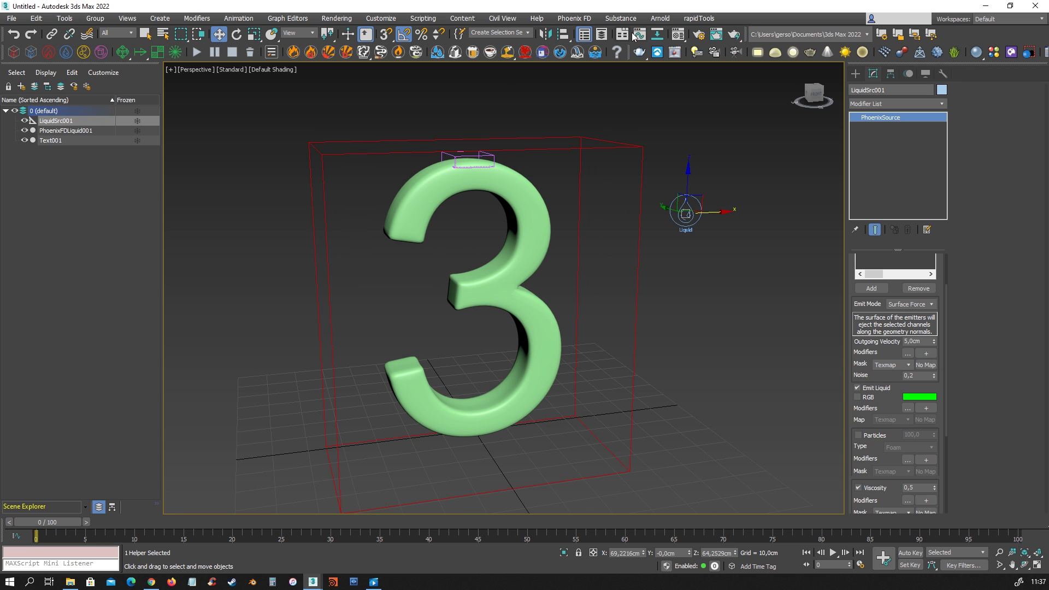
middle_click_drag(459, 219, 576, 205)
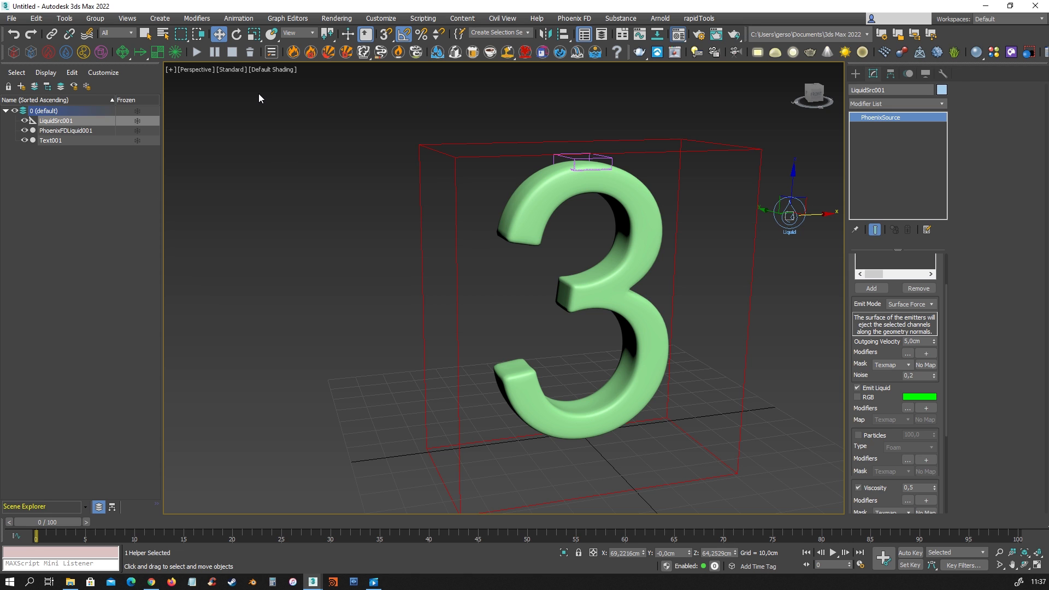
key("m")
left_click_drag(708, 98, 249, 52)
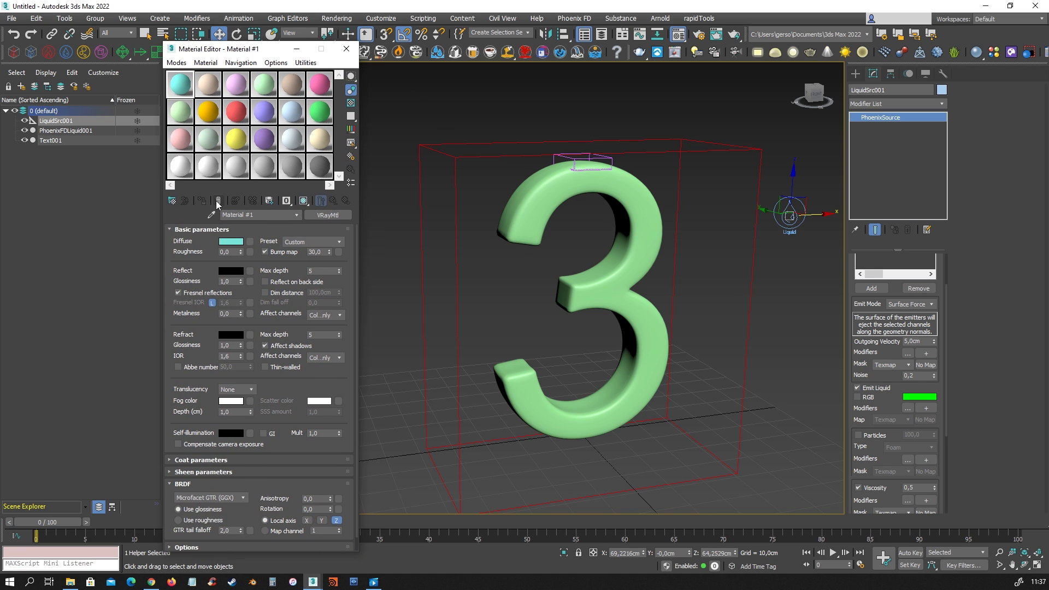
left_click(551, 186)
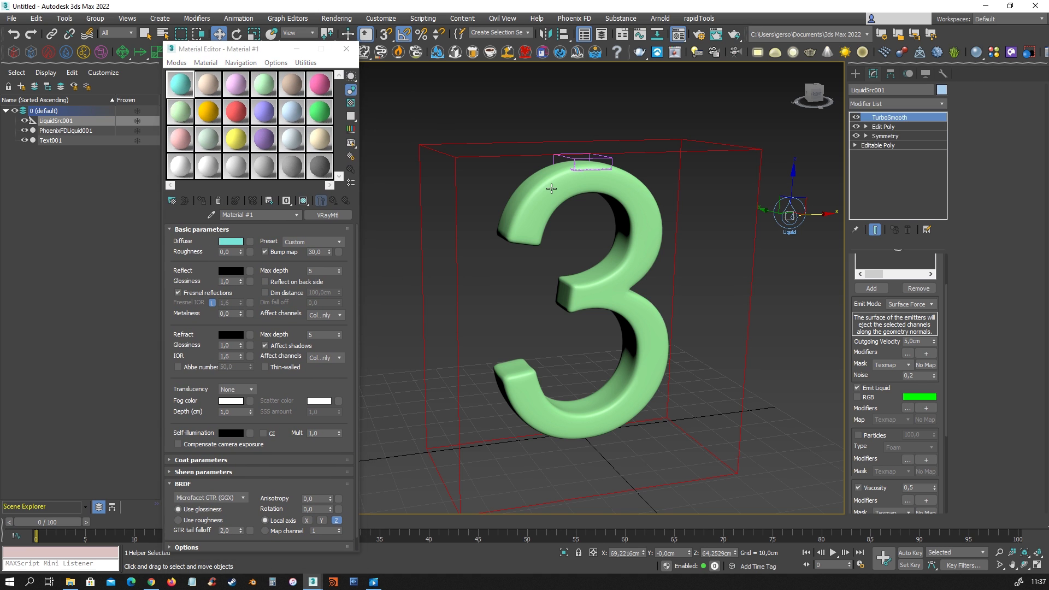
left_click(202, 201)
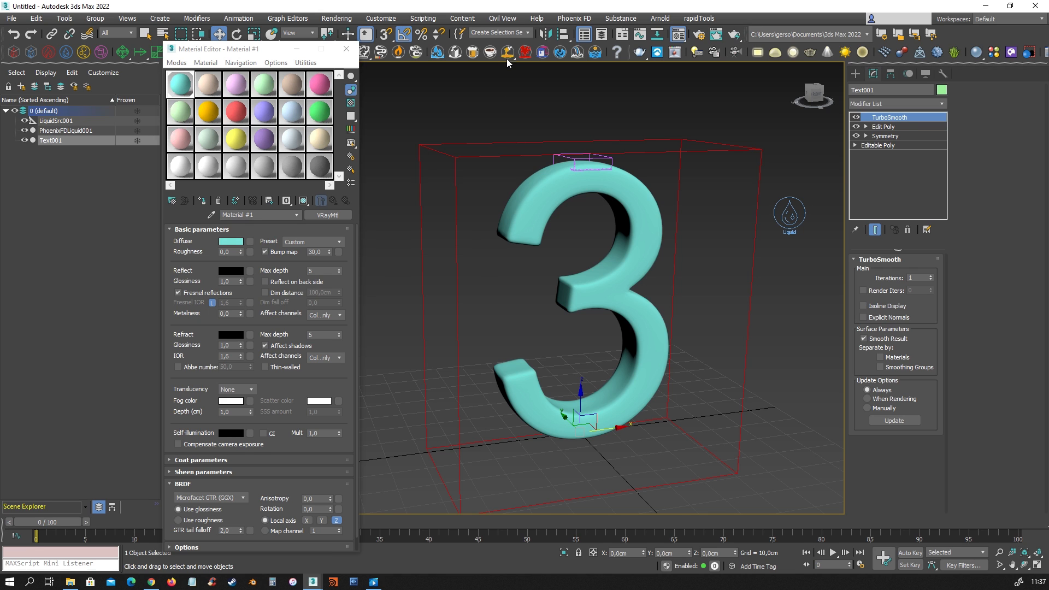
- Put a Noise map in the material's Diffuse slot and display it shaded on the 3
left_click_drag(759, 85, 619, 56)
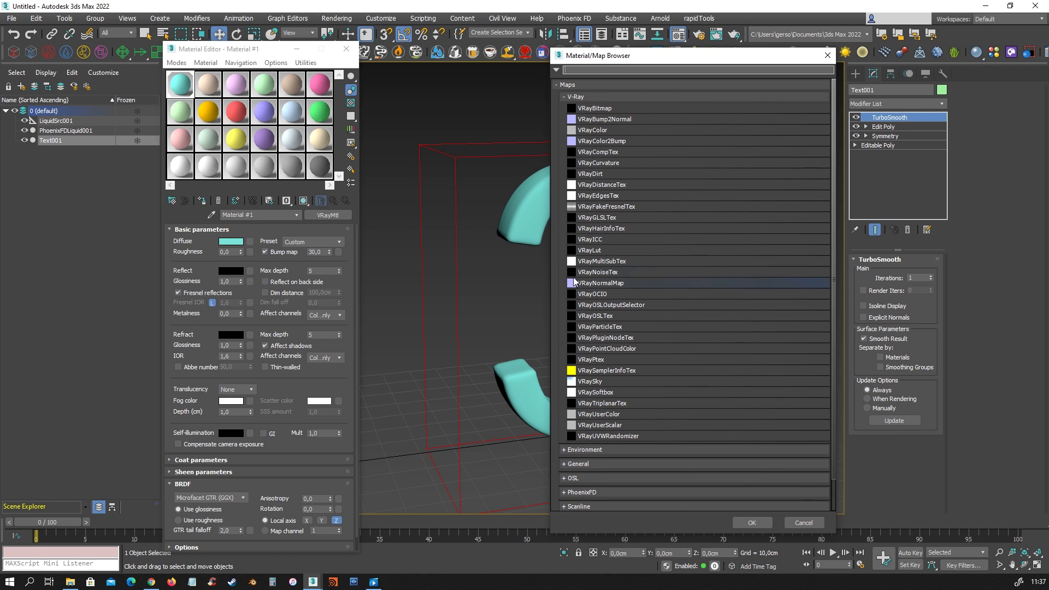
left_click(605, 464)
scroll(680, 464, "down", 5)
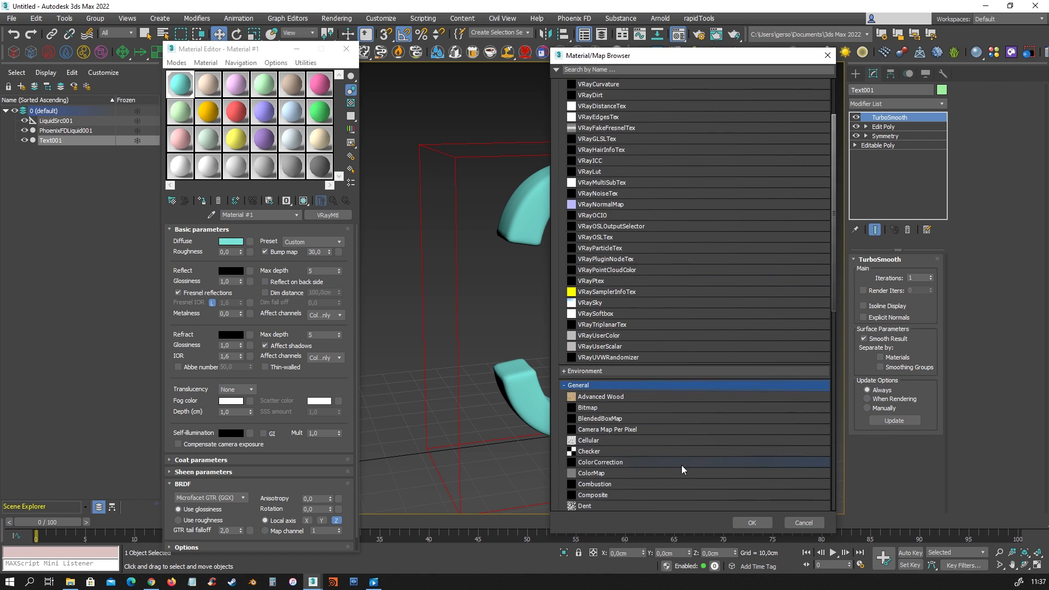
scroll(680, 464, "down", 3)
double_click(608, 434)
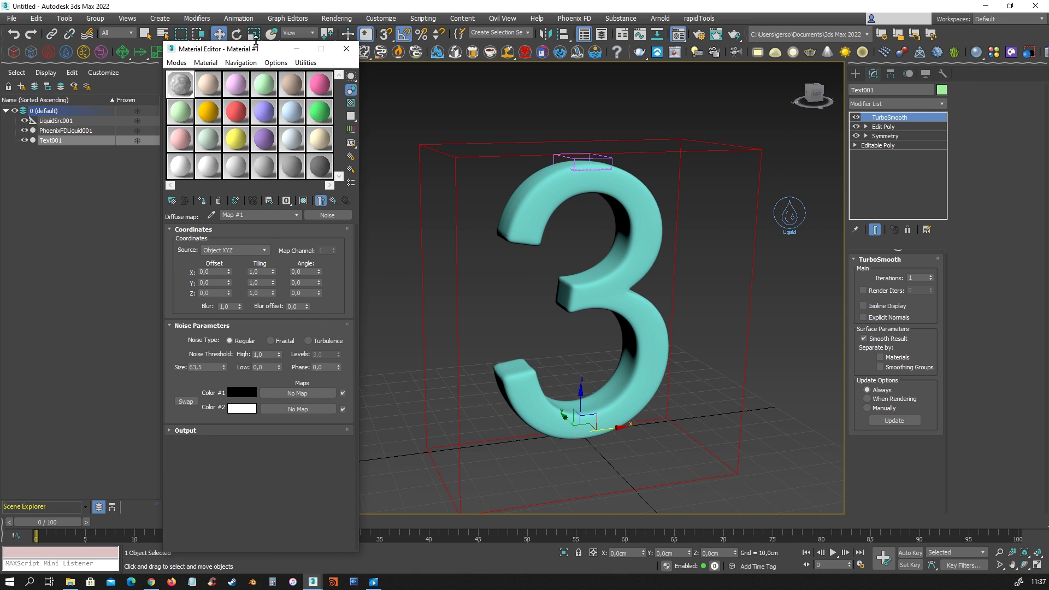
left_click_drag(256, 53, 299, 120)
left_click(345, 269)
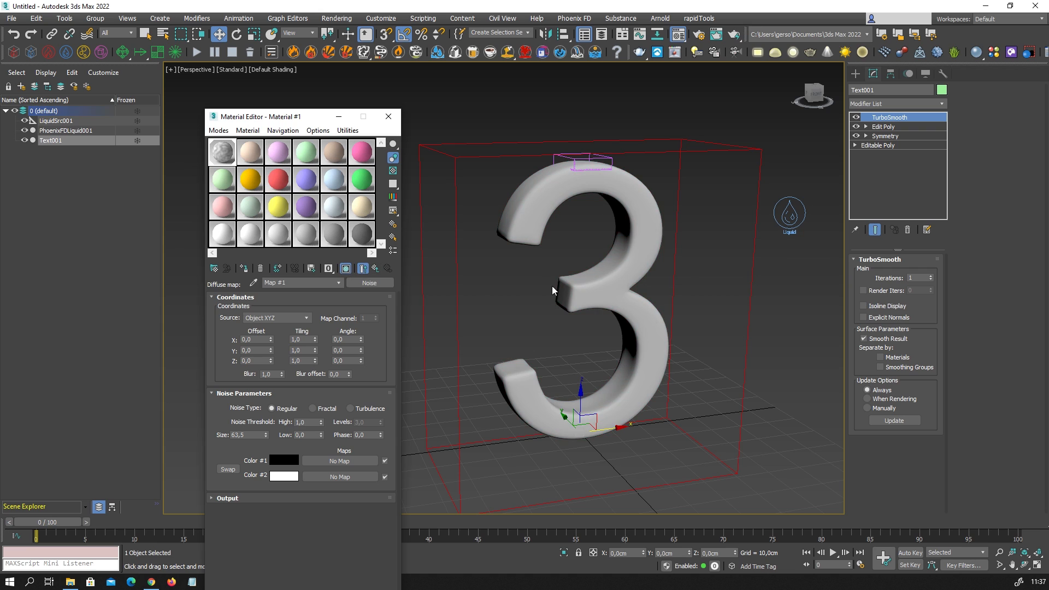
- Switch the Perspective viewport to High Quality to preview the noise on the 3 up close
scroll(582, 253, "up", 3)
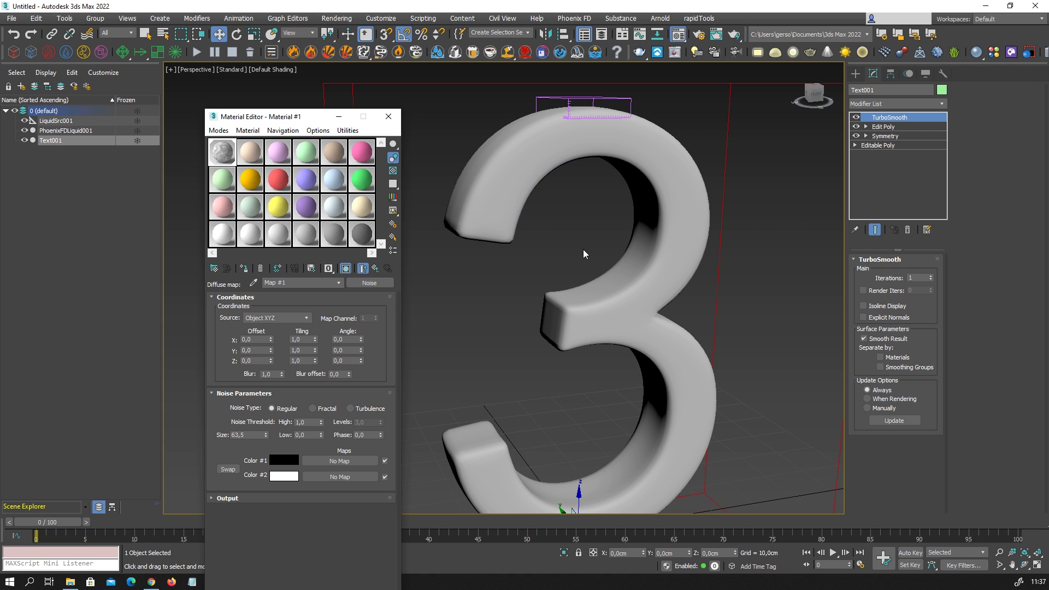
left_click(229, 70)
left_click(246, 121)
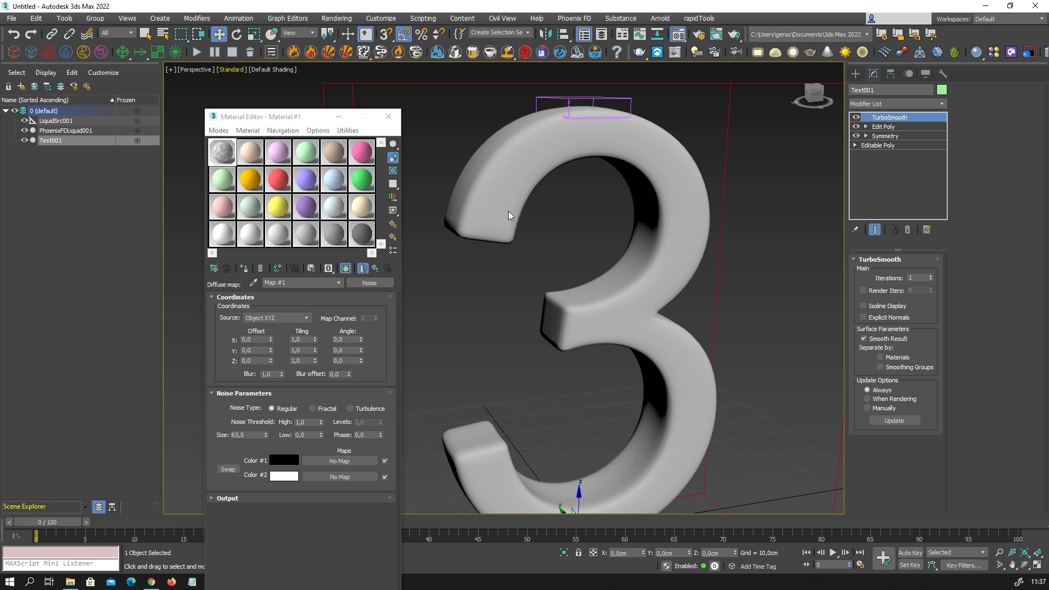
middle_click_drag(576, 290, 581, 290, "alt")
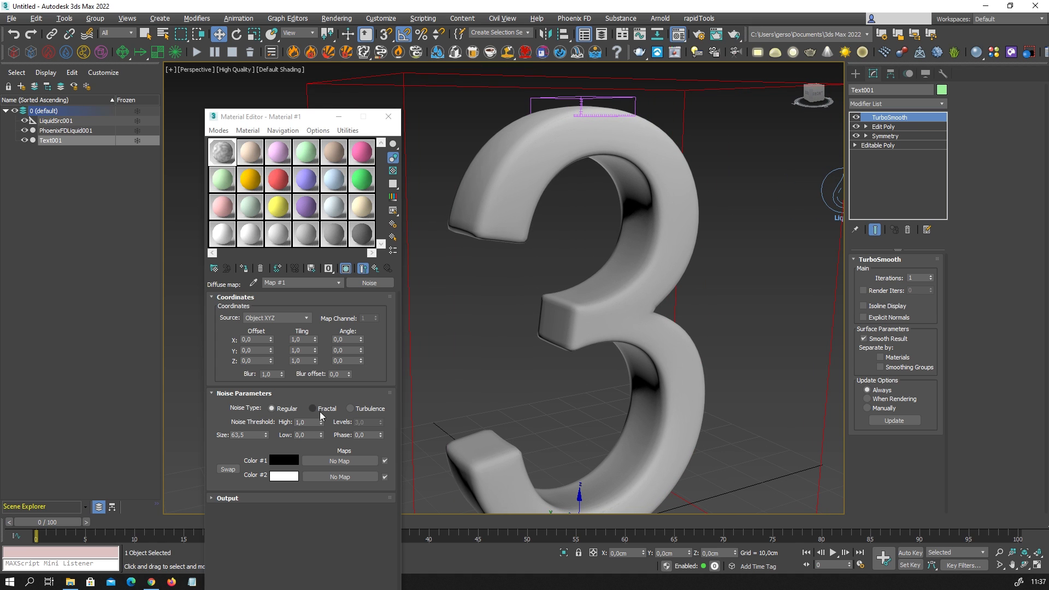
- Set the Noise map's Size to 3 after trying 1, and keep the Regular noise type after trying Fractal
double_click(246, 435)
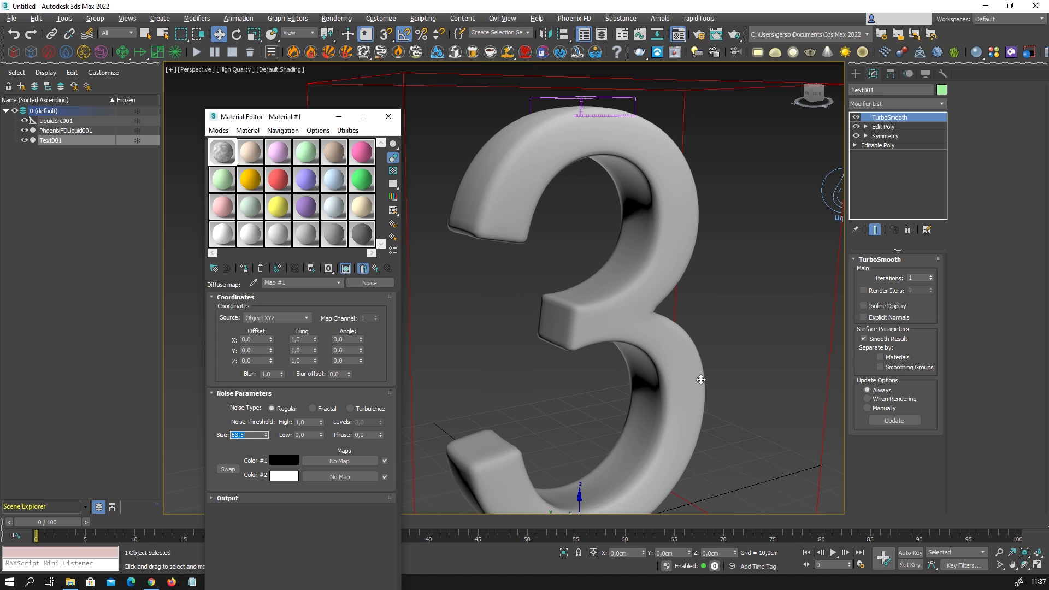
type("3")
key("Return")
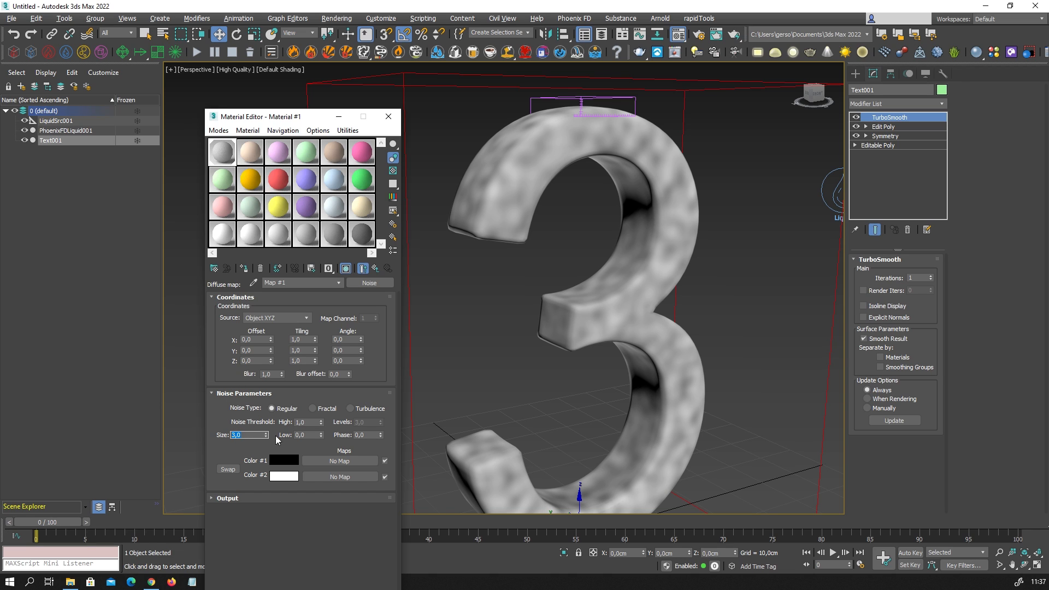
type("1")
key("Return")
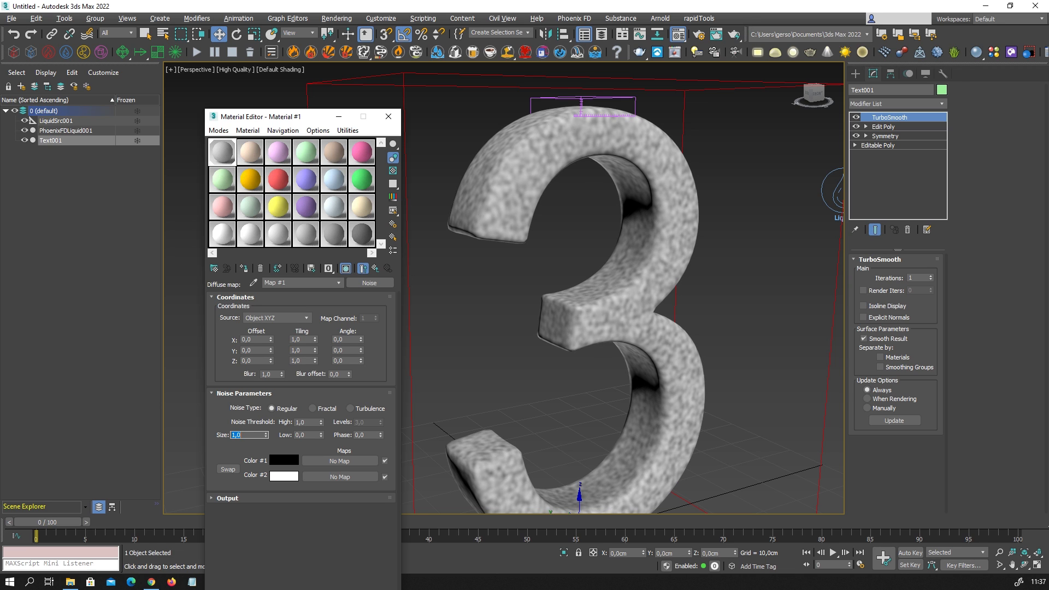
type("3")
key("Return")
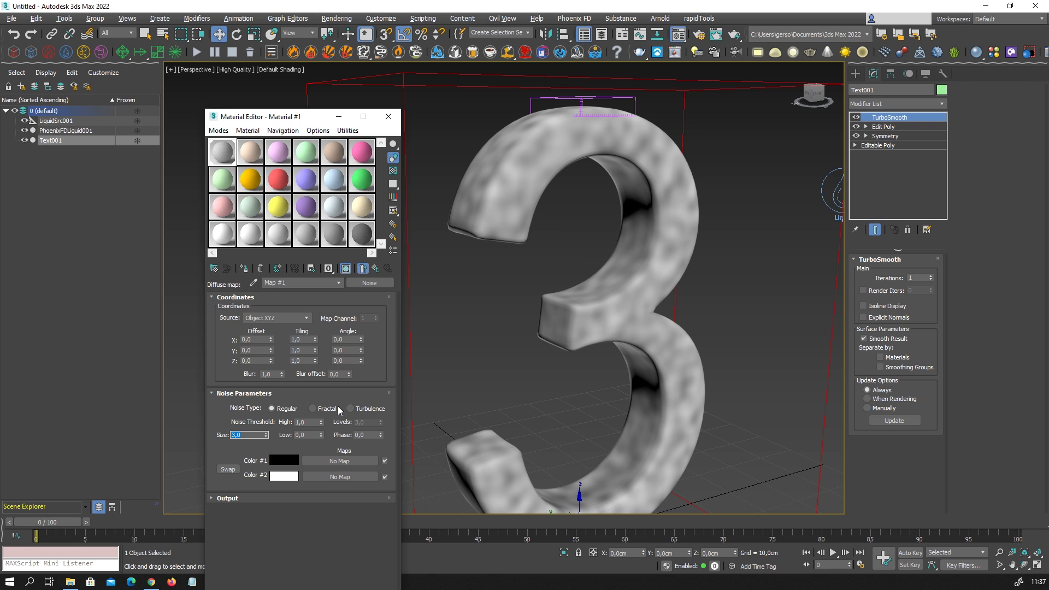
left_click(316, 410)
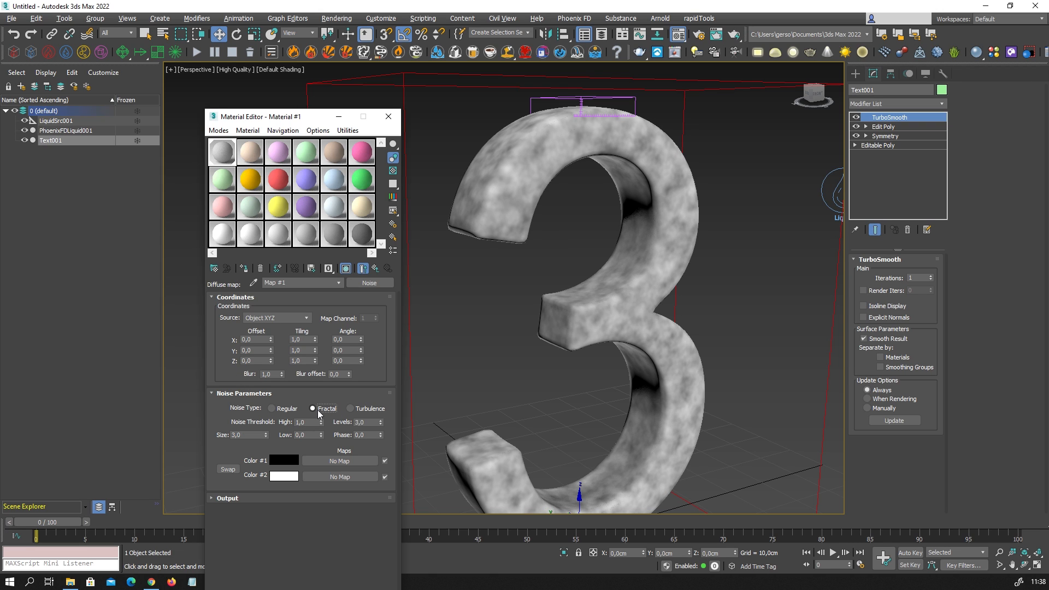
left_click(272, 408)
- Sharpen the noise contrast by setting the Noise Threshold High to 0,595 and Low to 0,41
double_click(304, 422)
left_click_drag(322, 422, 326, 378)
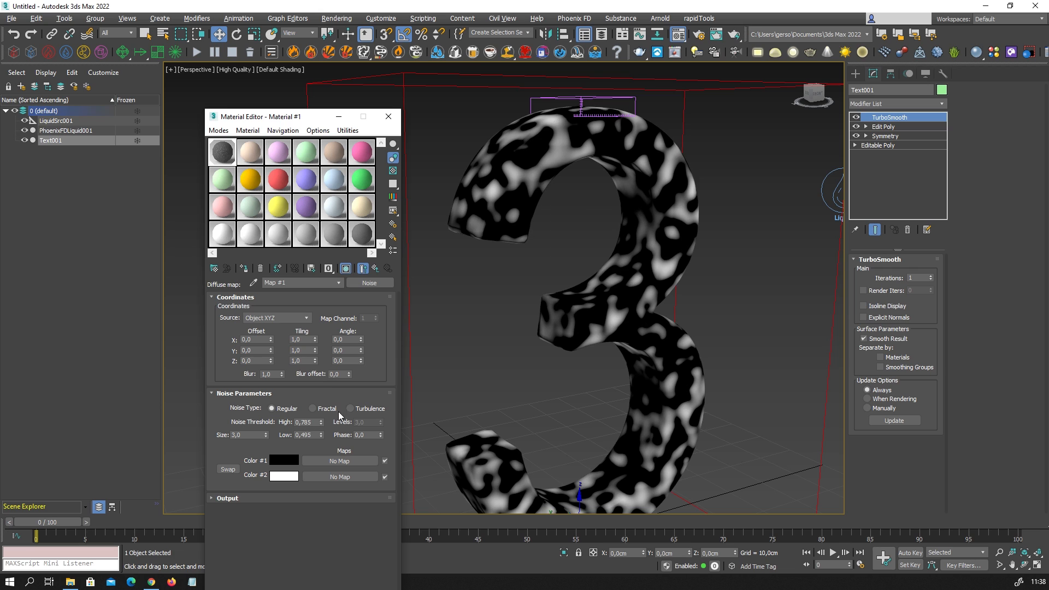
left_click(307, 422)
type("0,595")
key("Return")
key("Tab")
type("0,41")
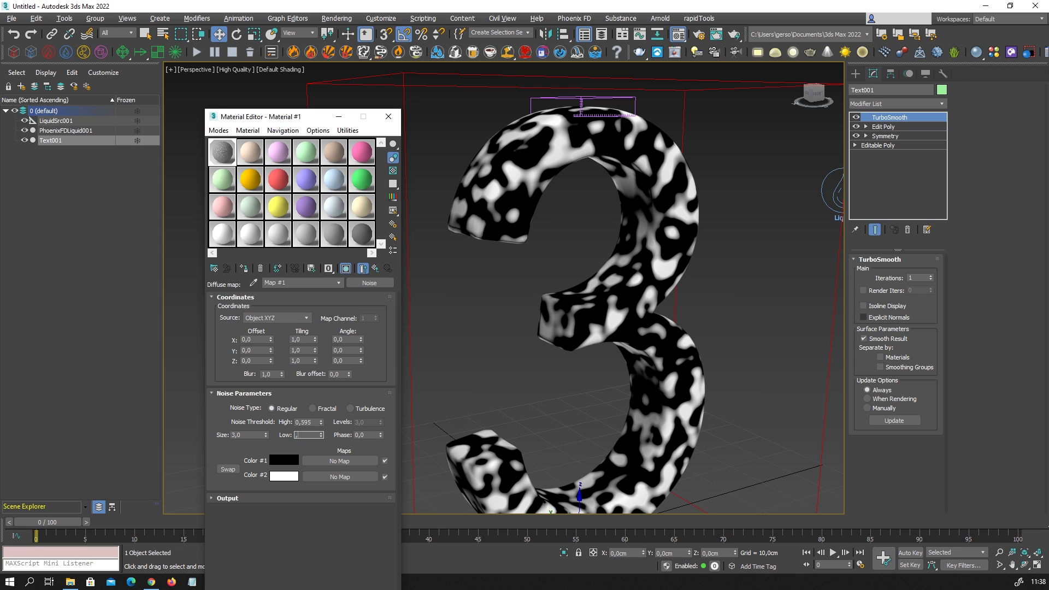
key("Return")
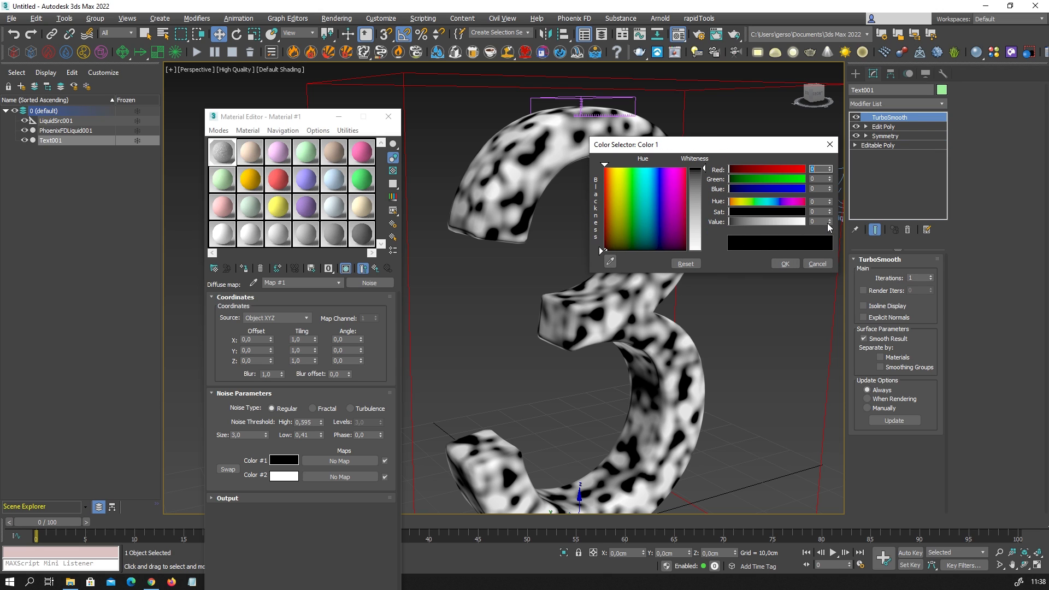
- Lighten the noise's Color #1 to a very dark grey with a Value of 5
left_click(830, 219)
left_click(830, 219)
left_click(829, 220)
left_click(830, 220)
left_click(829, 219)
left_click(829, 220)
left_click(829, 223)
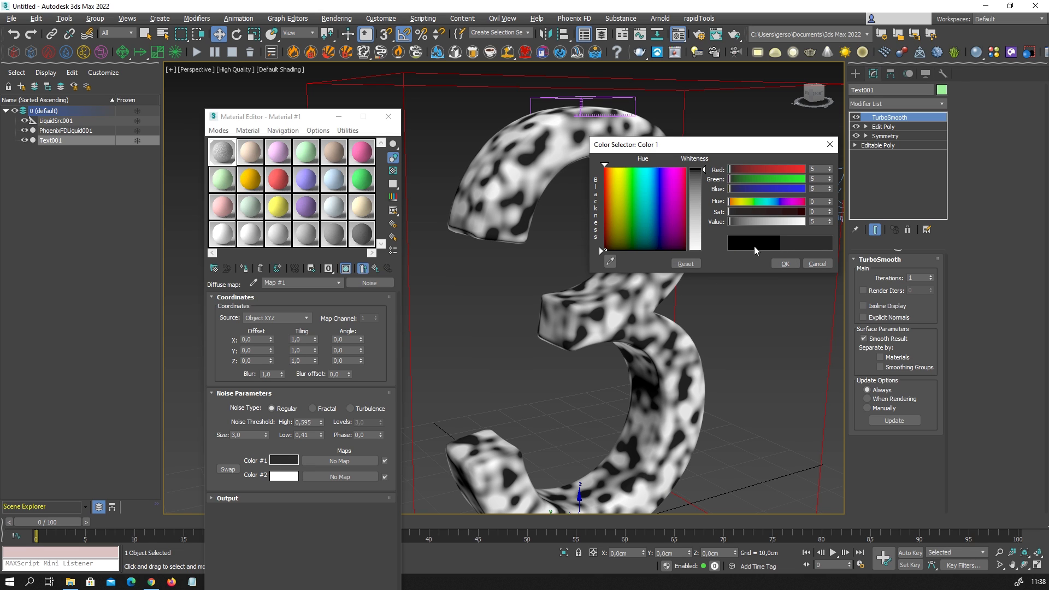
left_click(790, 265)
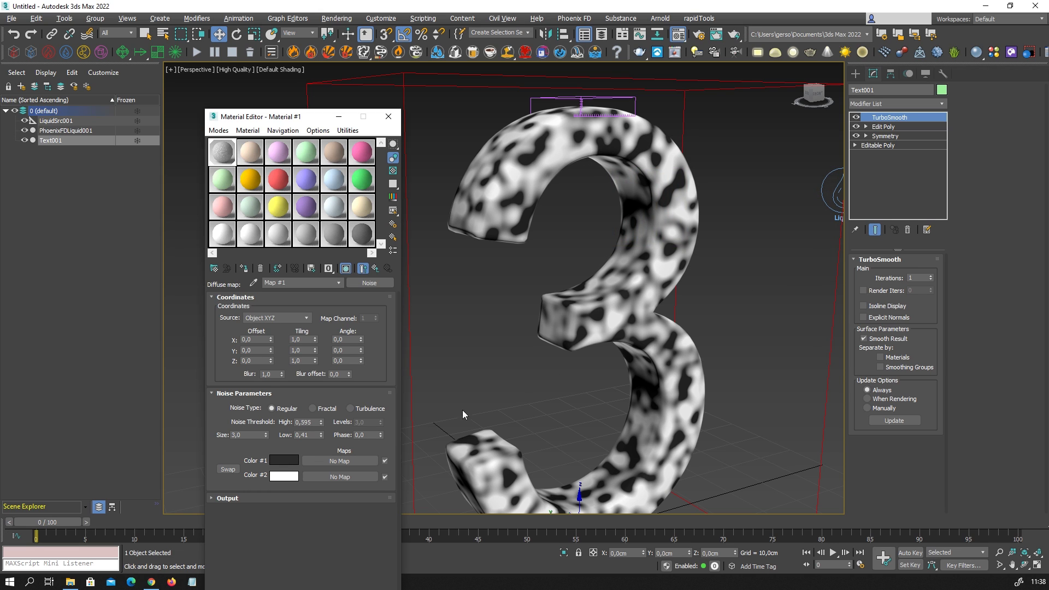
- Change the noise type to Fractal and check the pattern on the 3 from several angles
left_click(323, 409)
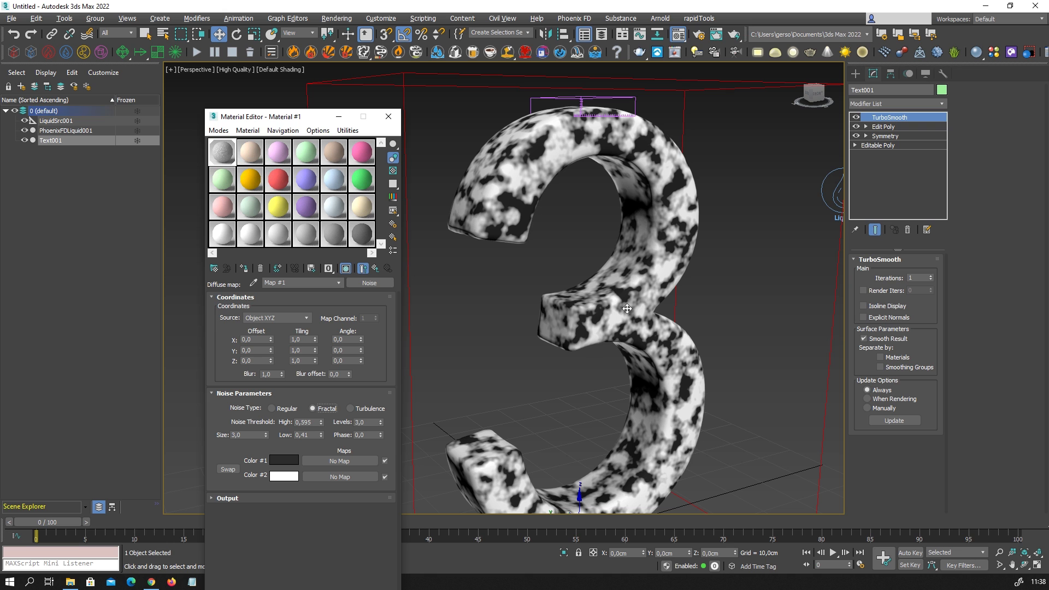
middle_click_drag(698, 351, 642, 359, "alt")
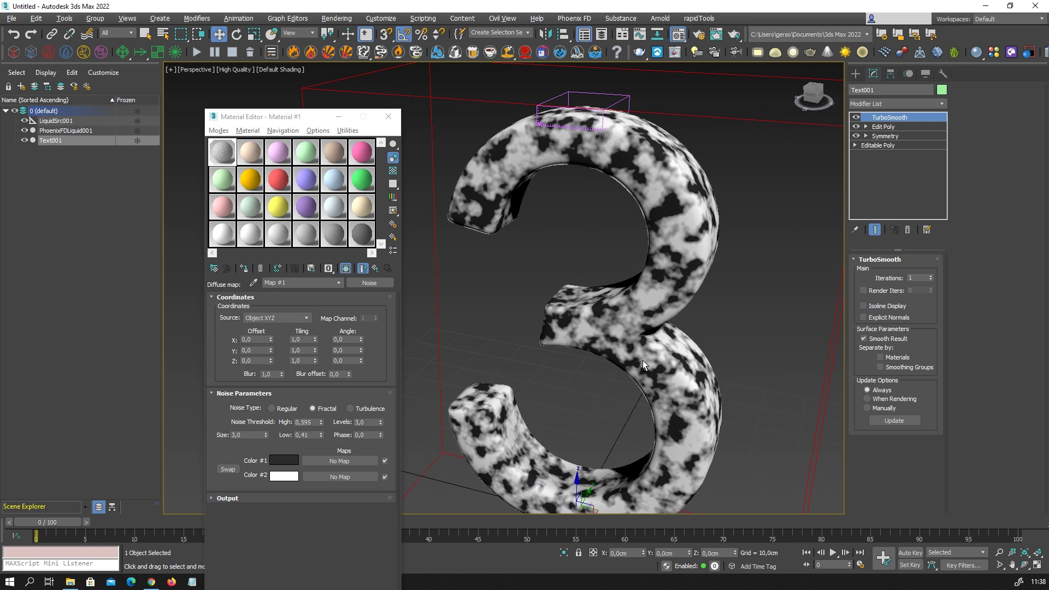
scroll(675, 206, "up", 3)
scroll(676, 205, "down", 8)
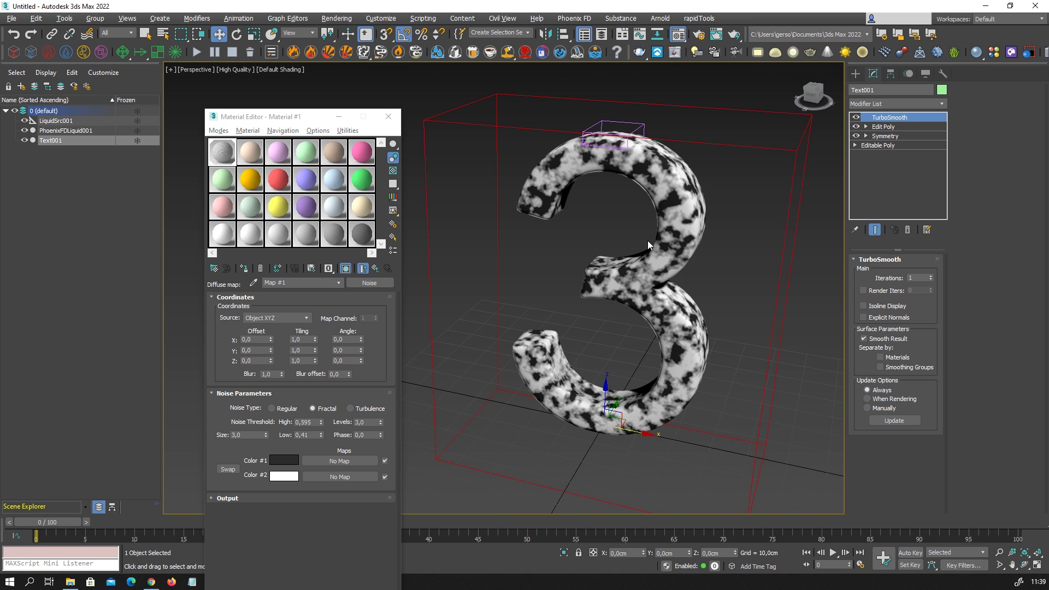
mouse_move(648, 240)
middle_mouse_down("alt")
mouse_move(695, 256)
mouse_move(654, 252)
middle_mouse_up("alt")
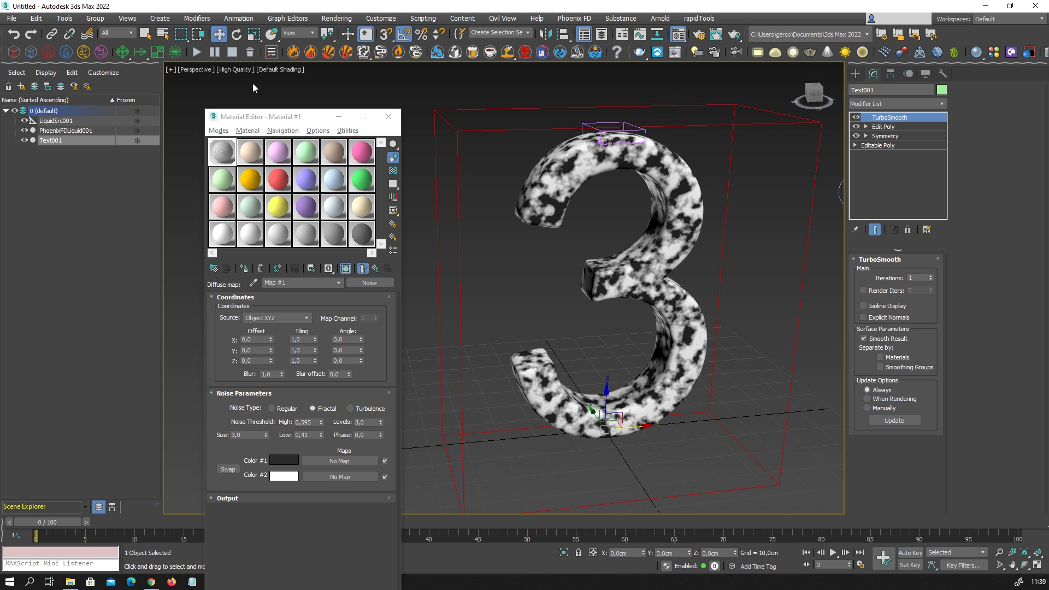
- Compare the 3 in Standard and High Quality viewport modes, finishing in High Quality
left_click(238, 67)
left_click(242, 133)
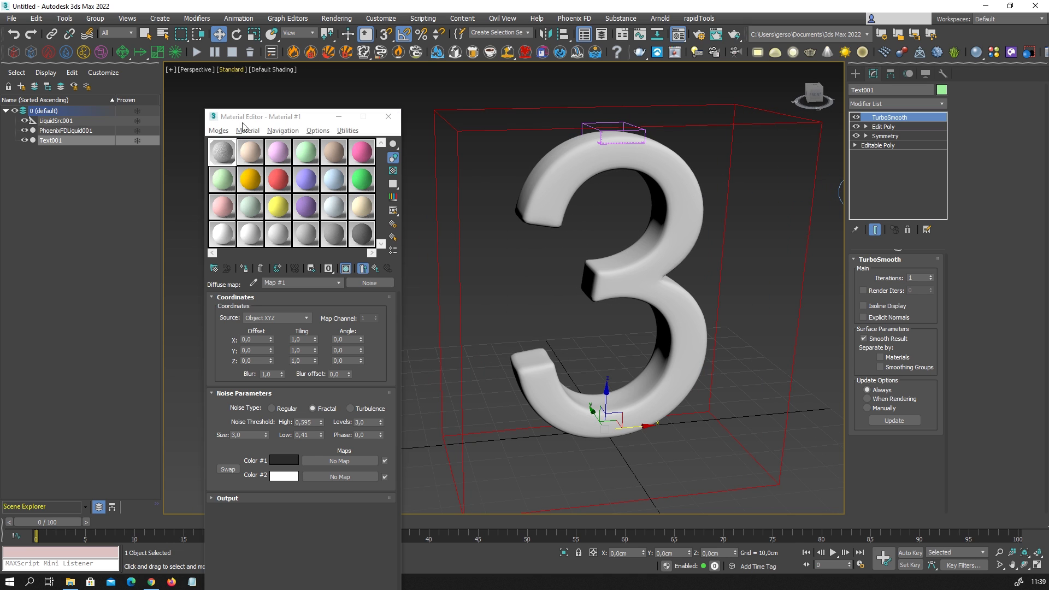
left_click(237, 68)
left_click(240, 124)
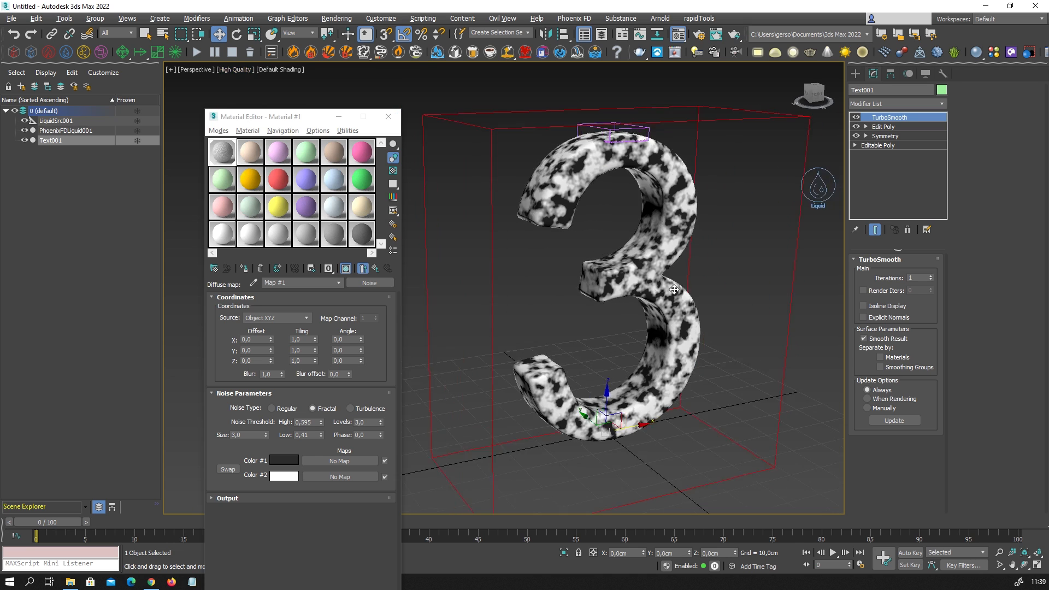
scroll(673, 295, "up", 4)
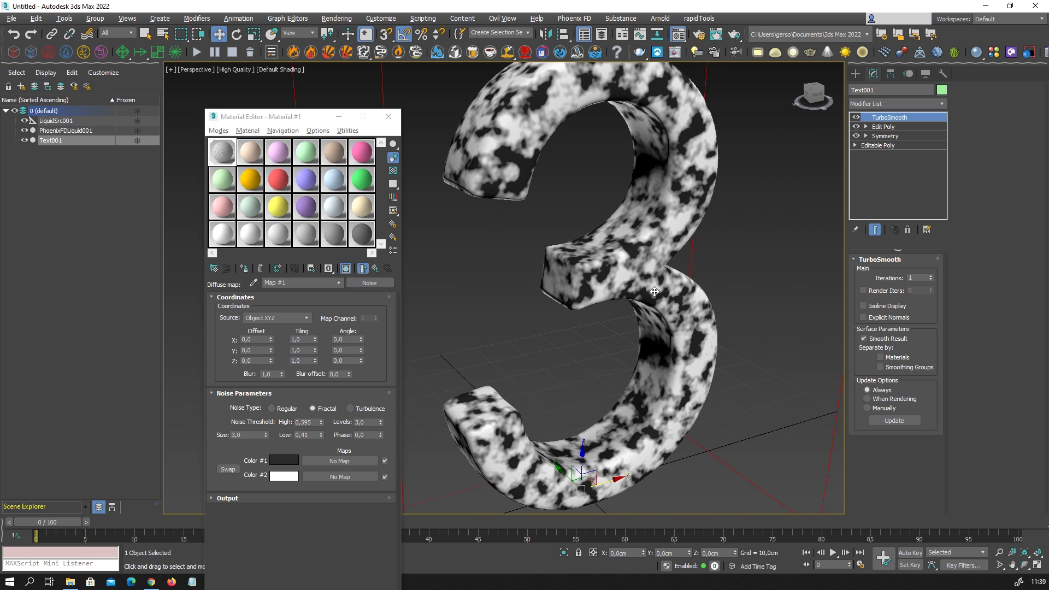
left_click(227, 69)
left_click(241, 133)
scroll(598, 203, "down", 2)
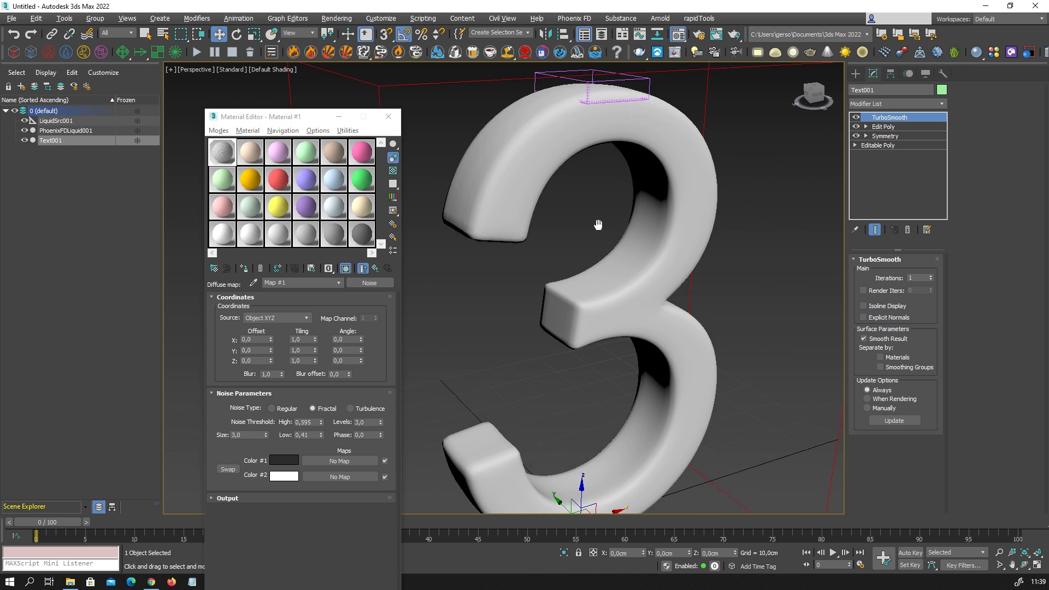
left_click(228, 70)
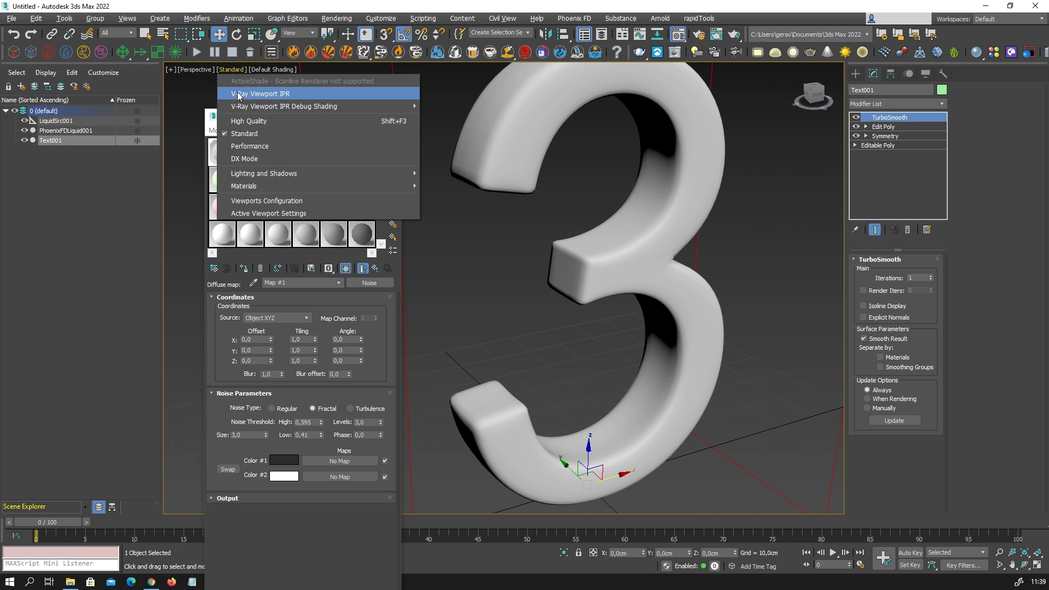
left_click(243, 121)
middle_click_drag(568, 253, 607, 268)
scroll(608, 269, "down", 3)
mouse_move(650, 312)
middle_mouse_down("alt")
mouse_move(606, 312)
mouse_move(653, 312)
middle_mouse_up("alt")
- Copy the Noise map and paste it into the Texmap mask slot of the liquid source LiquidSrc001
right_click(354, 281)
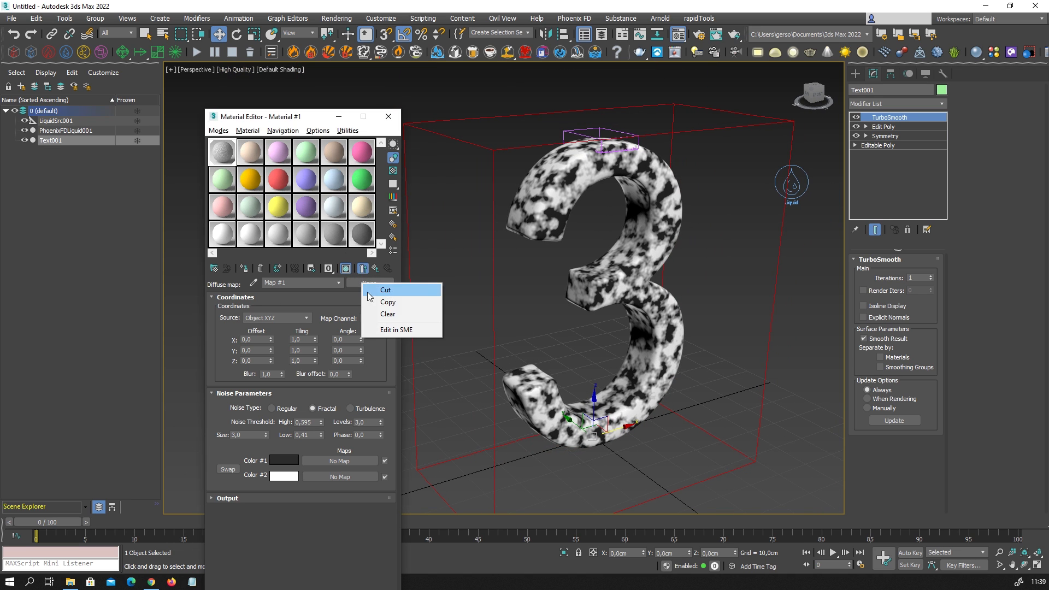
left_click(372, 300)
left_click(793, 188)
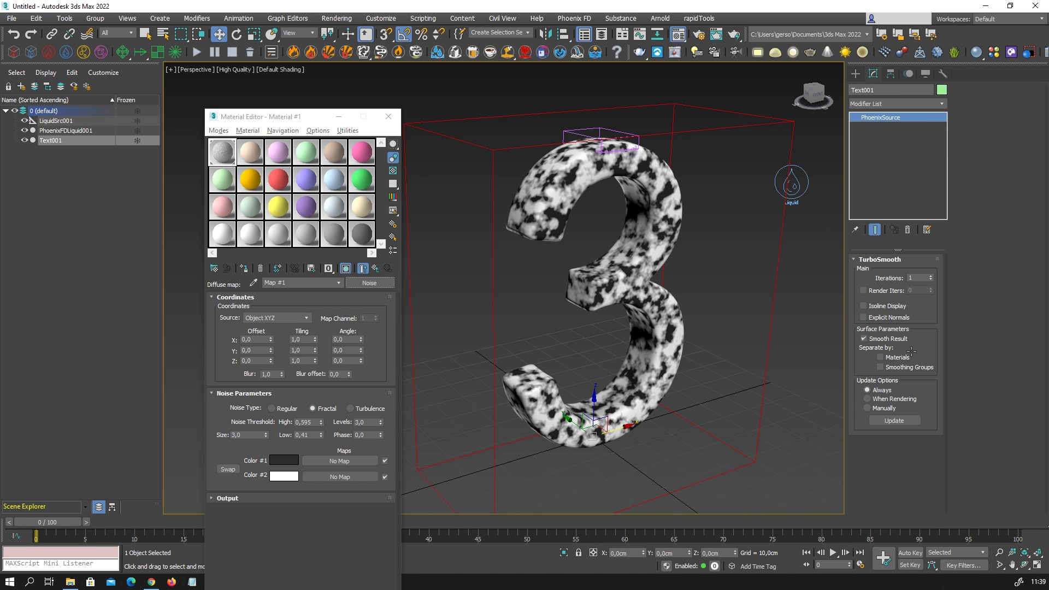
right_click(932, 420)
left_click(953, 441)
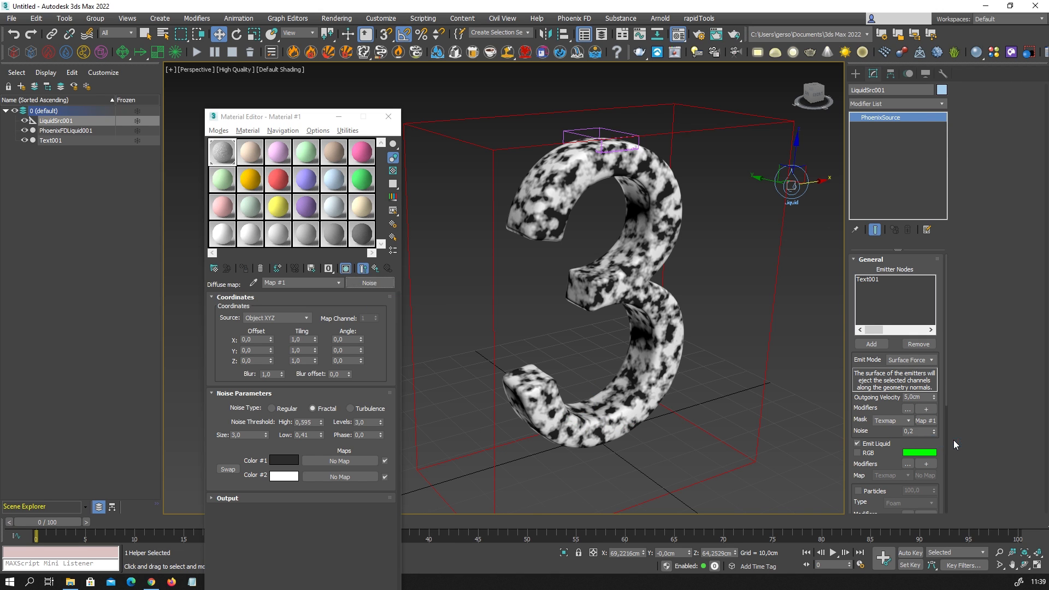
- Select the PhoenixFDLiquid001 simulator and set its Dynamics Gravity to 0,5
middle_click_drag(699, 321, 603, 295, "alt")
left_click_drag(721, 305, 687, 347)
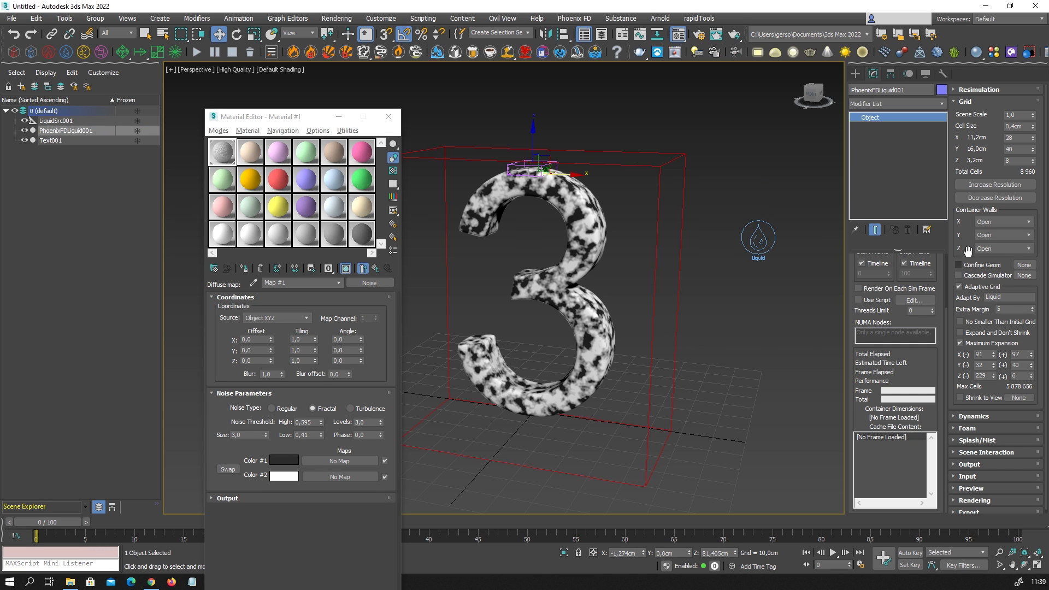
left_click(991, 101)
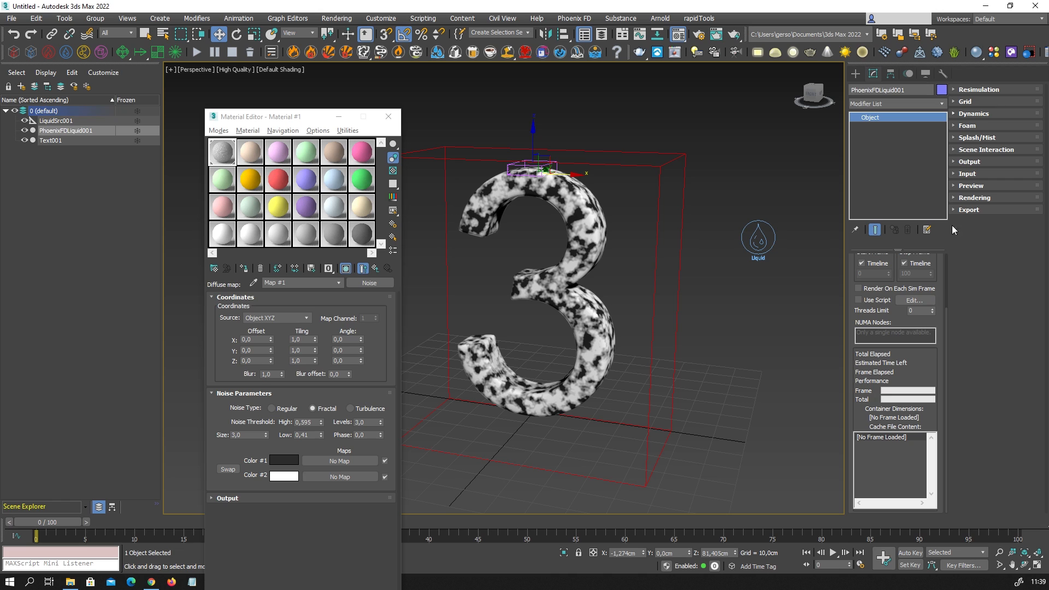
left_click(980, 113)
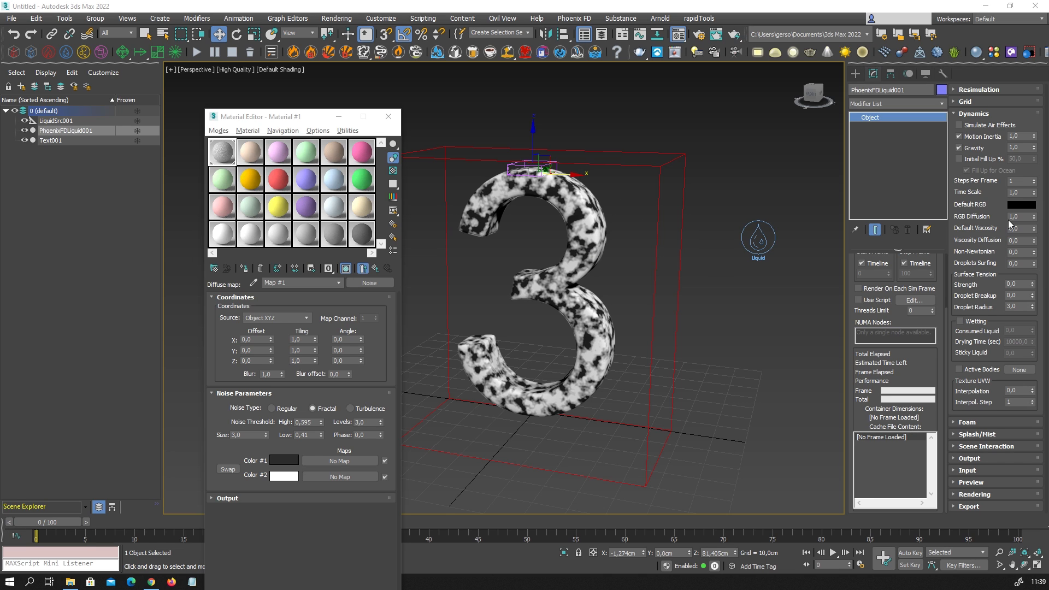
double_click(1021, 147)
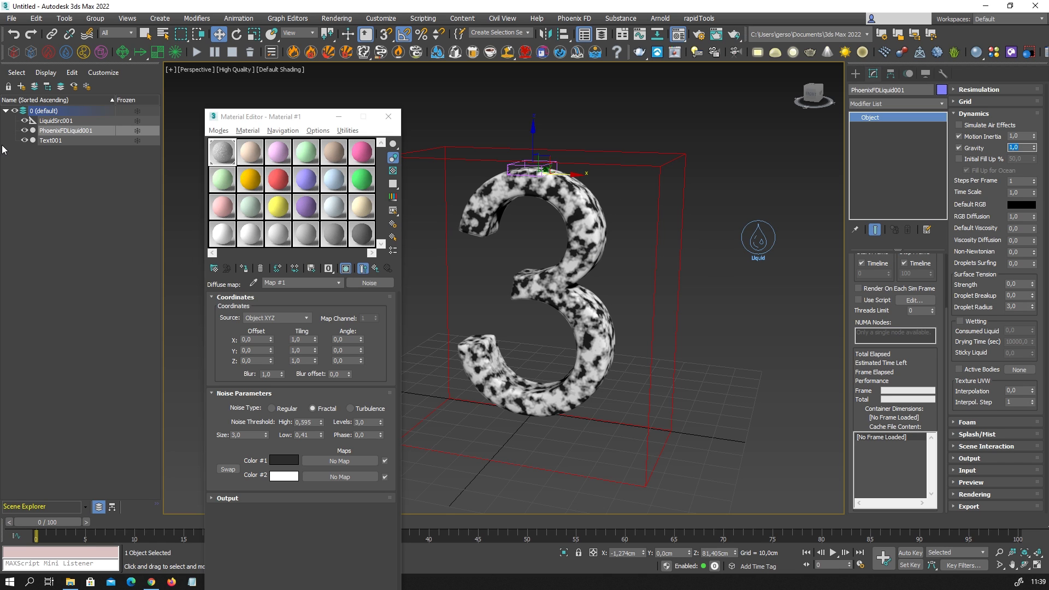
type("0,5")
key("Return")
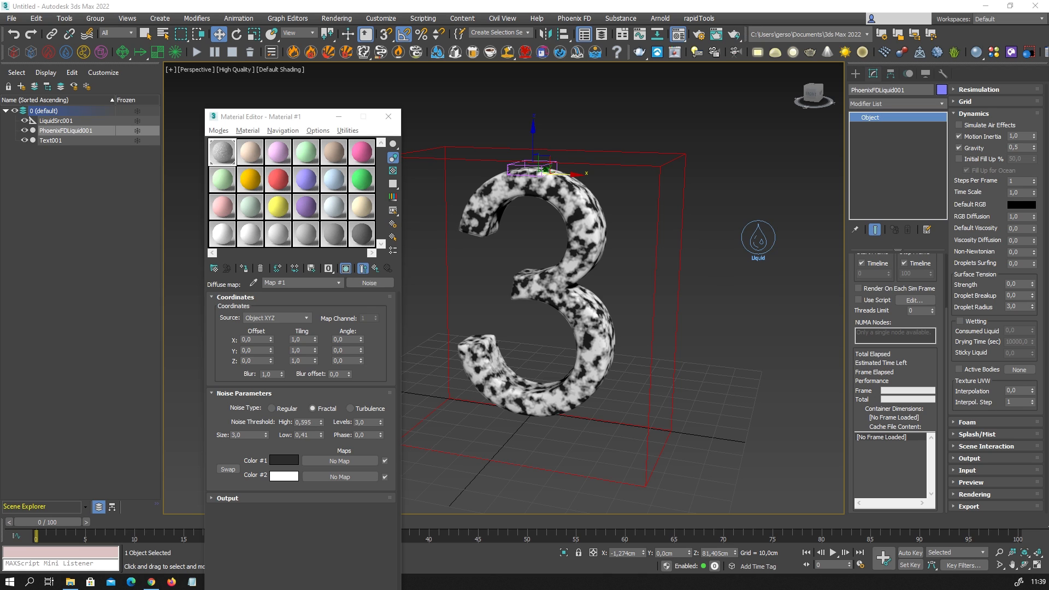
- Set the simulator's Steps Per Frame to 8 and its Time Scale to 0,5
double_click(1016, 183)
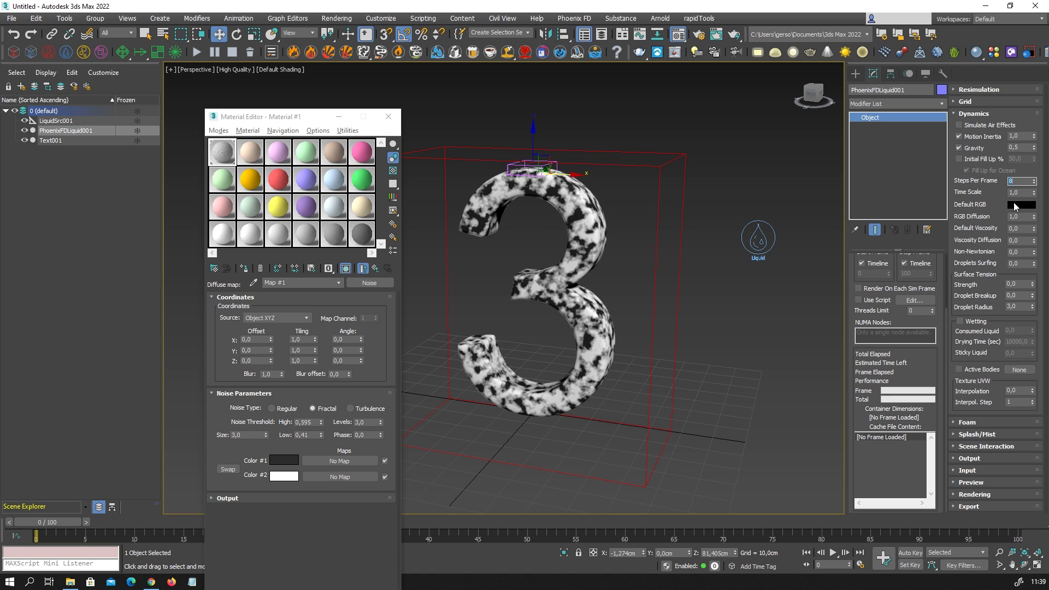
key("Tab")
type("0,5")
- Set the liquid's Surface Tension Strength to 1 and Droplet Breakup to 0,5
left_click(1015, 284)
type("1")
key("Return")
key("Tab")
type("0,5")
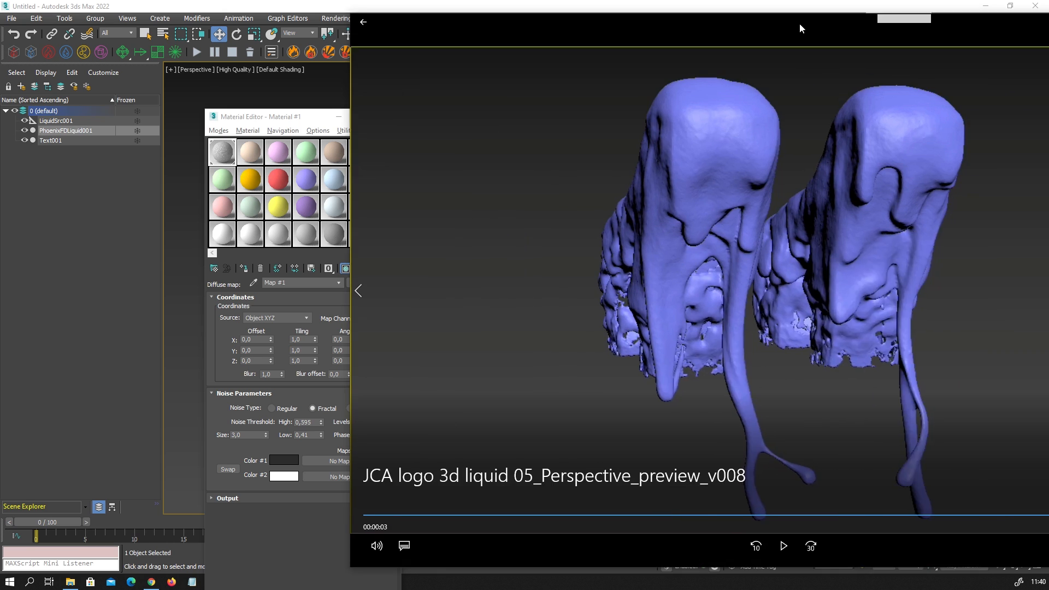
- Examine the stretching drips near the end of the preview video JCA logo 3d liquid 05_Perspective_preview_v008
left_click_drag(798, 23, 586, 38)
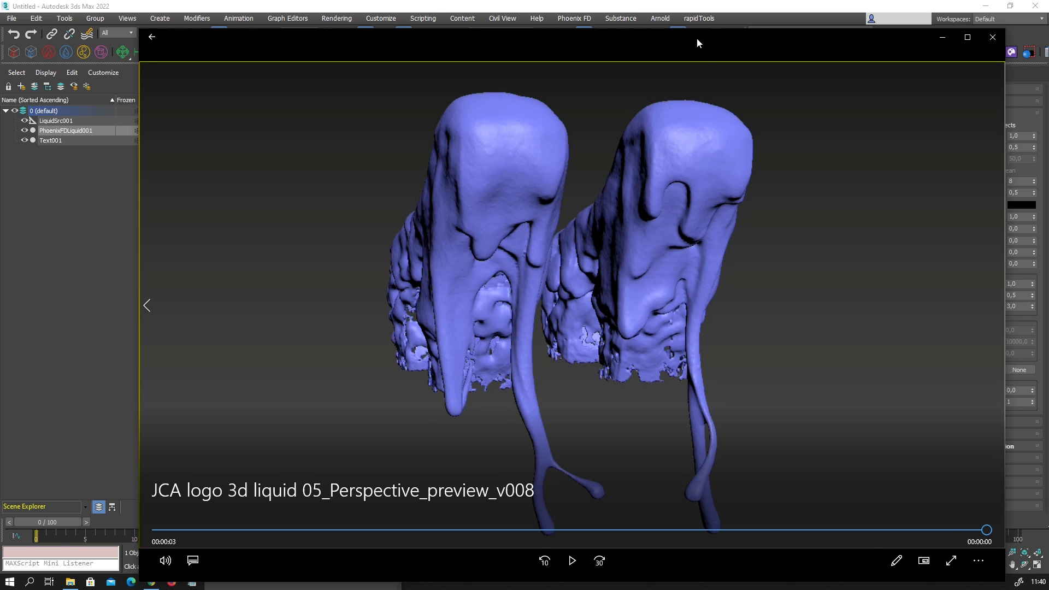
left_click_drag(696, 38, 600, 49)
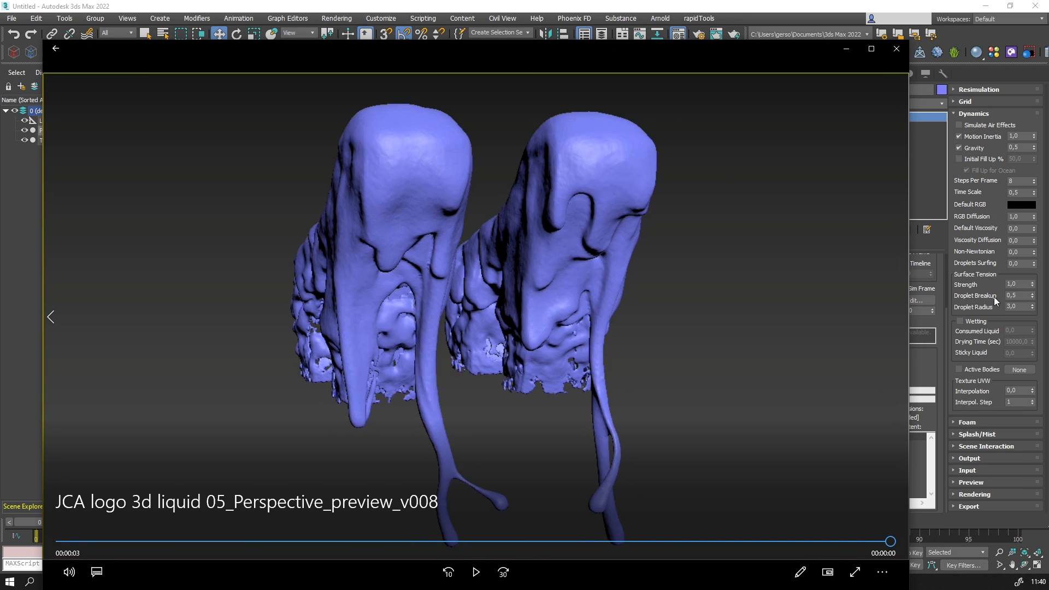
left_click_drag(522, 48, 549, 24)
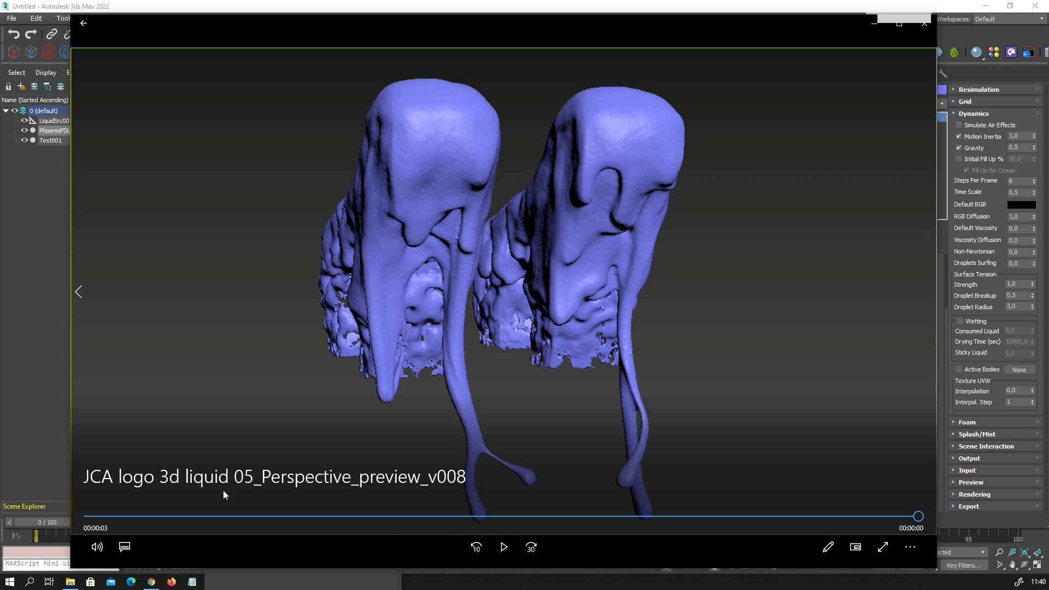
left_click_drag(924, 517, 901, 516)
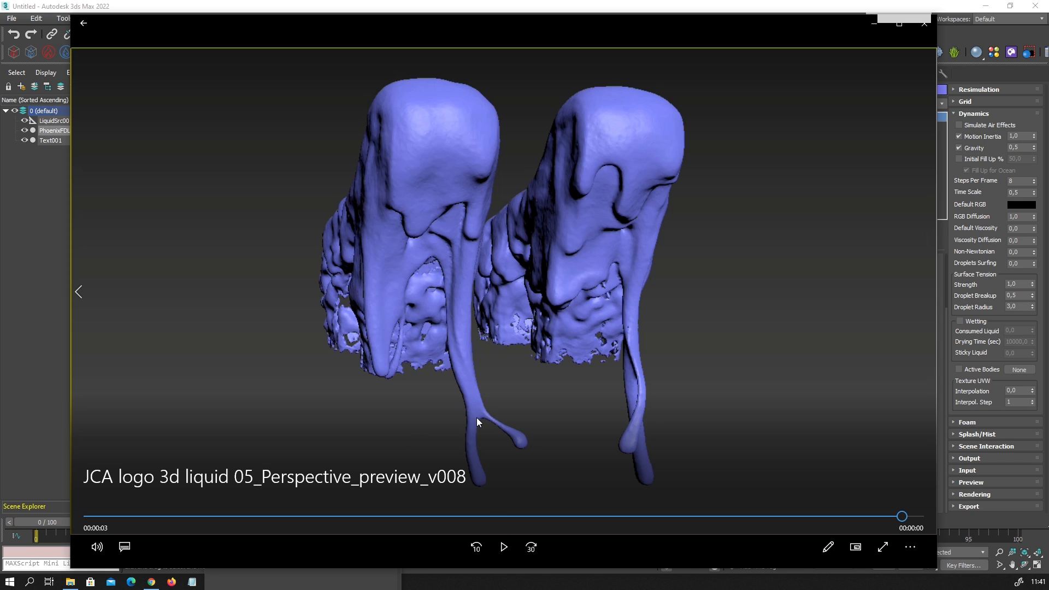
mouse_move(902, 517)
left_mouse_down()
mouse_move(673, 515)
mouse_move(910, 516)
left_mouse_up()
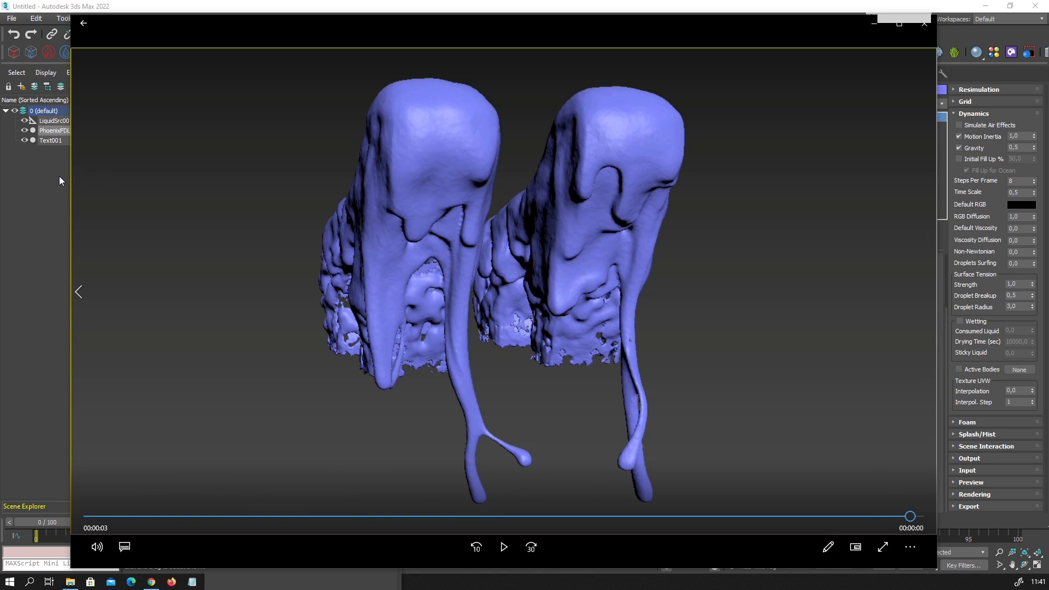
- Play and scrub the preview video JCA logo 3d liquid 05_Perspective_preview_v007 to compare how its liquid flows
left_click(344, 183)
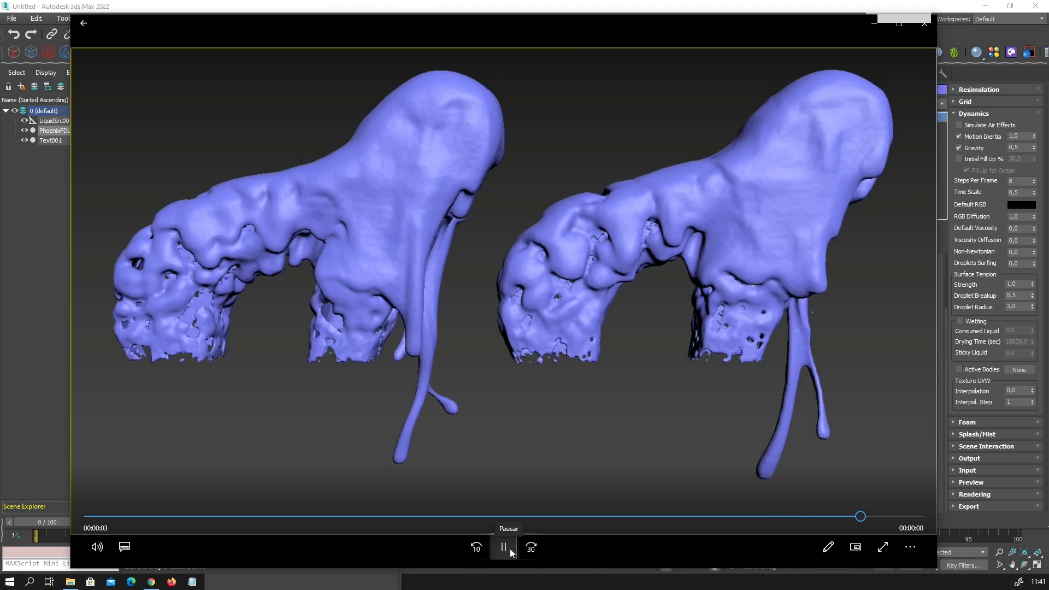
left_click(504, 547)
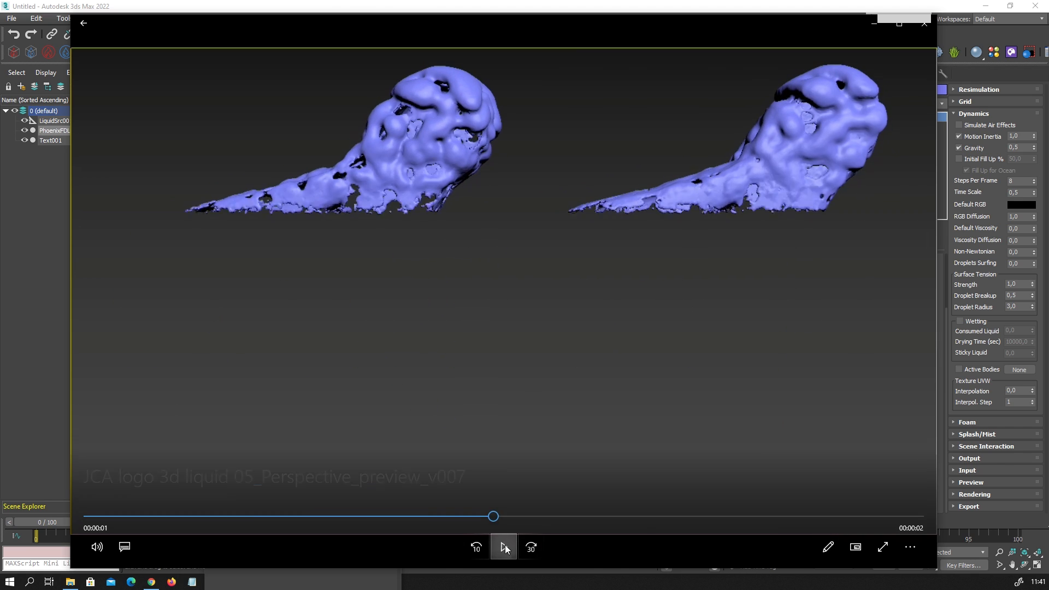
left_click_drag(493, 516, 902, 517)
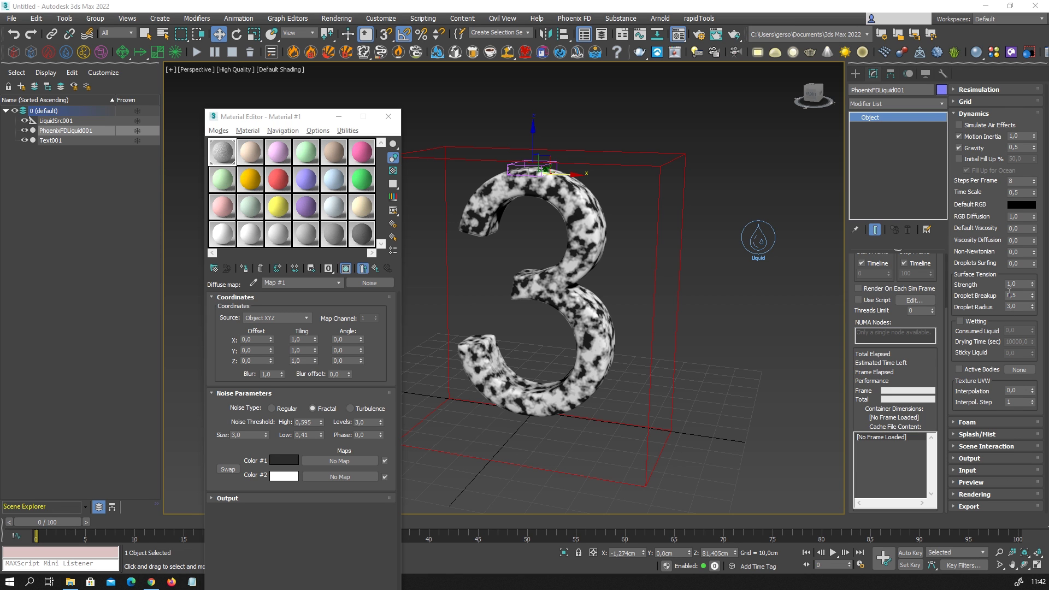
- Enable Wetting on the simulator and raise Sticky Liquid to 1,0
left_click(959, 321)
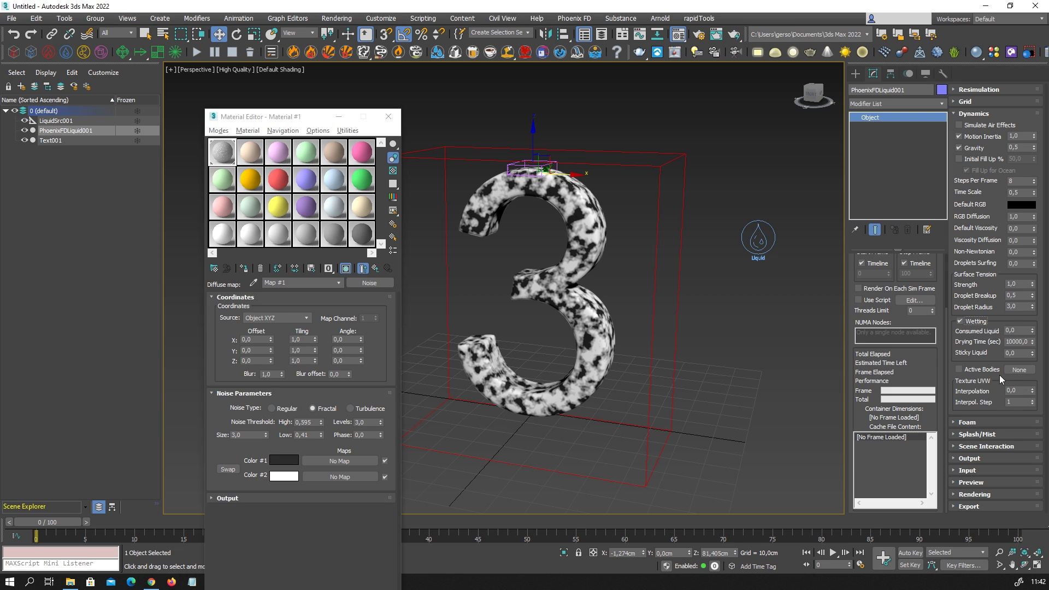
left_click_drag(1032, 353, 1029, 275)
- Enable Particle Age, Particle Viscosity and Grid Viscosity in the simulator's output, keeping Liquid as the particle system
left_click(983, 459)
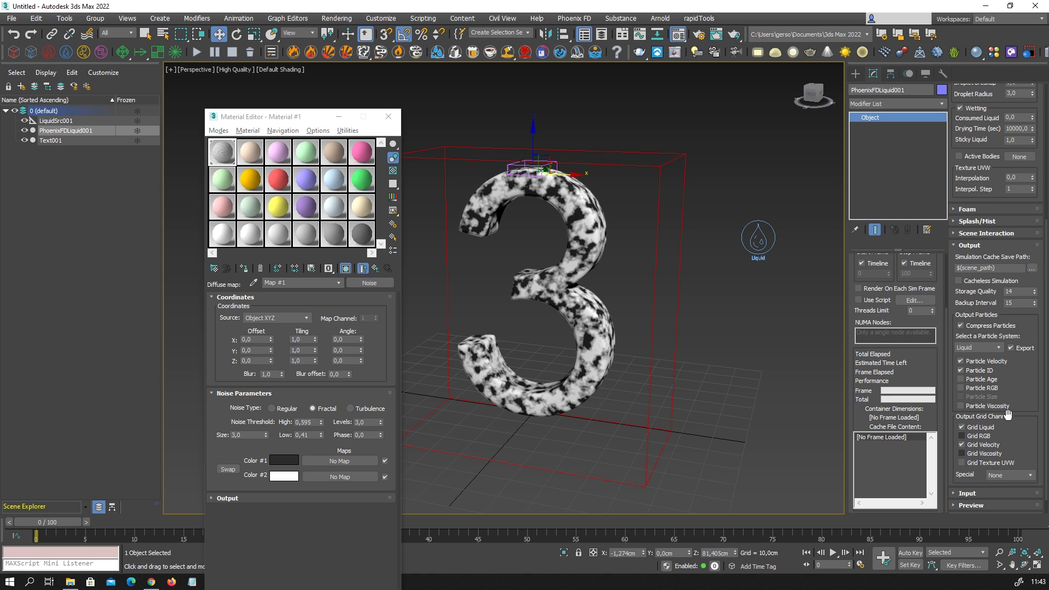
left_click(990, 382)
left_click(990, 407)
left_click(989, 454)
left_click(993, 350)
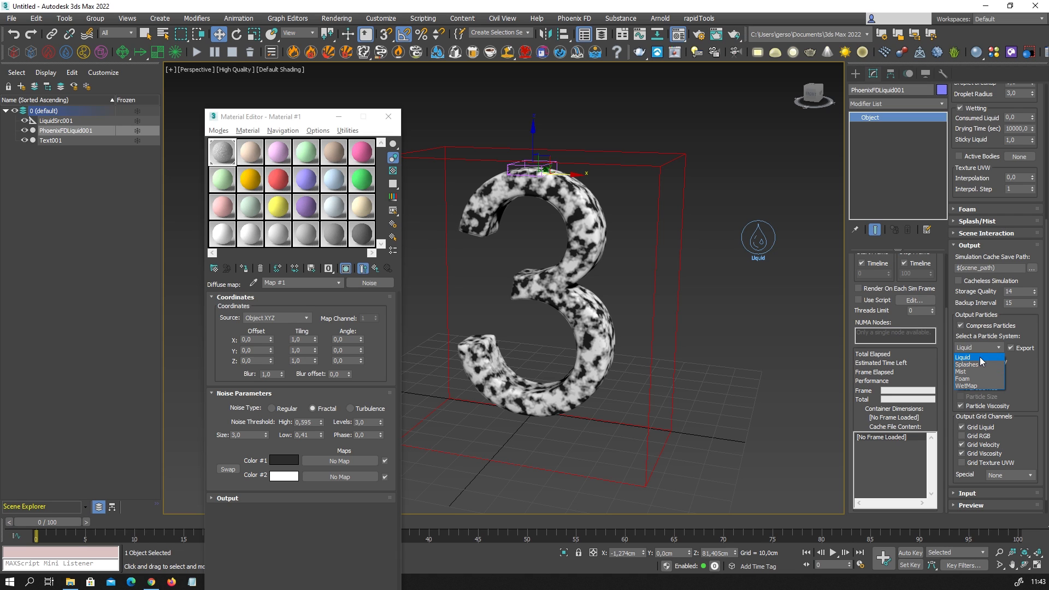
left_click(980, 360)
- Turn off Particle Preview and turn on Show Mesh in the simulator's preview settings, keeping Show Box enabled
scroll(1011, 432, "down", 1)
scroll(1011, 430, "down", 1)
left_click(982, 481)
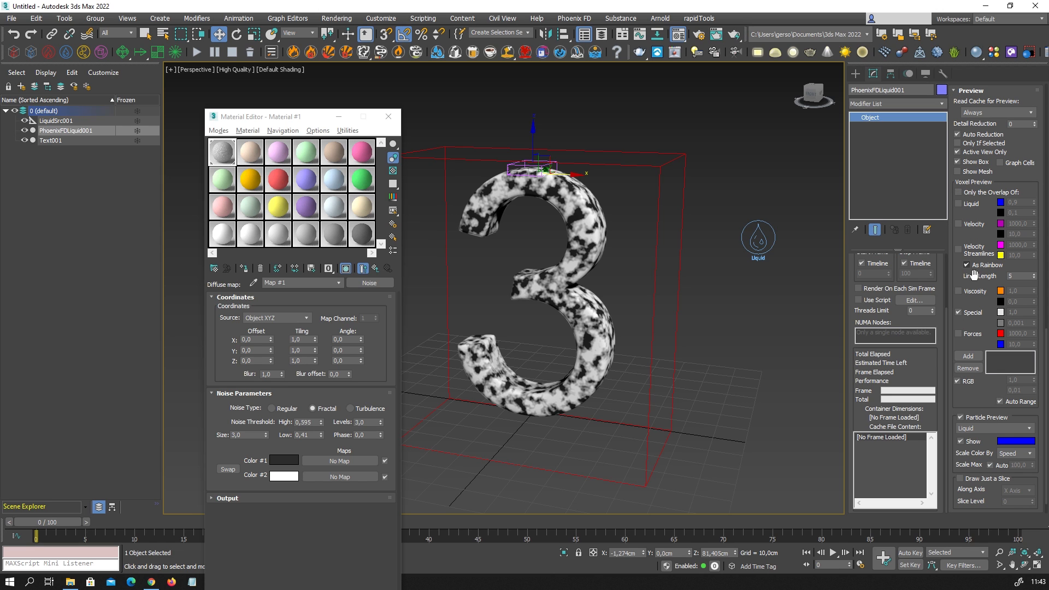
left_click(977, 418)
left_click(973, 172)
left_click(980, 162)
left_click(981, 163)
scroll(969, 391, "down", 2)
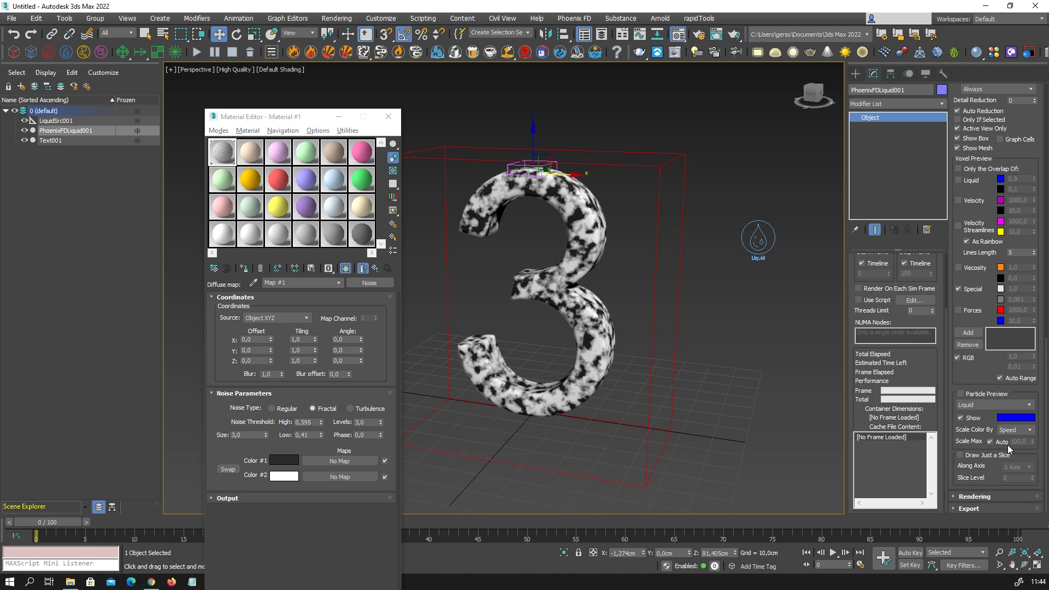
- Review the simulator's Rendering settings for mesh smoothing and look over the container and the 3
scroll(977, 203, "up", 2)
scroll(976, 118, "down", 2)
left_click(990, 496)
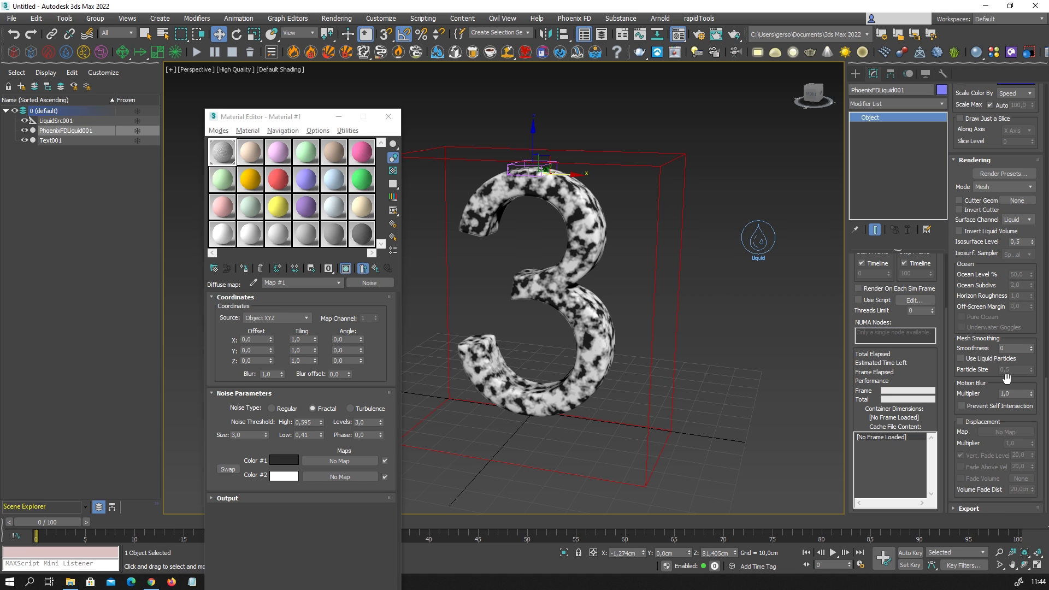
left_click(1009, 349)
left_click(975, 161)
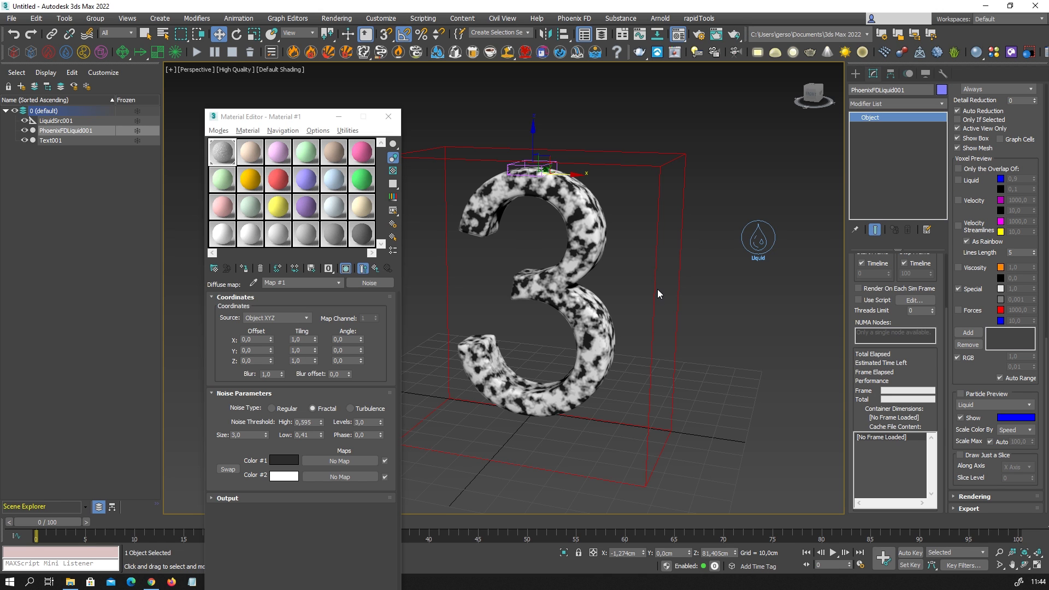
middle_click_drag(601, 292, 610, 266, "alt")
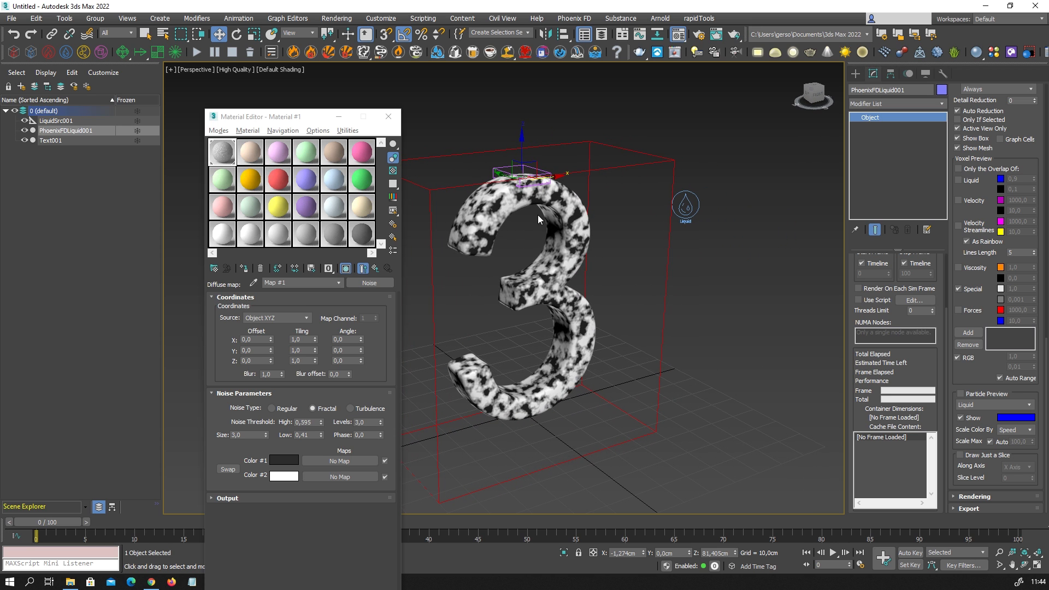
- Set the liquid simulator's grid cell size to 0,2 cm
left_click_drag(990, 172, 1008, 492)
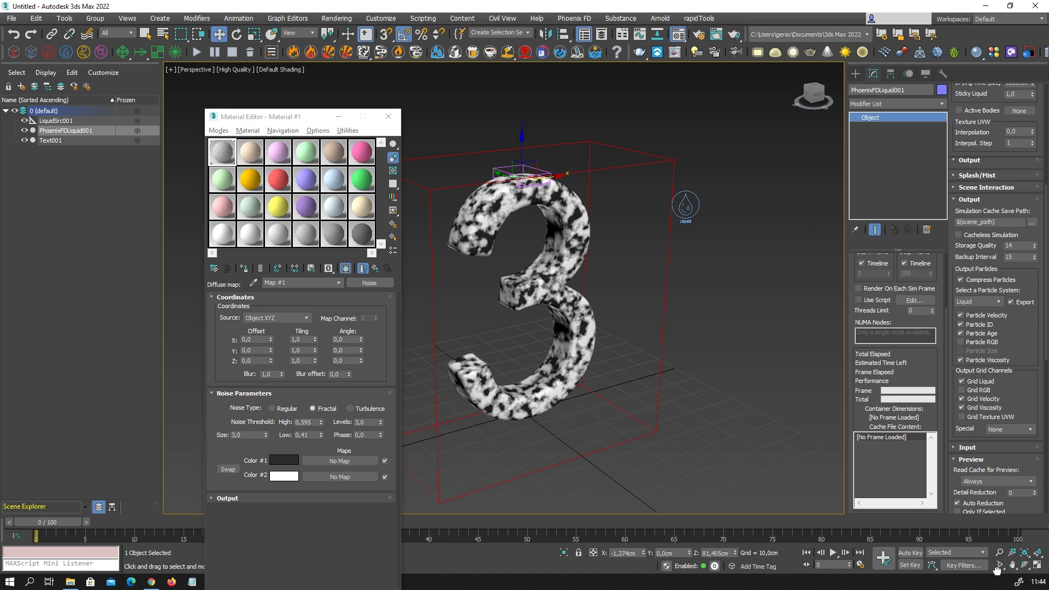
left_click_drag(976, 128, 1010, 445)
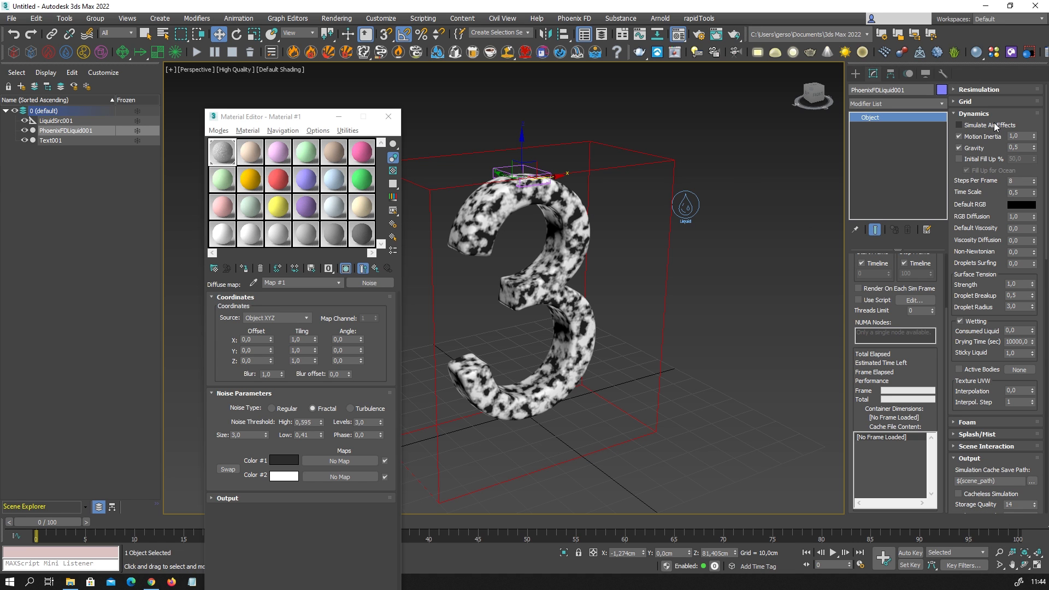
left_click(992, 136)
left_click(981, 101)
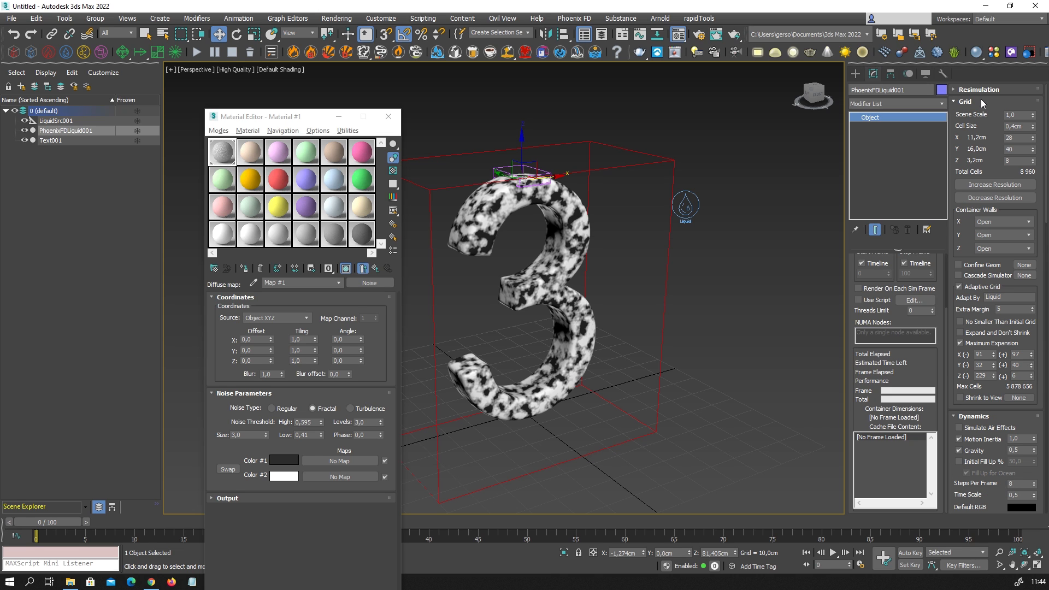
double_click(1025, 126)
type("0,2")
key("Return")
middle_click_drag(553, 212, 602, 235)
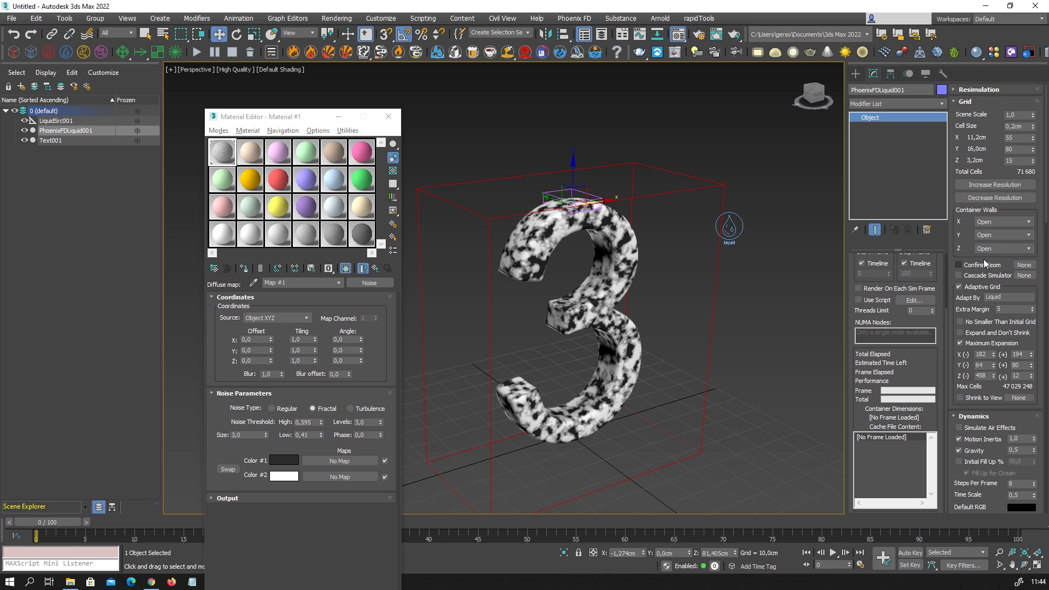
mouse_move(972, 319)
left_mouse_down()
mouse_move(971, 280)
mouse_move(974, 321)
left_mouse_up()
mouse_move(671, 344)
middle_mouse_down("alt")
mouse_move(653, 345)
mouse_move(671, 346)
middle_mouse_up("alt")
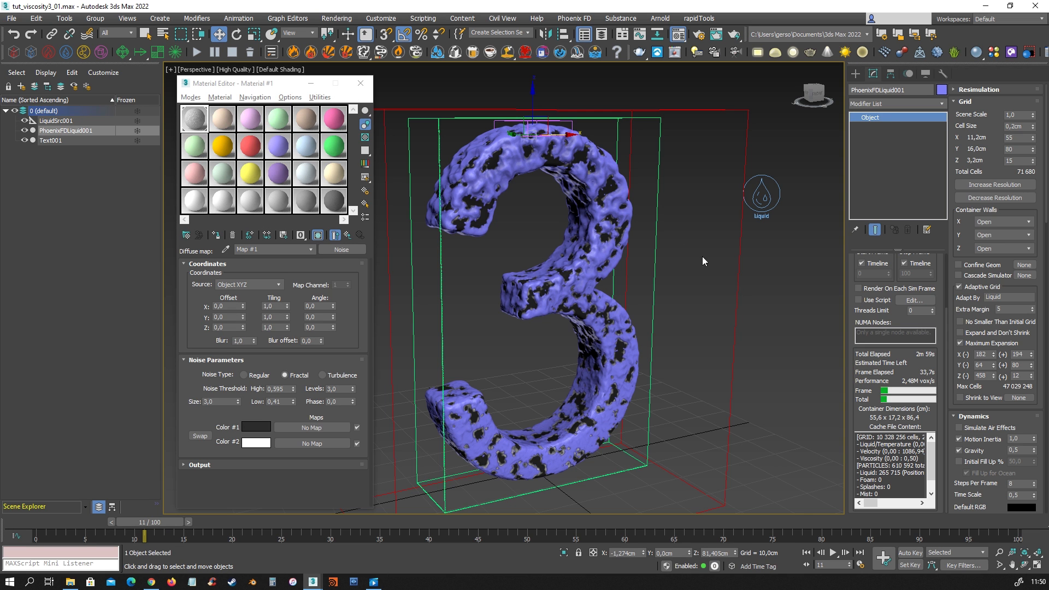
- Examine the simulated liquid mesh on the 3 at frame 11 from several angles, using Standard viewport shading
middle_click_drag(612, 277, 593, 340)
scroll(595, 338, "up", 4)
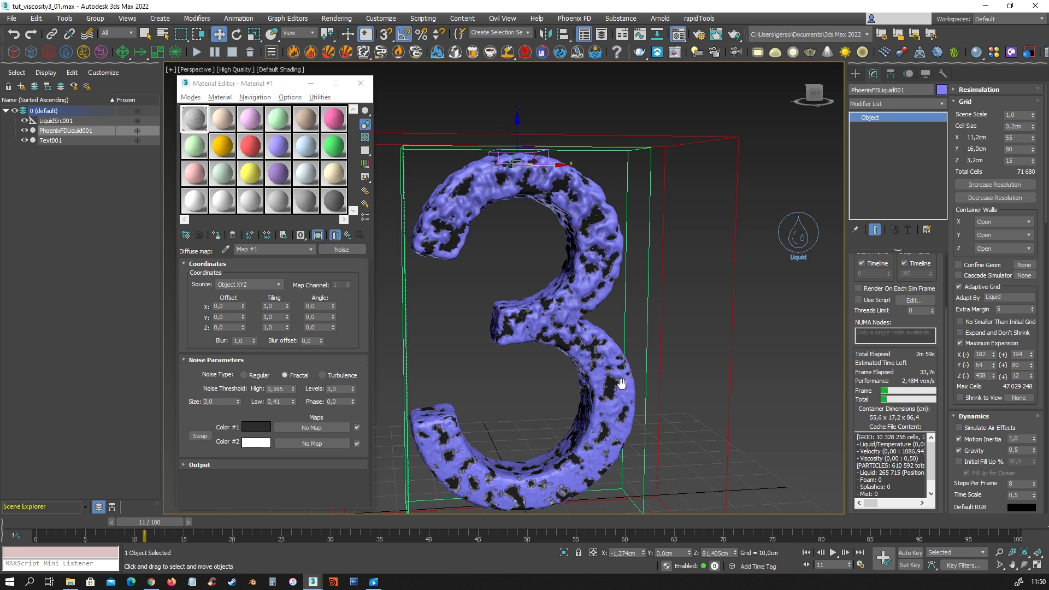
middle_click_drag(603, 335, 627, 356, "alt")
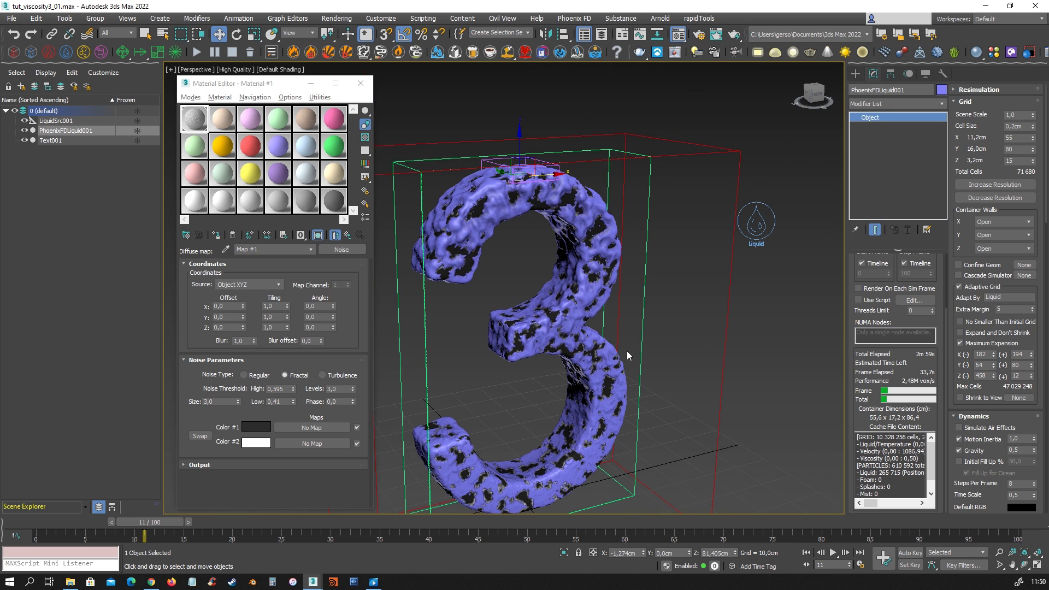
left_click(235, 70)
left_click(246, 133)
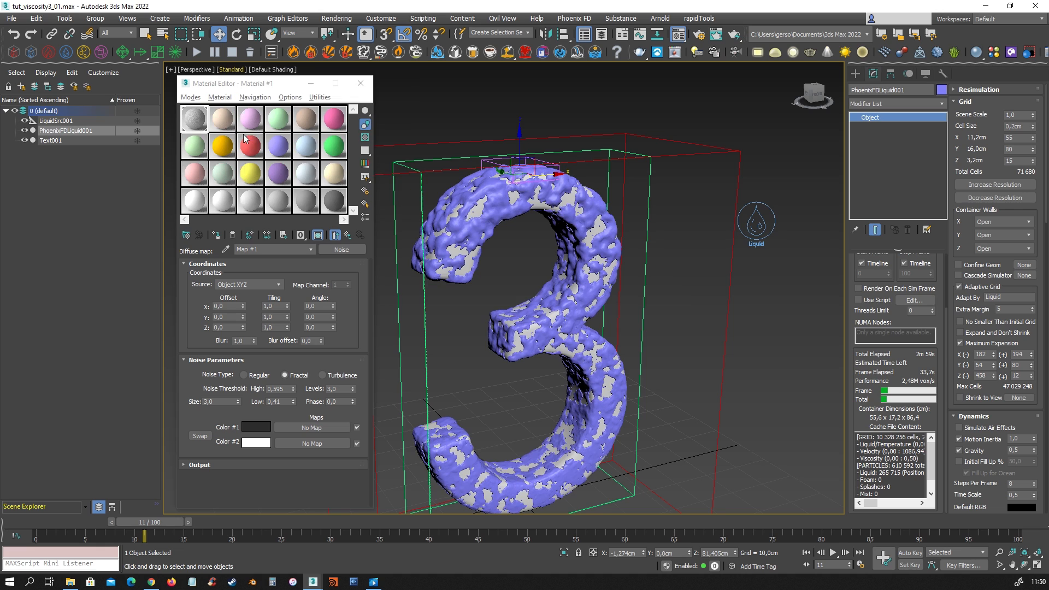
middle_click_drag(511, 321, 605, 360, "alt")
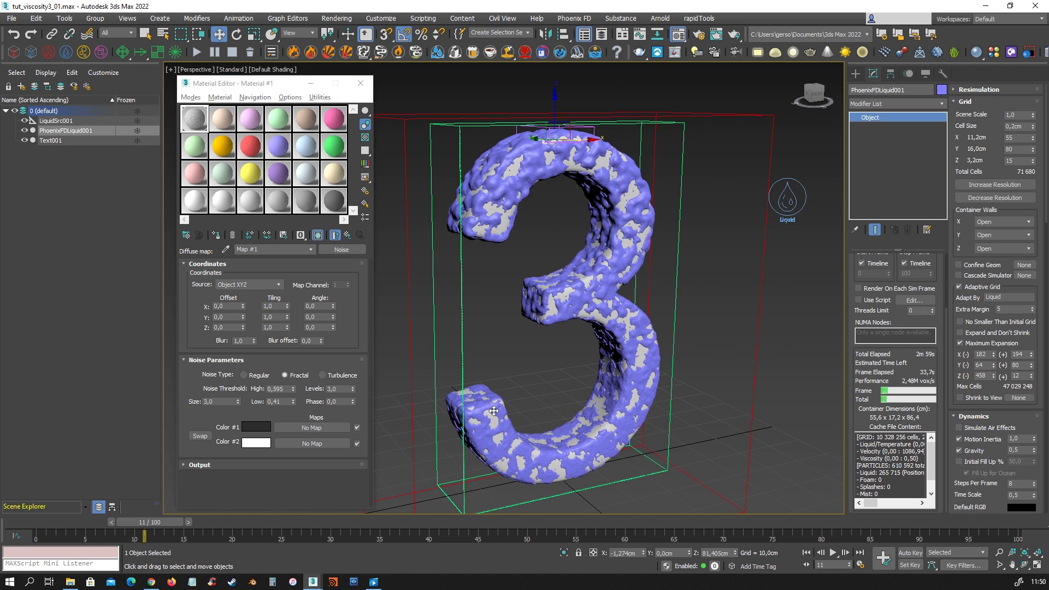
middle_click_drag(577, 208, 572, 221)
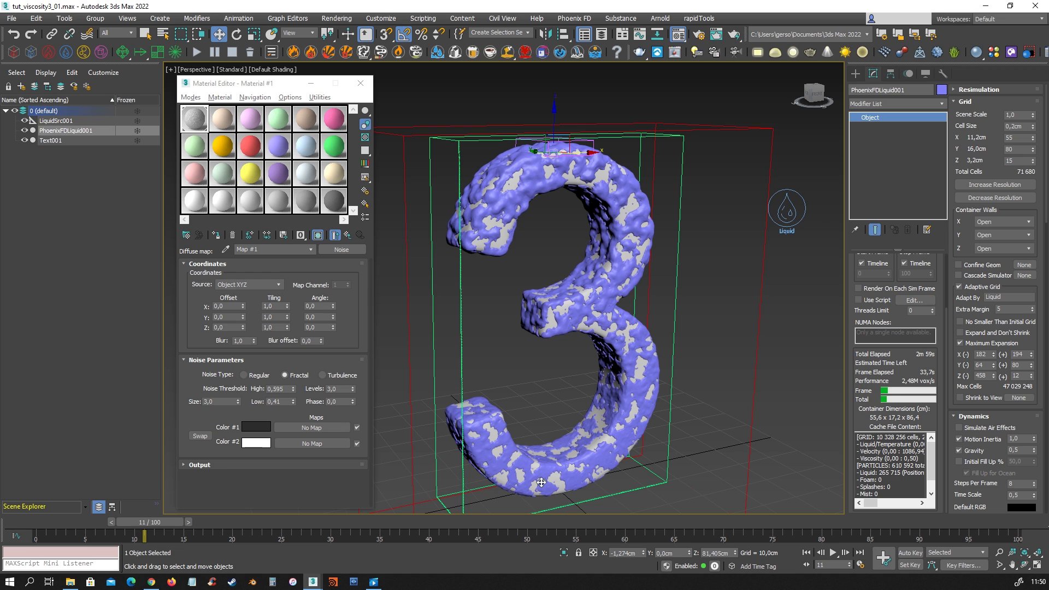
middle_click_drag(636, 328, 635, 313, "alt")
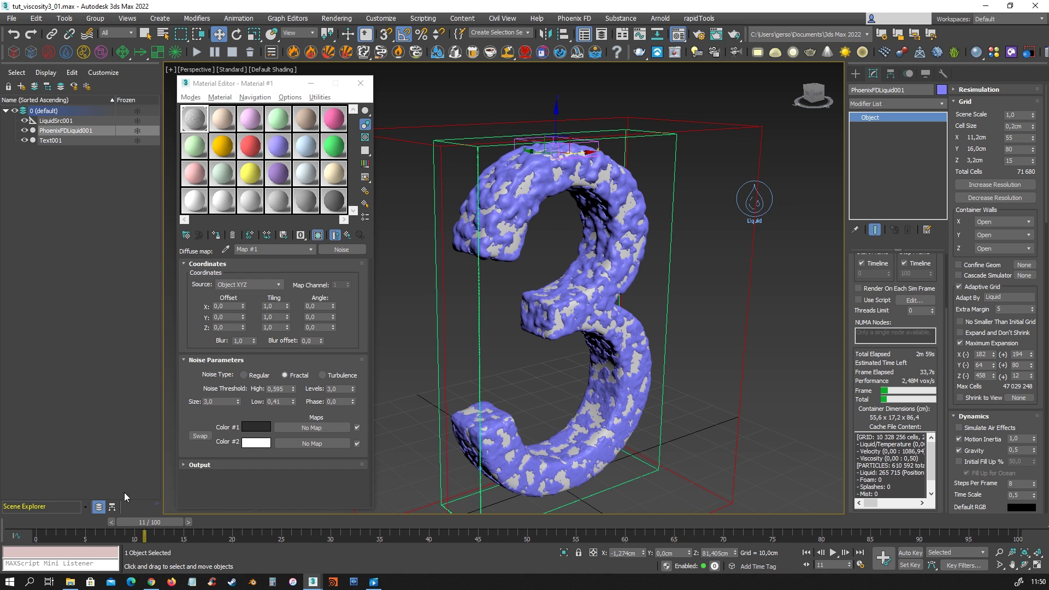
- Return the timeline to frame 0 and delete the liquid simulator's cached simulation, confirming the deletion
left_click(35, 526)
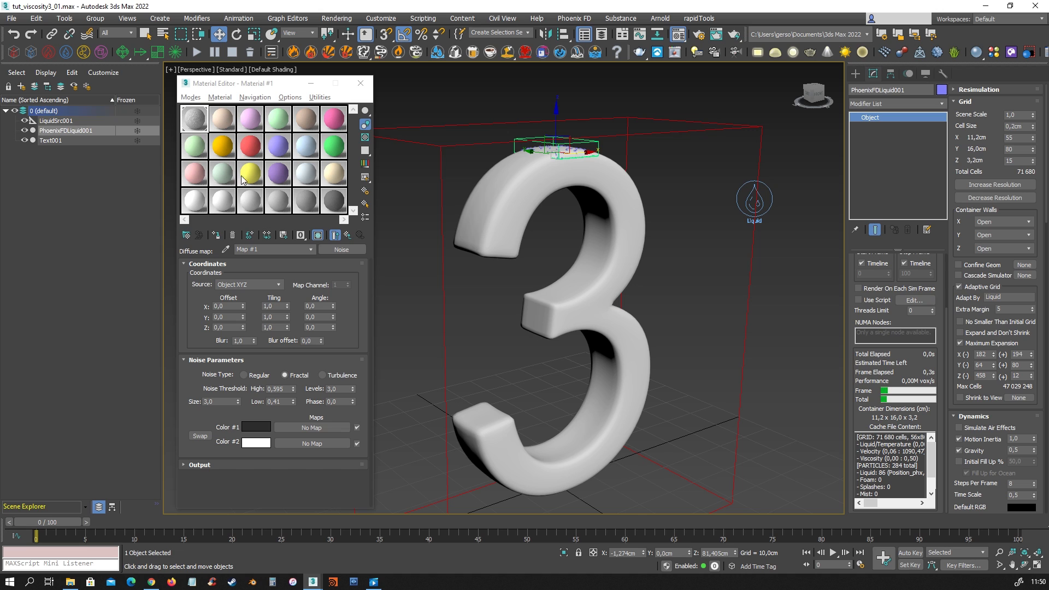
left_click(251, 51)
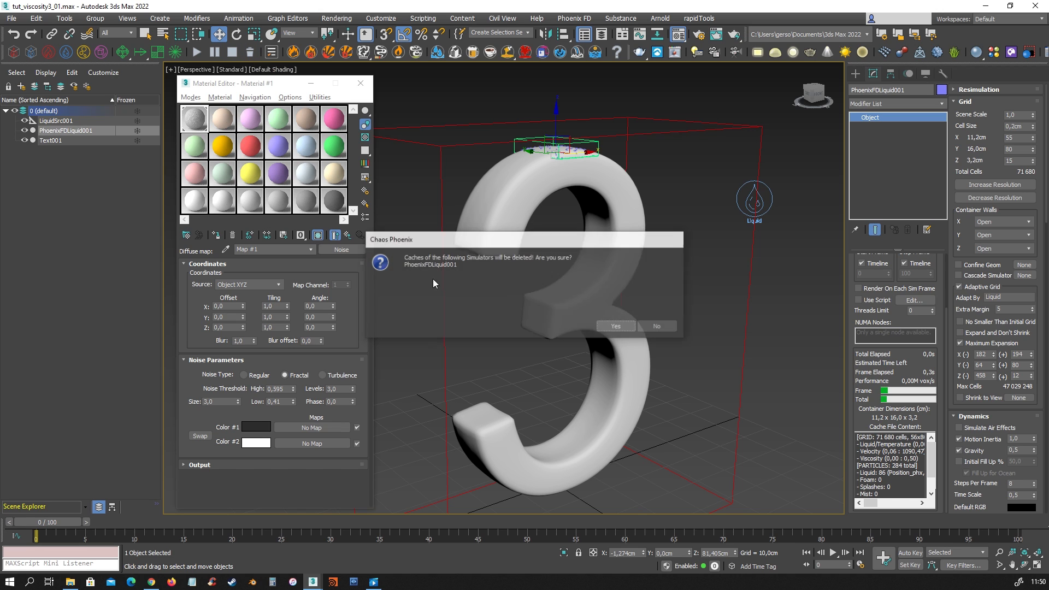
left_click(616, 328)
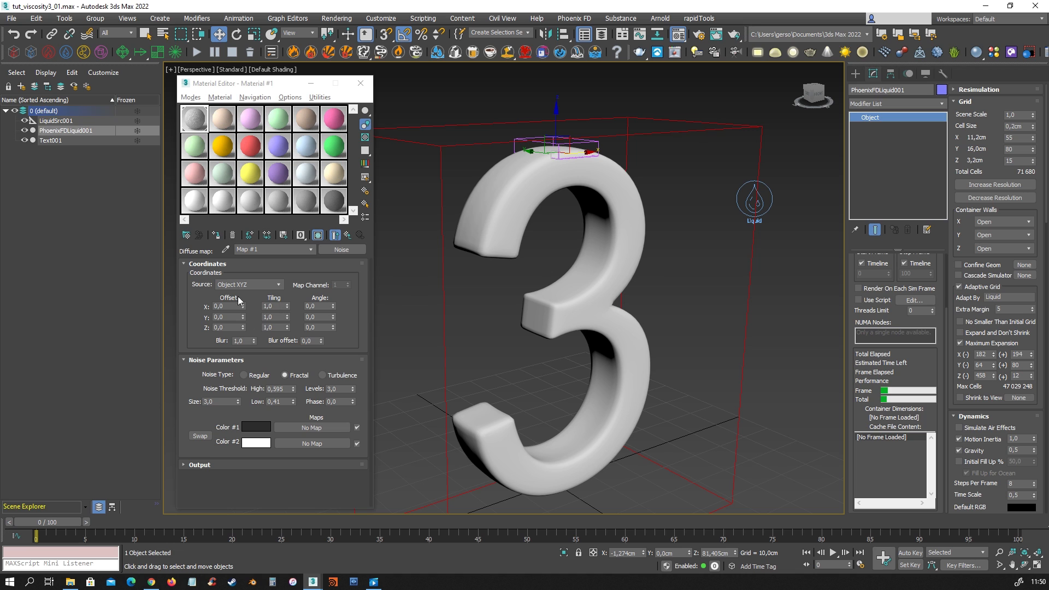
- Restore High Quality shading in the perspective viewport so the 3 shows its noise texture
left_click(240, 69)
left_click(254, 122)
middle_click_drag(653, 339, 630, 334, "alt")
- Replace the material's diffuse Noise map with a Composite map, keeping the old map as a sub-map
left_click(347, 237)
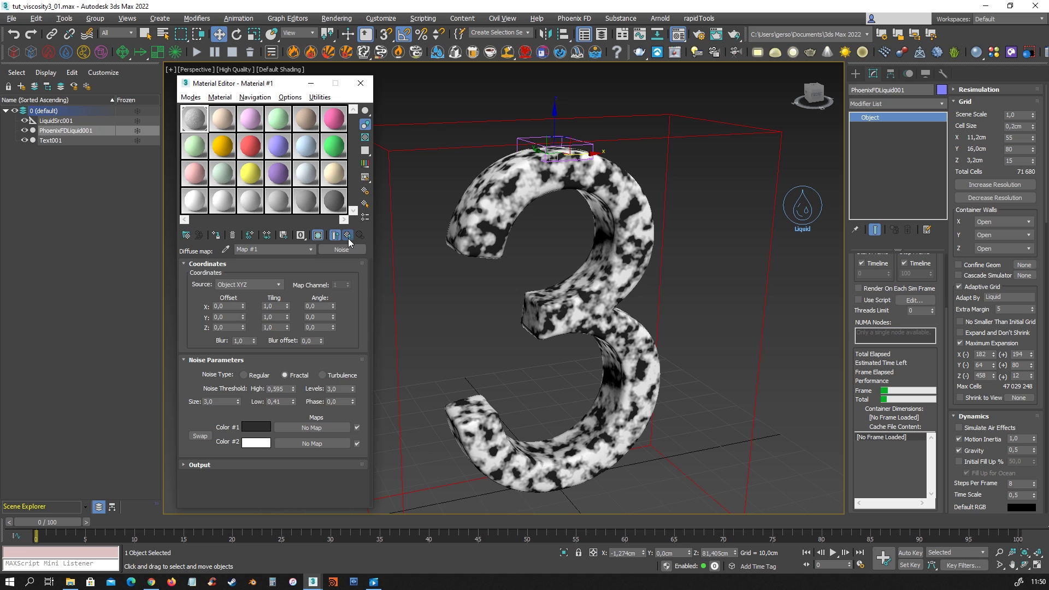
left_click(347, 237)
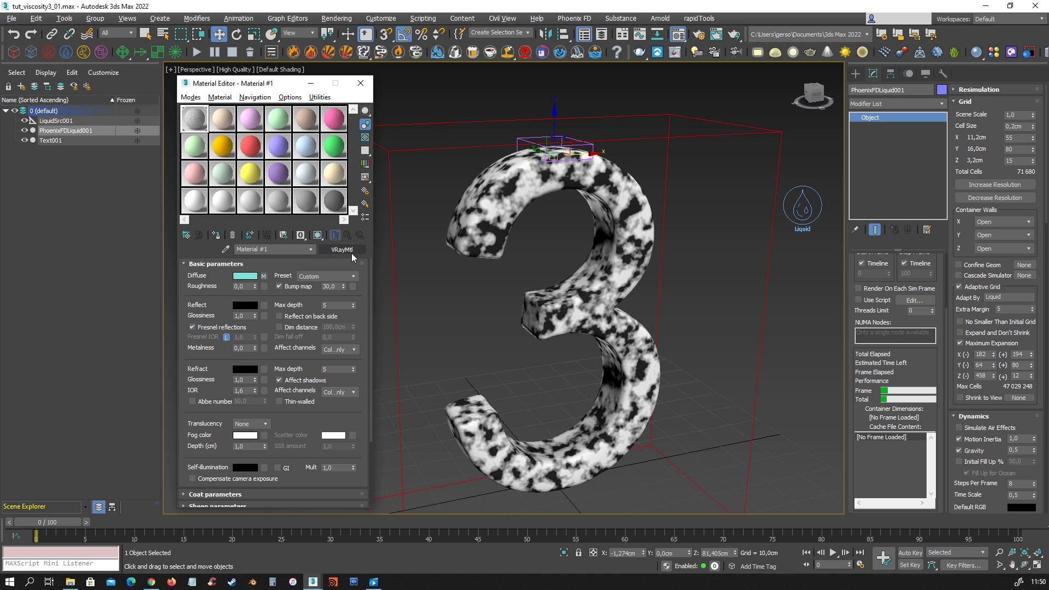
left_click(263, 275)
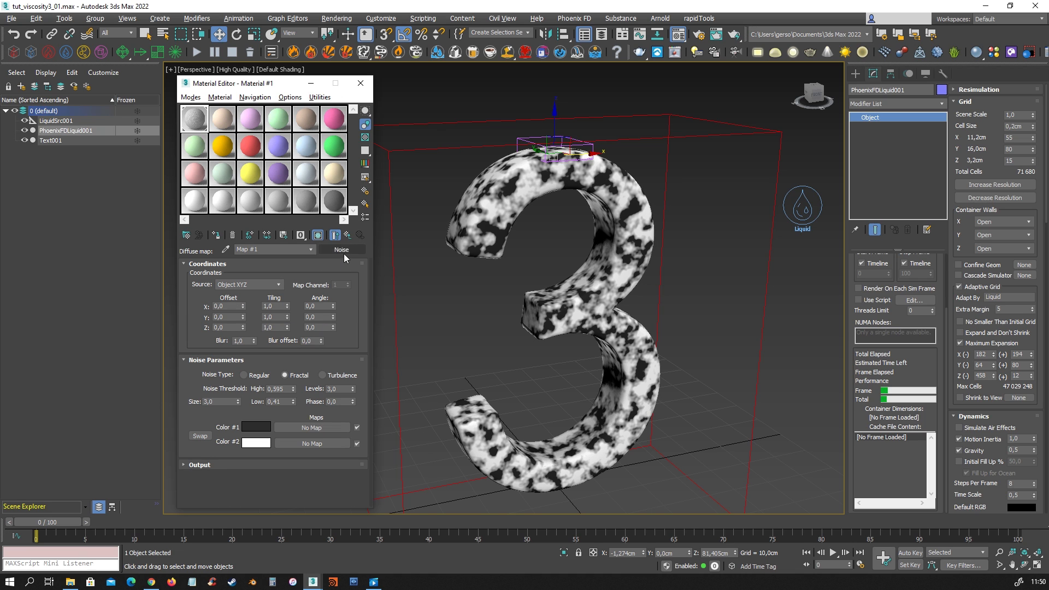
left_click(343, 250)
left_click(611, 324)
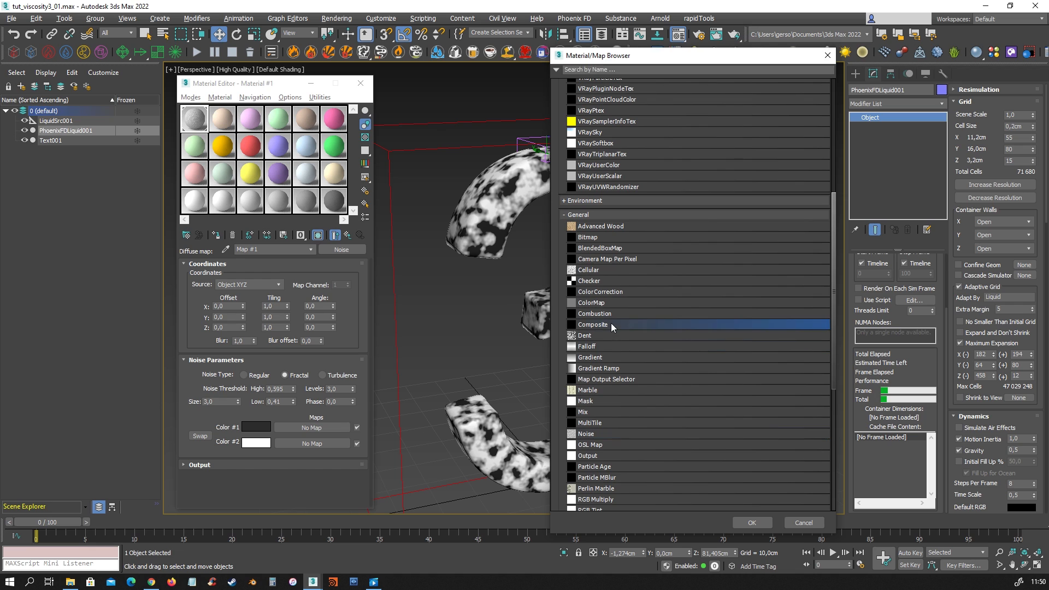
double_click(610, 324)
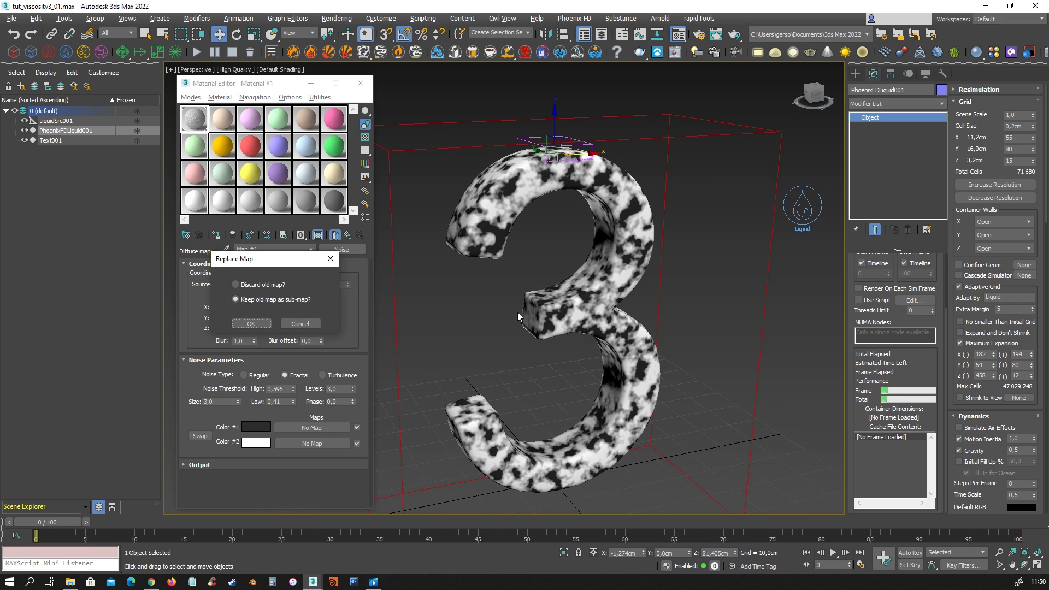
left_click(260, 325)
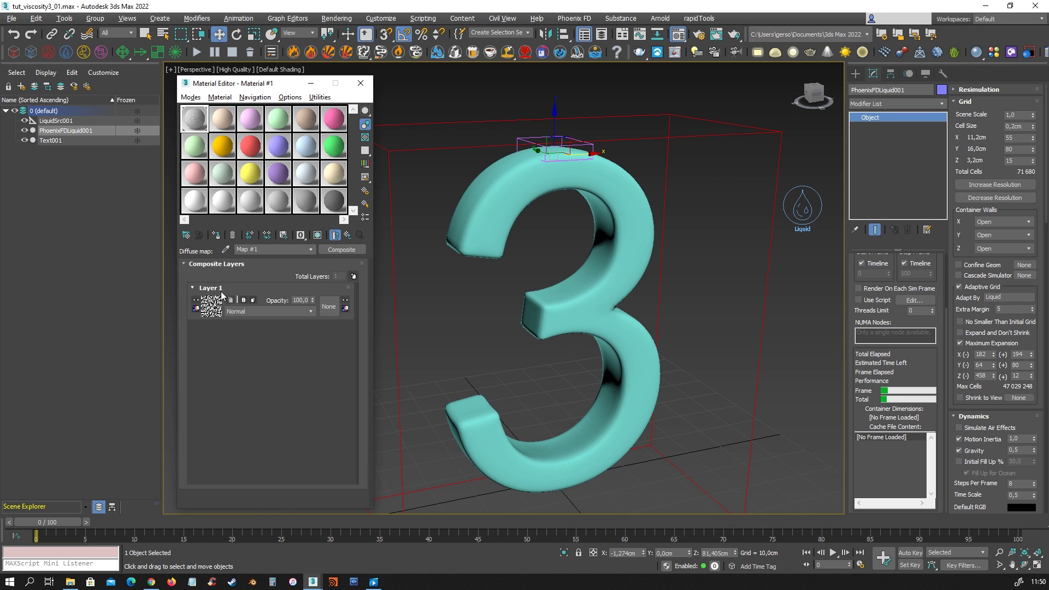
- Add a second layer to the Composite map and assign a Gradient Ramp to it
left_click(353, 276)
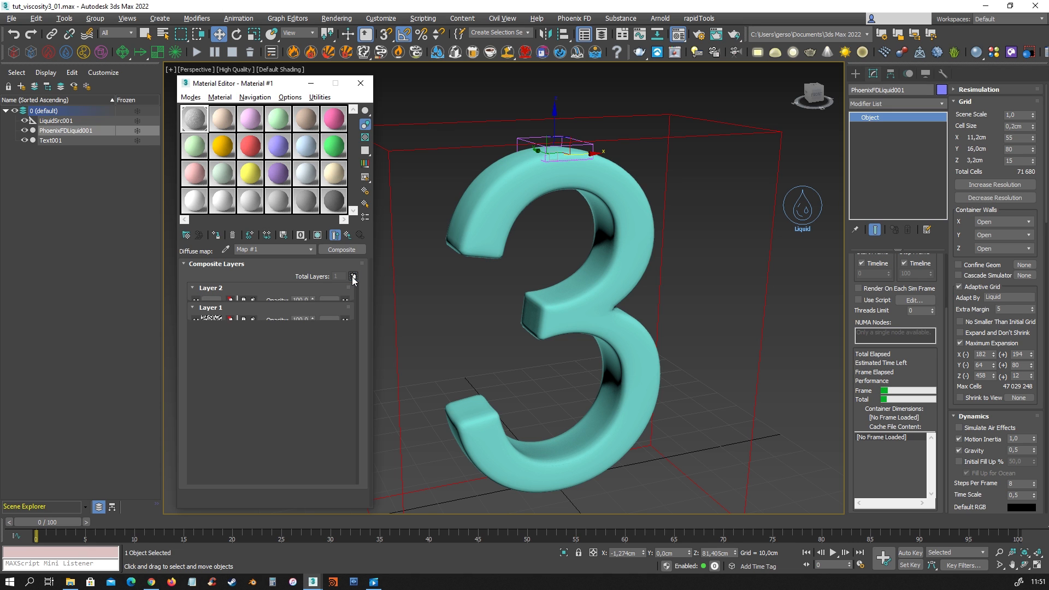
left_click(211, 306)
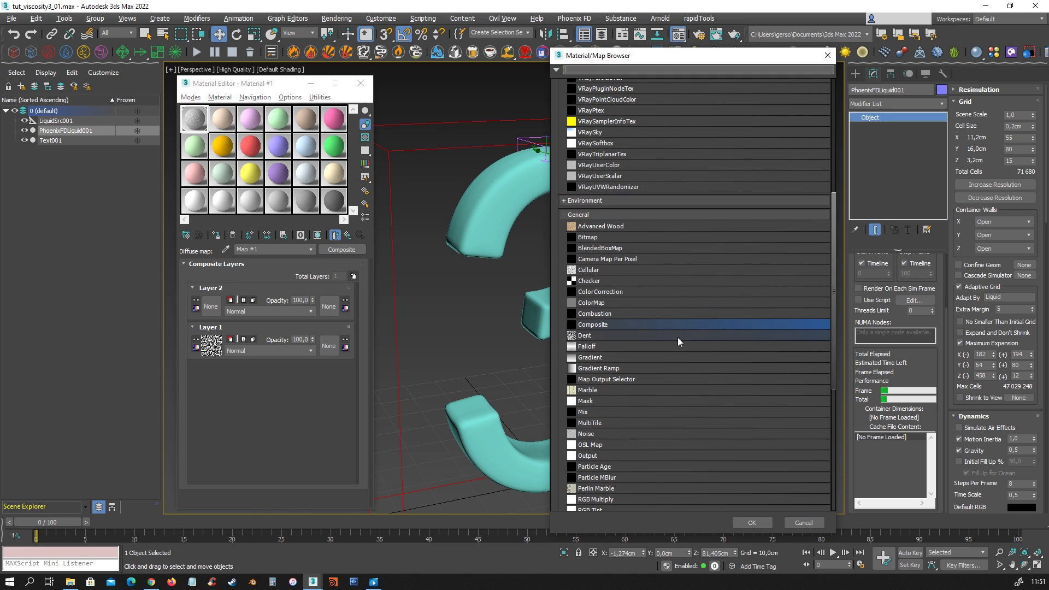
double_click(612, 368)
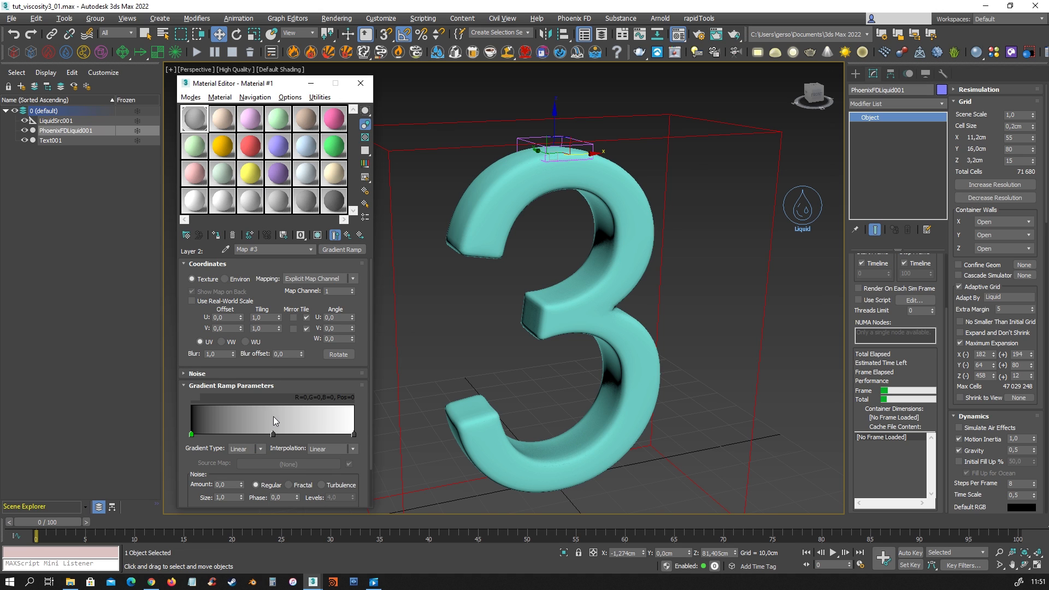
- Set the Gradient Ramp's interpolation to Solid and display the map on the 3 in the viewport
left_click(328, 449)
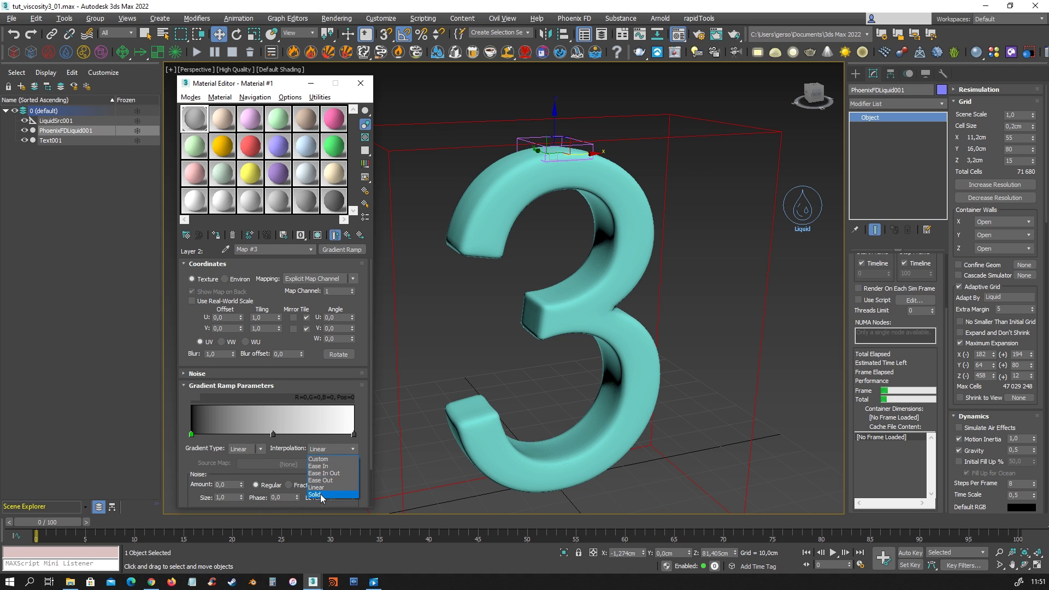
left_click(321, 494)
left_click(316, 236)
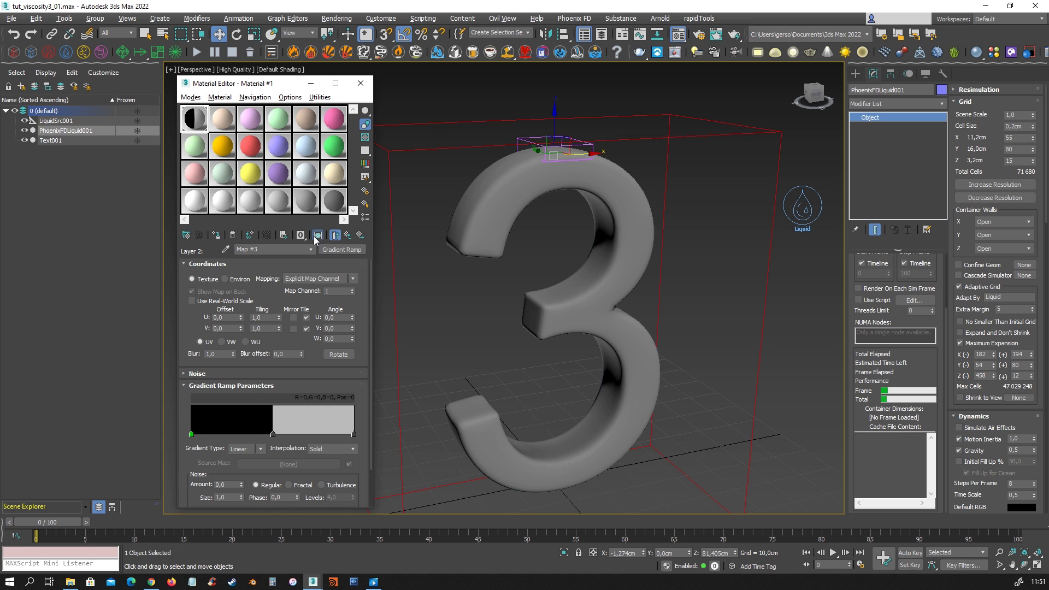
middle_click_drag(704, 371, 613, 306, "alt")
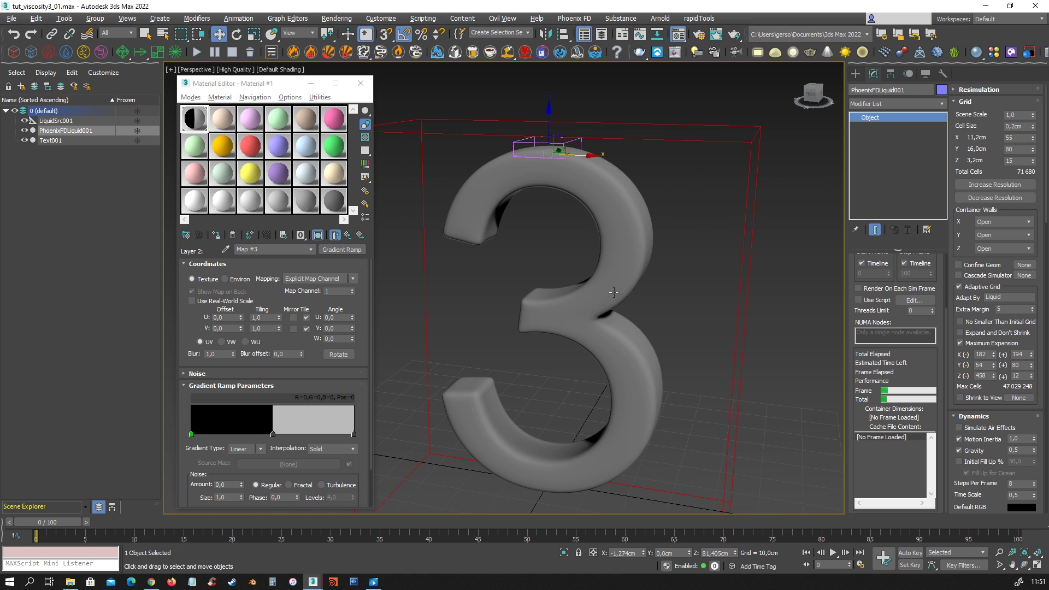
- Change the Gradient Ramp's middle flag at position 50 to pure white
double_click(354, 433)
left_click(345, 350)
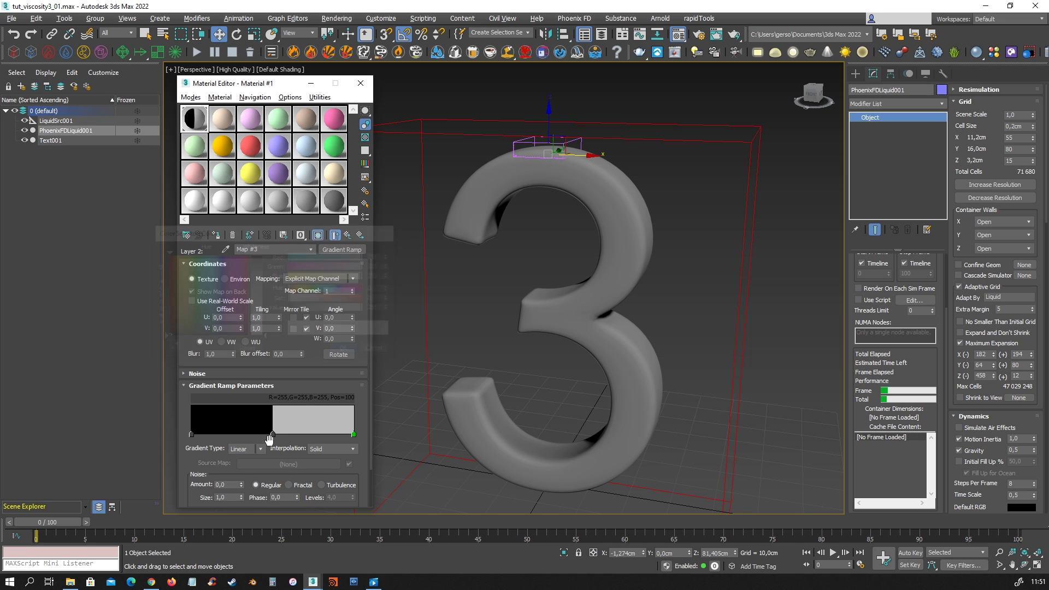
left_click(273, 434)
double_click(273, 434)
left_click_drag(264, 303, 263, 255)
left_click(346, 351)
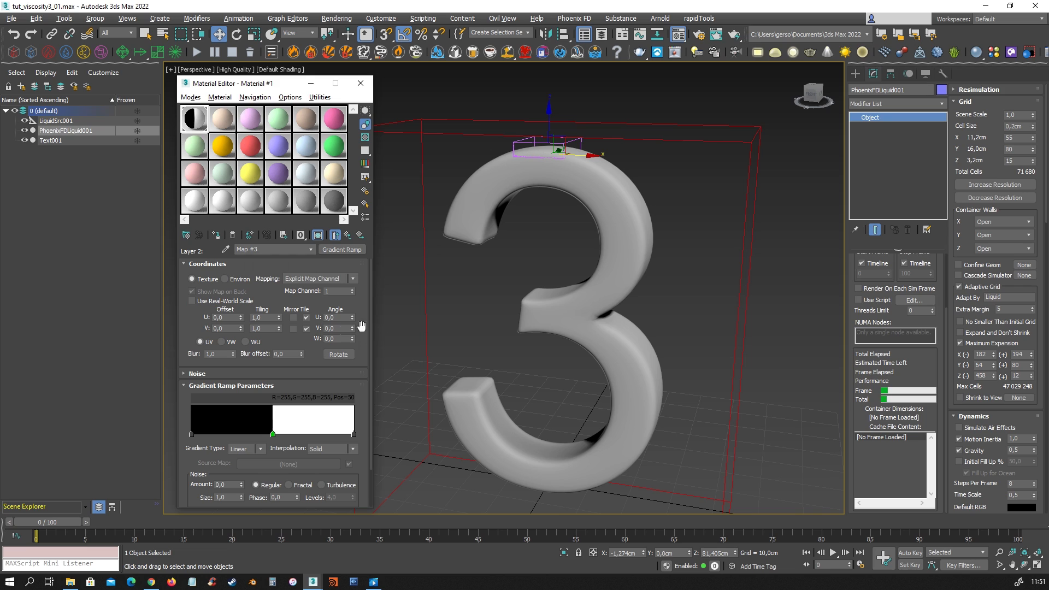
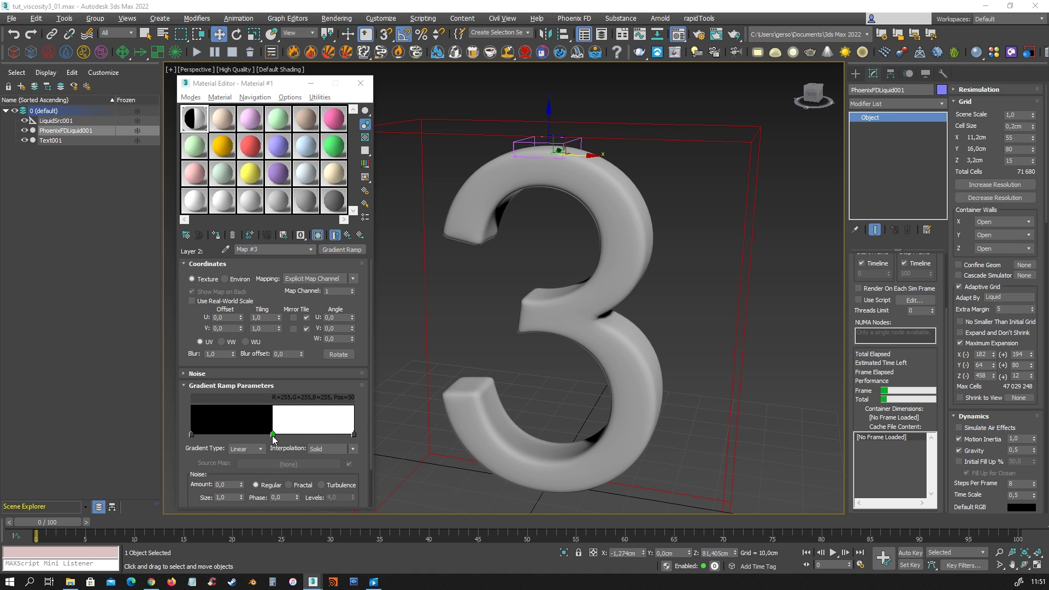
- Move the white flag to about position 29 and add a black flag at about position 65 to form a white band
left_click_drag(273, 435, 238, 435)
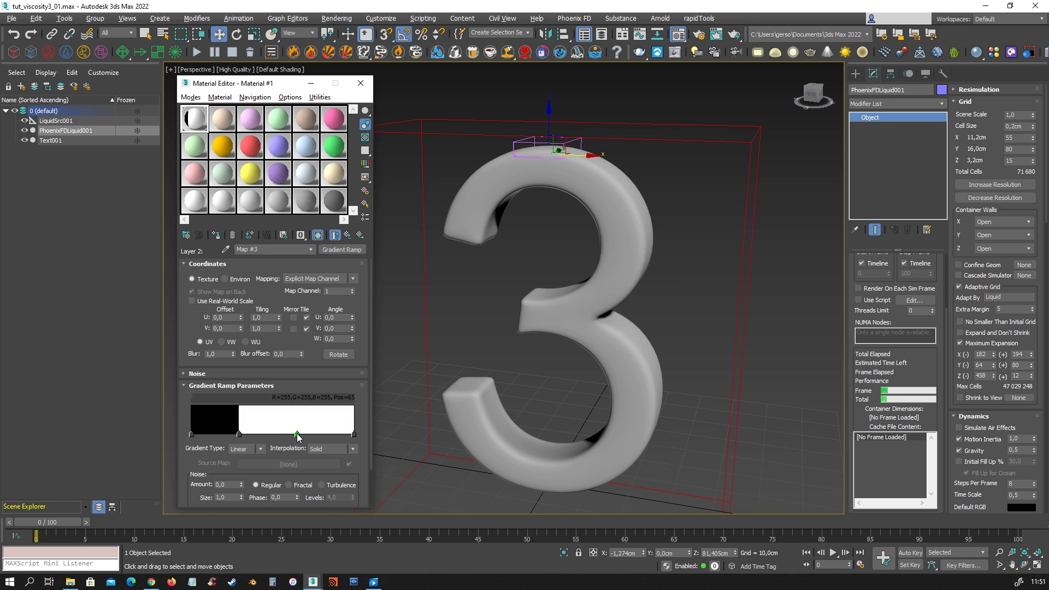
double_click(297, 435)
left_click_drag(268, 341, 268, 255)
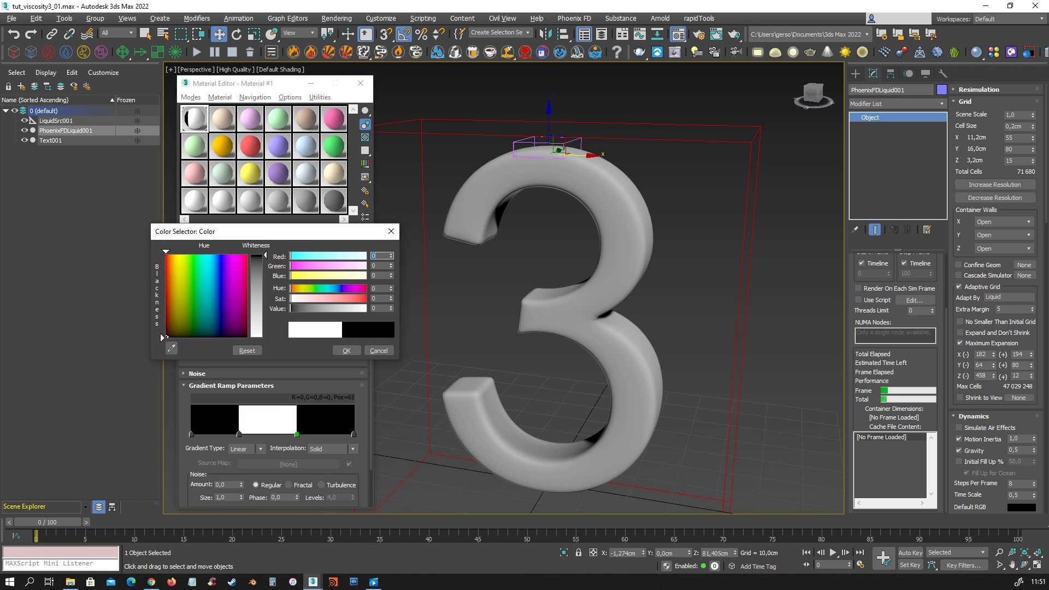
left_click(339, 349)
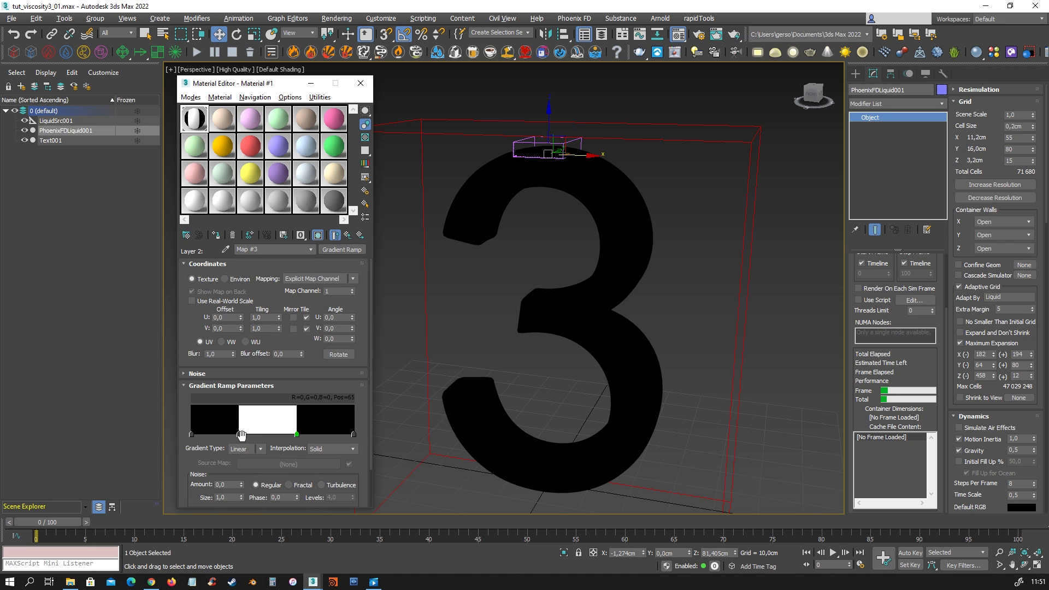
- Narrow the gradient's white band by moving its start flag to about position 42 and its black end flag to about 58
left_click_drag(238, 434, 262, 437)
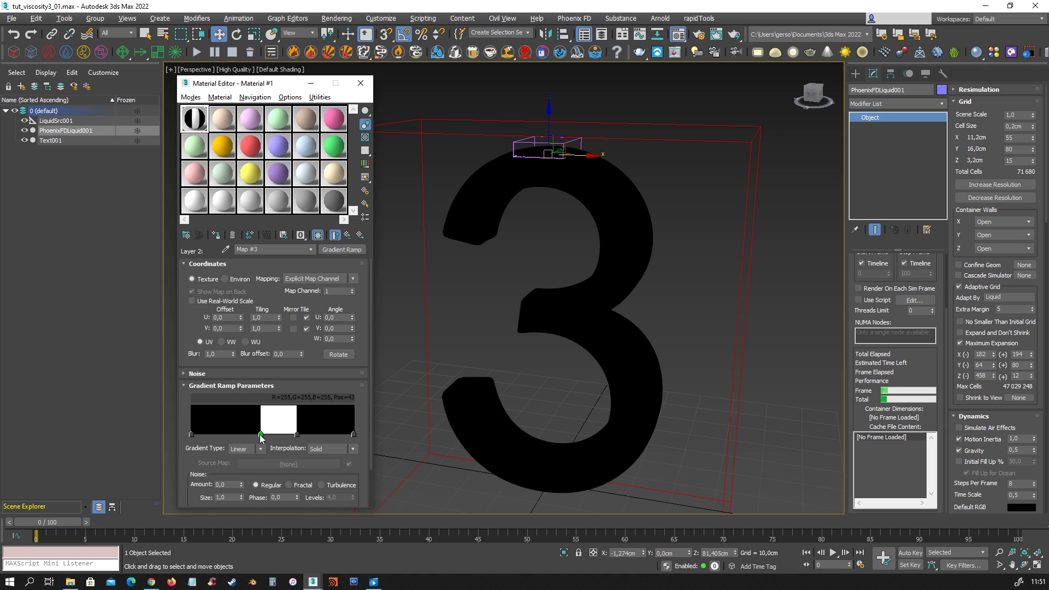
left_click(294, 434)
right_click(292, 434)
left_click(314, 485)
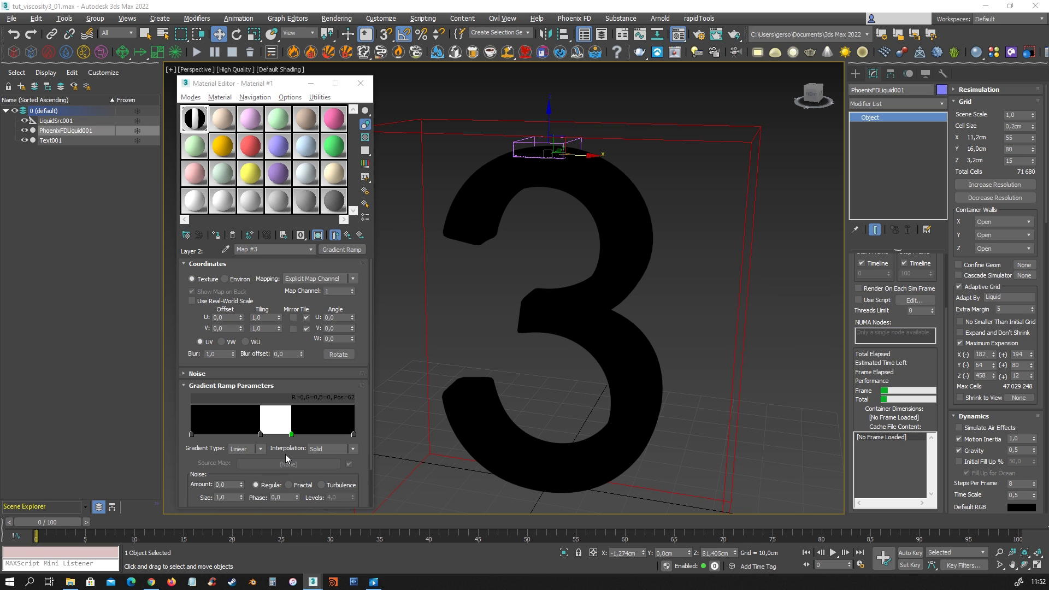
left_click_drag(292, 434, 284, 435)
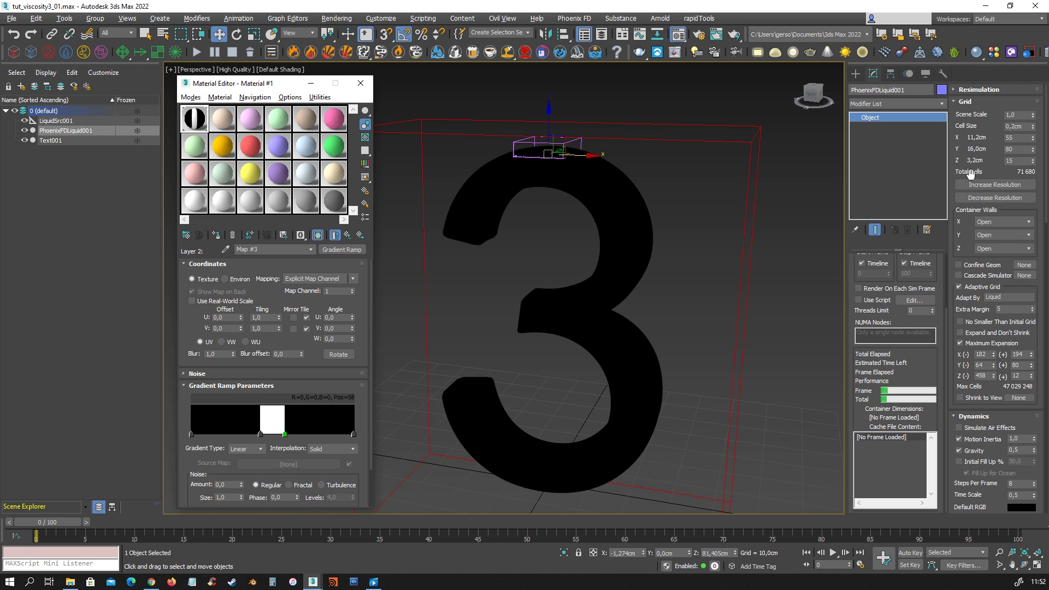
- Select the 3 and add a UVW Map modifier above its TurboSmooth
left_click(632, 234)
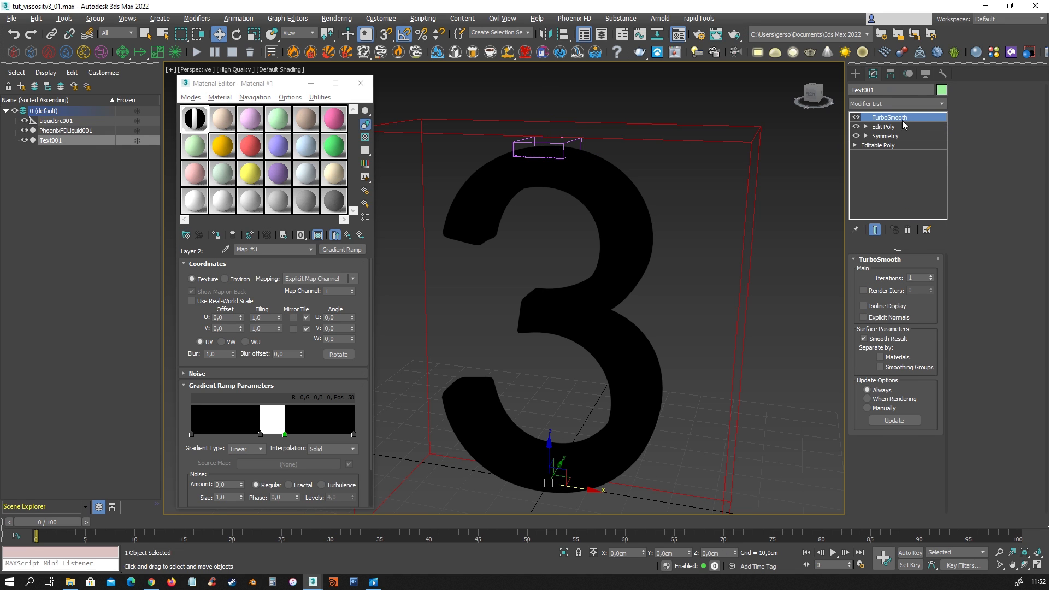
left_click(942, 103)
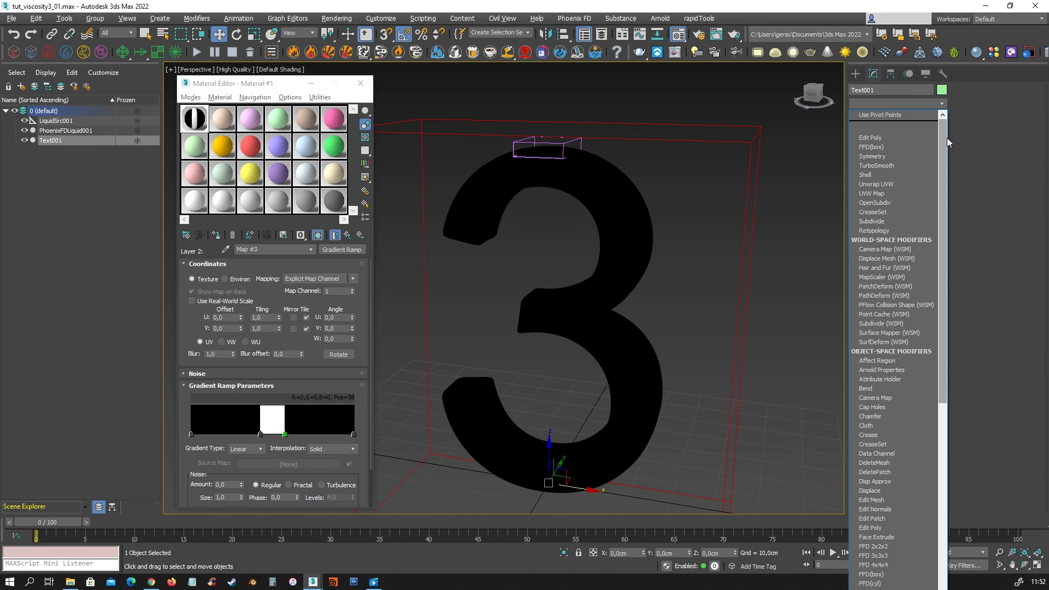
left_click_drag(942, 169, 940, 377)
scroll(895, 516, "down", 9)
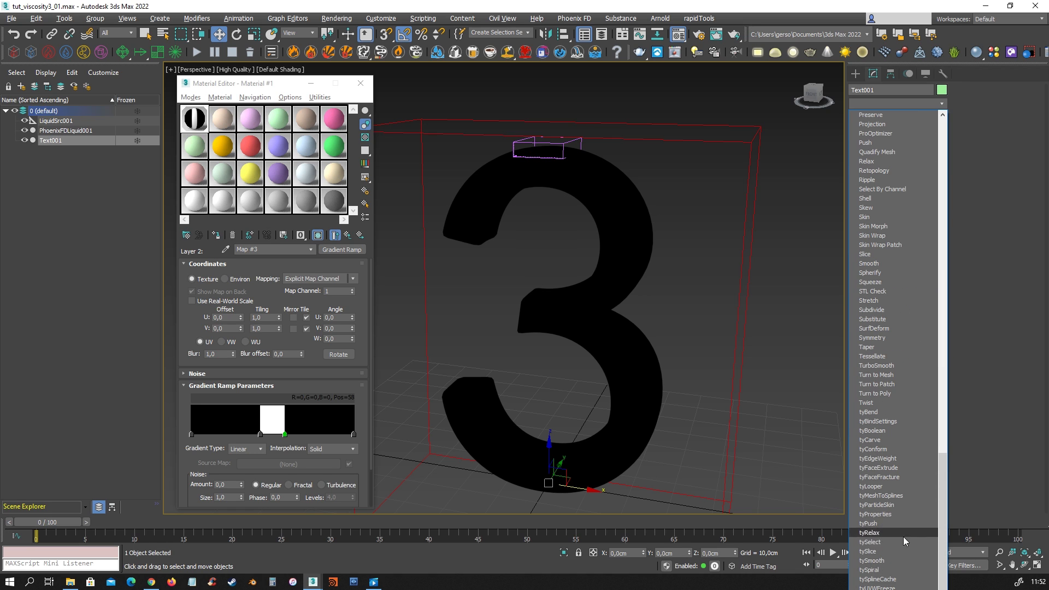
scroll(886, 536, "down", 1)
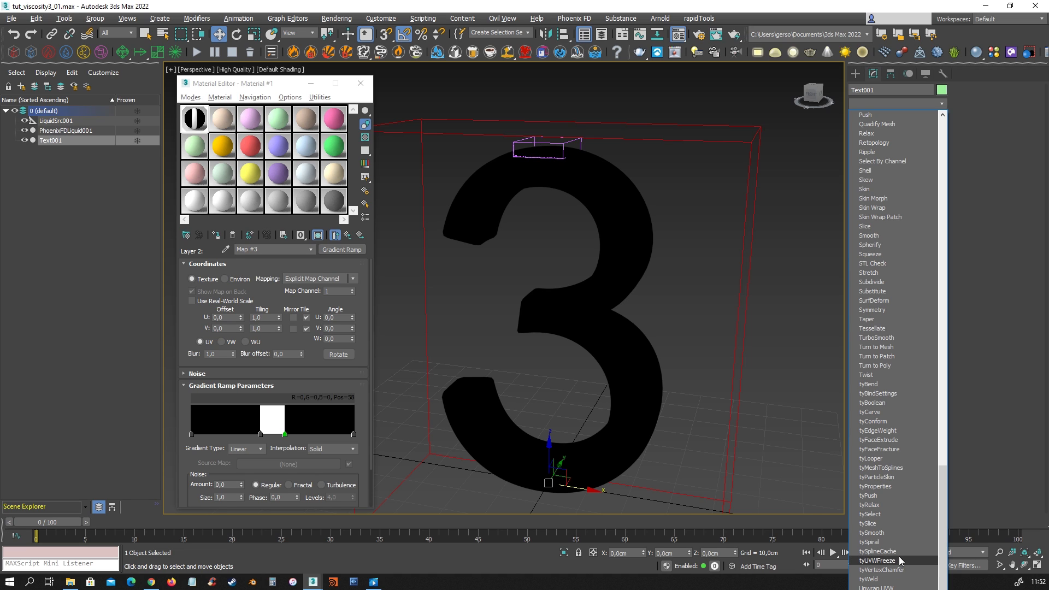
type("uv")
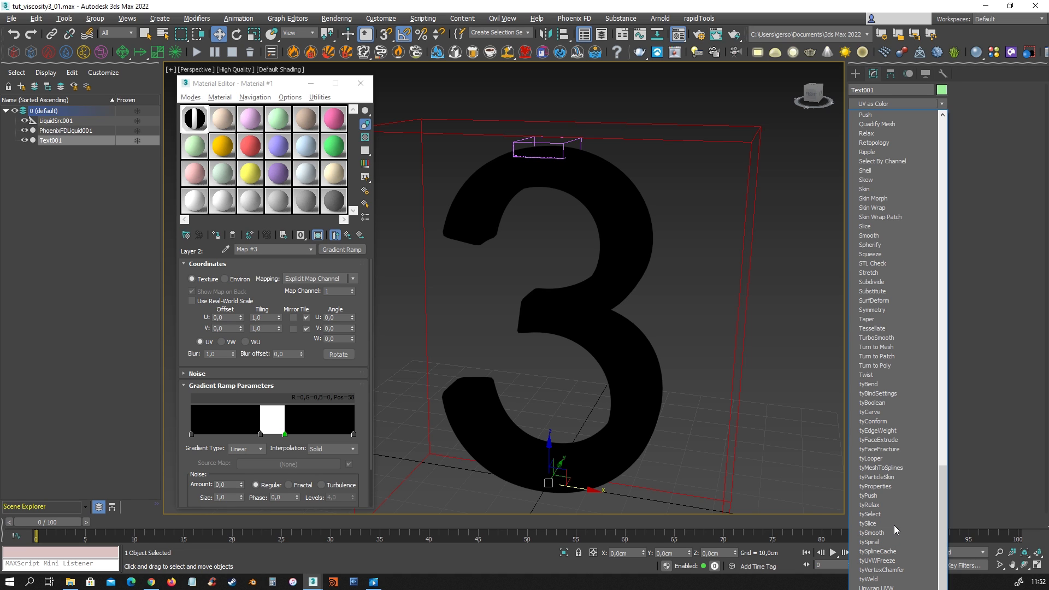
type("w")
left_click(1009, 269)
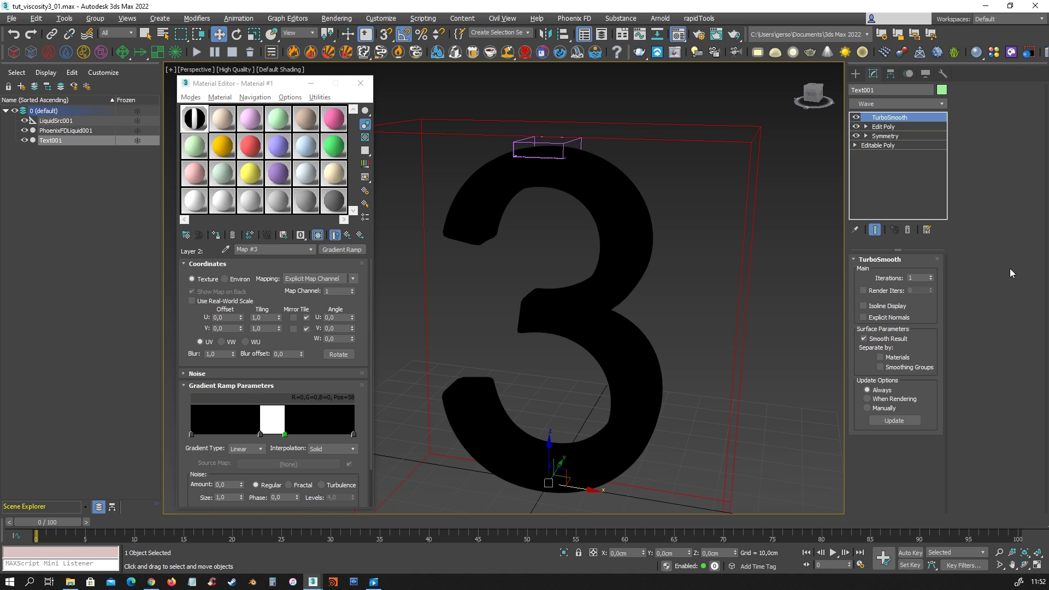
left_click(927, 230)
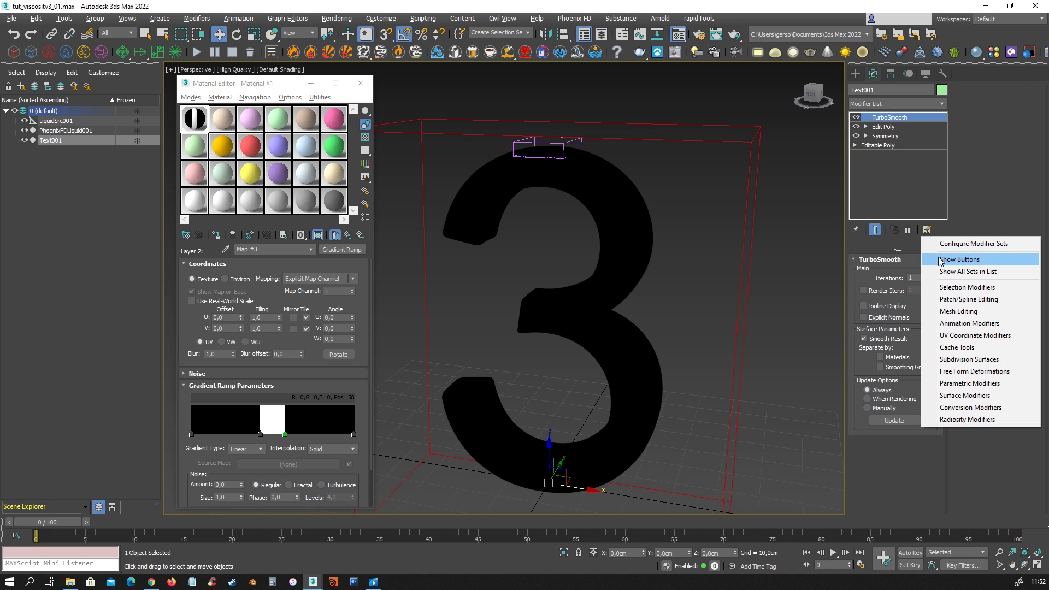
left_click(939, 252)
left_click(922, 171)
left_click(927, 324)
left_click(939, 288)
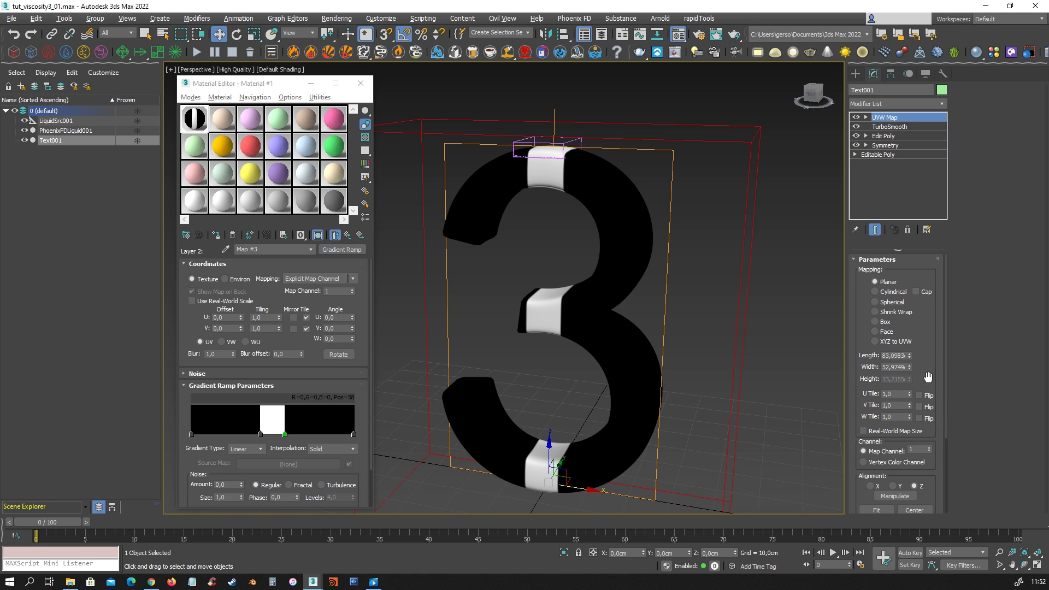
- Align the planar UVW mapping to X and set map channel 2 on both the UVW Map and the Gradient Ramp
left_click(893, 485)
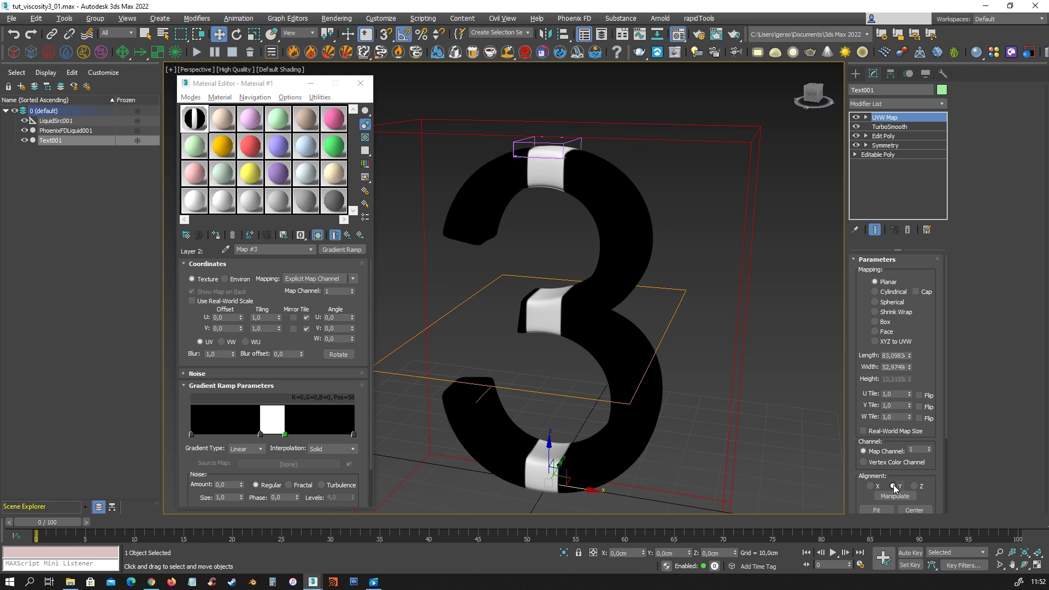
left_click(870, 486)
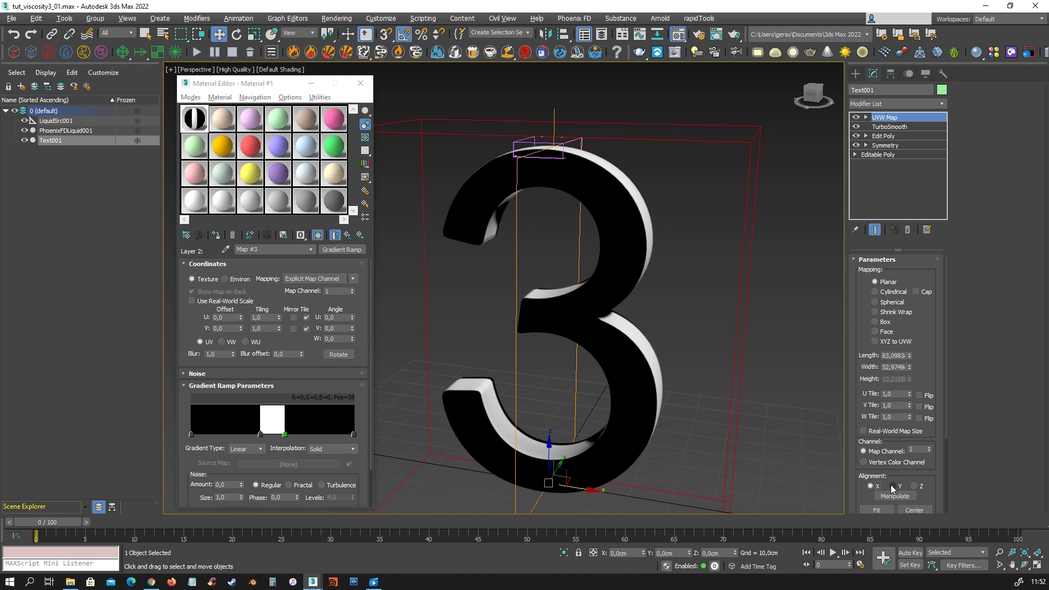
left_click(893, 485)
left_click(916, 485)
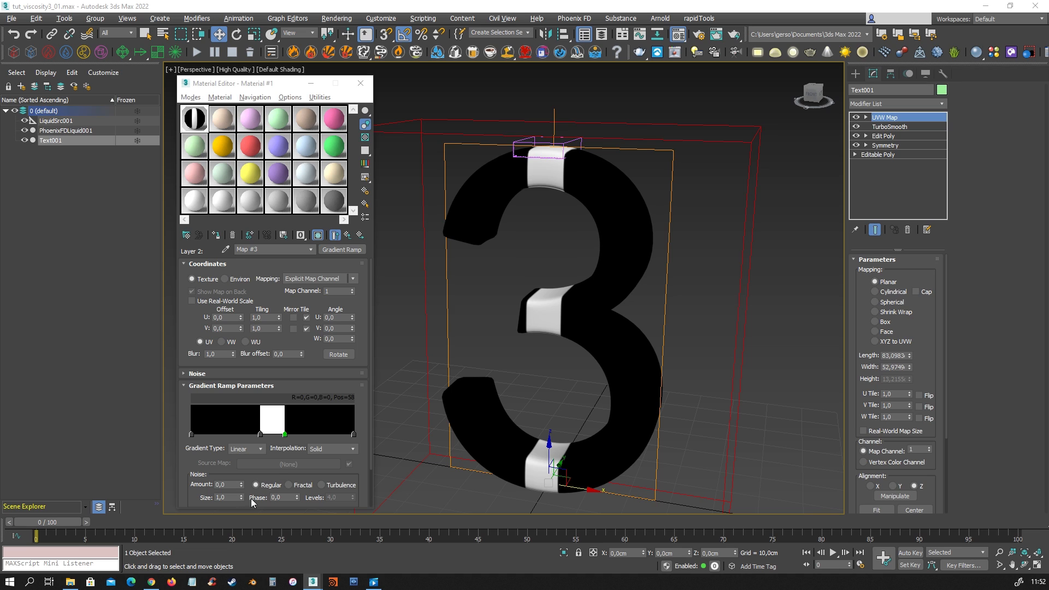
left_click(870, 485)
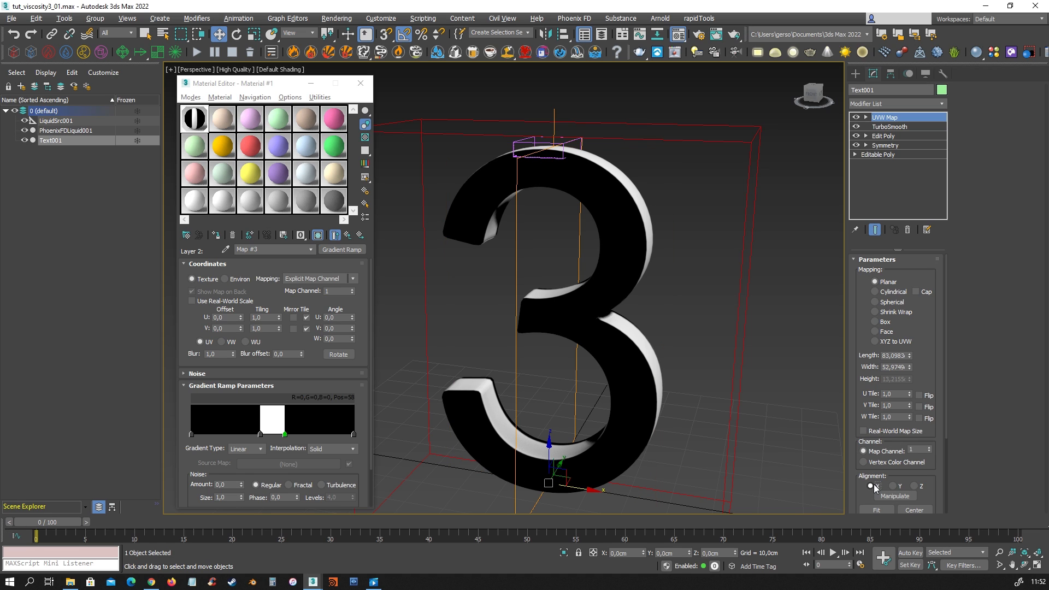
left_click(929, 447)
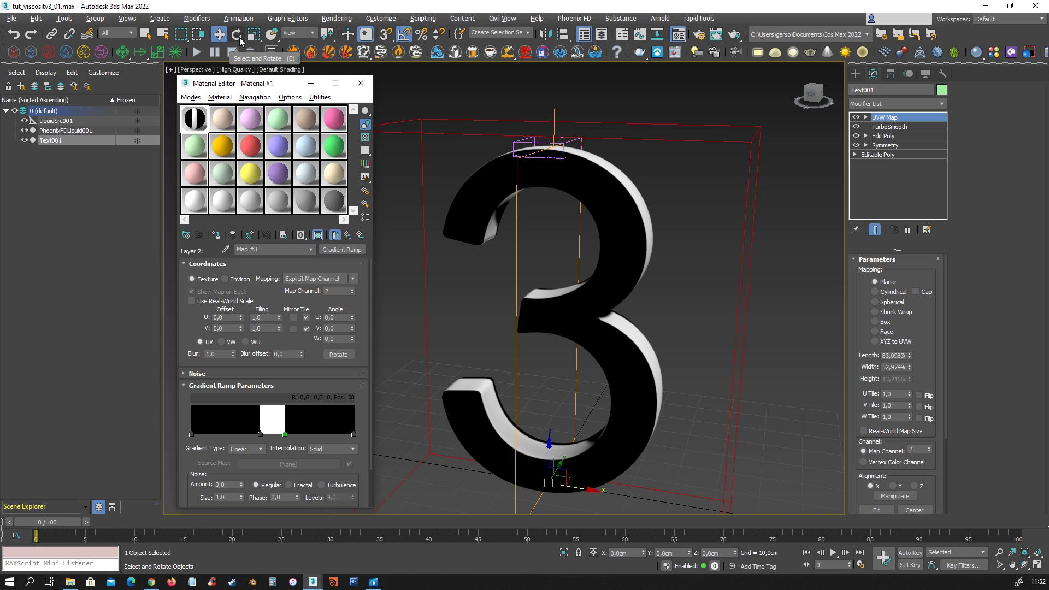
- Rotate the UVW Map gizmo about the X axis so the white band runs horizontally across the 3
left_click(238, 36)
left_click(865, 117)
left_click(885, 127)
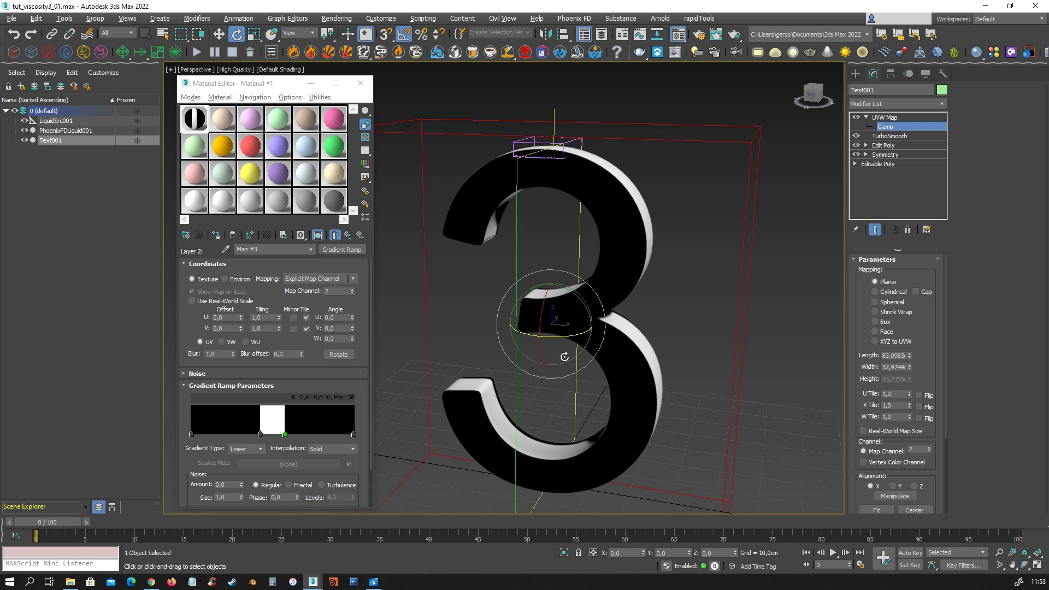
left_click_drag(541, 329, 545, 278)
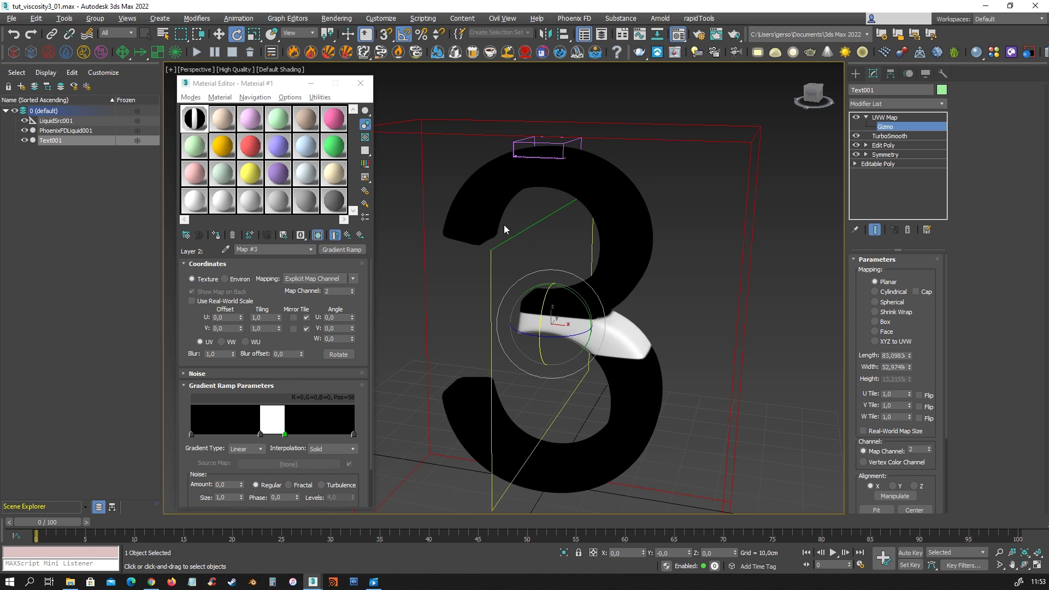
middle_click_drag(445, 197, 396, 198, "alt")
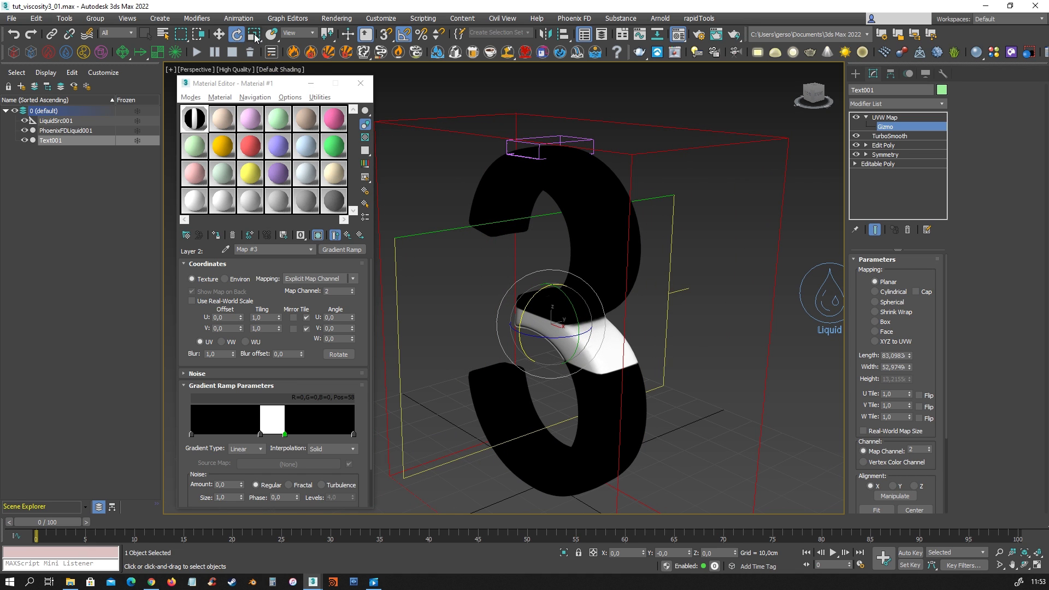
- Shorten the UVW gizmo's length, widen it to about 162 cm, and raise it to about Z 103 cm
scroll(595, 283, "down", 5)
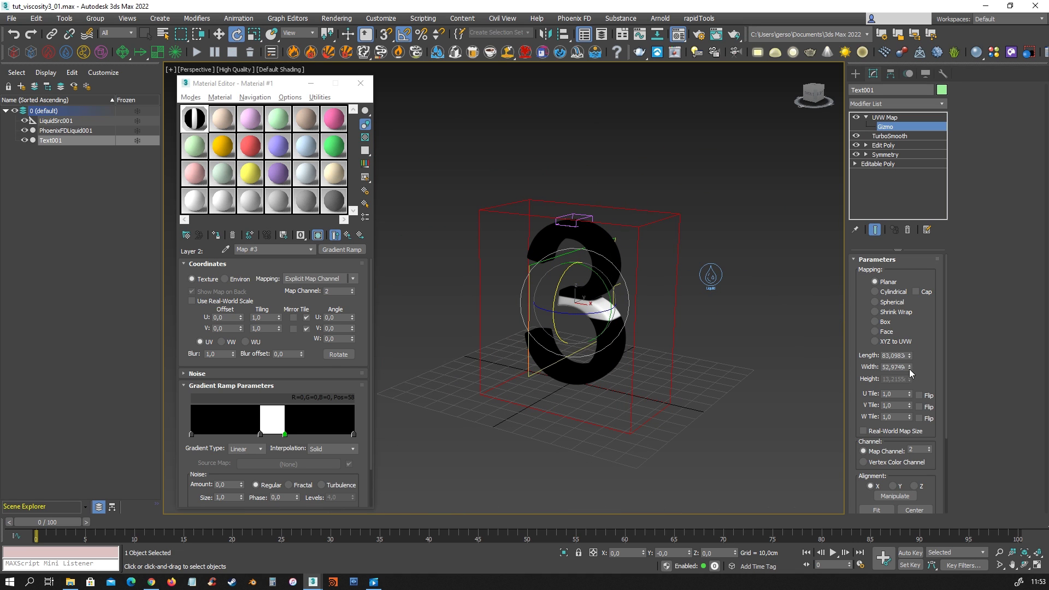
left_click_drag(910, 357, 907, 379)
mouse_move(590, 338)
middle_mouse_down("alt")
mouse_move(533, 339)
mouse_move(591, 327)
middle_mouse_up("alt")
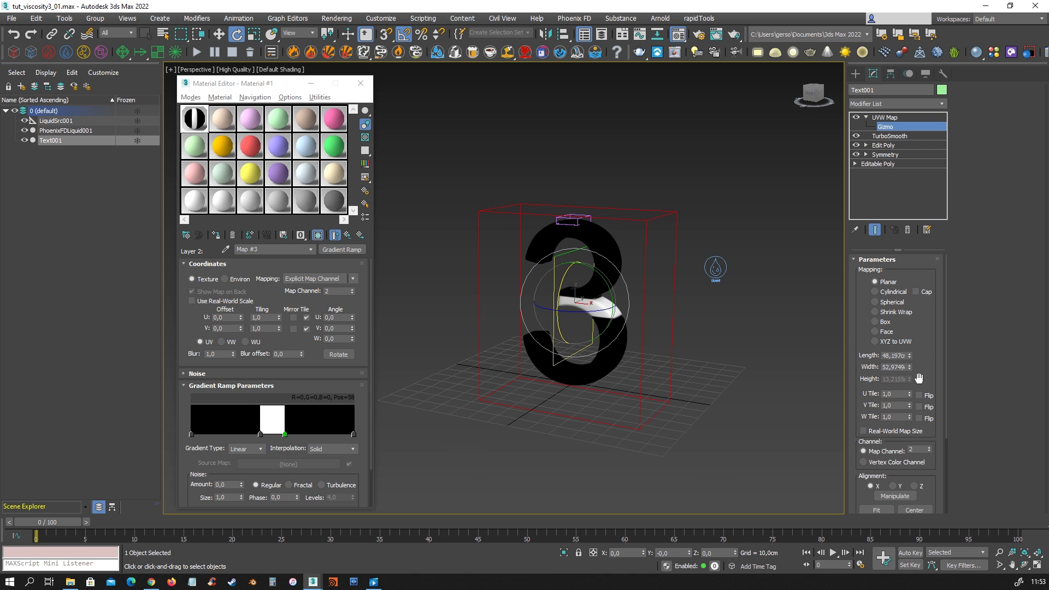
left_click_drag(911, 367, 905, 254)
key("w")
middle_click_drag(610, 342, 688, 331, "alt")
left_click_drag(580, 268, 589, 146)
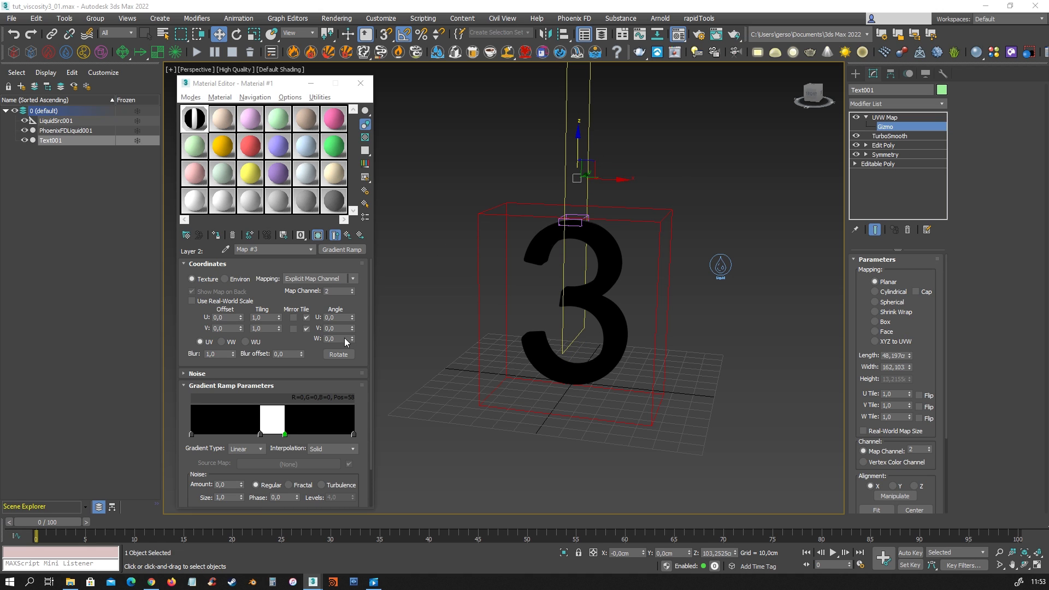
- Set the blend mode of the Composite map's Layer 2 to Multiply
left_click(348, 236)
left_click(244, 312)
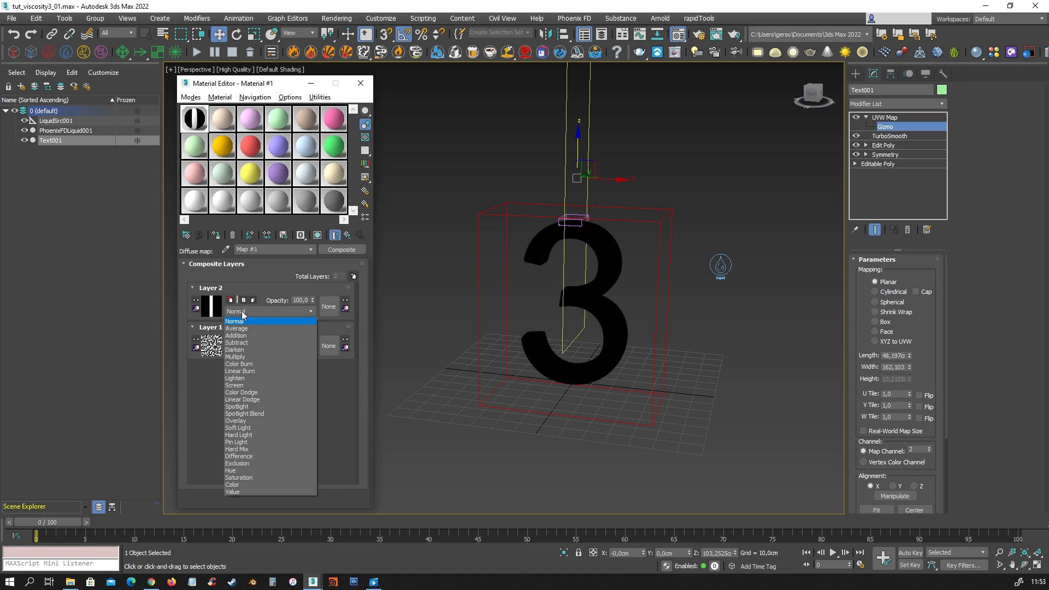
left_click(236, 356)
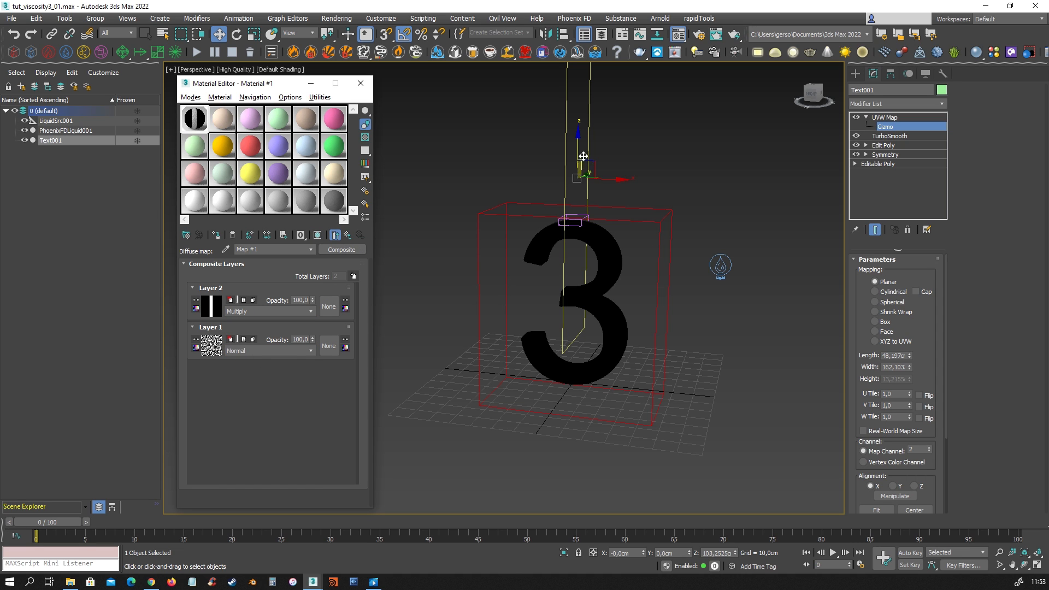
- Lower the UVW gizmo to about Z 72 cm and examine the masked noise on the upper part of the 3
left_click_drag(576, 140, 580, 203)
middle_click_drag(655, 284, 639, 284, "alt")
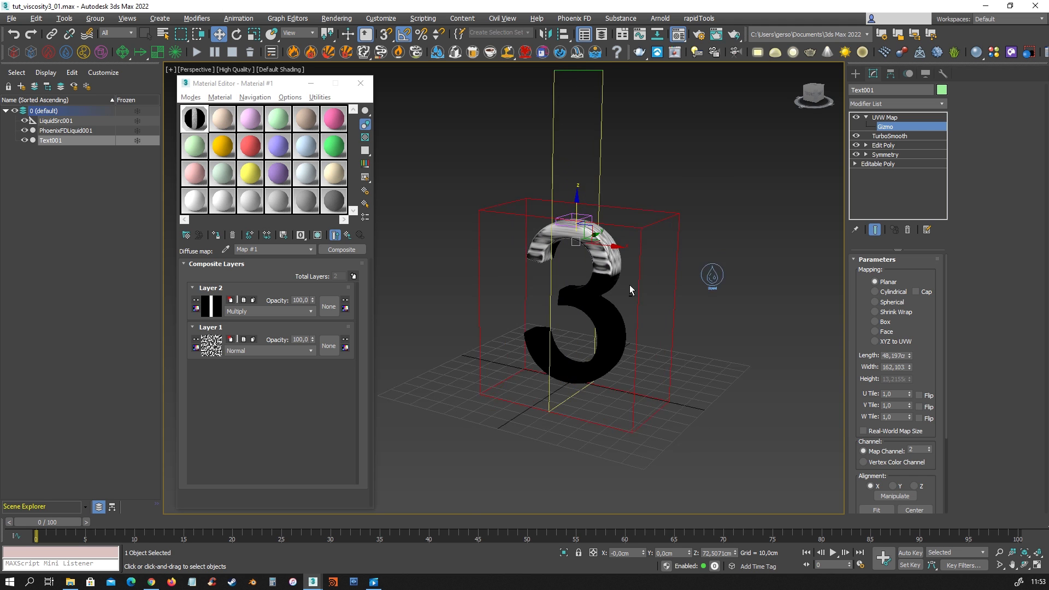
scroll(582, 265, "up", 5)
middle_click_drag(547, 255, 641, 296, "alt")
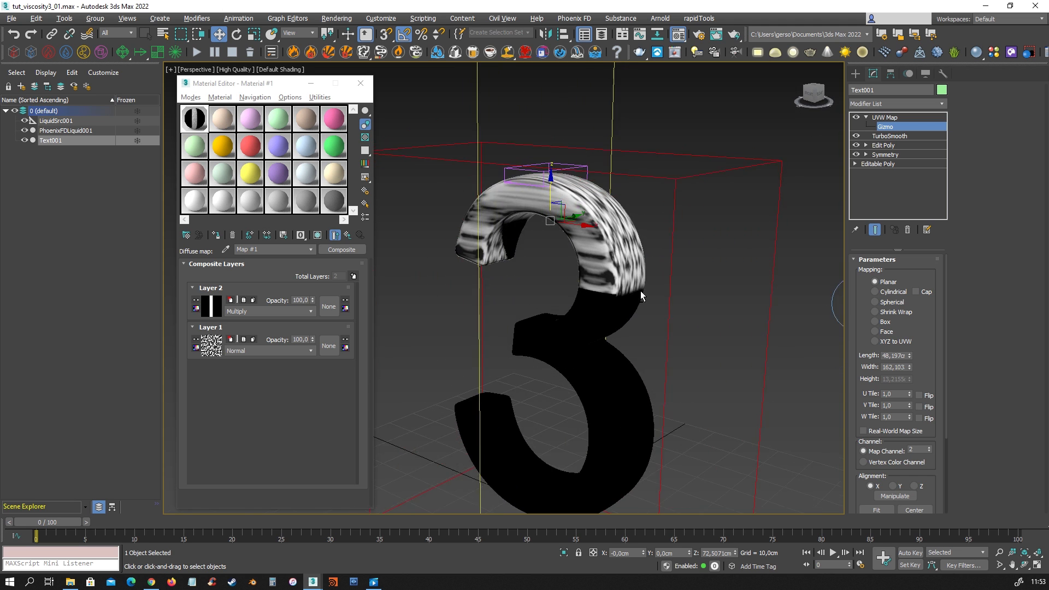
scroll(640, 295, "down", 2)
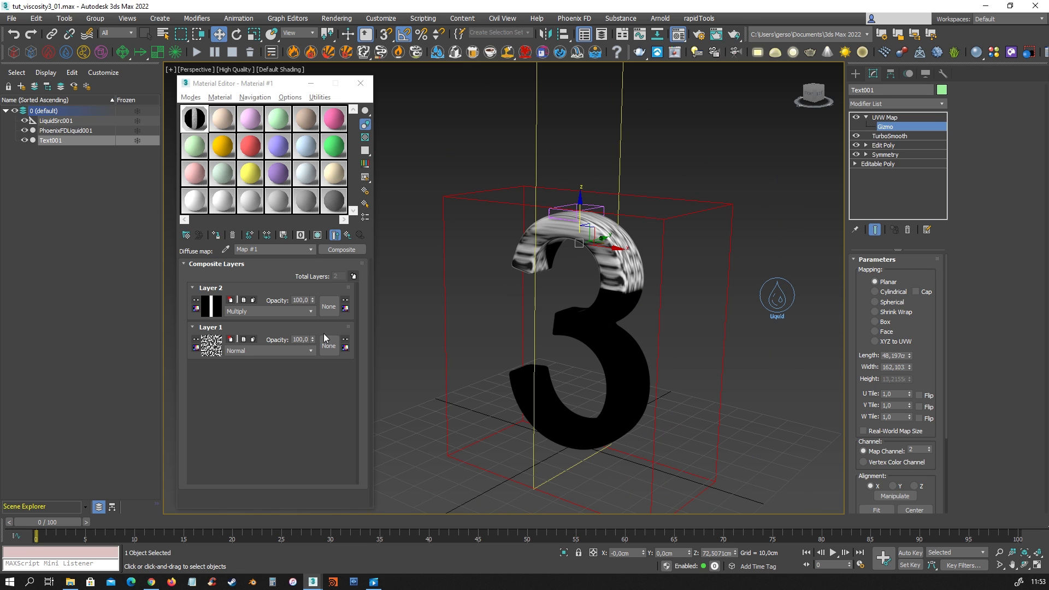
mouse_move(678, 325)
middle_mouse_down("alt")
mouse_move(730, 321)
mouse_move(685, 328)
middle_mouse_up("alt")
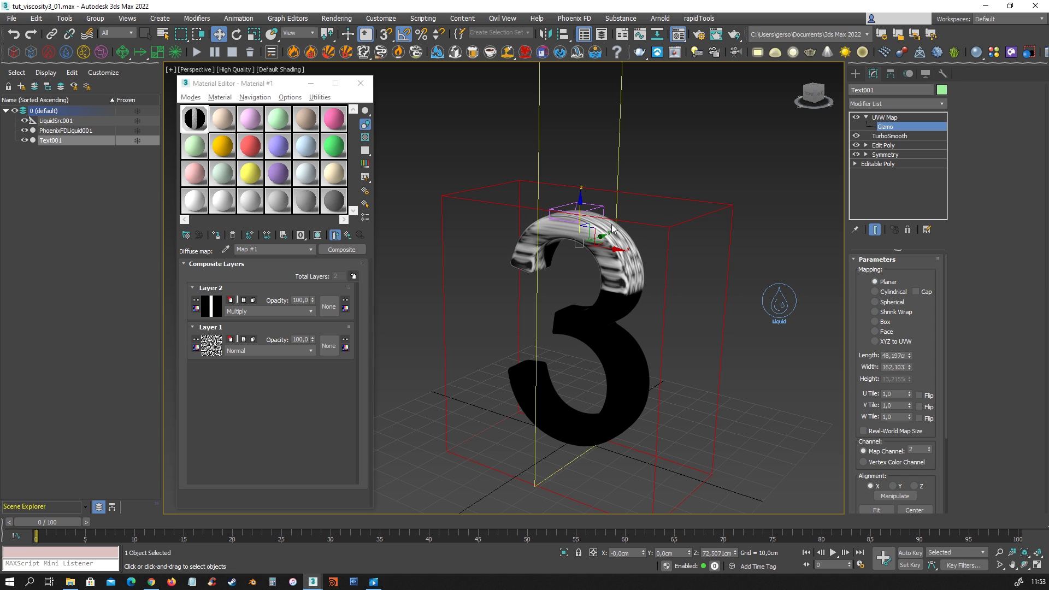
mouse_move(580, 207)
left_mouse_down()
mouse_move(582, 143)
mouse_move(598, 441)
mouse_move(599, 214)
left_mouse_up()
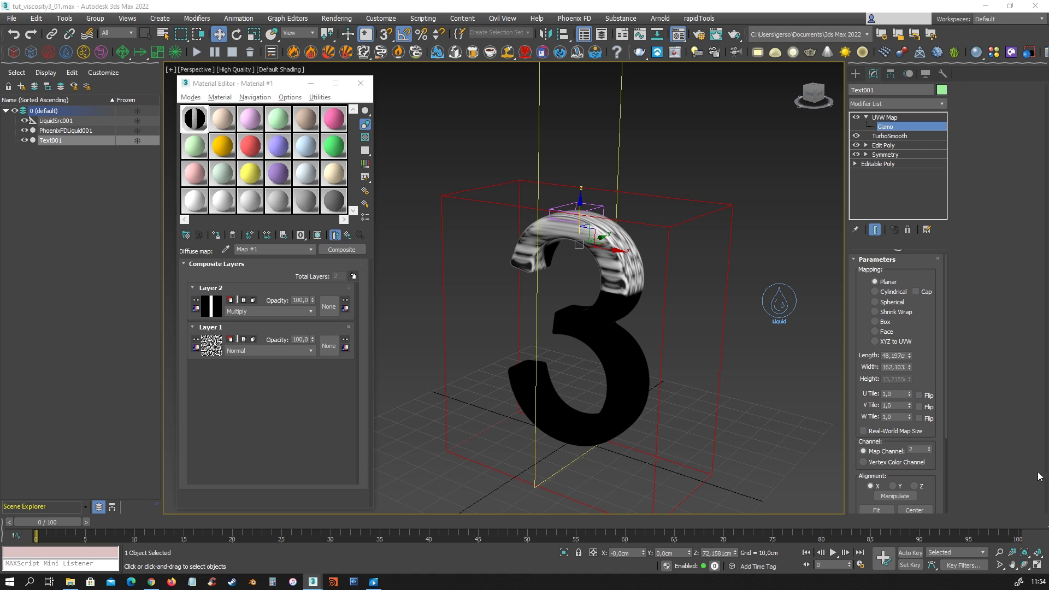
- Set the animation's end time to frame 330
left_click(858, 565)
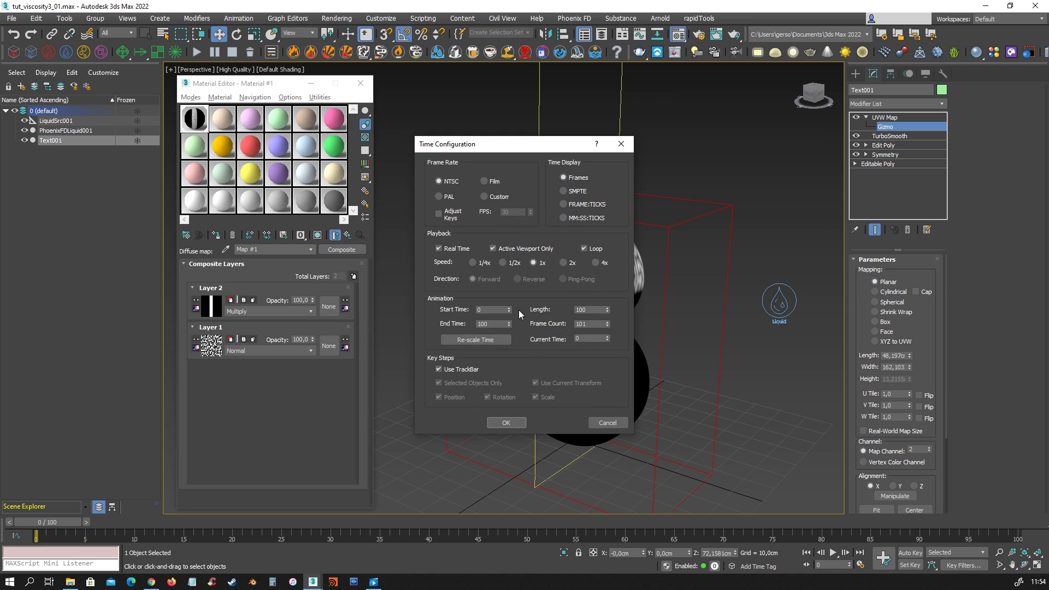
double_click(498, 325)
key("Return")
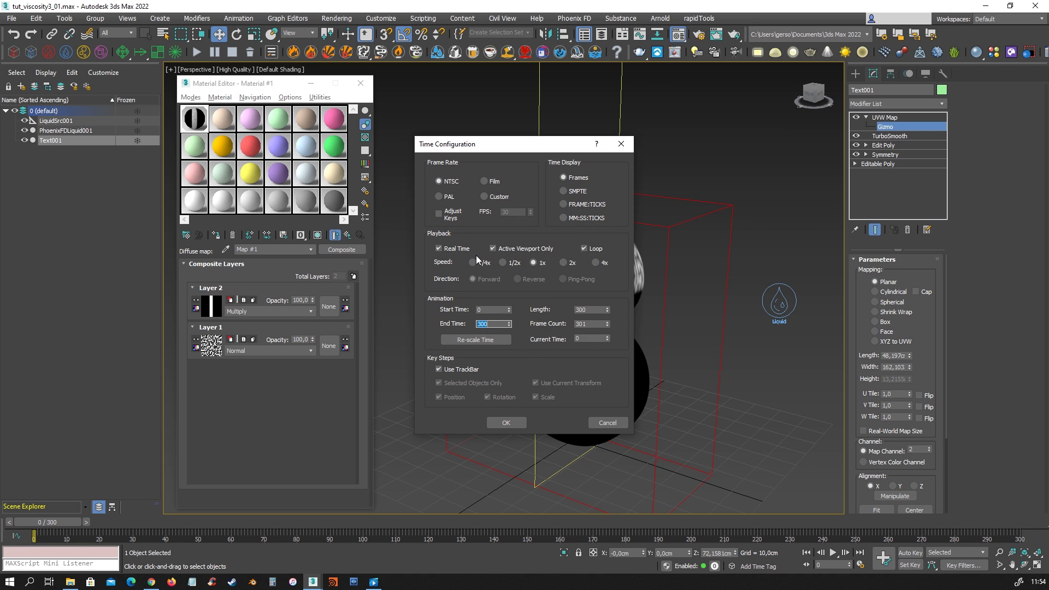
type("330")
key("Return")
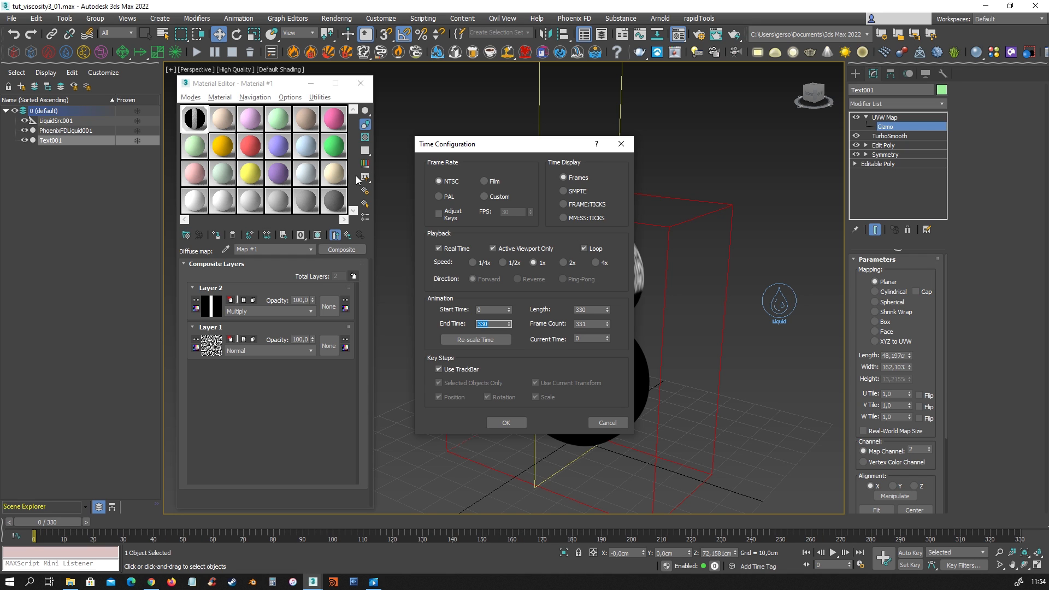
left_click(515, 423)
- Raise the UVW gizmo to about Z 97 cm so the masked band sits just above the 3
middle_click_drag(687, 342, 663, 328)
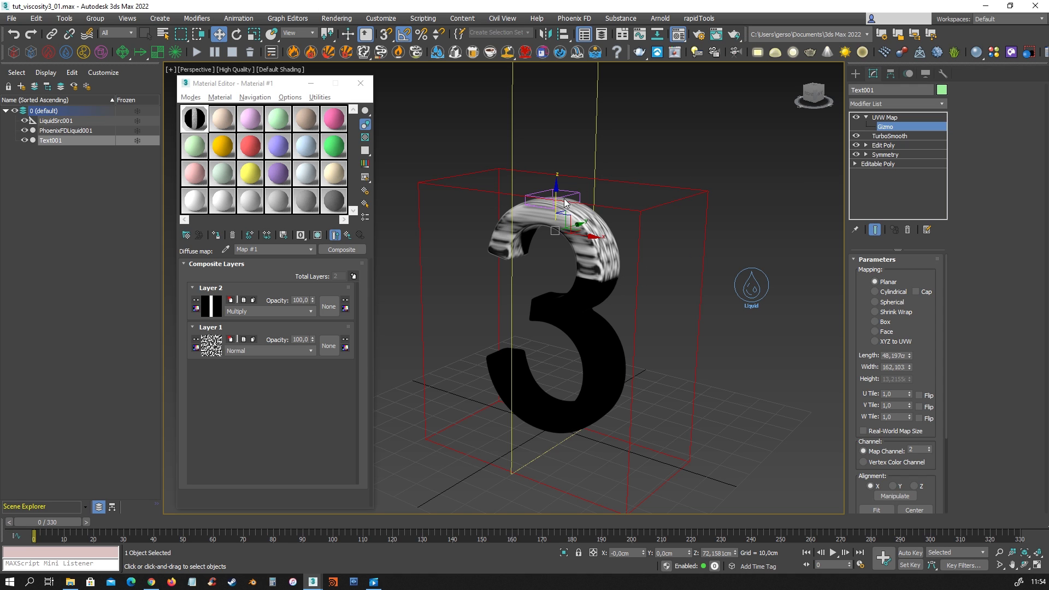
left_click_drag(556, 196, 568, 126)
middle_click_drag(580, 192, 611, 195, "alt")
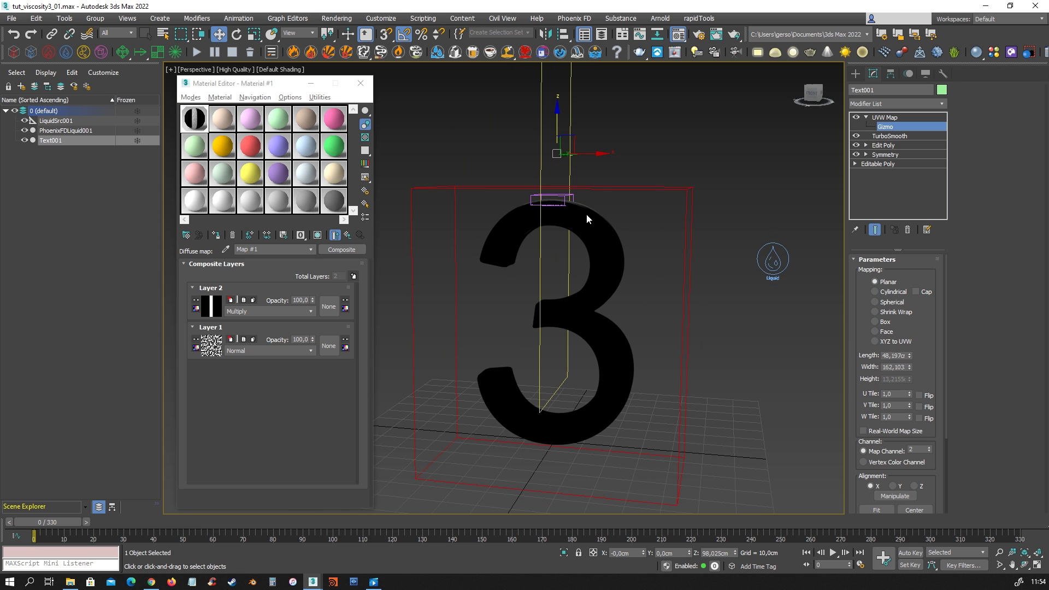
scroll(613, 215, "up", 2)
mouse_move(616, 236)
middle_mouse_down("alt")
mouse_move(598, 253)
mouse_move(604, 233)
middle_mouse_up("alt")
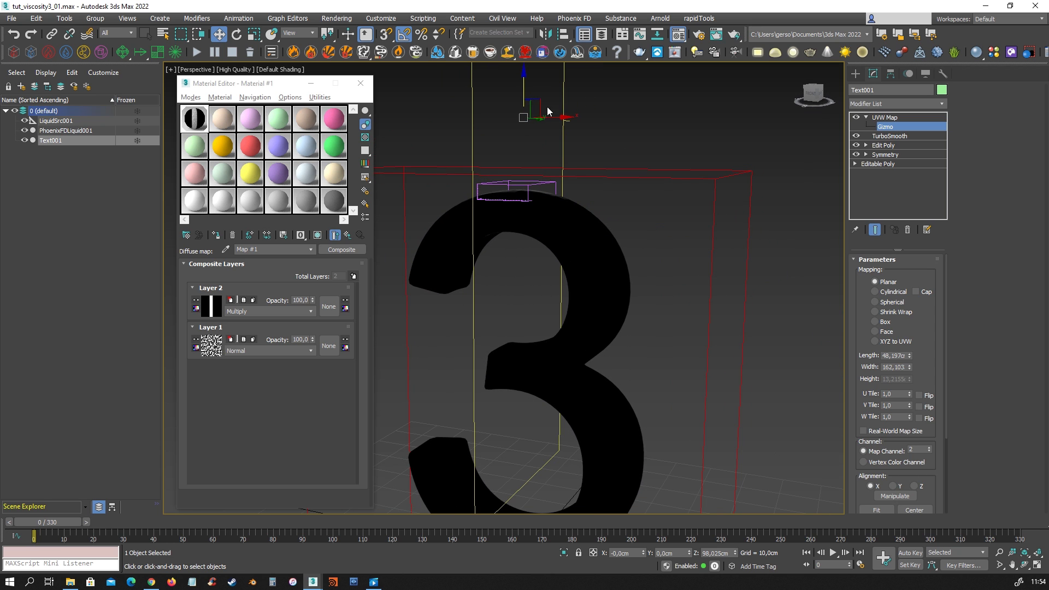
left_click_drag(525, 87, 524, 99)
middle_click_drag(604, 180, 604, 199, "alt")
left_click_drag(524, 94, 524, 86)
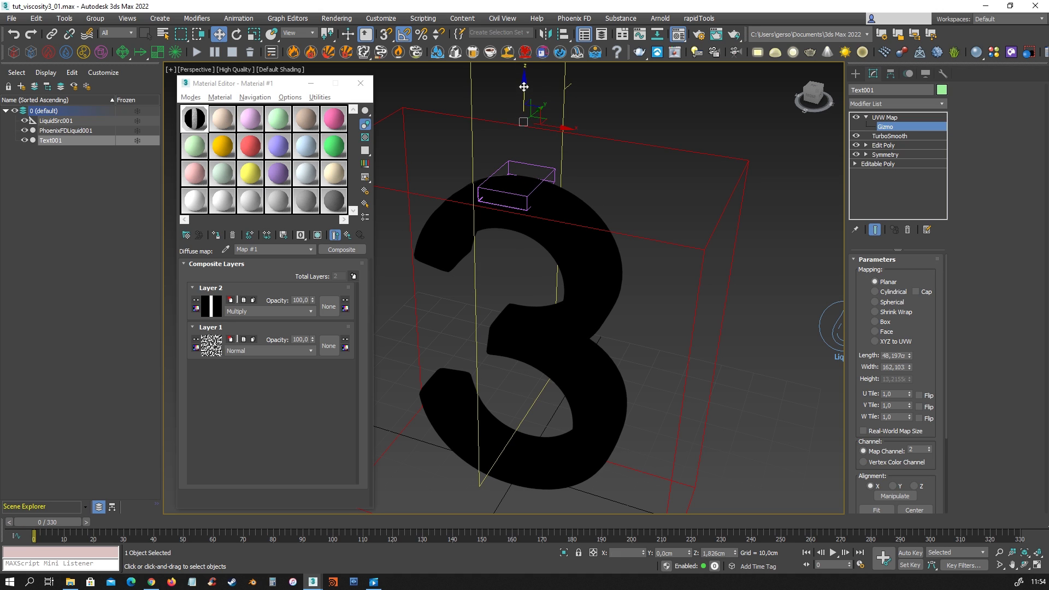
- With Auto Key on at frame 300, lower the UVW gizmo to about Z -14.5 cm beneath the 3
key("n")
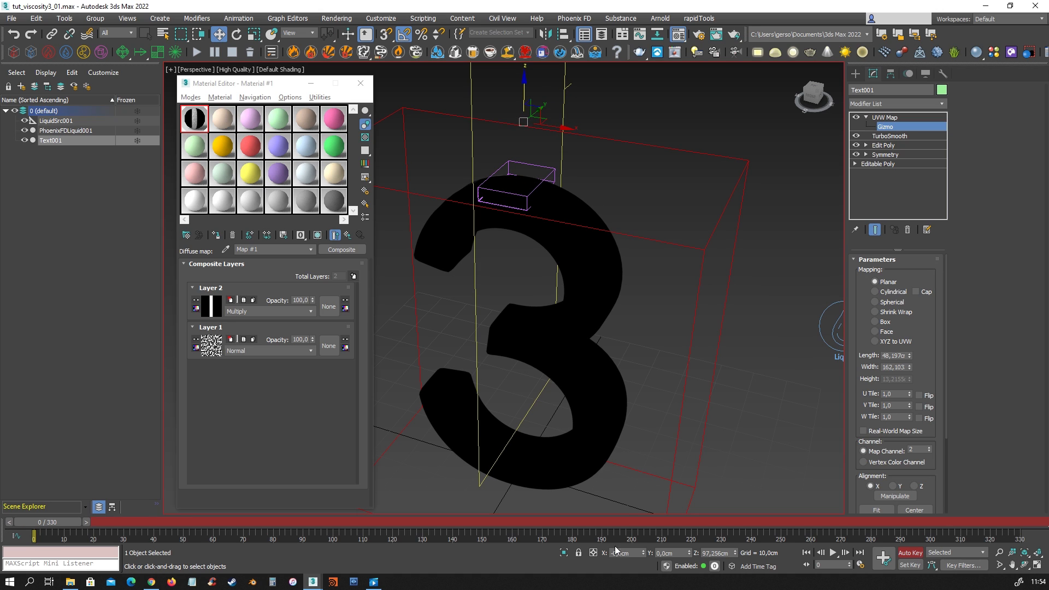
left_click(818, 565)
type("300")
key("Return")
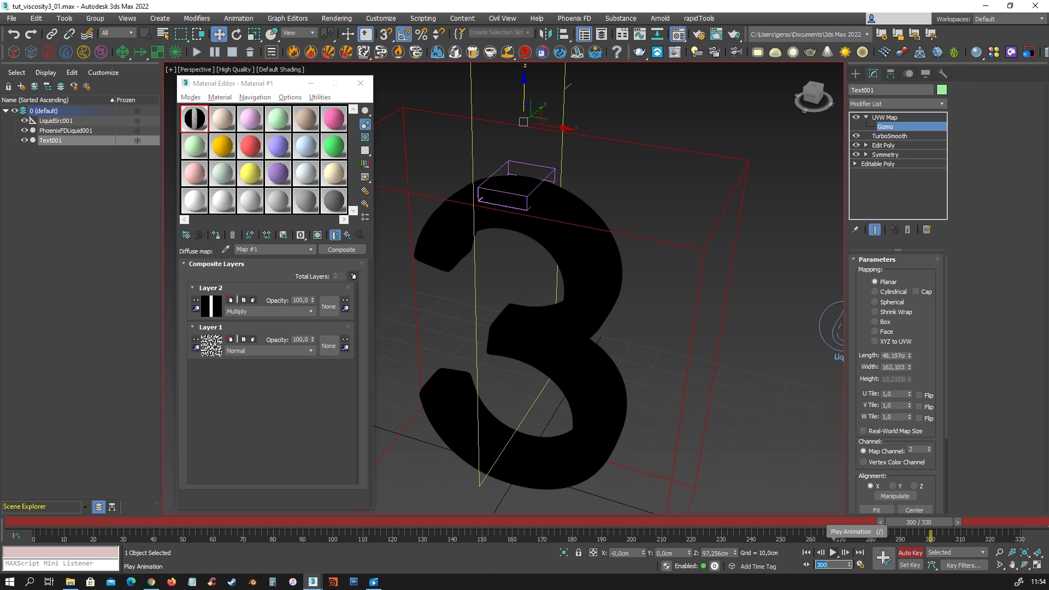
mouse_move(640, 367)
middle_mouse_down()
mouse_move(625, 334)
mouse_move(639, 355)
middle_mouse_up()
scroll(625, 346, "down", 3)
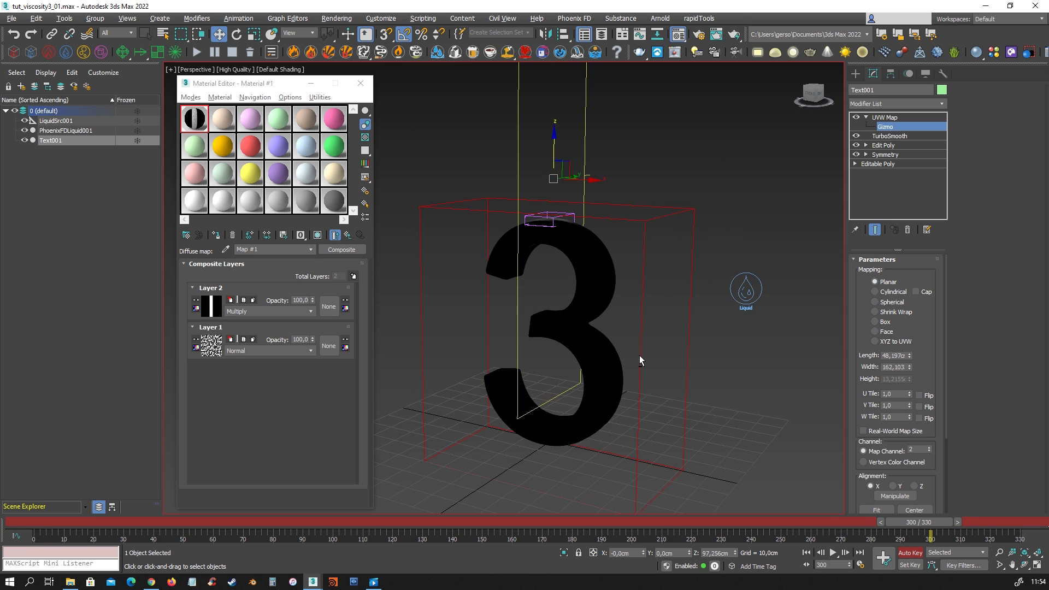
scroll(597, 293, "down", 4)
left_click_drag(577, 192, 604, 328)
- Raise the UVW gizmo slightly to about Z -13.4 cm just below the 3 and turn off Auto Key
scroll(546, 365, "up", 3)
middle_click_drag(628, 407, 640, 377, "alt")
scroll(604, 356, "up", 6)
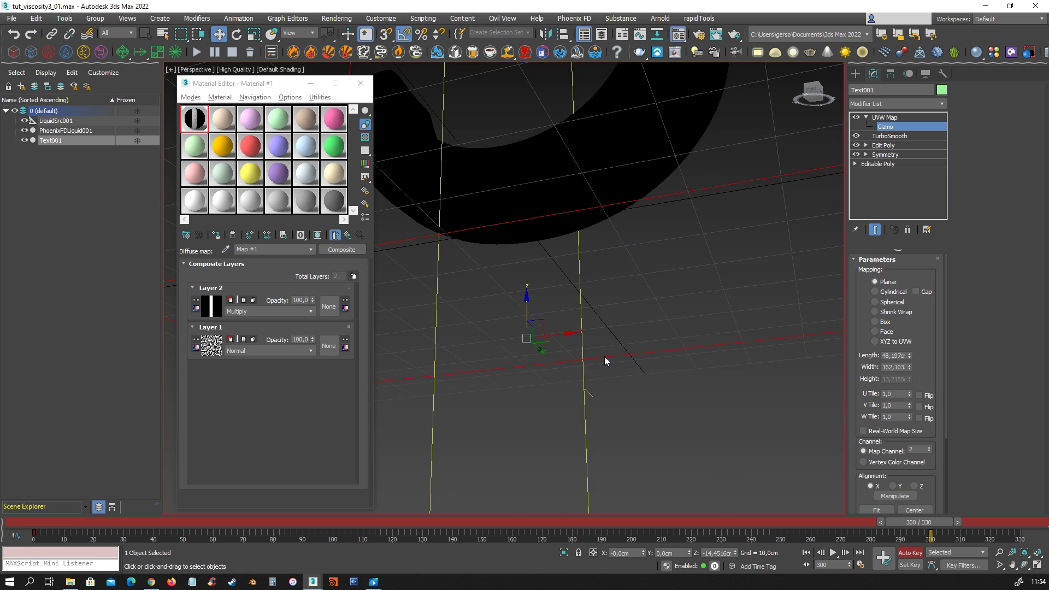
mouse_move(526, 310)
left_mouse_down()
mouse_move(529, 281)
mouse_move(533, 300)
left_mouse_up()
scroll(597, 307, "down", 10)
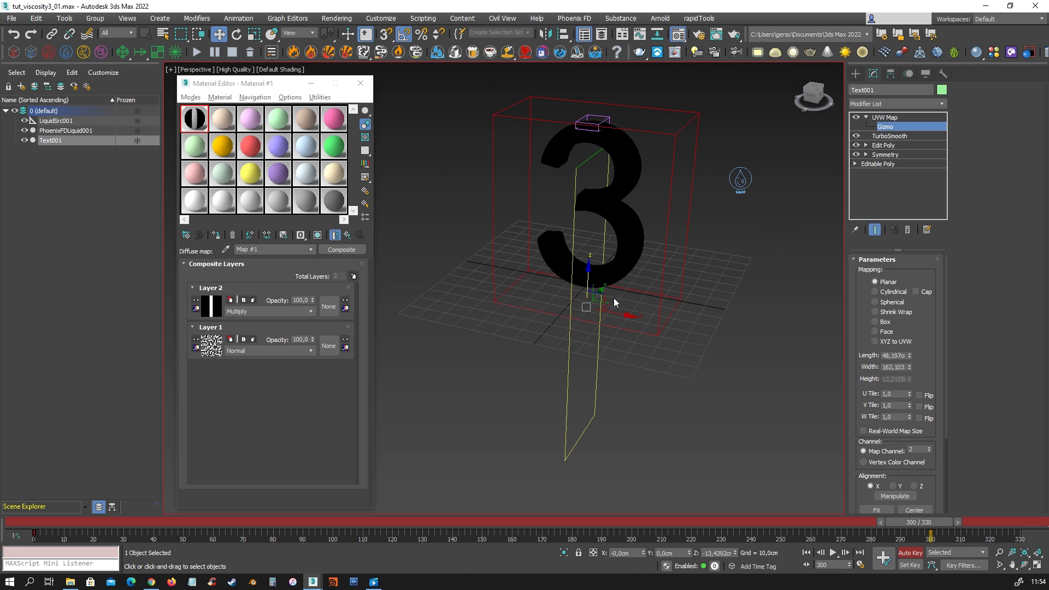
left_click(910, 552)
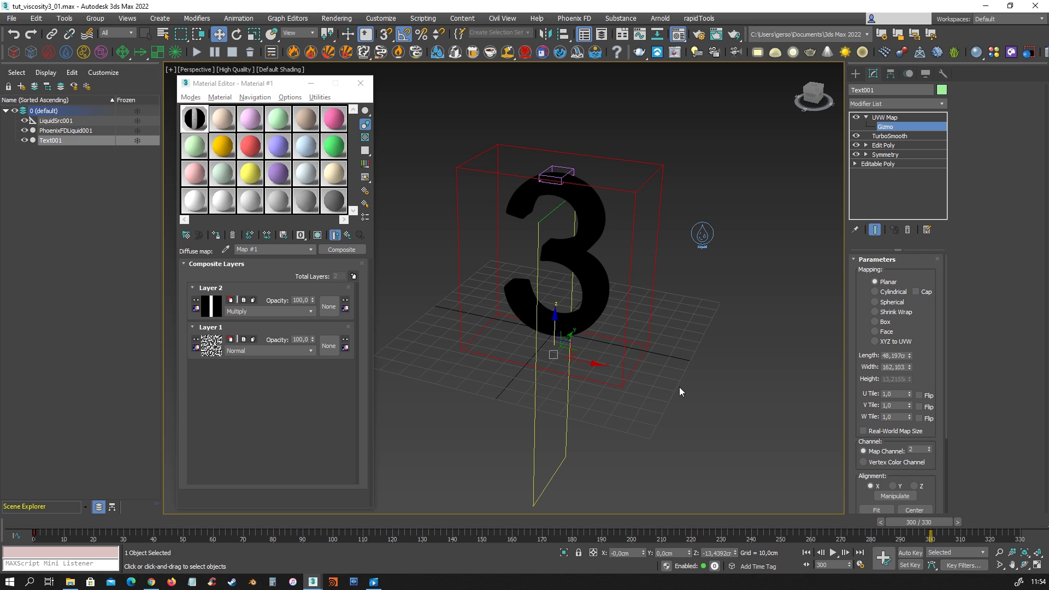
- Open the Curve Editor and display the UVW Map gizmo's position curves across the whole animation range
left_click(284, 22)
left_click(292, 35)
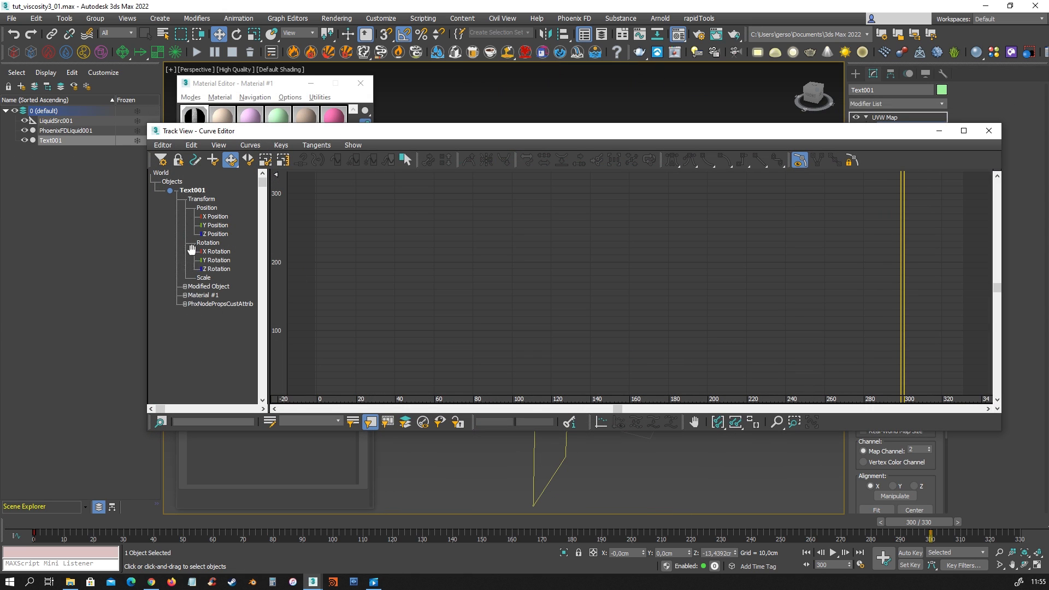
left_click(185, 286)
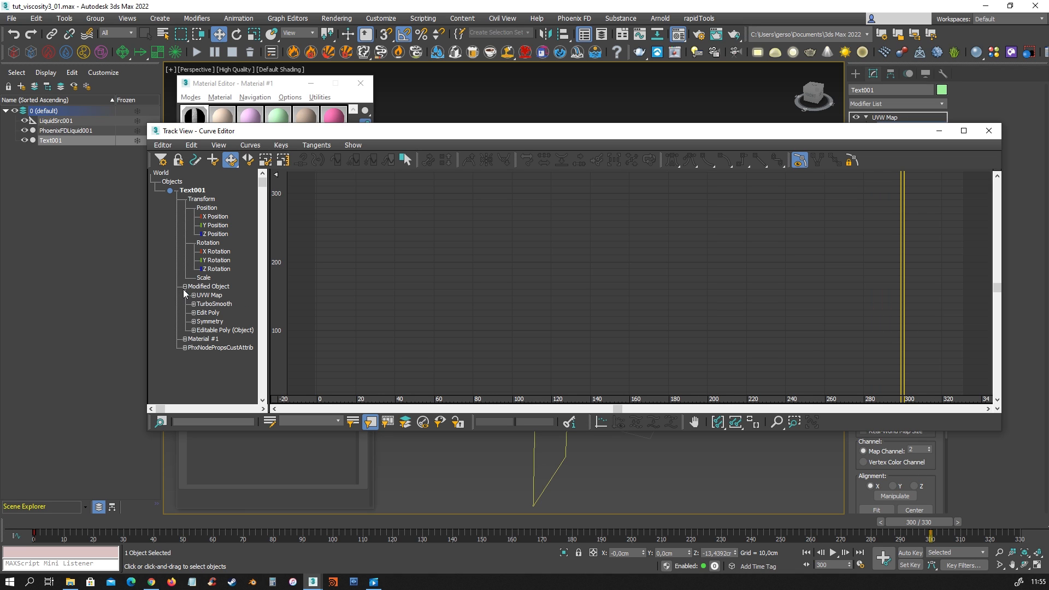
left_click(194, 295)
left_click(221, 313)
middle_click_drag(719, 334, 731, 259)
left_click(776, 420)
left_click_drag(765, 382, 630, 295)
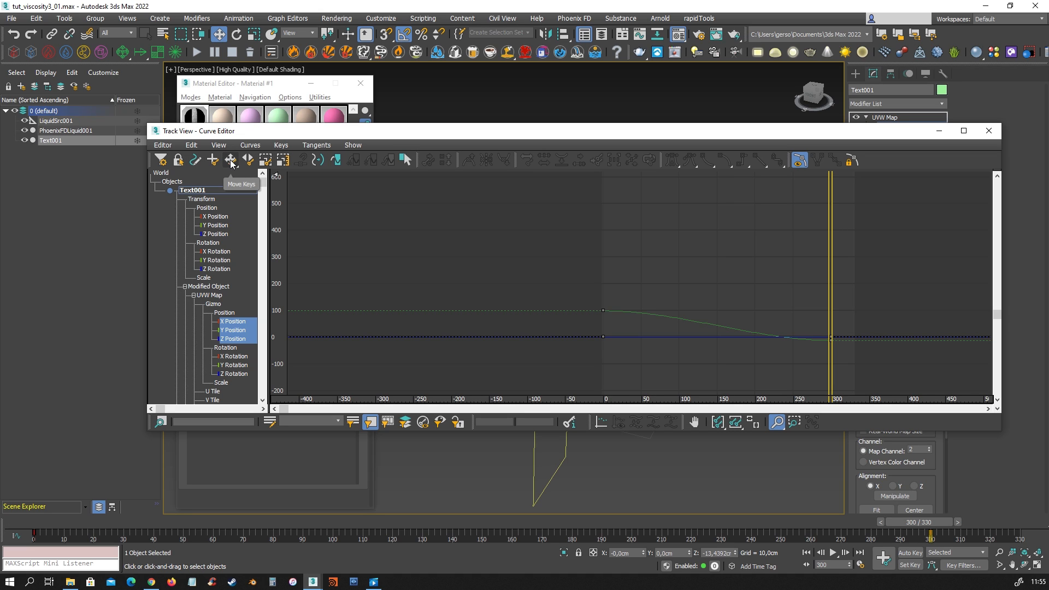
- Set the tangents of all the gizmo's position keys to linear and close the Curve Editor
left_click(231, 160)
left_click_drag(538, 264, 891, 367)
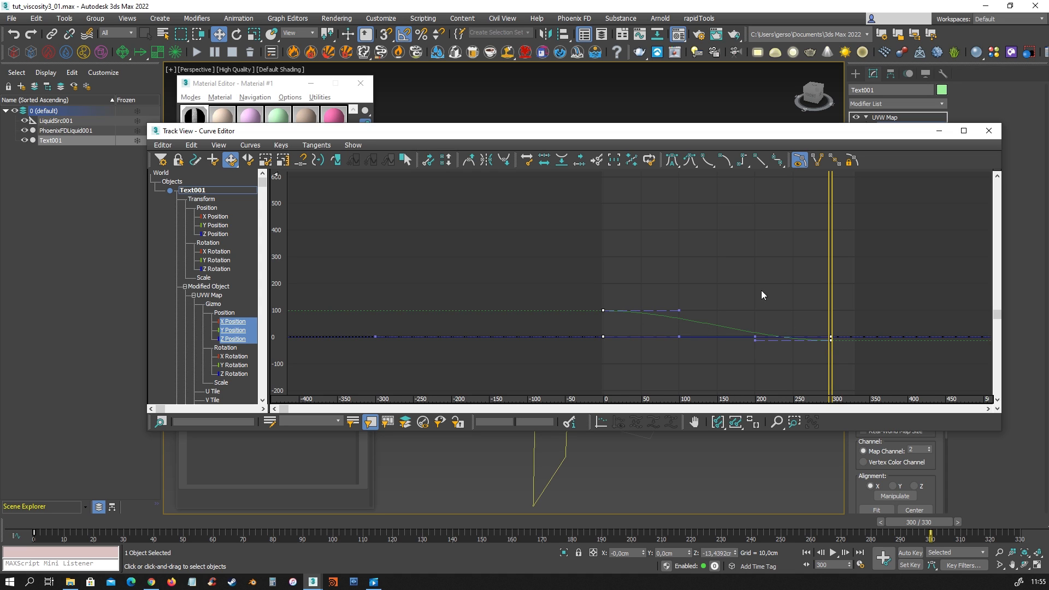
left_click(759, 160)
left_click(988, 132)
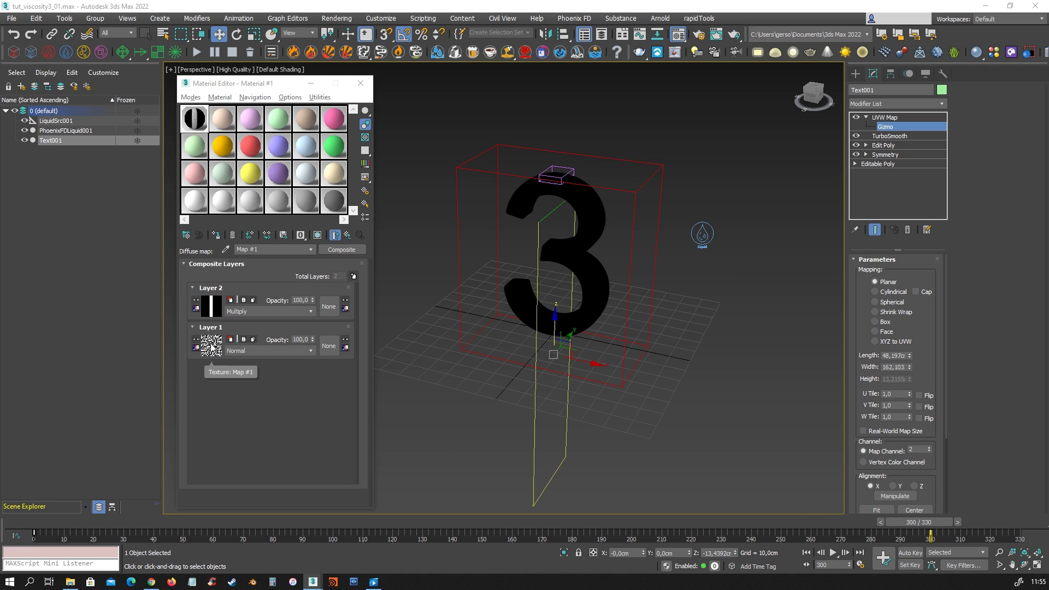
- Scrub the timeline back and forth to check how the masked noise band travels down the 3
scroll(578, 209, "up", 3)
scroll(567, 291, "down", 1)
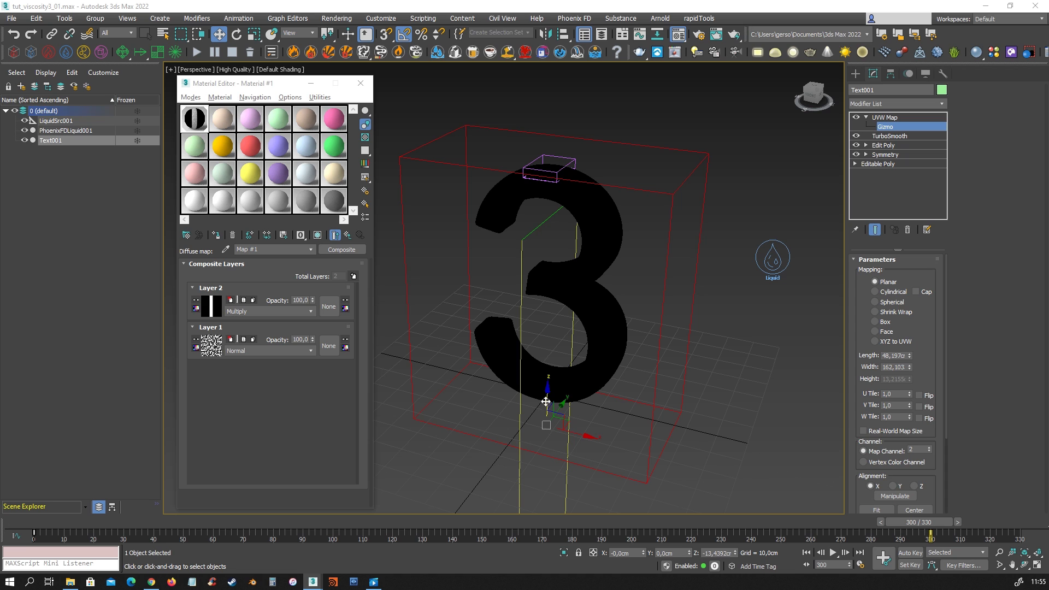
left_click_drag(922, 522, 384, 497)
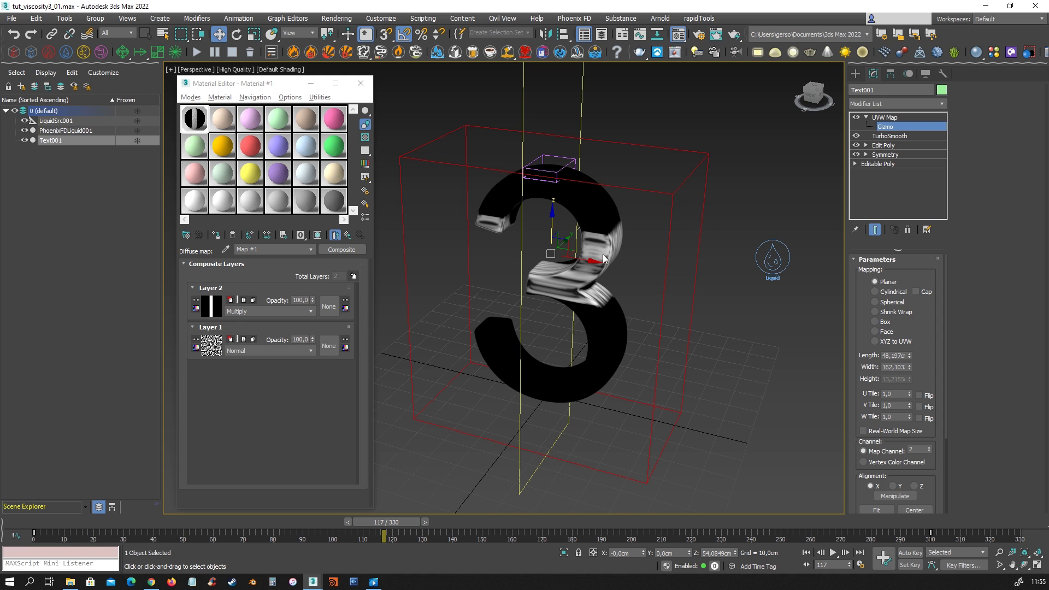
left_click_drag(399, 521, 931, 510)
- Animate the Phase of the Layer 1 Noise map with Auto Key at frame 300, then turn Auto Key off
key("w")
left_click(910, 552)
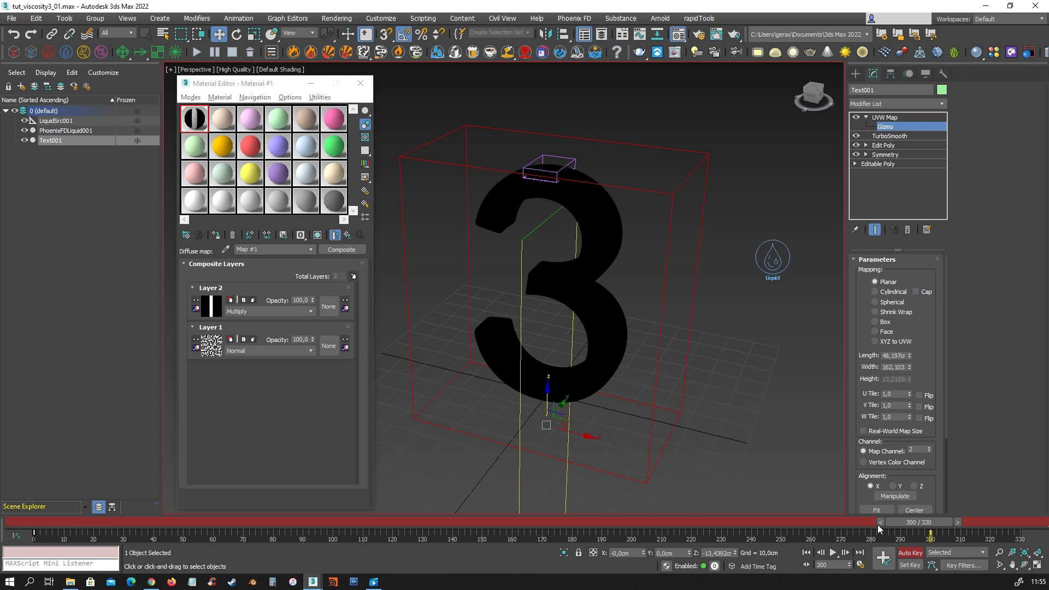
left_click(211, 348)
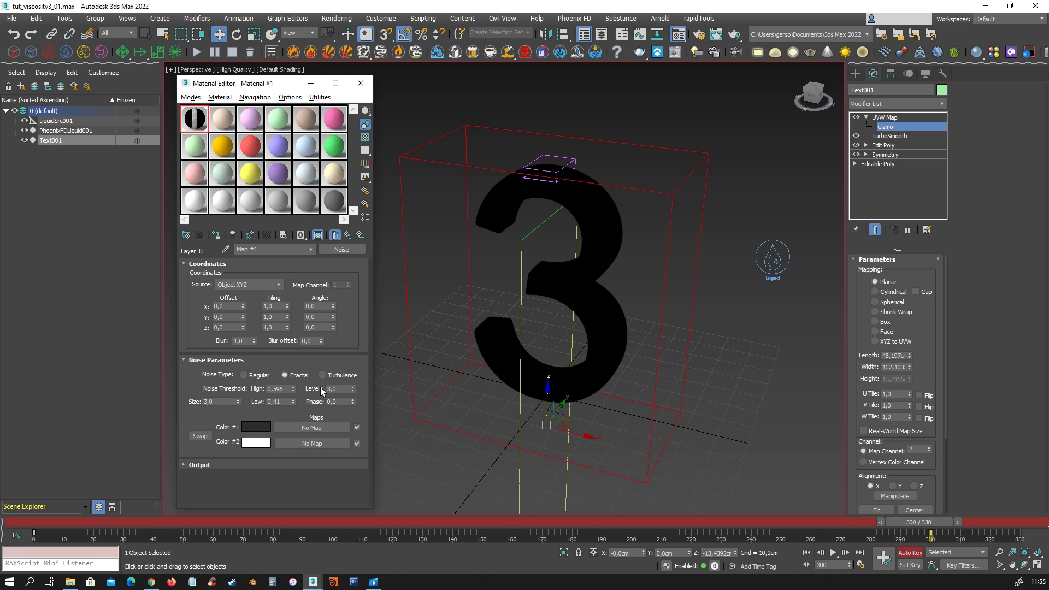
left_click(340, 402)
left_click(915, 553)
- Scrub the timeline and hide Layer 2 of the Composite map to examine the noise phase animation on the whole 3
left_click_drag(903, 522, 582, 526)
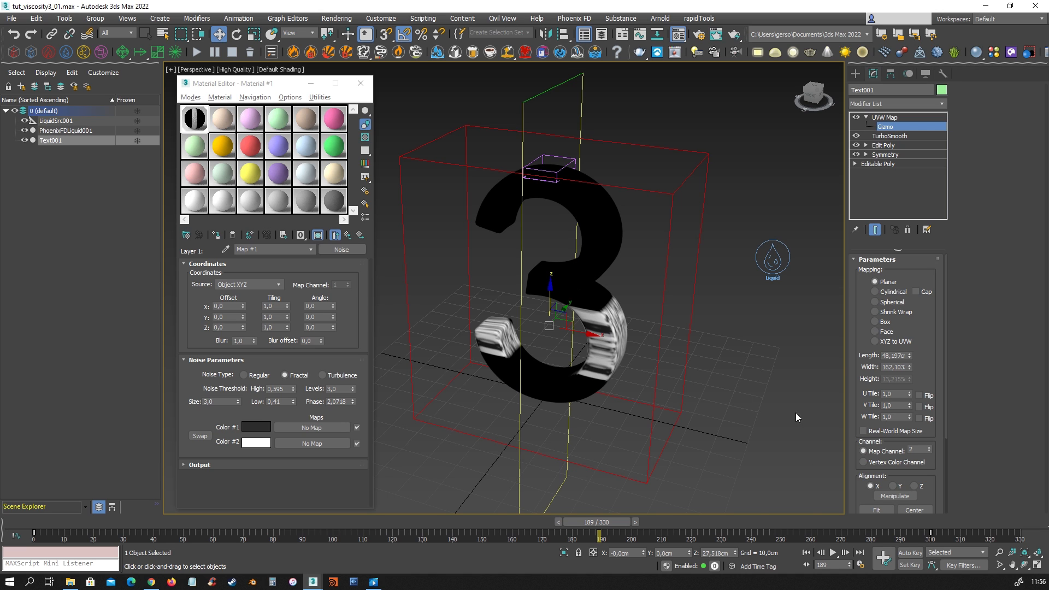
left_click_drag(587, 524, 311, 514)
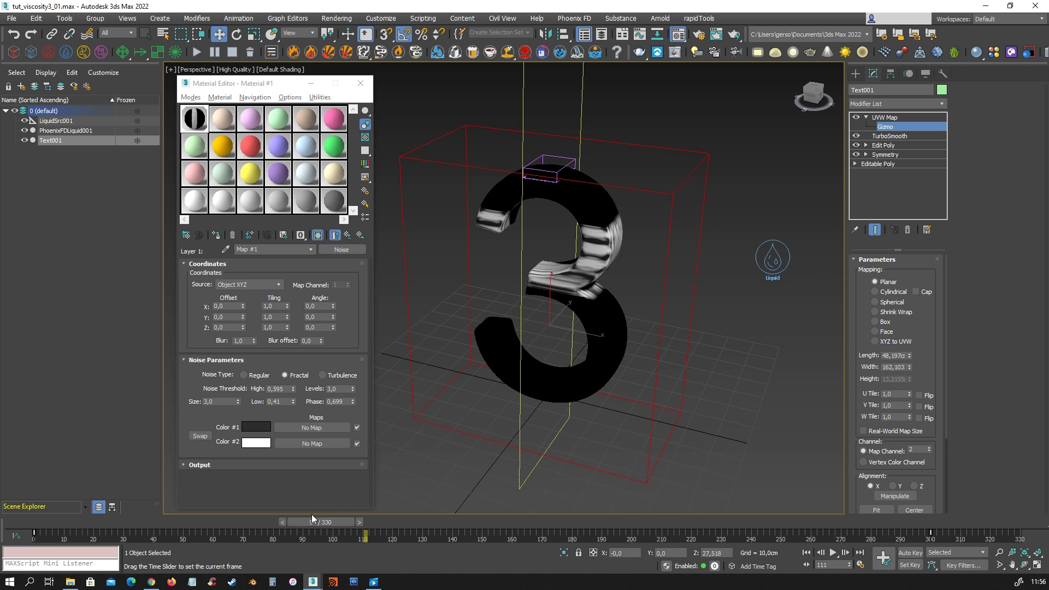
left_click(347, 236)
left_click(196, 300)
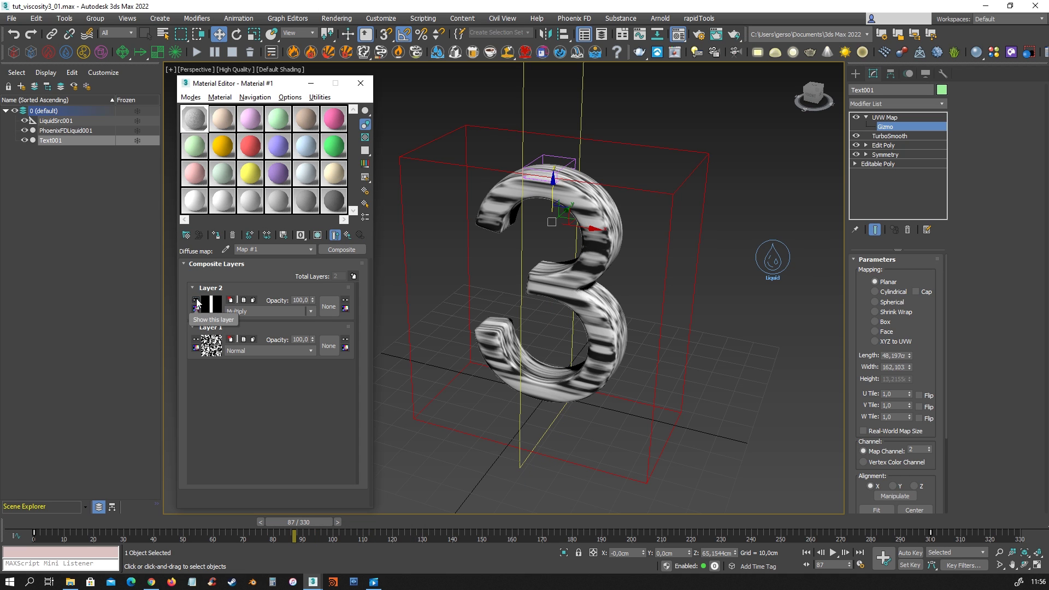
left_click_drag(321, 518, 337, 519)
key("w")
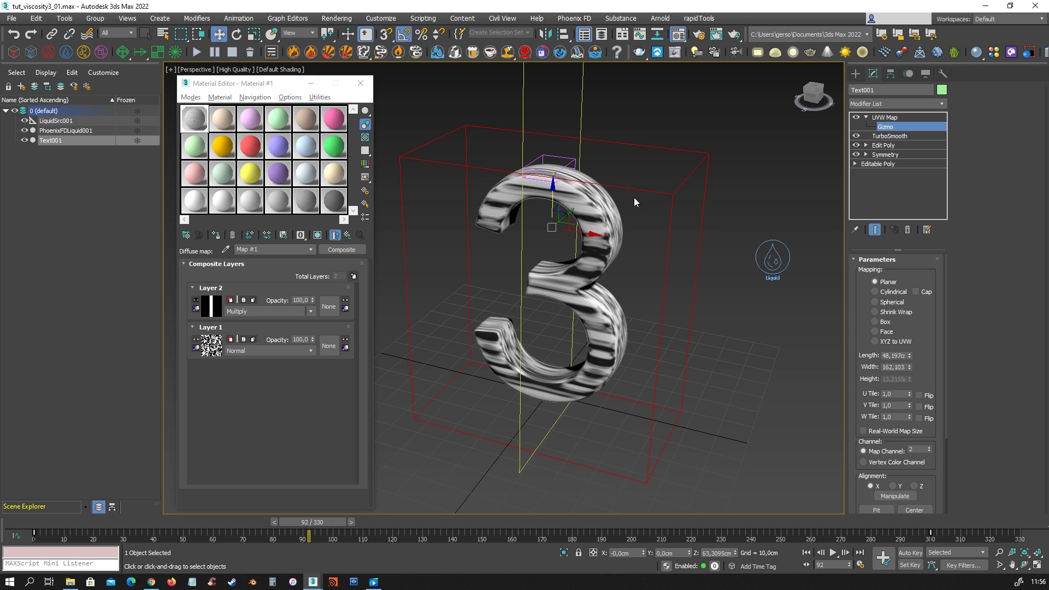
- Compare the map animation in Standard and High Quality viewport modes by scrubbing between about frames 92 and 158
left_click(240, 71)
left_click(244, 138)
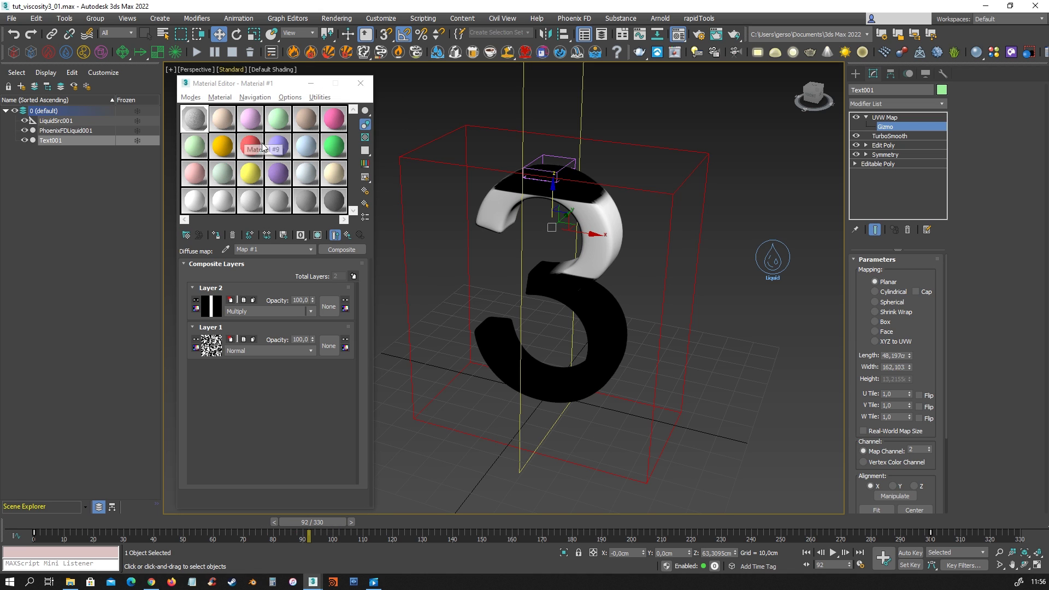
left_click_drag(326, 521, 506, 522)
left_click(239, 68)
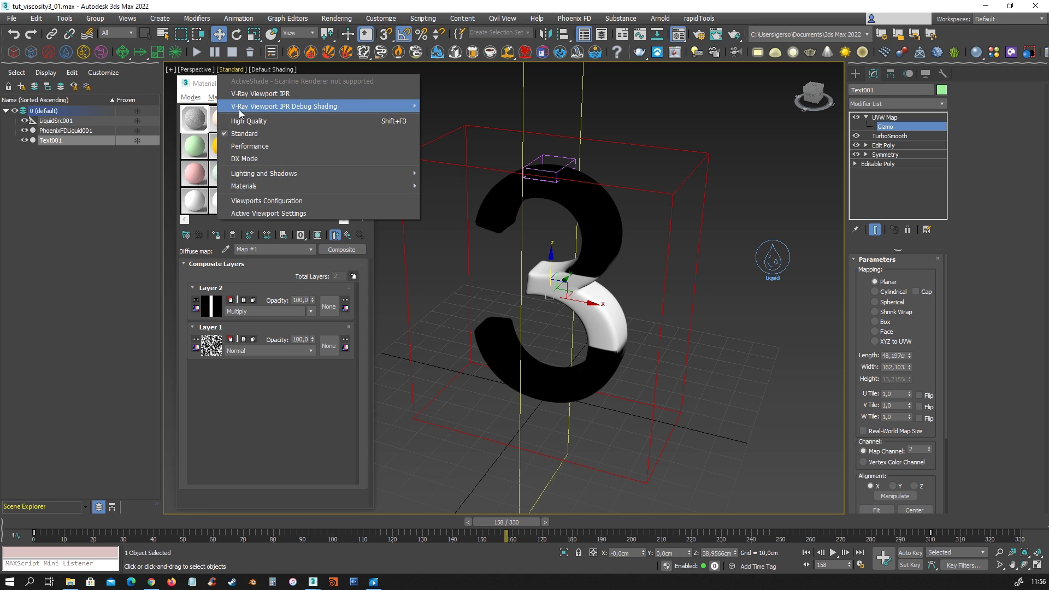
left_click(244, 125)
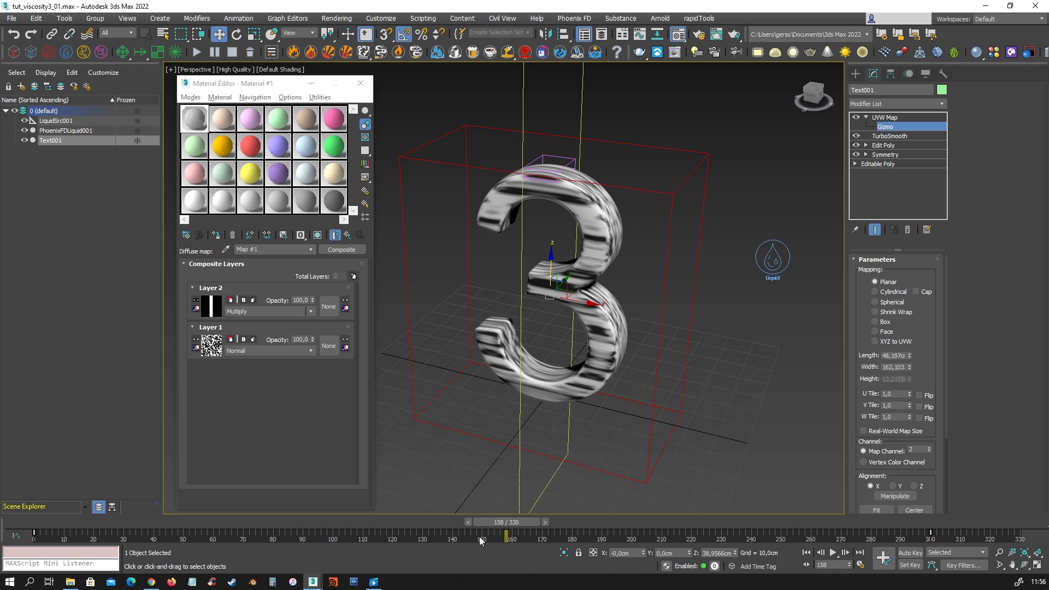
mouse_move(513, 524)
left_mouse_down()
mouse_move(548, 522)
mouse_move(358, 524)
mouse_move(500, 532)
left_mouse_up()
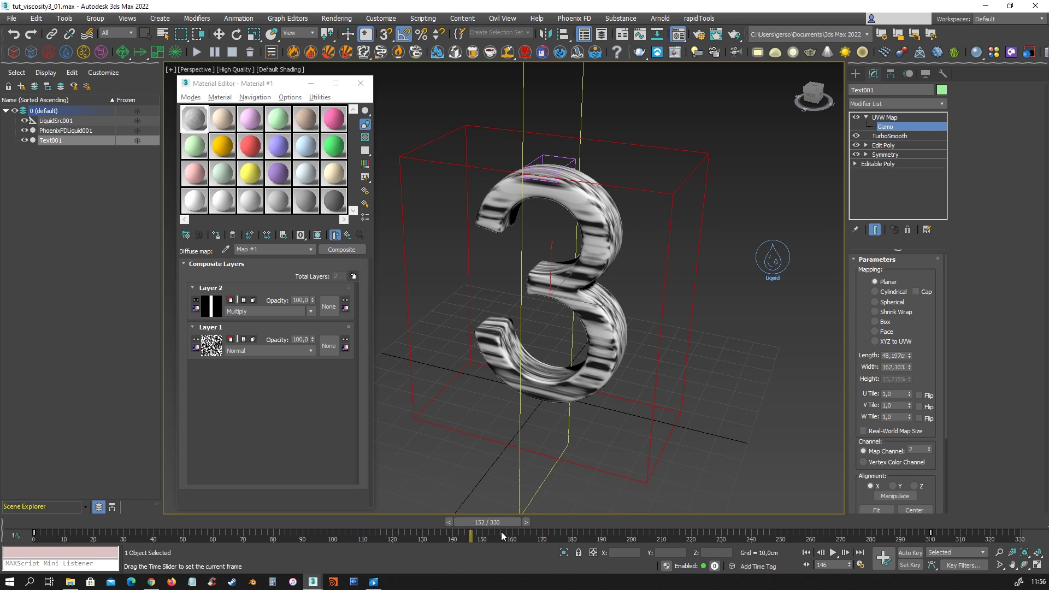
key("w")
- Open the Layer 1 Noise map and toggle the end-result display to inspect its effect on the 3
left_click(212, 346)
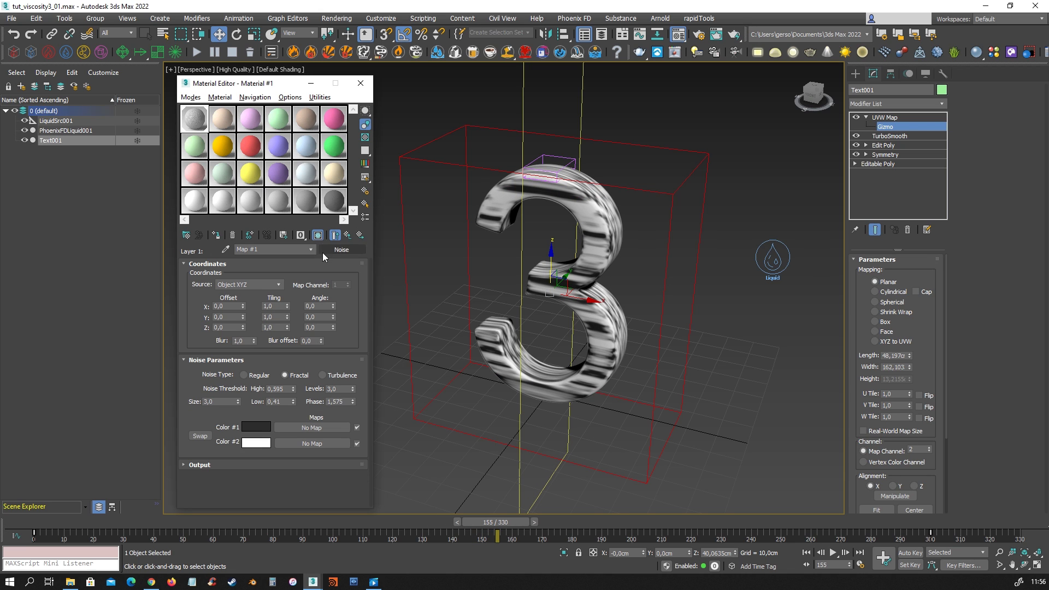
left_click(317, 236)
left_click(317, 236)
mouse_move(642, 376)
middle_mouse_down("alt")
mouse_move(627, 366)
mouse_move(635, 376)
middle_mouse_up("alt")
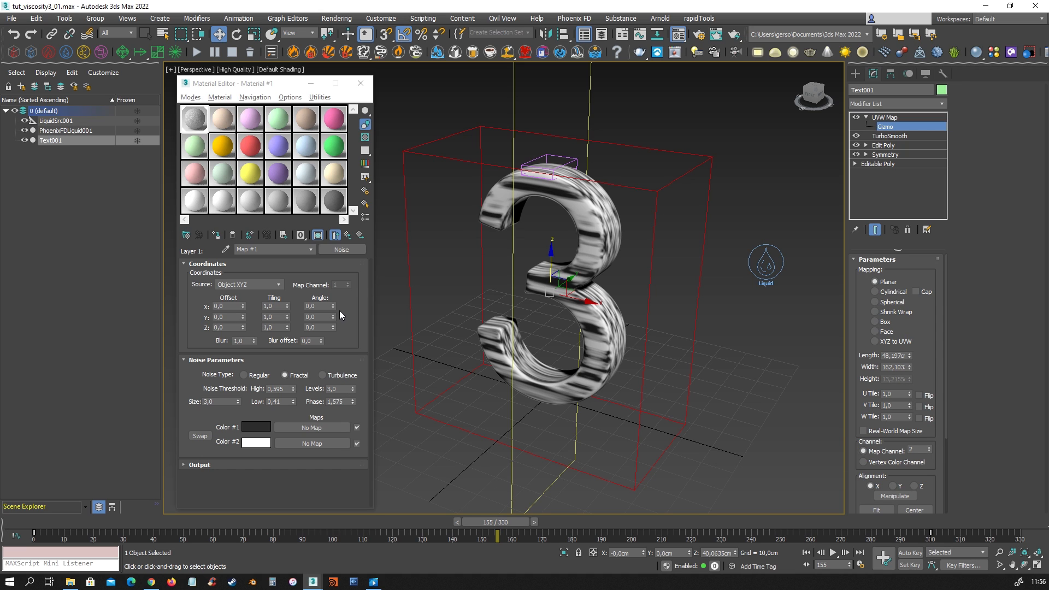
- Switch the viewport to Standard quality, go to frame 37 and return to the Composite map to show Layer 2 again
left_click(236, 70)
left_click(240, 133)
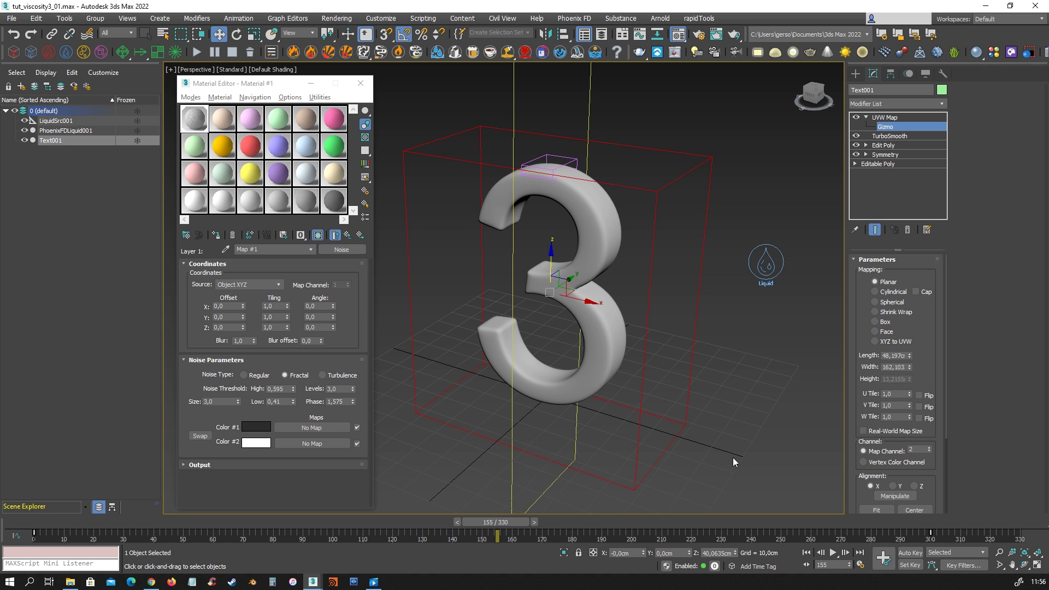
left_click_drag(497, 522, 157, 503)
left_click(347, 234)
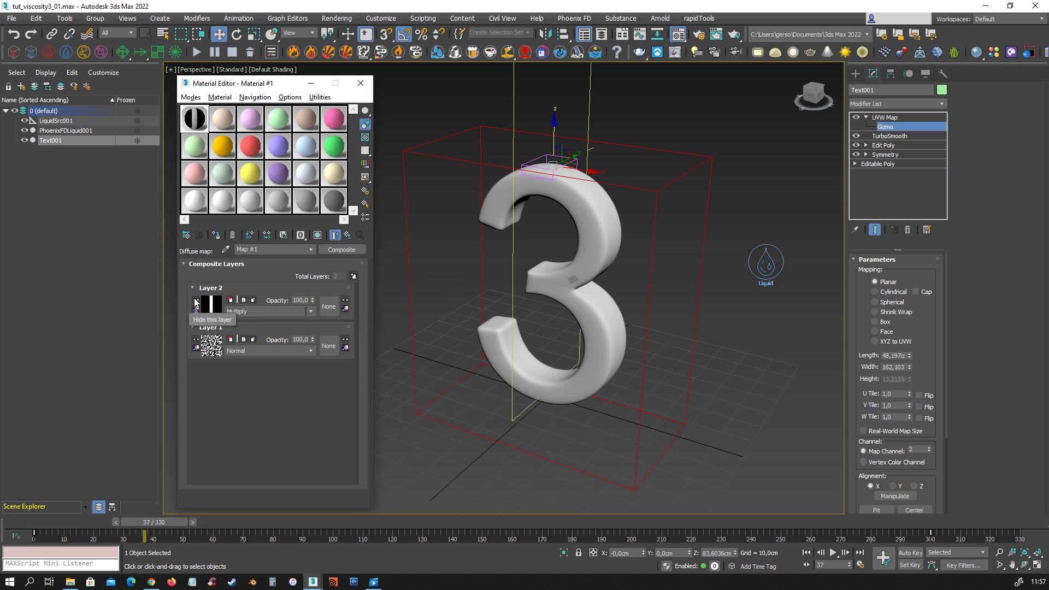
- Switch the perspective viewport to High Quality display and scrub the timeline to frame 108 to preview the moving mask on the 3
left_click_drag(146, 523, 547, 534)
left_click(218, 34)
left_click(231, 69)
left_click(247, 121)
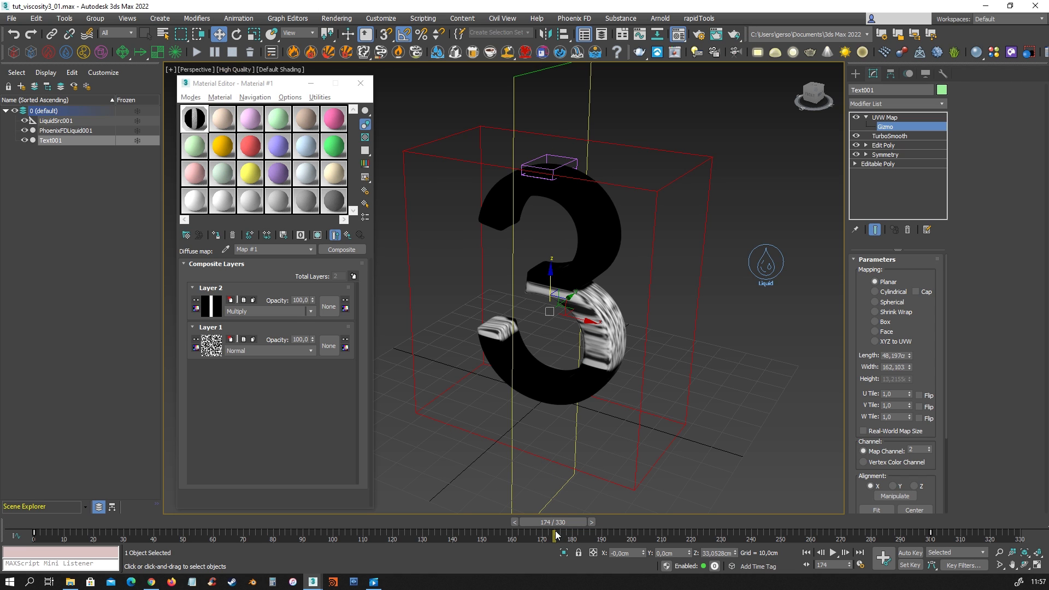
left_click_drag(566, 529, 238, 523)
left_click(374, 523)
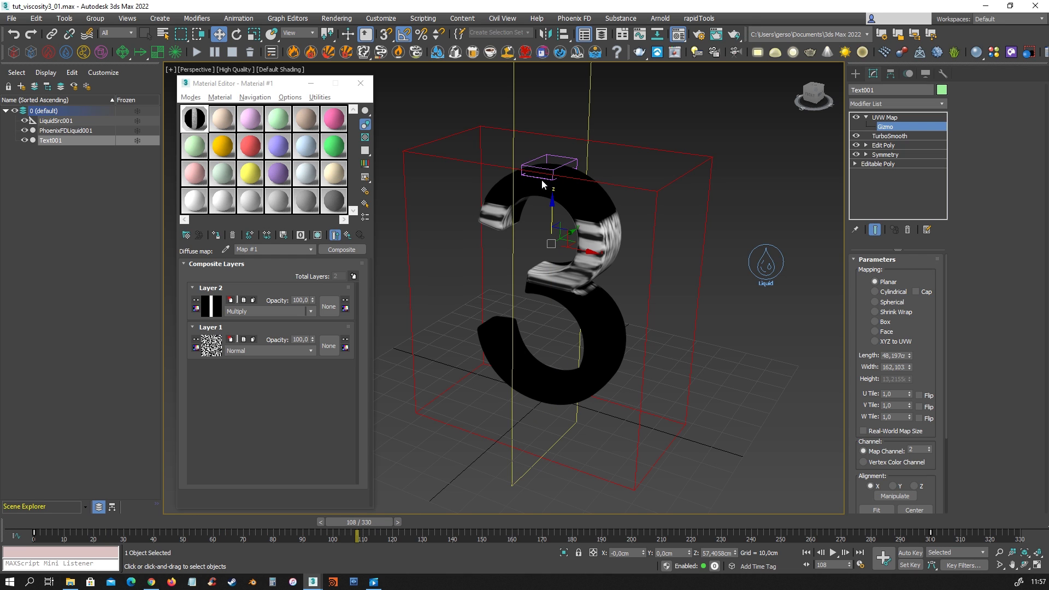
- Examine the streaked mask band on the 3 and its gizmo from several angles
middle_click_drag(611, 181, 501, 204, "alt")
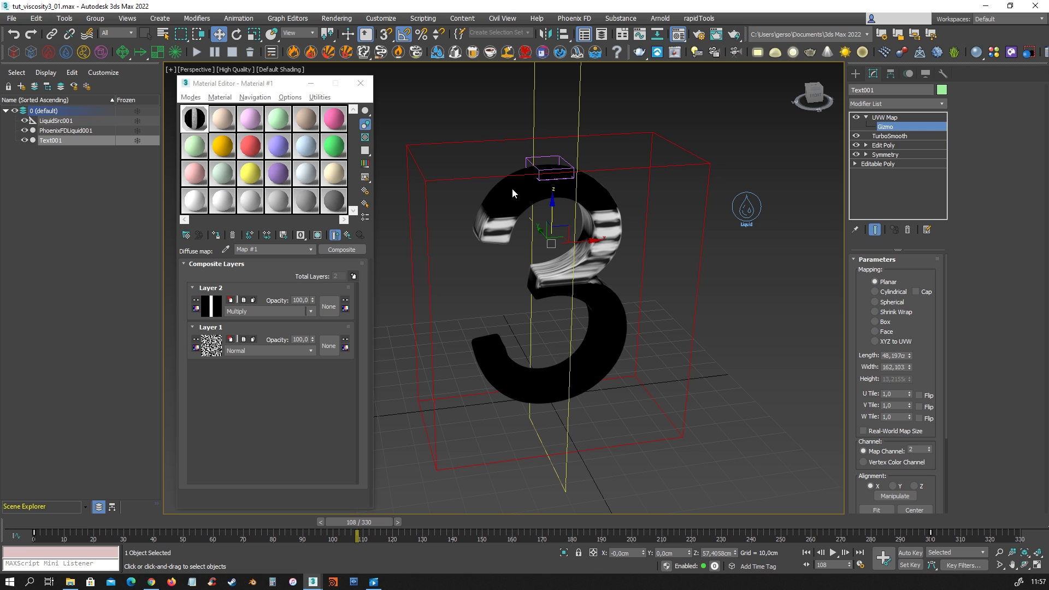
middle_click_drag(636, 265, 576, 205, "alt")
scroll(573, 192, "up", 3)
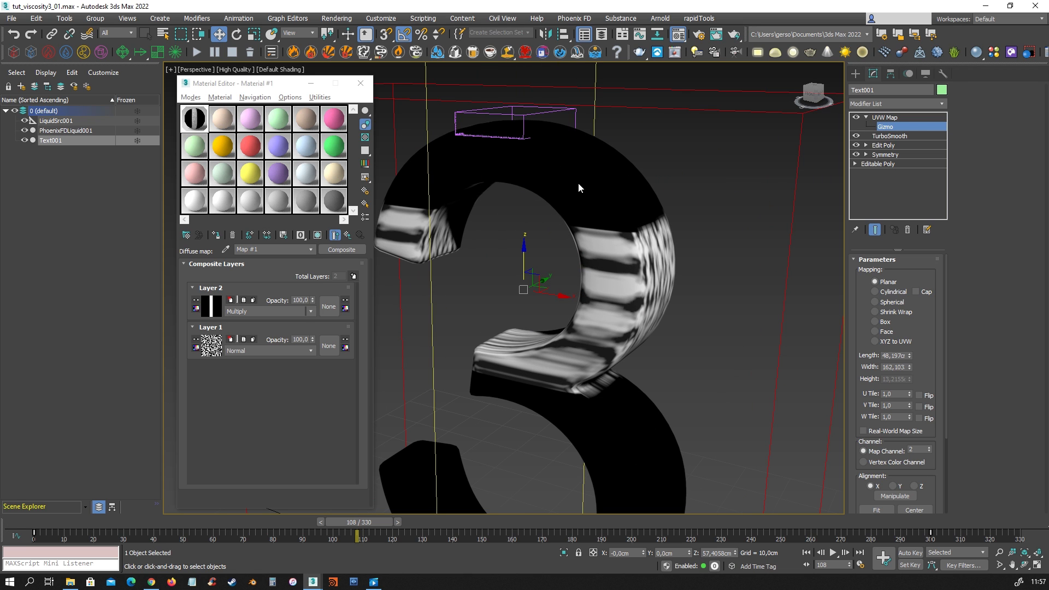
middle_click_drag(556, 240, 556, 203, "alt")
scroll(535, 217, "down", 2)
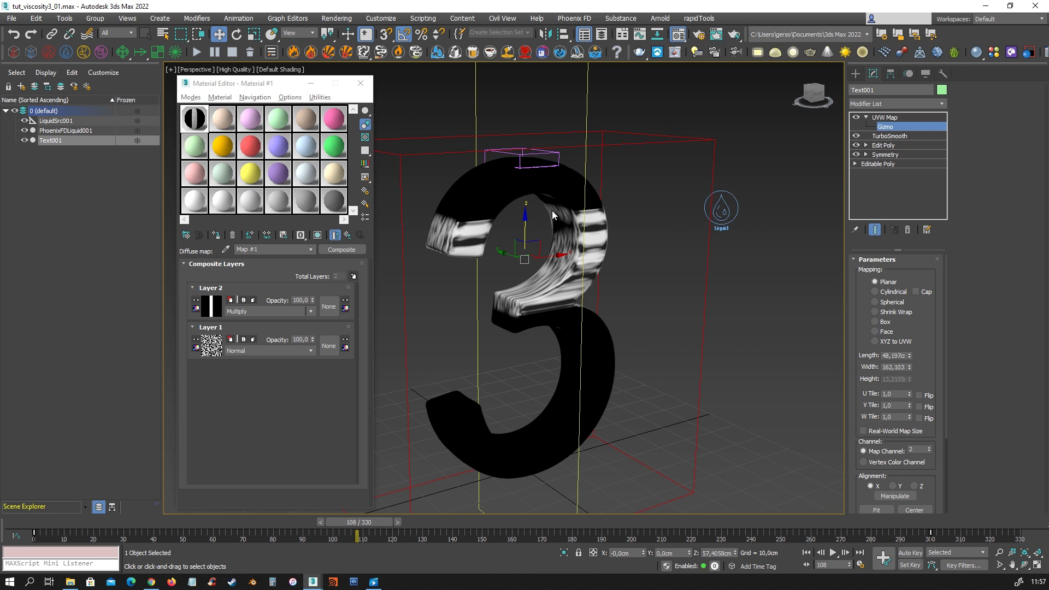
middle_click_drag(698, 281, 635, 290, "alt")
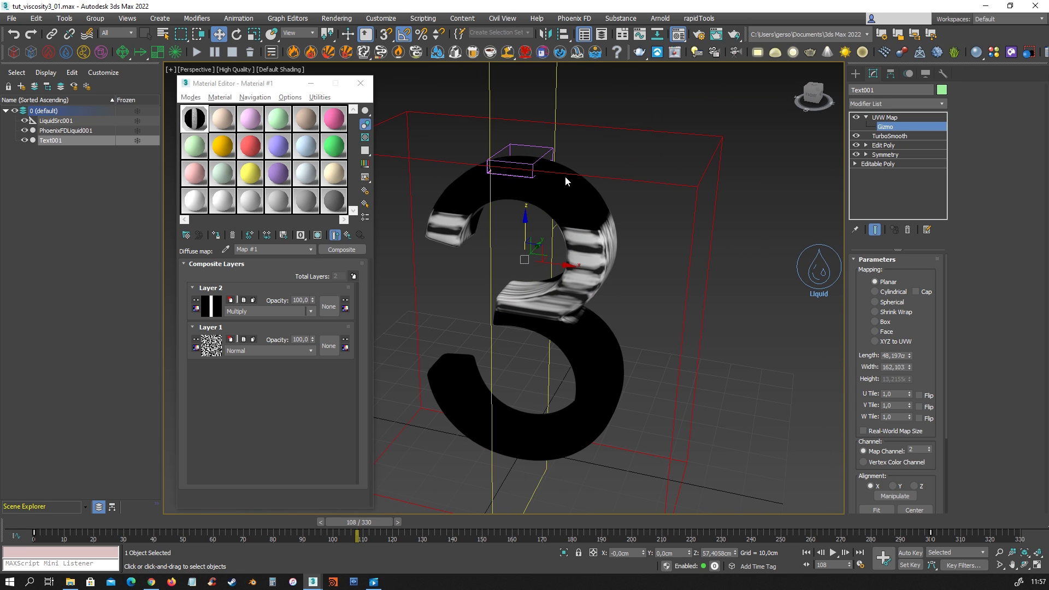
middle_click_drag(569, 185, 559, 215, "alt")
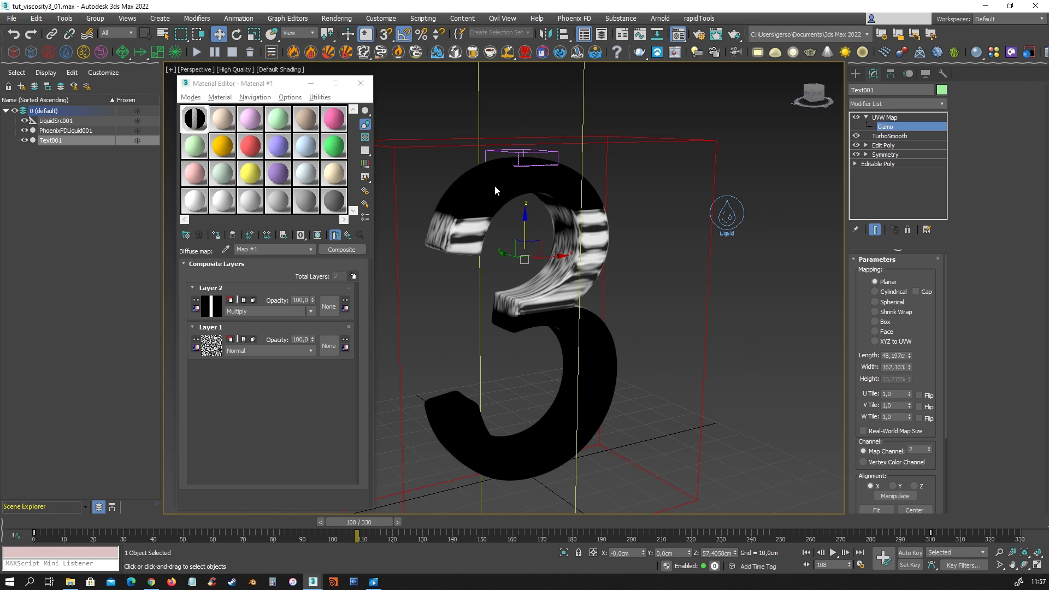
middle_click_drag(530, 175, 617, 302, "alt")
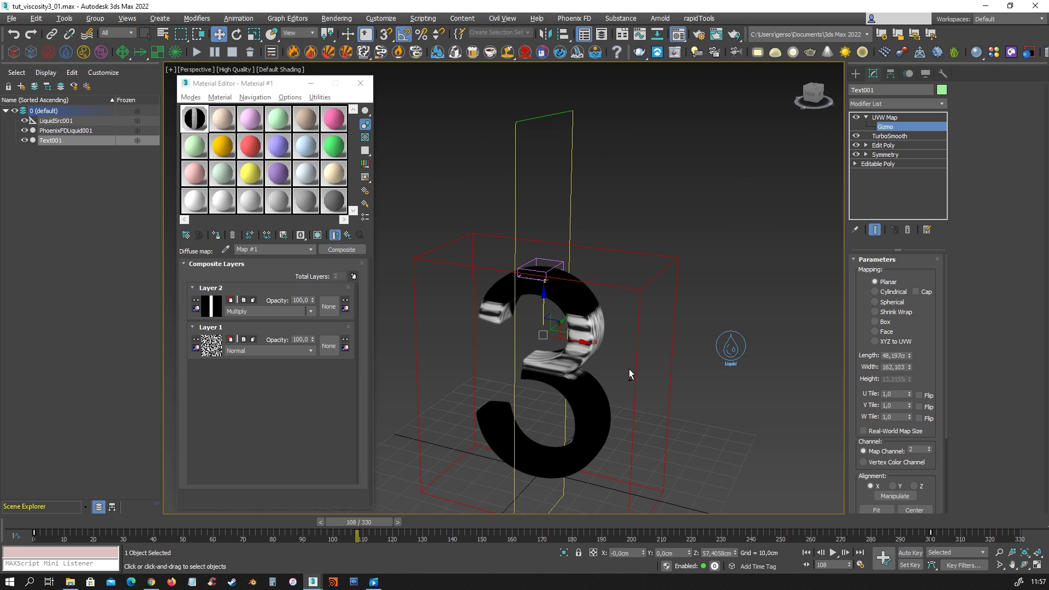
middle_click_drag(628, 369, 585, 257, "alt")
middle_click_drag(560, 320, 622, 317, "alt")
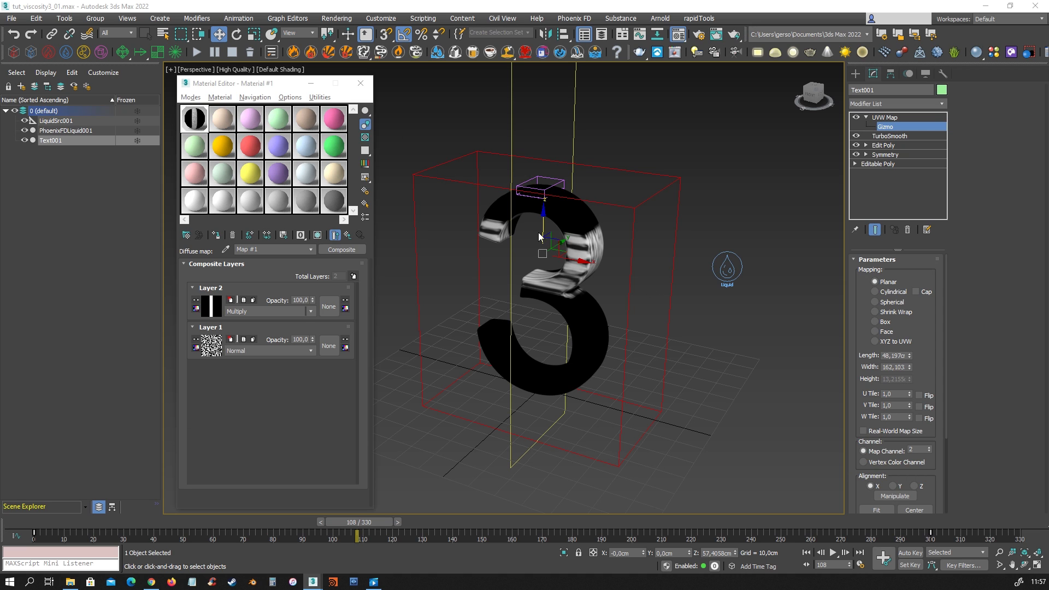
middle_click_drag(586, 261, 588, 269)
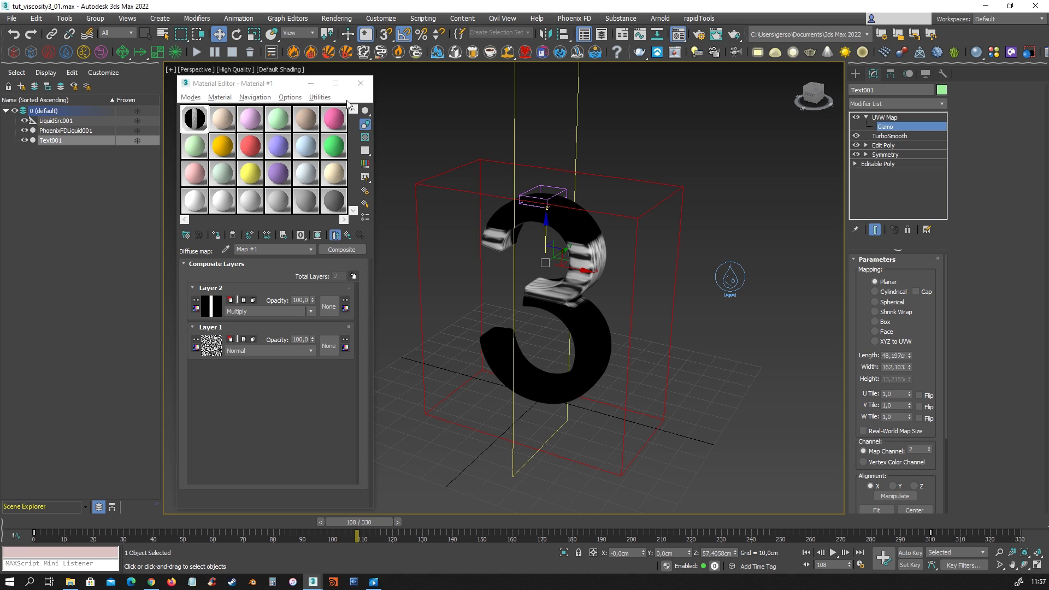
- Place a Phoenix Turbulence helper beside the simulation grid and set its strength to 1000
left_click_drag(141, 53, 140, 136)
left_click_drag(737, 397, 772, 432)
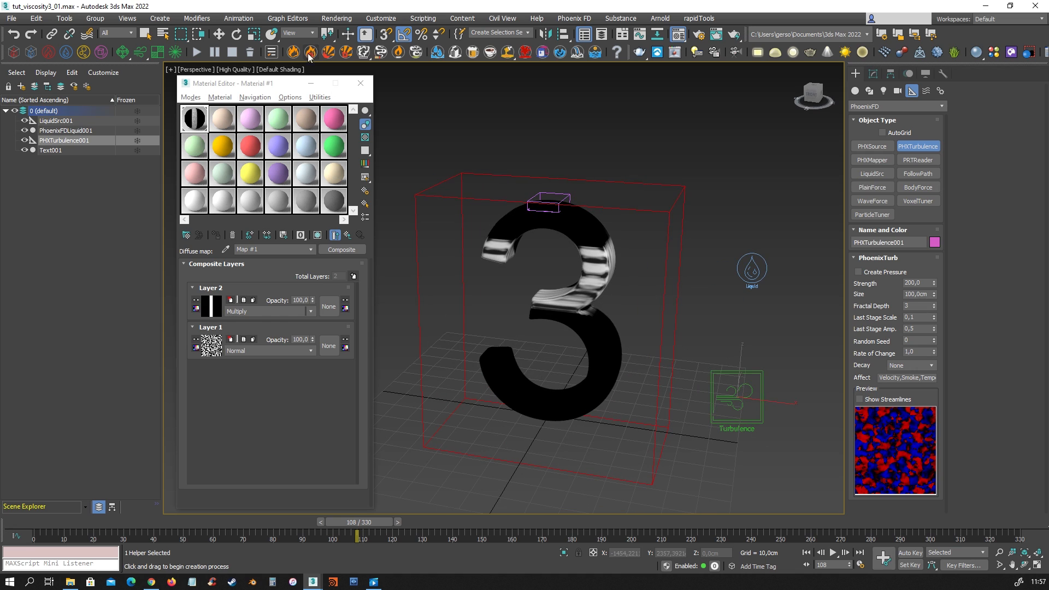
left_click(218, 34)
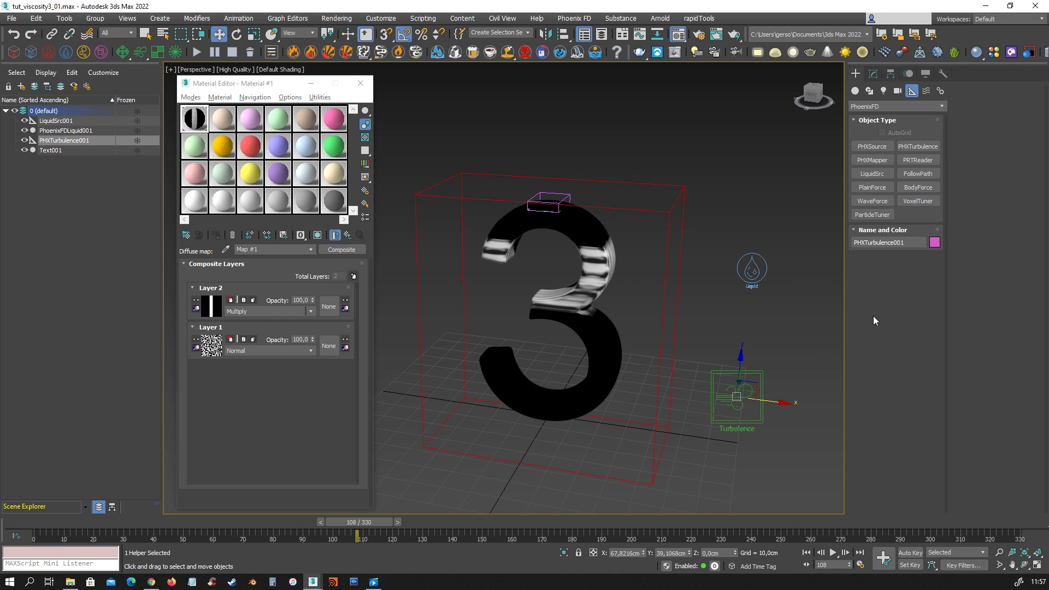
left_click(873, 73)
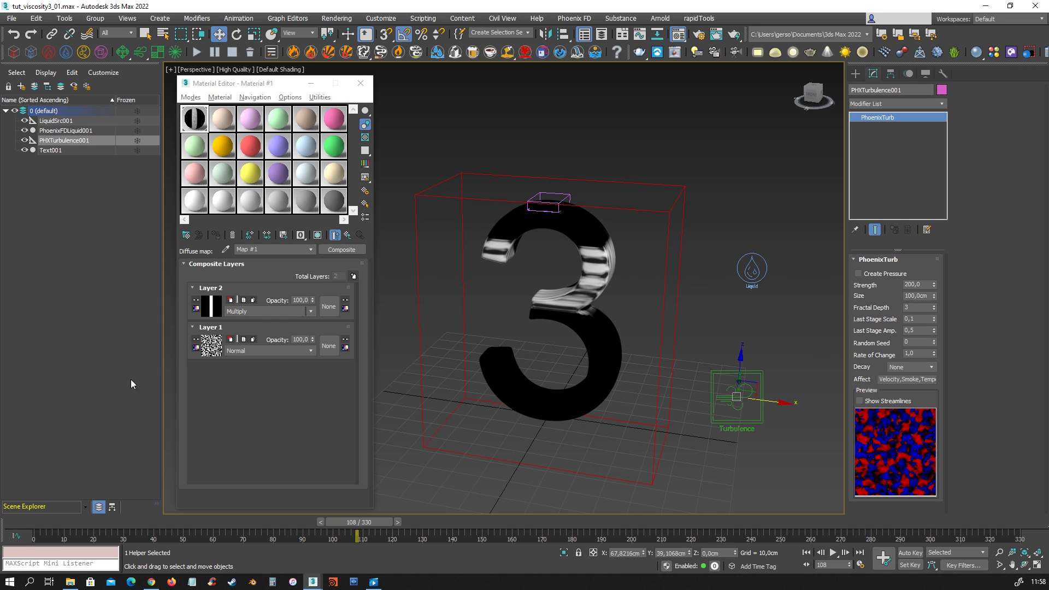
double_click(923, 284)
type("1000")
key("Return")
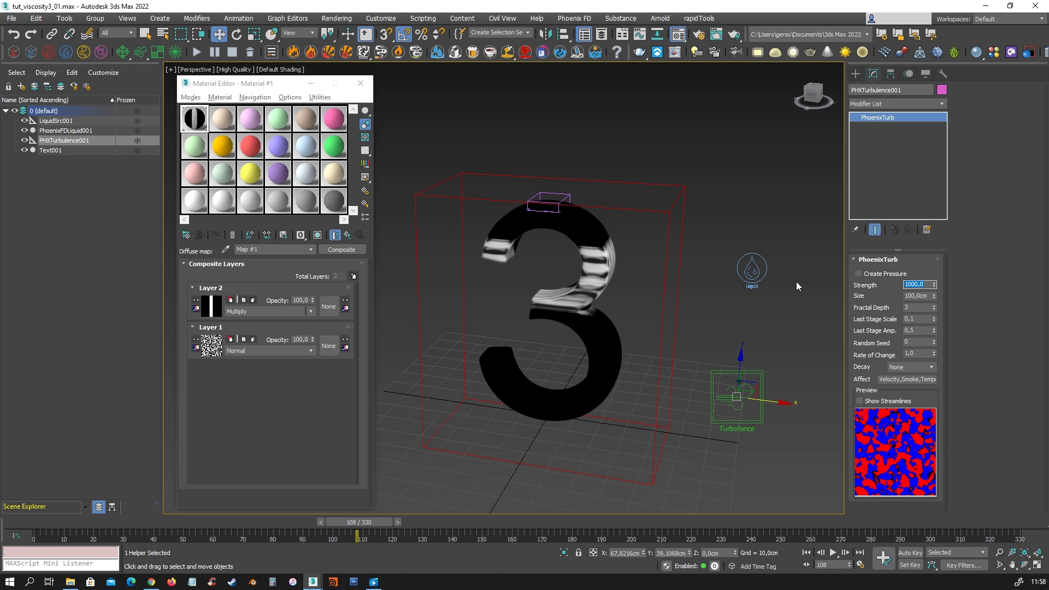
- Place a Phoenix Particle Tuner helper next to the turbulence helper and show its parameters for editing
middle_click_drag(767, 349, 682, 306, "alt")
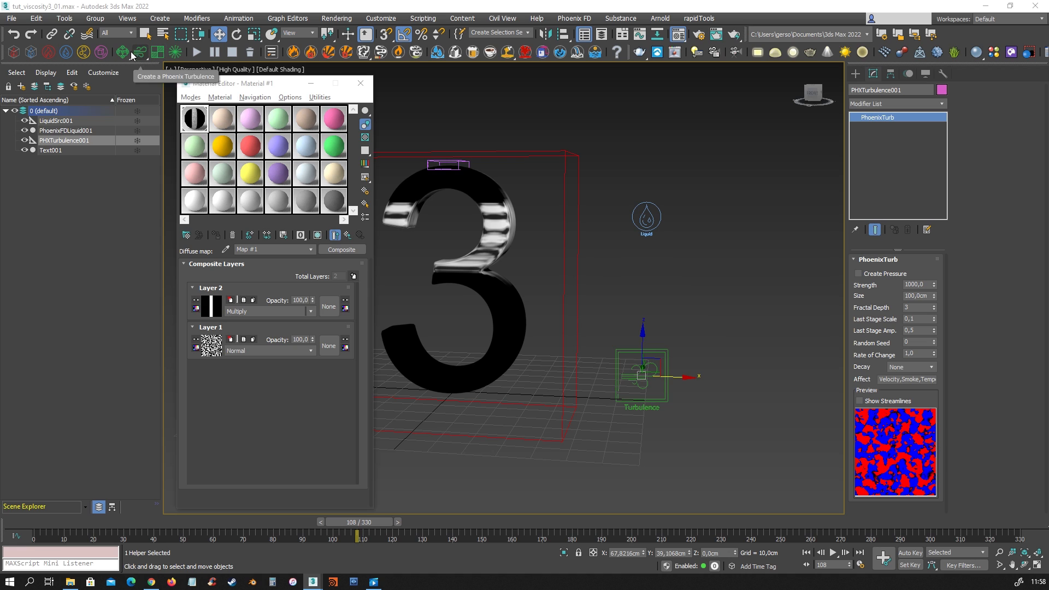
left_click(126, 83)
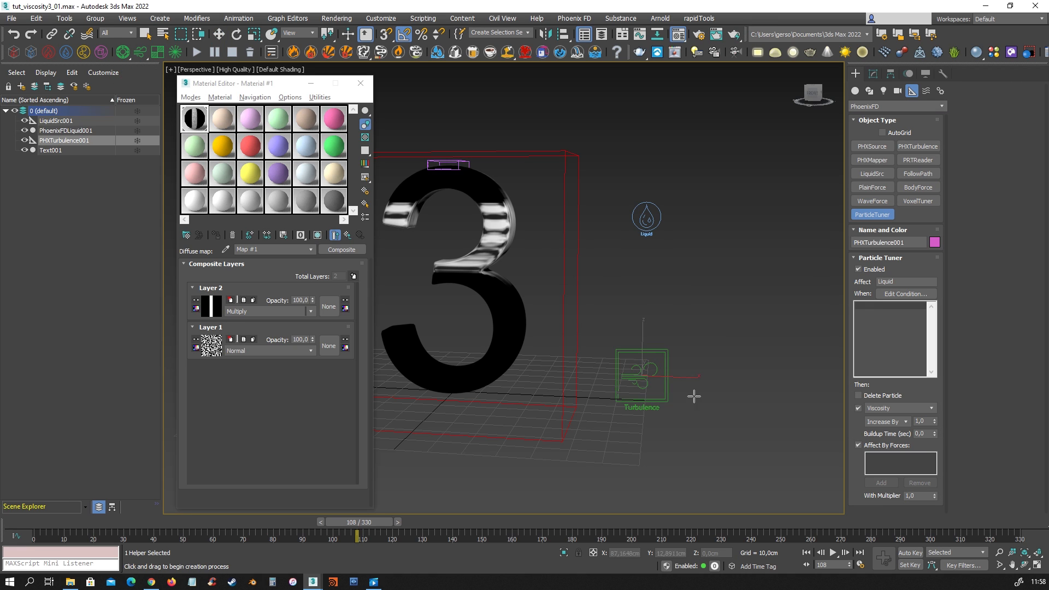
left_click_drag(700, 387, 714, 399)
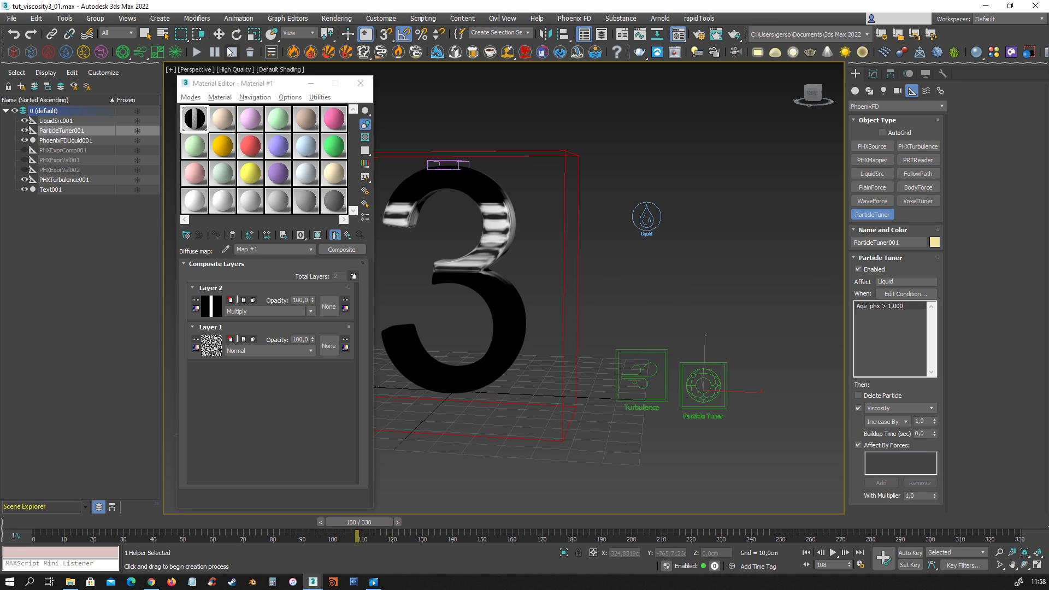
left_click(218, 34)
left_click(872, 73)
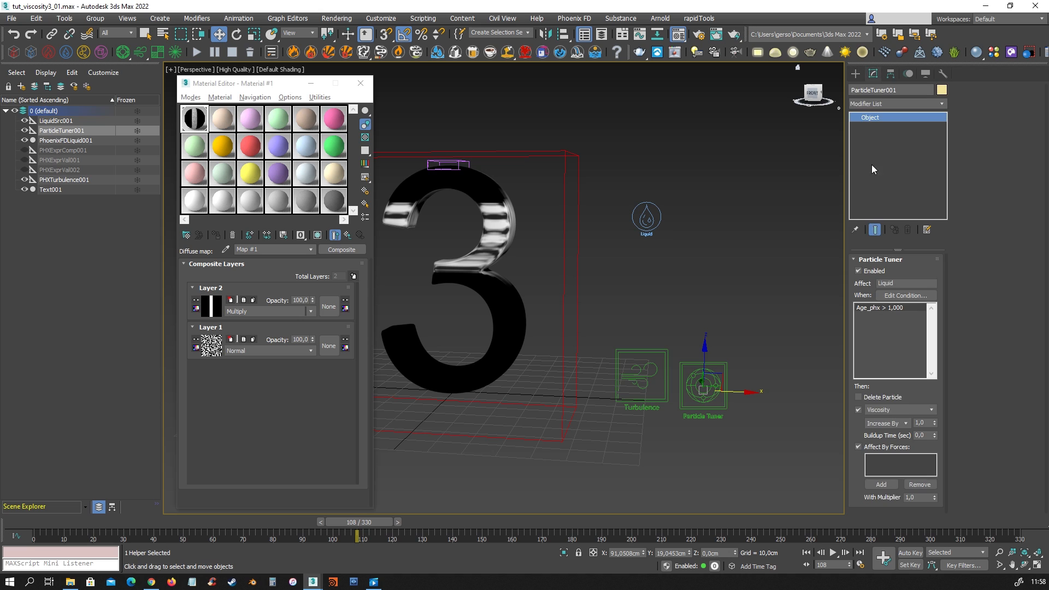
- Edit the Particle Tuner's condition so that it applies to particles with an age greater than 0,2
left_click(912, 295)
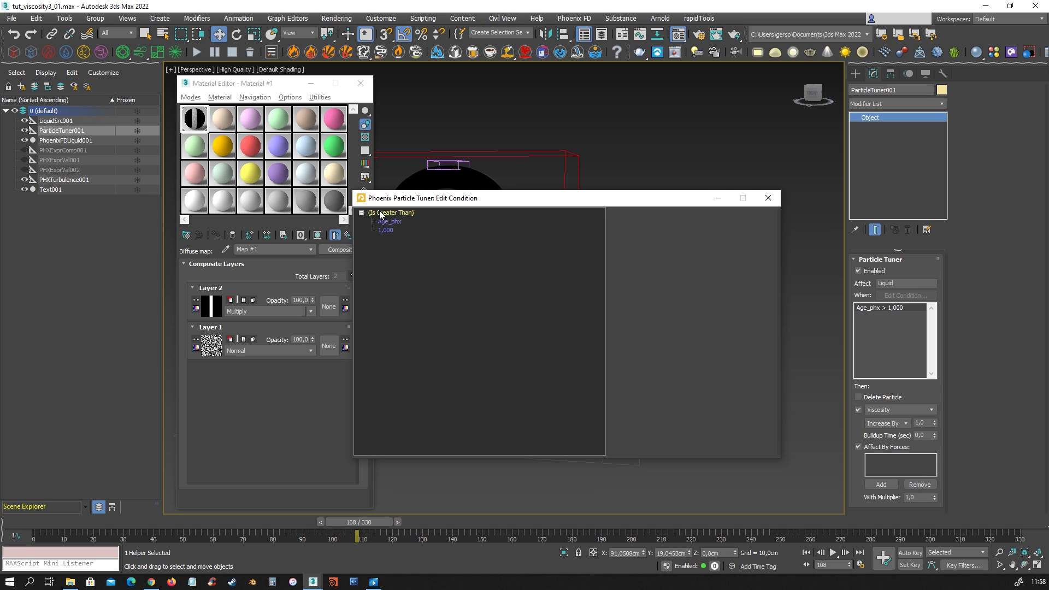
left_click(389, 221)
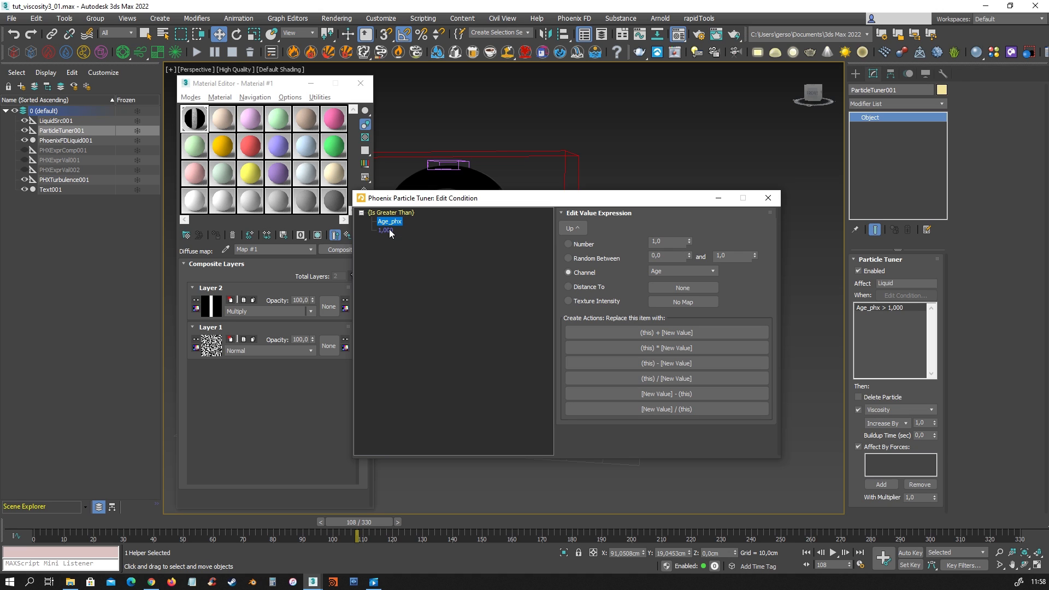
left_click(390, 230)
double_click(667, 242)
type("0,2")
key("Return")
left_click_drag(655, 204, 626, 201)
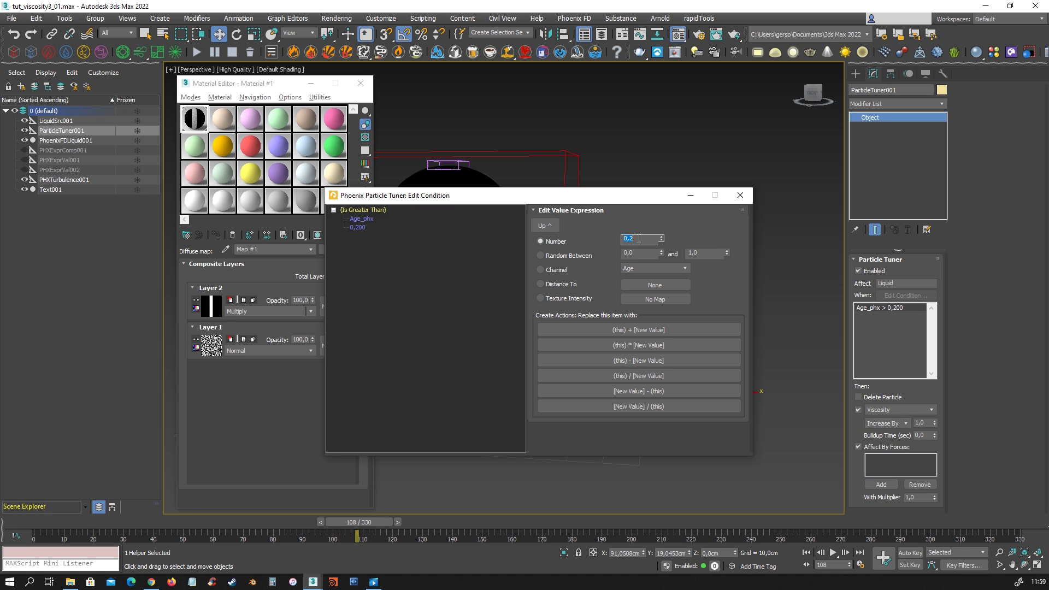
left_click_drag(608, 201, 632, 200)
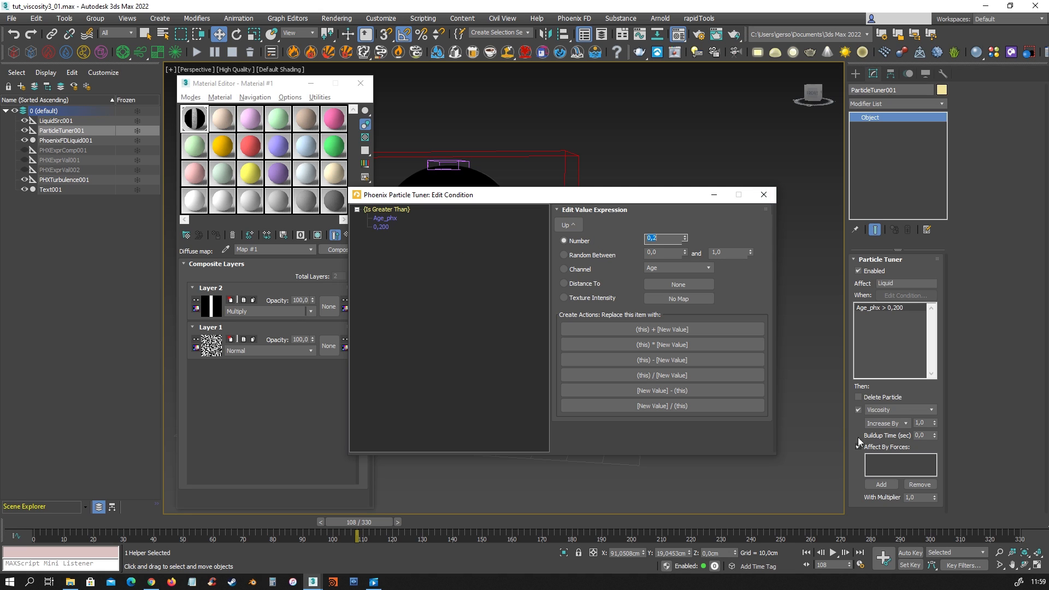
left_click_drag(462, 197, 444, 212)
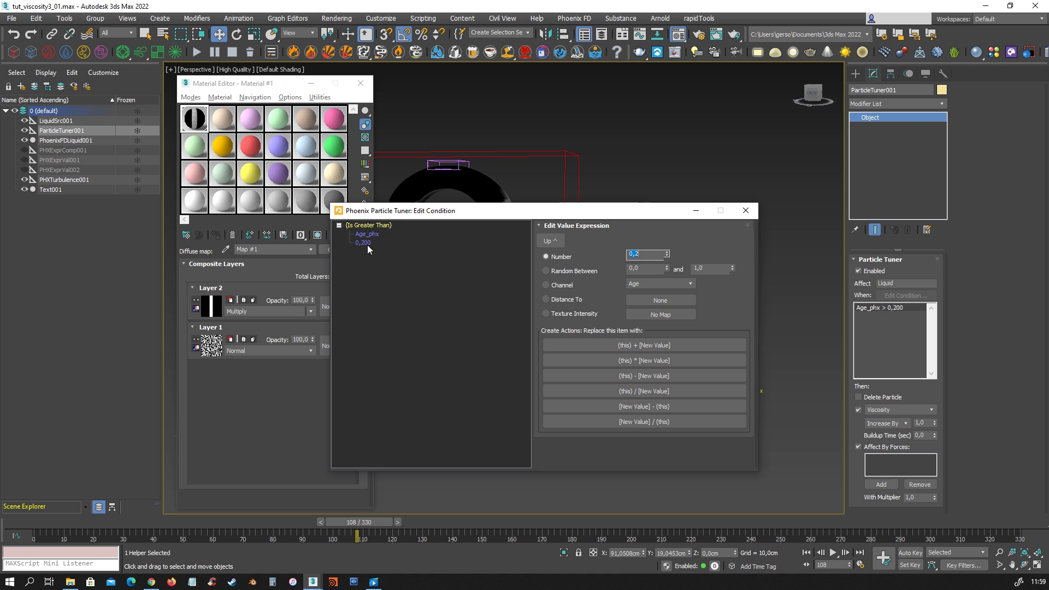
left_click(745, 211)
- Add PHXTurbulence001 to the Particle Tuner's affecting forces and make it set viscosity to 0,2 with a buildup time of 0,1 seconds
left_click(878, 485)
left_click(646, 379)
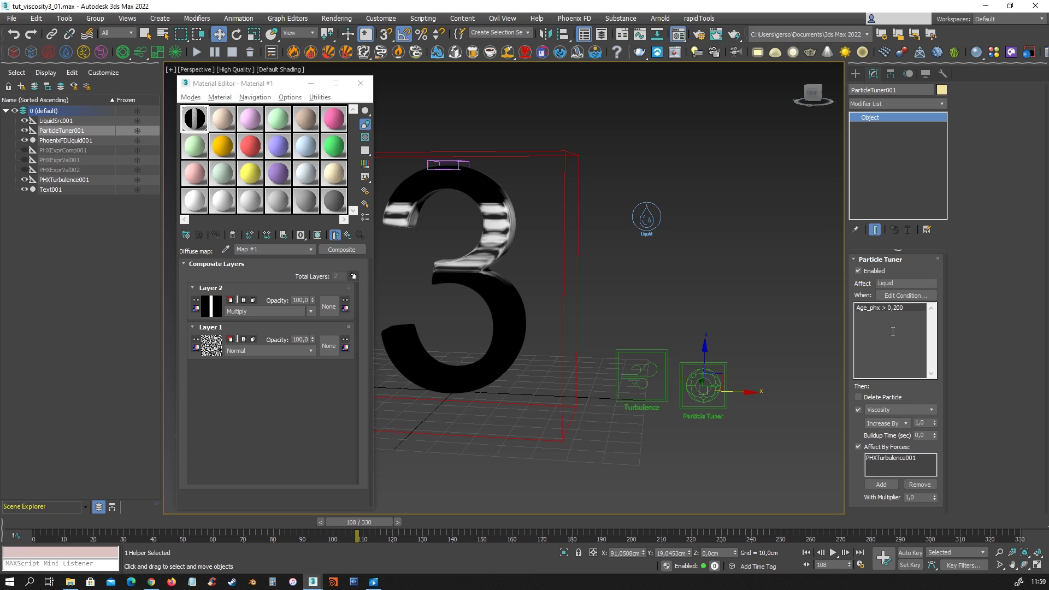
left_click(904, 424)
left_click(894, 449)
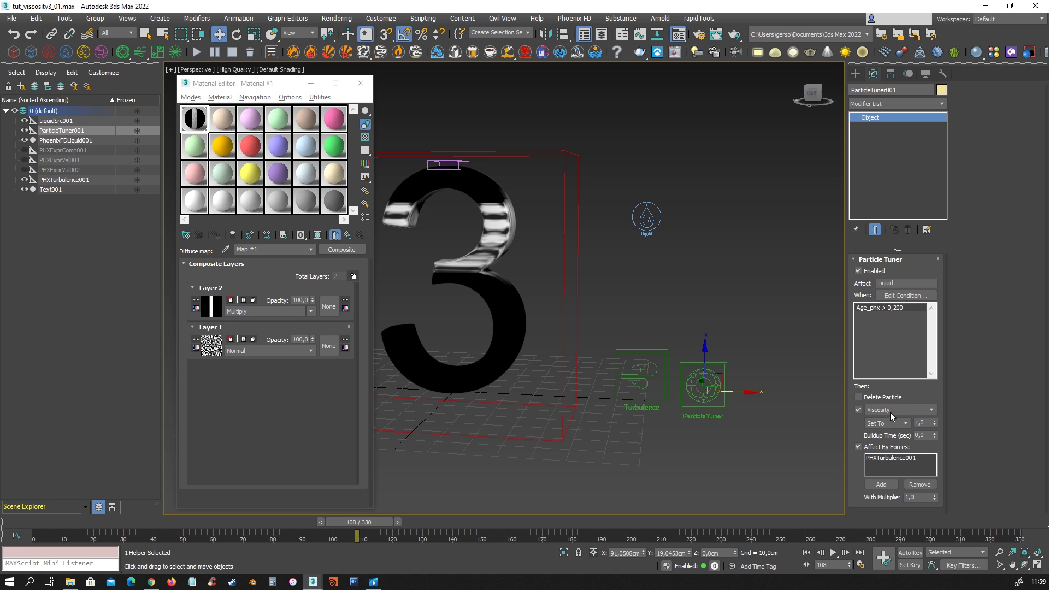
double_click(923, 423)
key("Tab")
type("0,1")
key("Return")
middle_click_drag(719, 322, 758, 343)
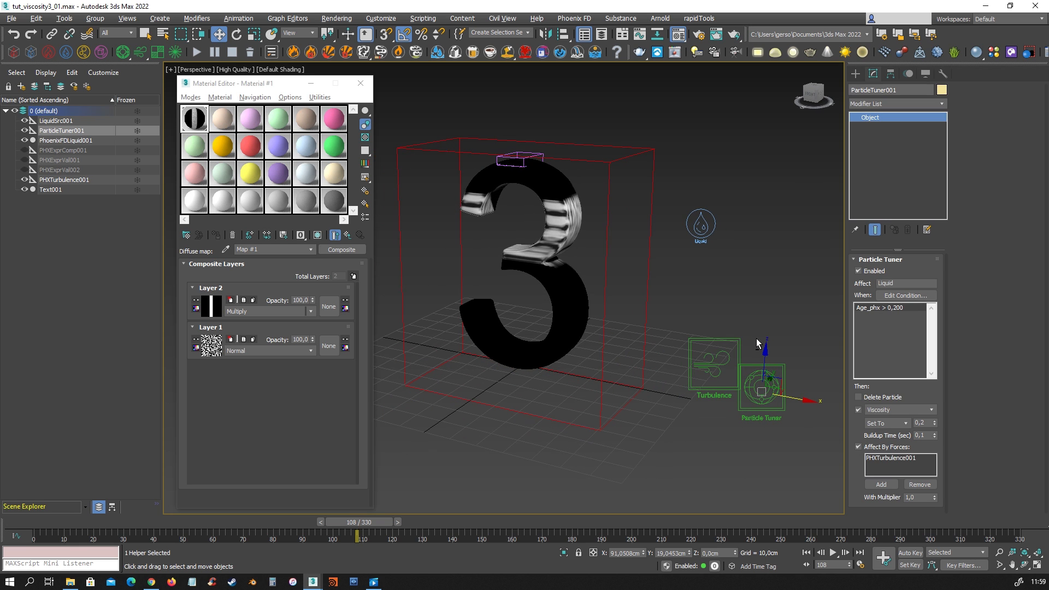
middle_click_drag(575, 213, 577, 226)
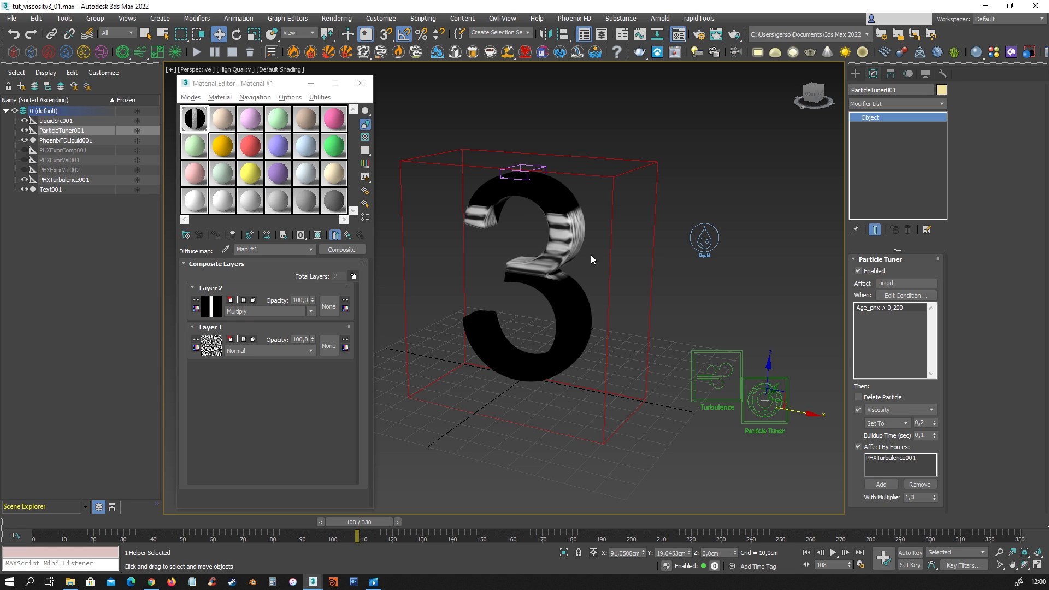
middle_click_drag(574, 385, 676, 384, "alt")
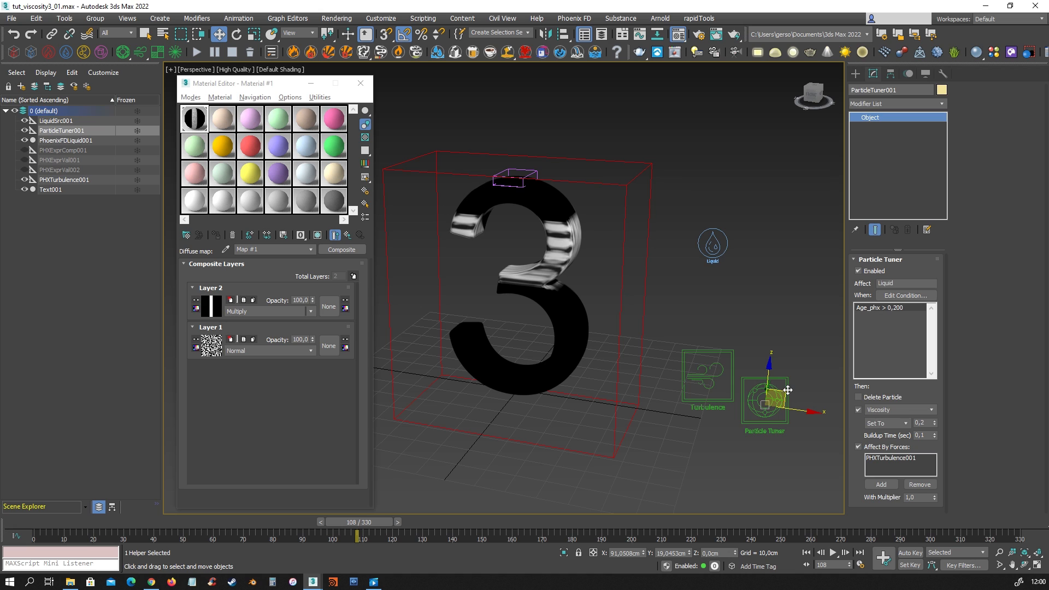
middle_click_drag(763, 415, 777, 395, "alt")
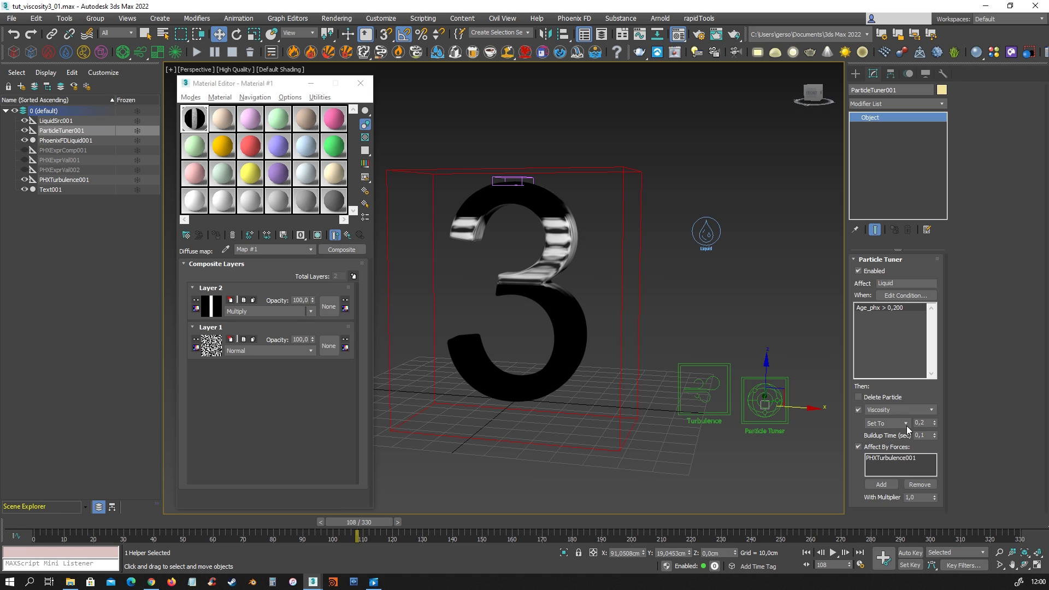
- Review the liquid simulator's Dynamics settings and the liquid source's viscosity, ending with the Particle Tuner selected
left_click_drag(676, 306, 627, 354)
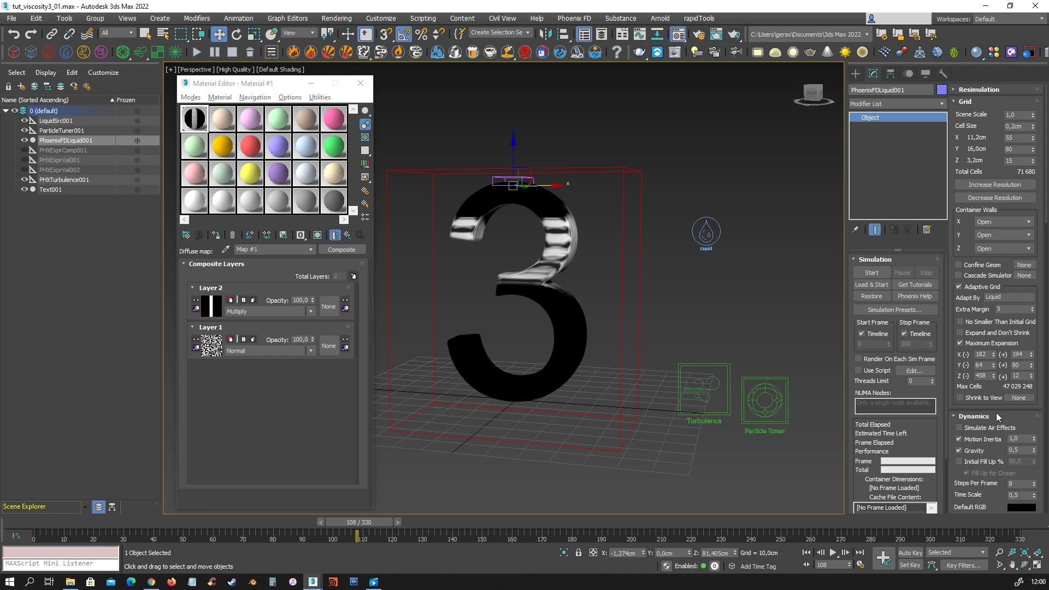
scroll(989, 448, "down", 5)
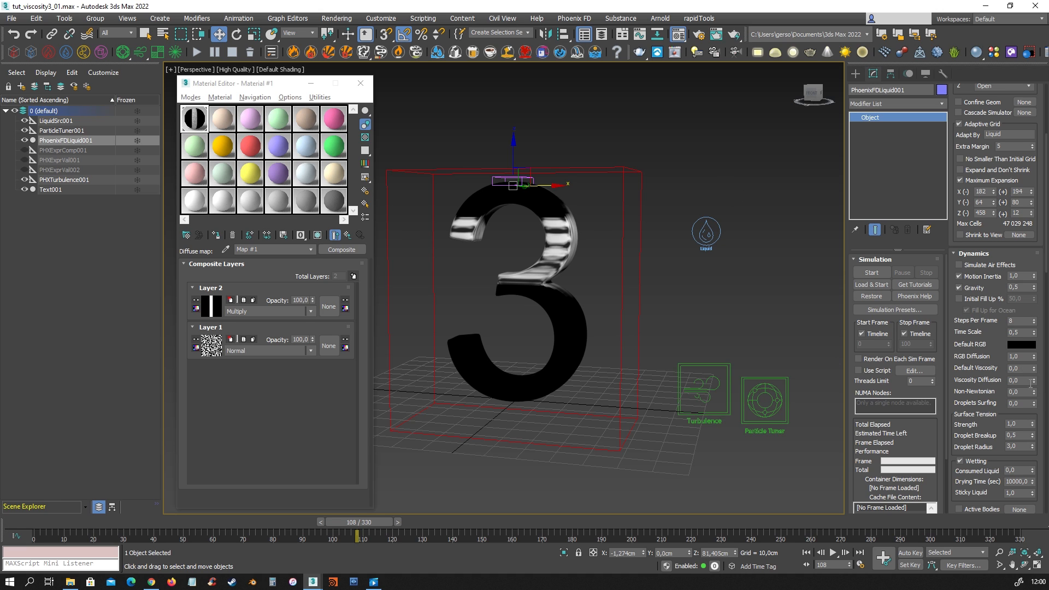
left_click_drag(695, 282, 695, 281)
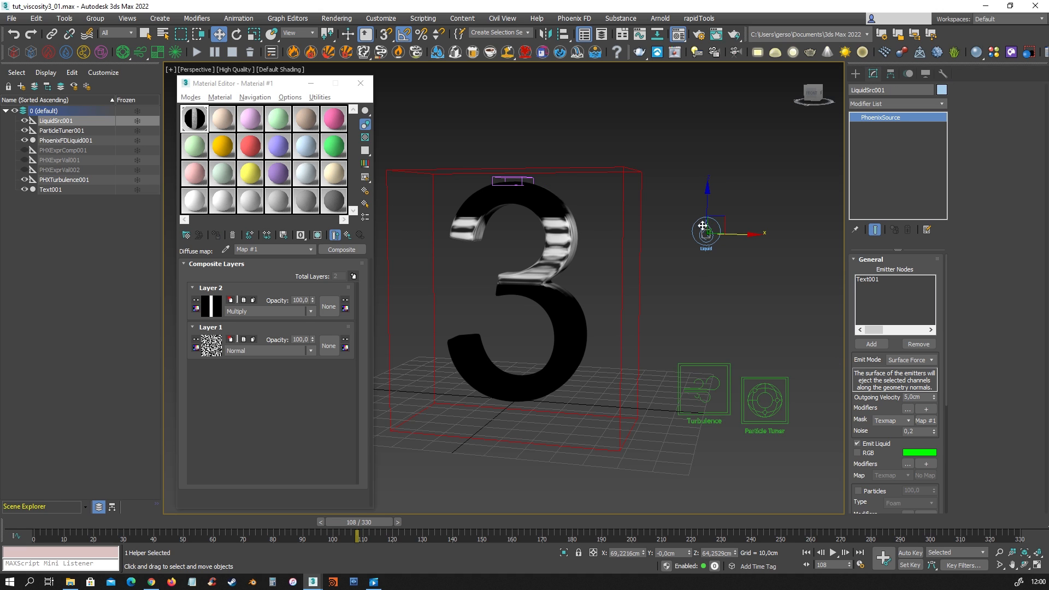
left_click_drag(875, 455, 890, 385)
scroll(891, 386, "down", 2)
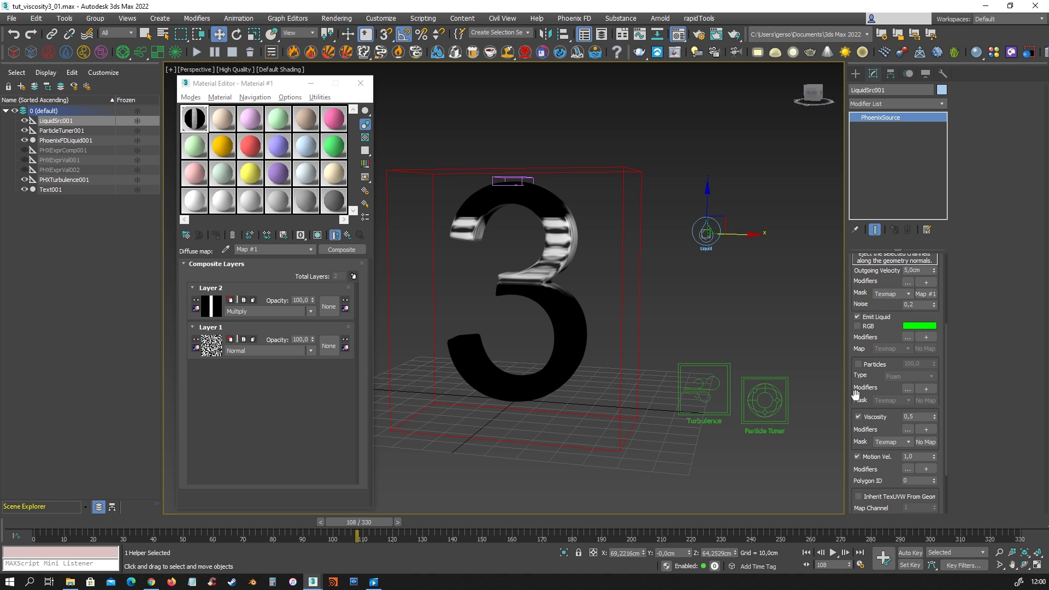
left_click_drag(869, 349, 891, 497)
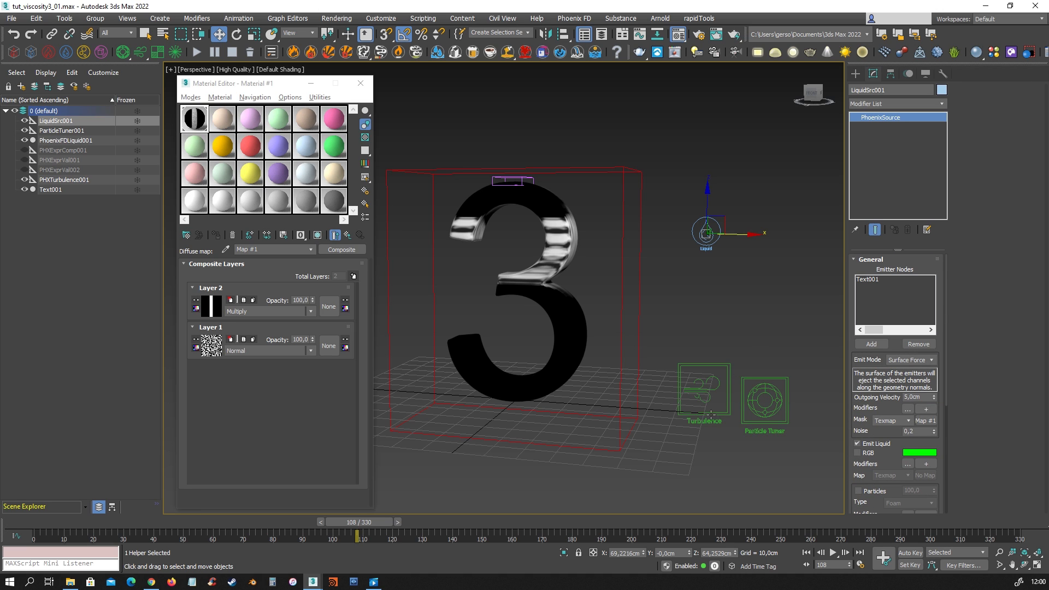
left_click(767, 389)
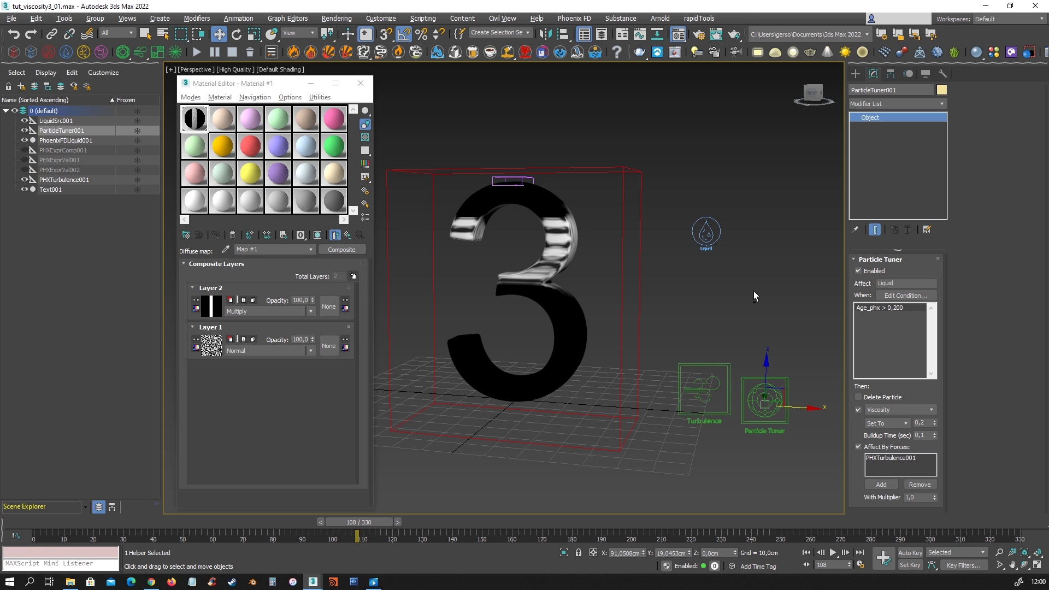
- Return to frame 0 and start the Phoenix liquid simulation
middle_click_drag(754, 292, 745, 305, "alt")
middle_click_drag(667, 275, 735, 293, "alt")
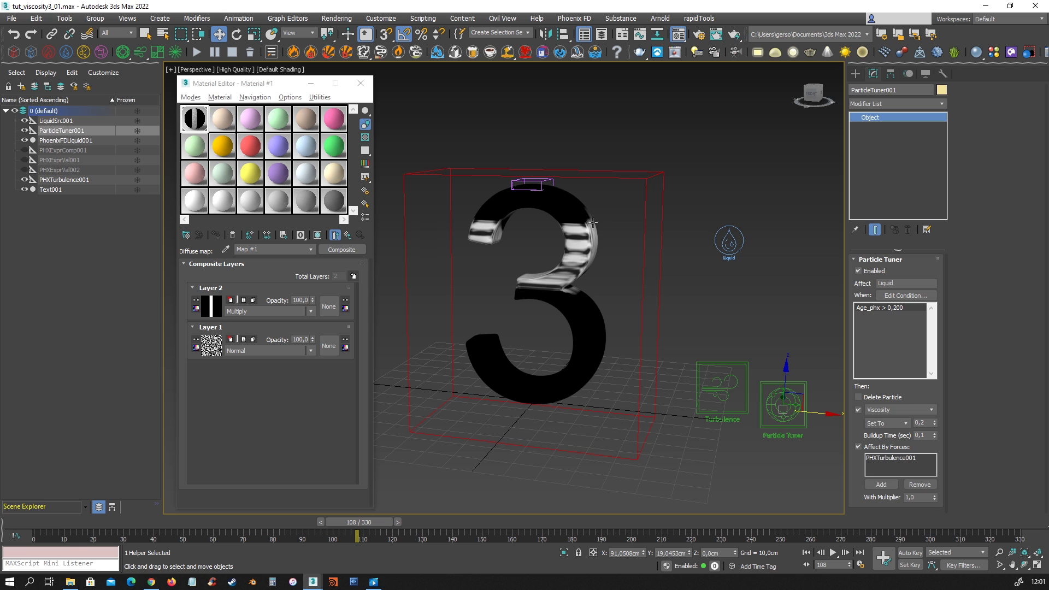
left_click(35, 522)
middle_click_drag(534, 303, 643, 295, "alt")
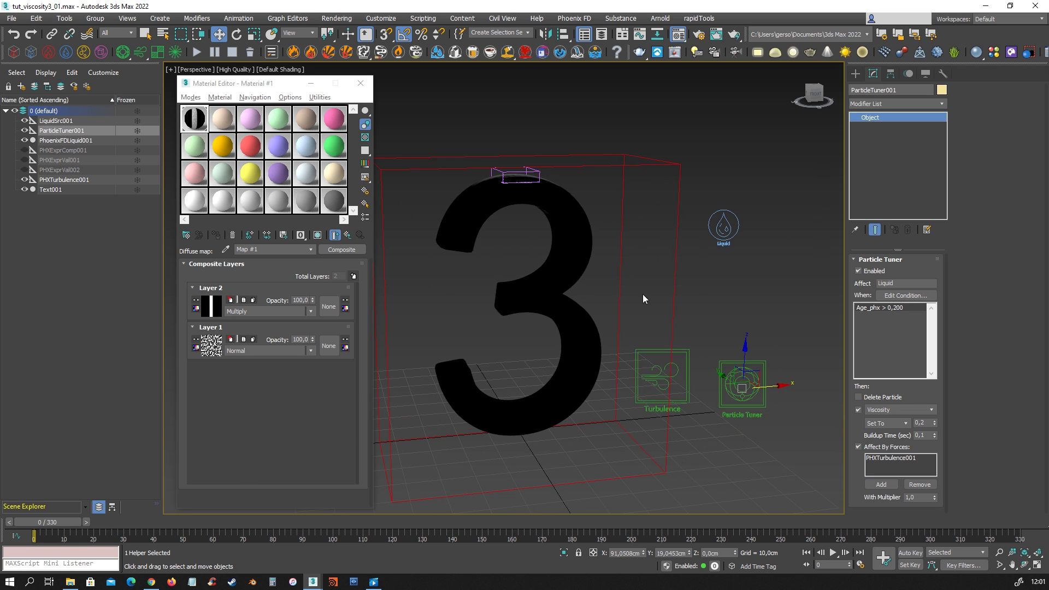
left_click(196, 53)
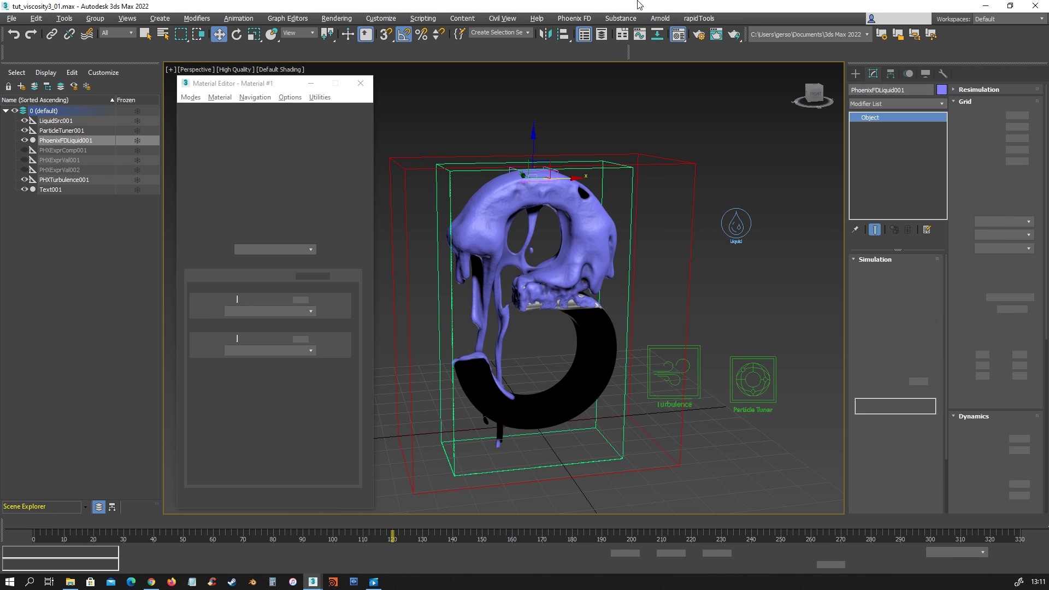
- Examine how the simulated liquid flows over the number 3 around frame 110 from several angles and distances
left_click_drag(260, 90, 254, 90)
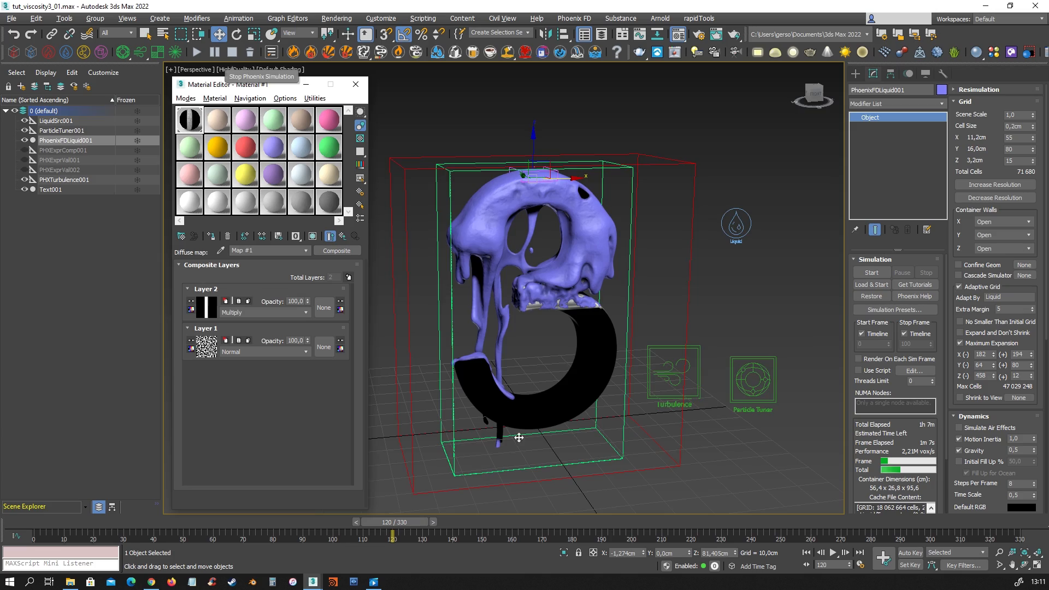
middle_click_drag(637, 365, 604, 379, "alt")
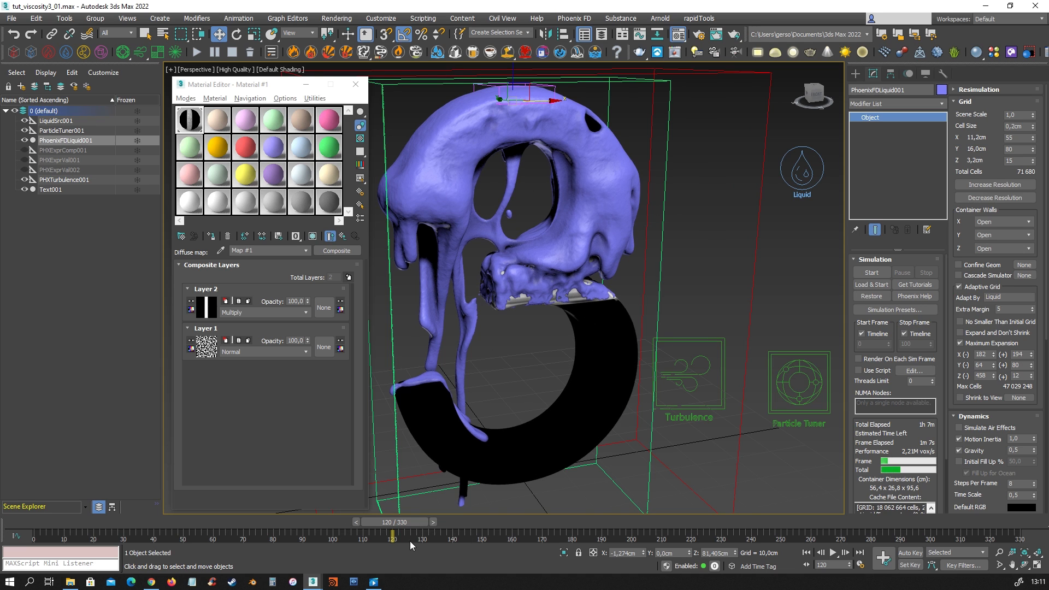
left_click_drag(350, 523, 397, 522)
key("w")
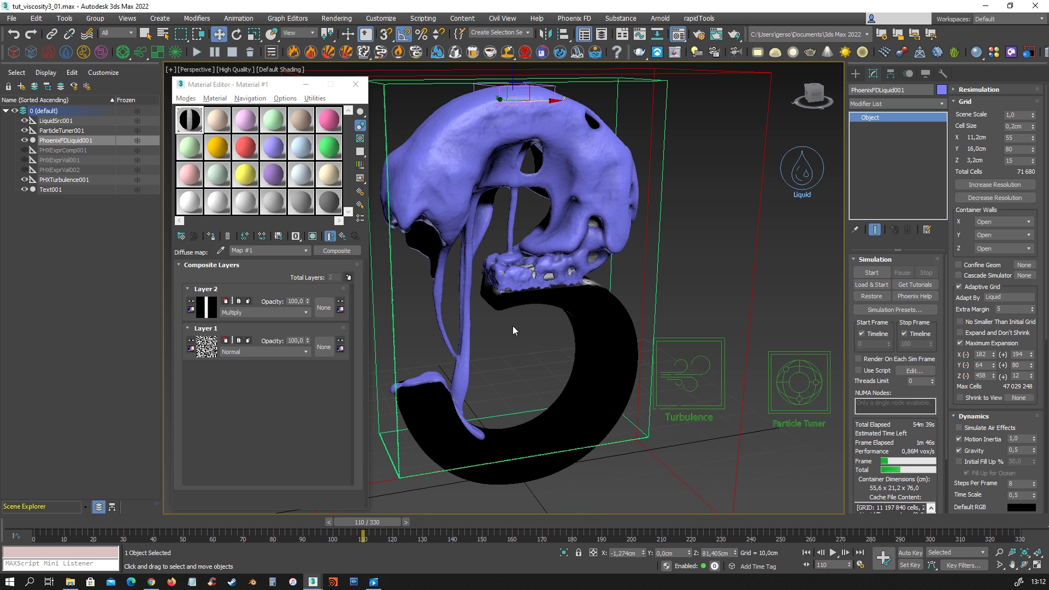
scroll(572, 288, "down", 2)
middle_click_drag(587, 278, 533, 311)
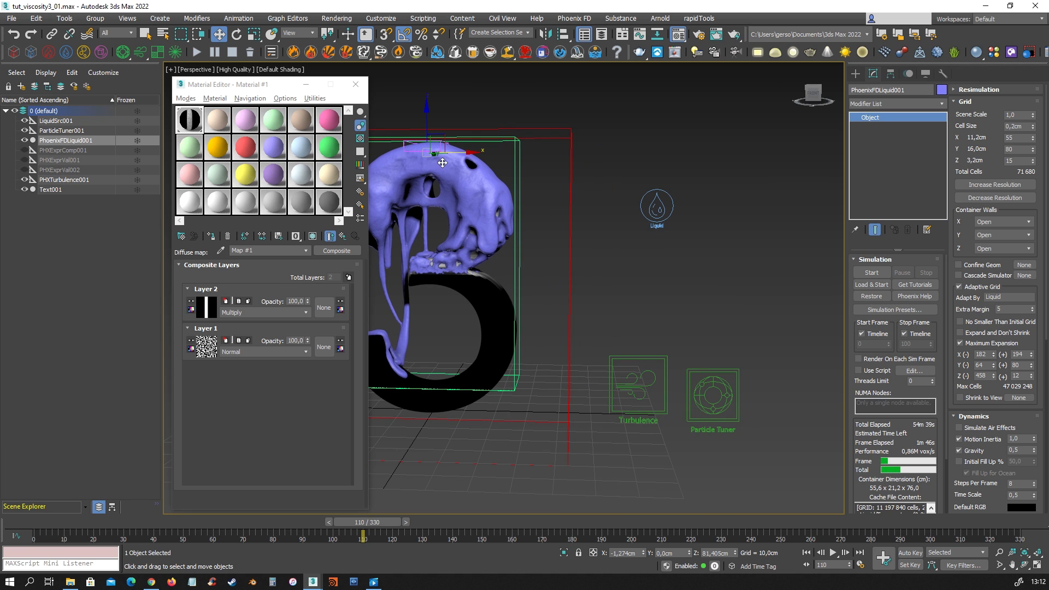
middle_click_drag(443, 162, 506, 195)
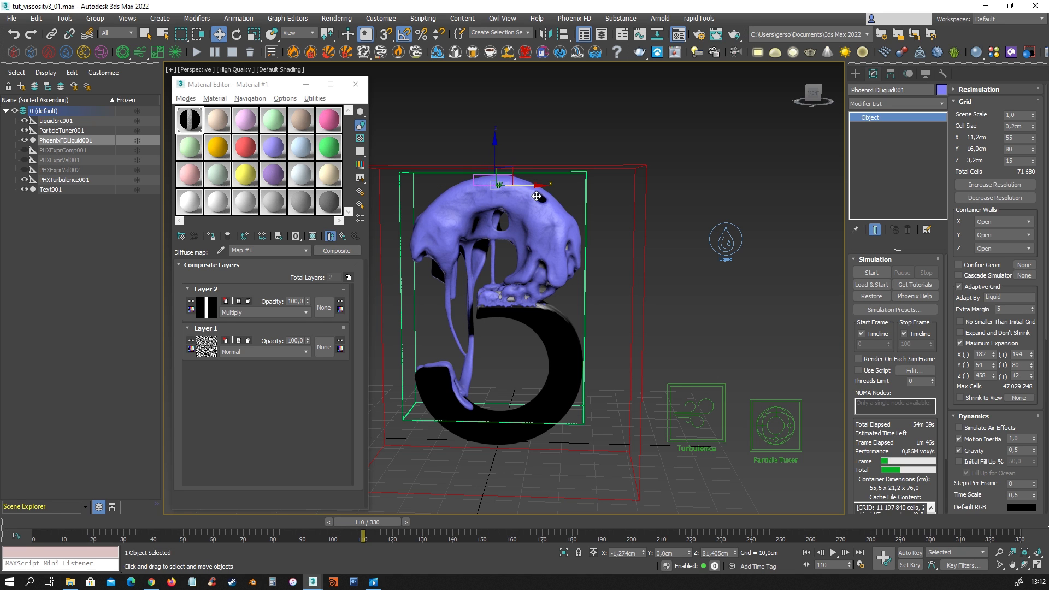
middle_click_drag(642, 309, 590, 296)
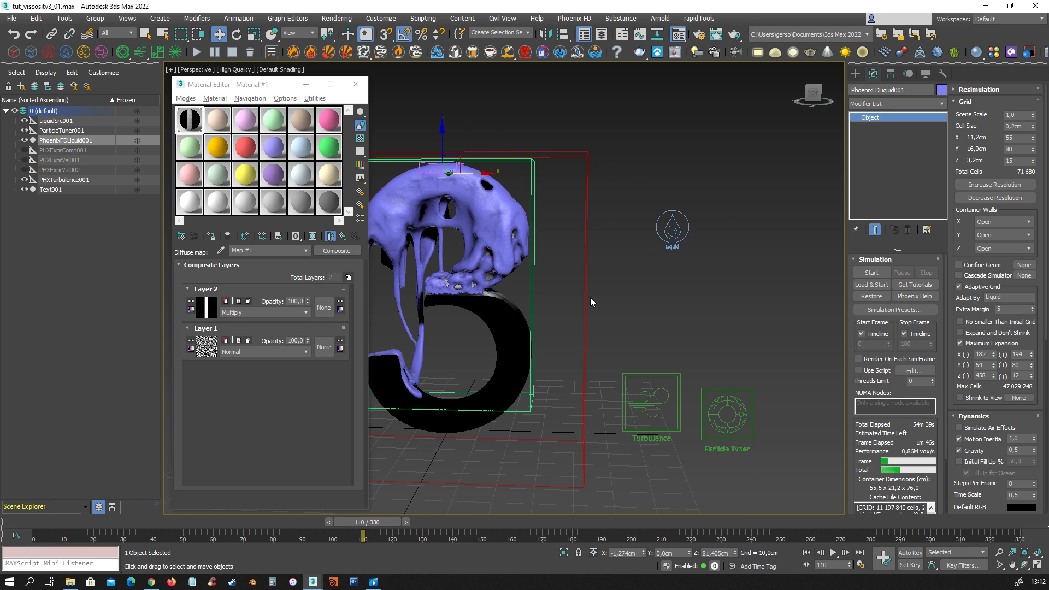
scroll(606, 313, "down", 3)
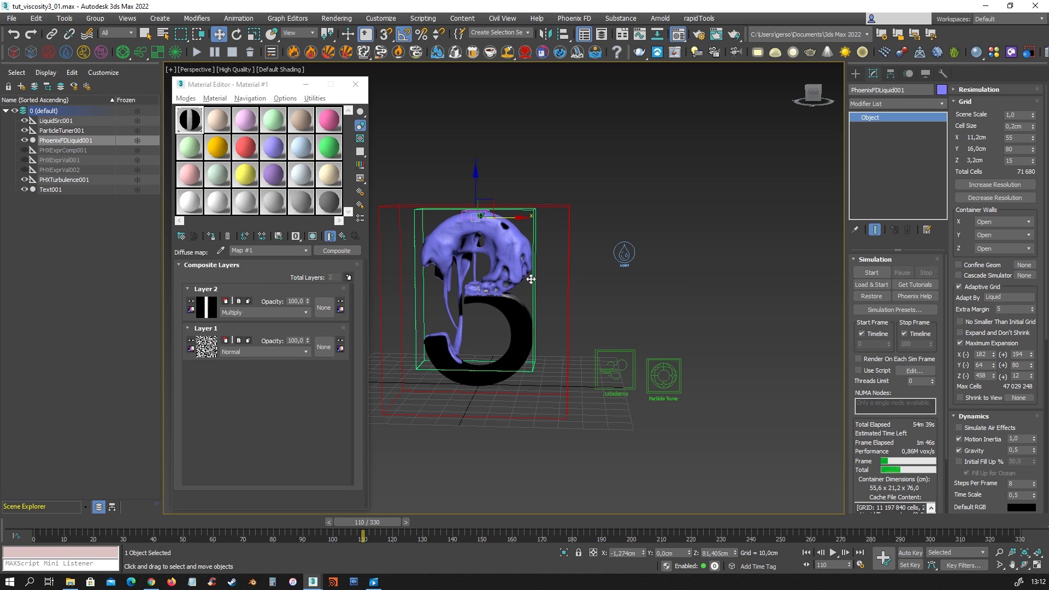
scroll(599, 291, "up", 3)
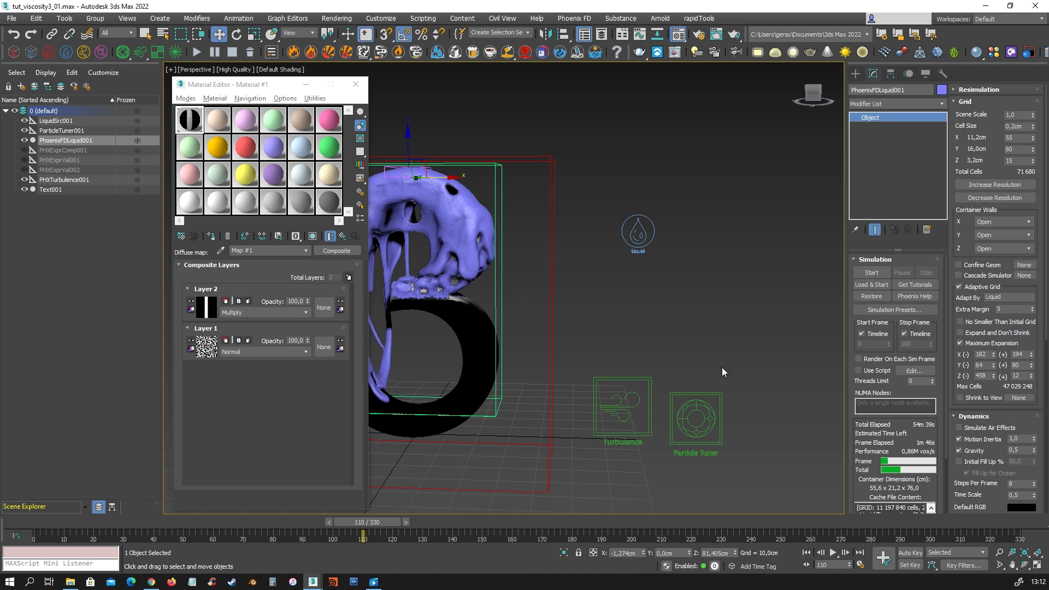
- Set the end time of the animation to frame 450
left_click(860, 566)
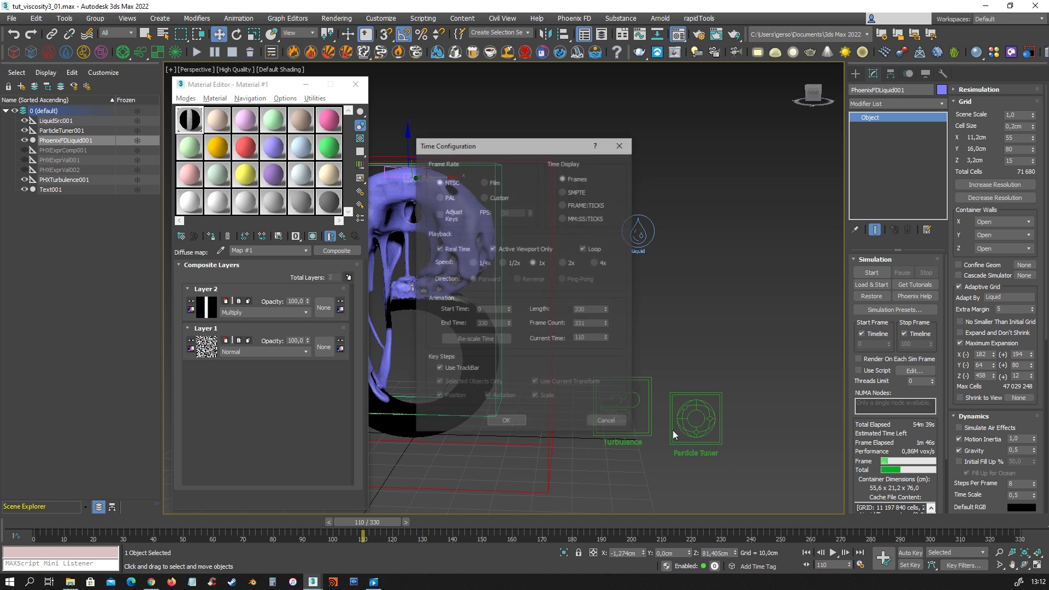
double_click(494, 324)
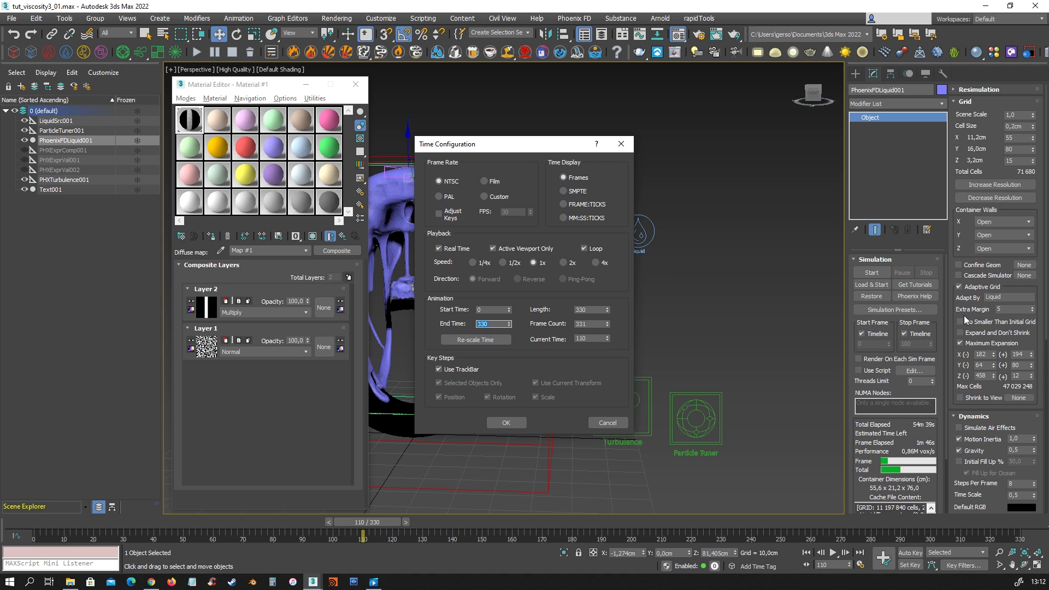
type("450")
key("Return")
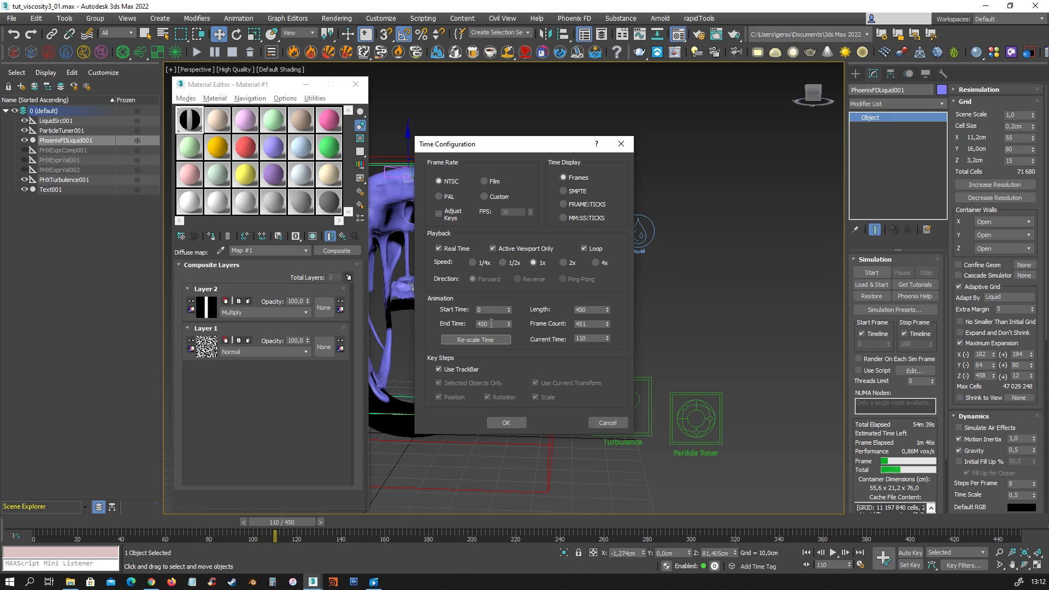
left_click(505, 422)
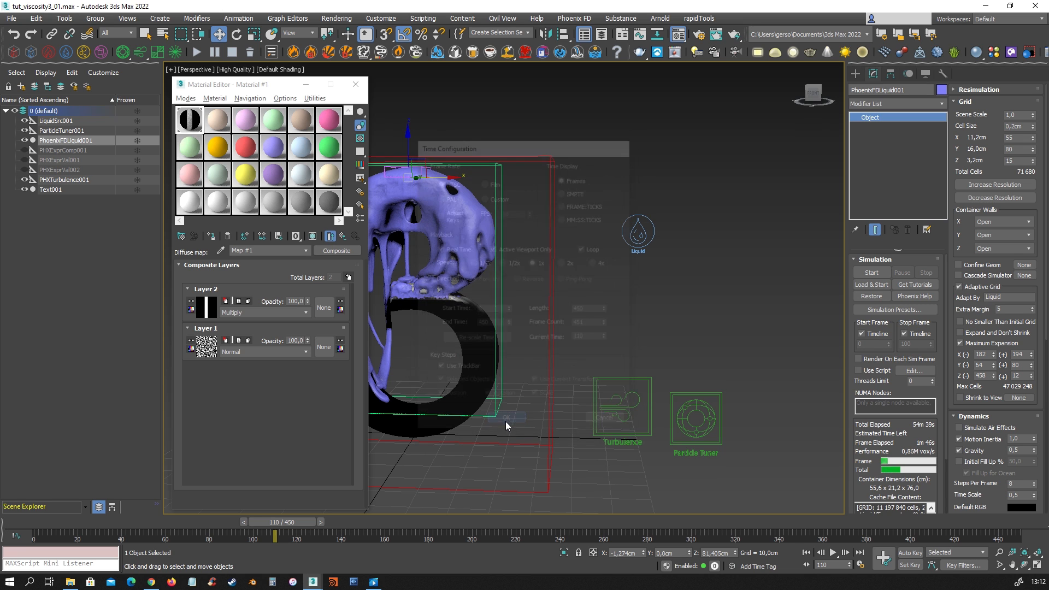
- Show the Particle Tuner's parameters with the whole number 3 in view
middle_click_drag(602, 311, 628, 300)
left_click_drag(710, 377, 771, 441)
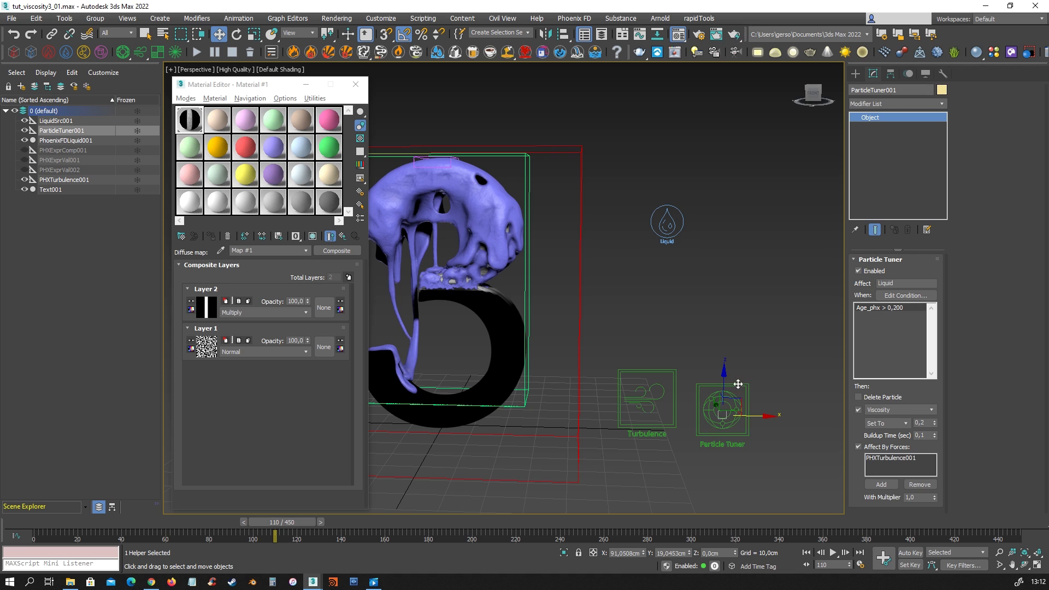
middle_click_drag(645, 272, 725, 307)
- Draw a box around the liquid grid in the Top view, about 49,5 cm long, 89 cm wide and 47 cm high
left_click(855, 73)
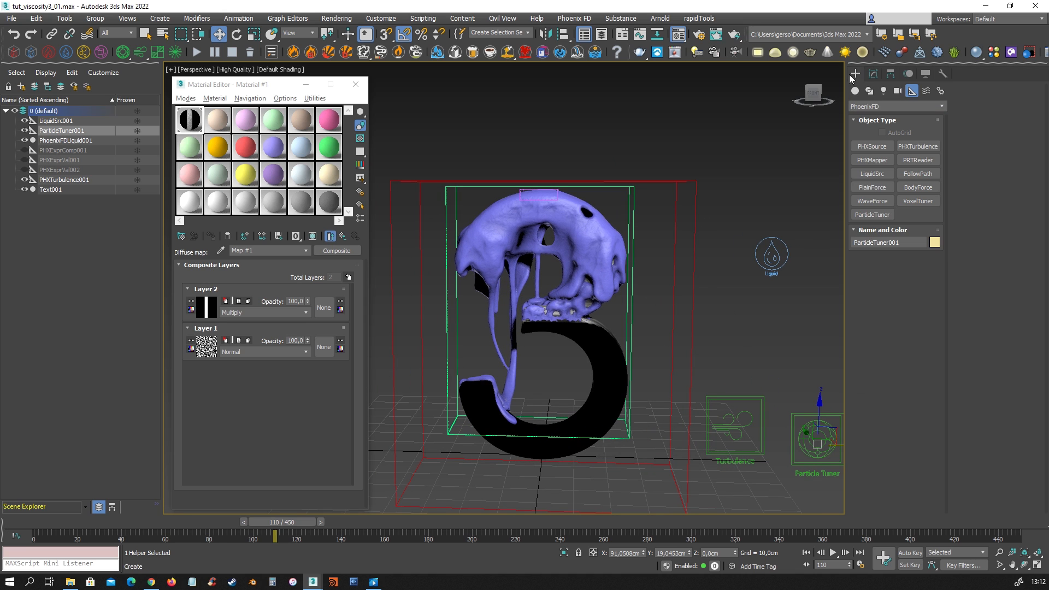
left_click(855, 91)
left_click(867, 106)
left_click(871, 113)
left_click(871, 146)
key("alt+w")
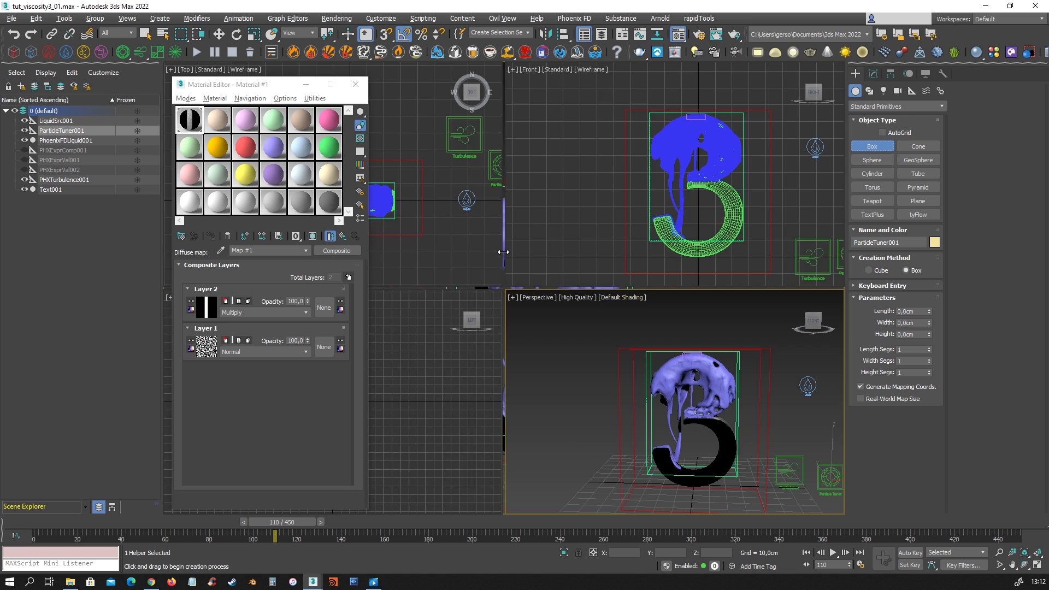
middle_click(454, 238)
key("alt+w")
left_click(355, 85)
middle_click_drag(543, 336, 556, 306)
left_click_drag(404, 221, 695, 384)
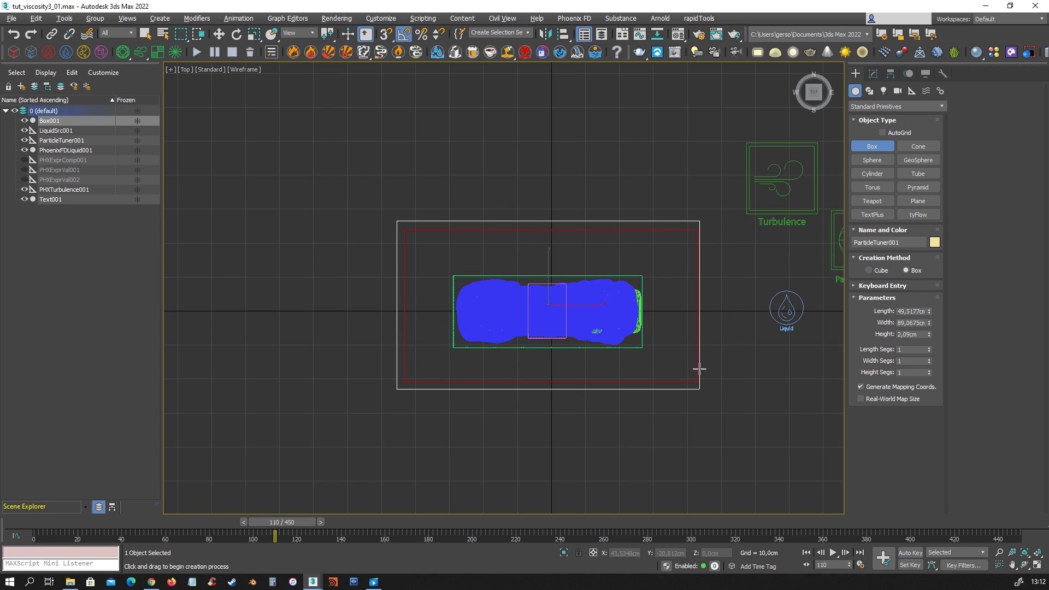
key("w")
key("alt+w")
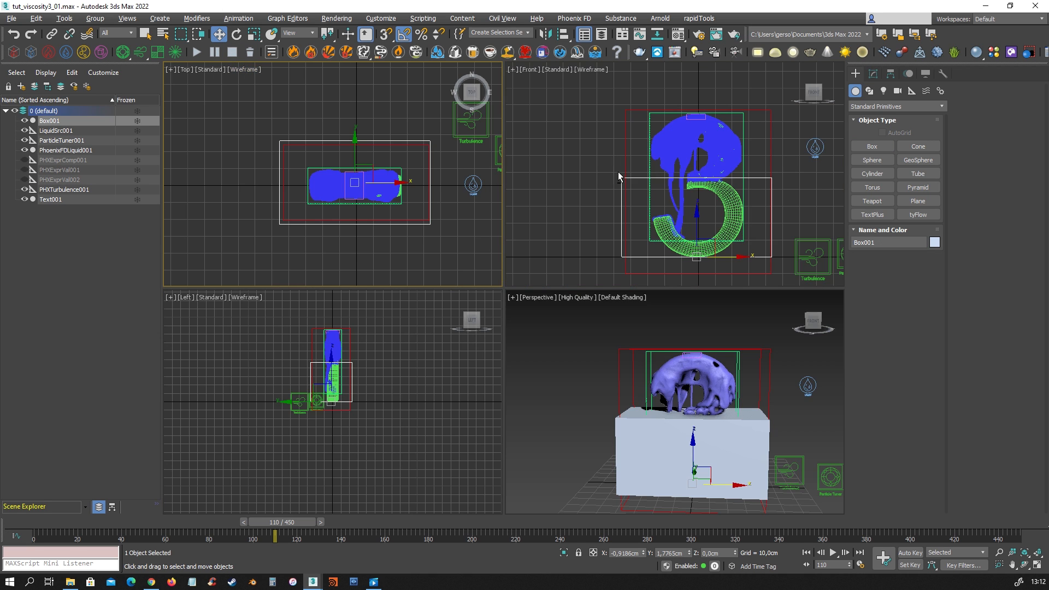
- Increase the box's height to about 101 cm and lower the box to about Z -3 cm, slightly beneath the number 3
key("alt+w")
left_click(872, 74)
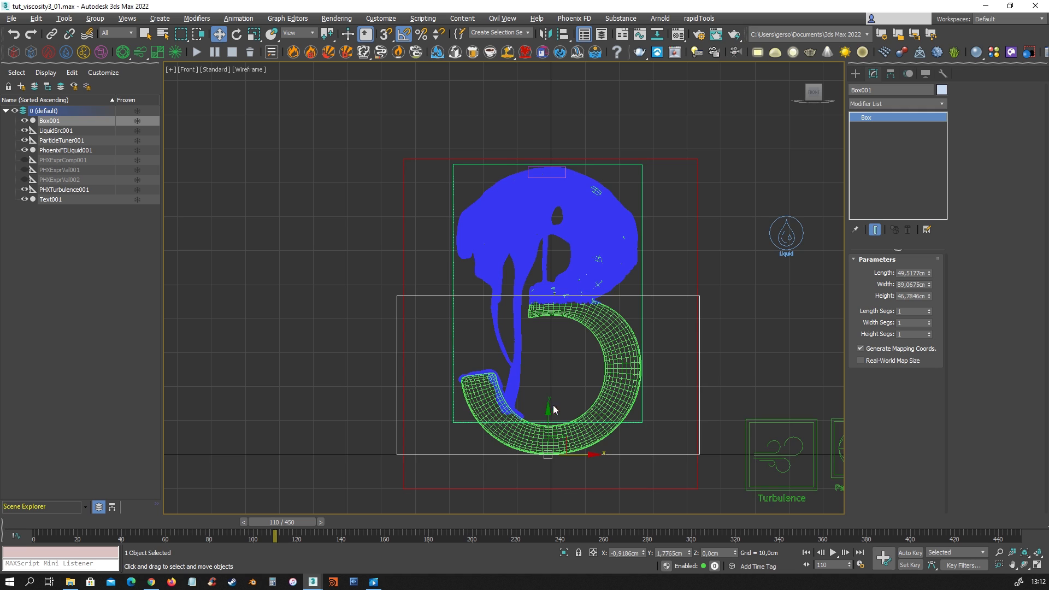
middle_click_drag(545, 437, 572, 361)
left_click_drag(570, 361, 570, 397)
left_click_drag(930, 297, 929, 235)
left_click_drag(576, 400, 573, 356)
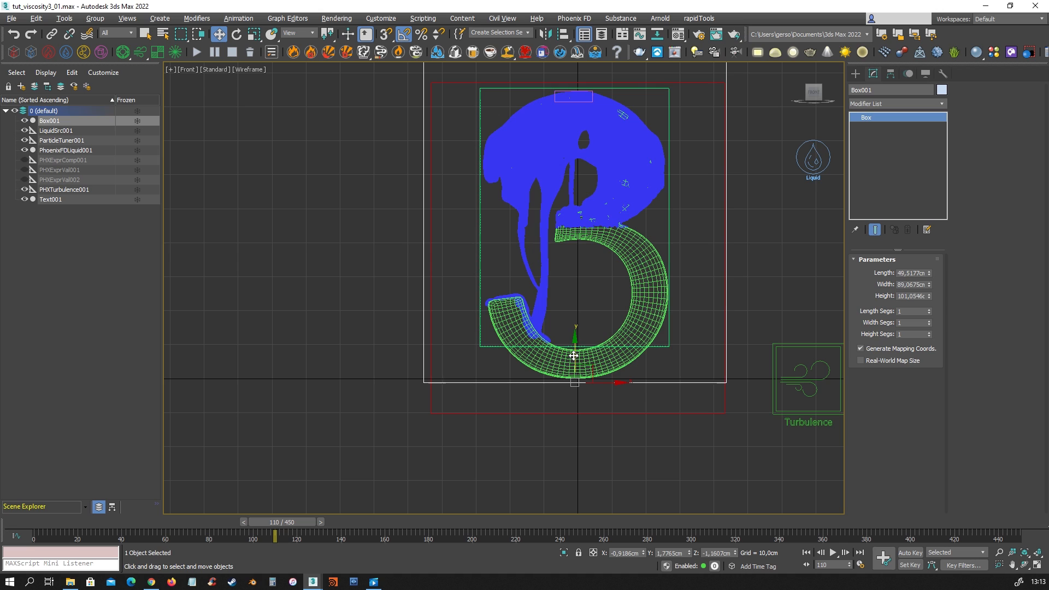
middle_click_drag(654, 365, 658, 382)
left_click_drag(572, 388, 572, 393)
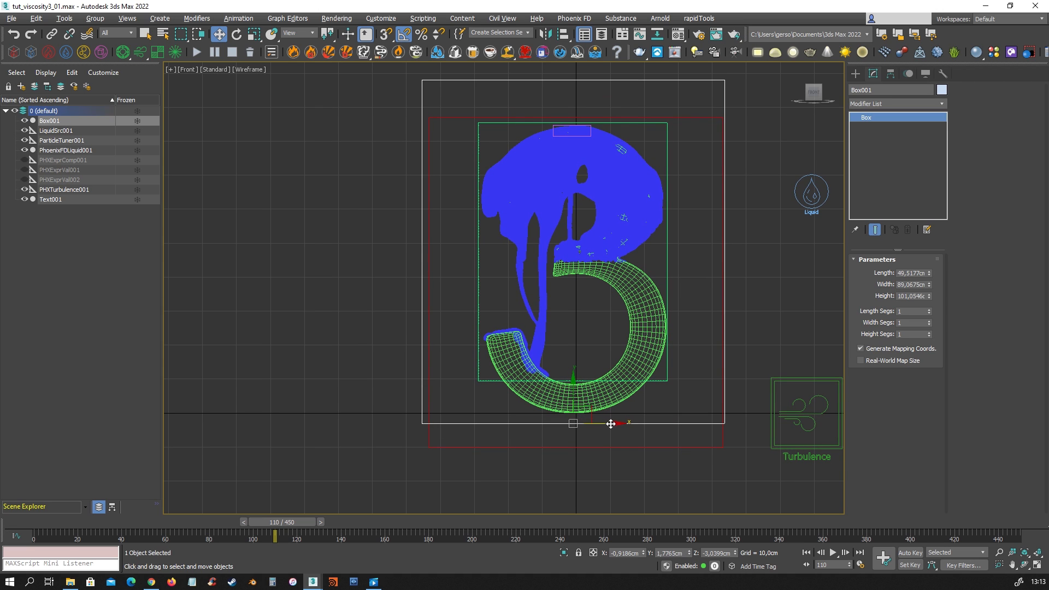
- Centre the box at X 0 and Y 0 and reduce its height to about 94 cm
right_click(643, 552)
right_click(688, 553)
middle_click_drag(630, 251, 632, 265)
left_click_drag(929, 295, 929, 298)
middle_click_drag(724, 295, 654, 271)
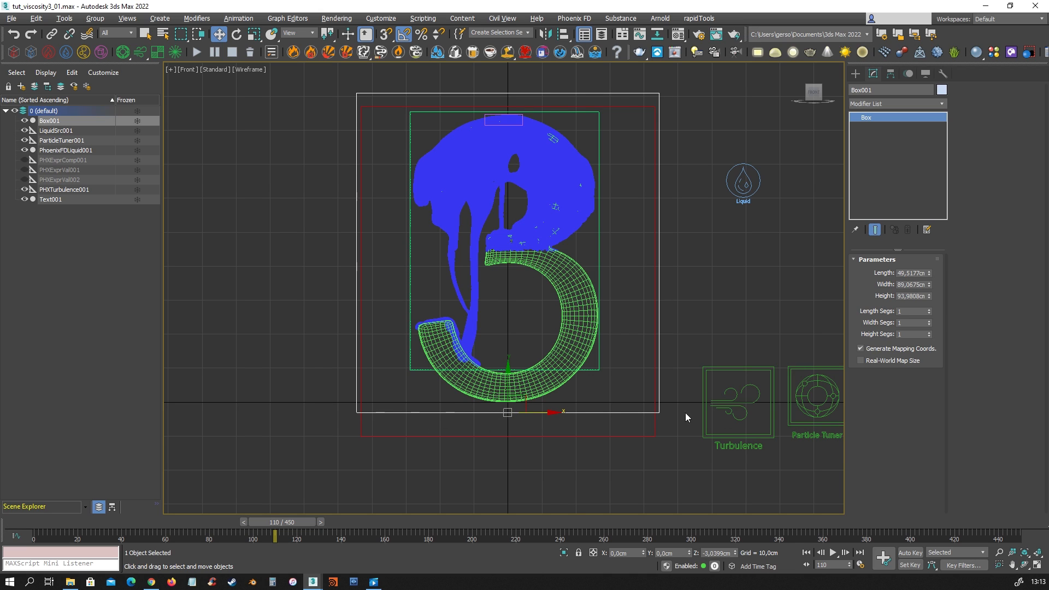
- Set the box's length, width and height segments to 50 each
double_click(911, 310)
type("50")
key("Tab")
type("50")
key("Tab")
type("50")
key("Return")
- Set the box's length, width and height segments to 20 each
double_click(912, 312)
type("20")
key("Tab")
type("20")
key("Tab")
type("20")
key("Return")
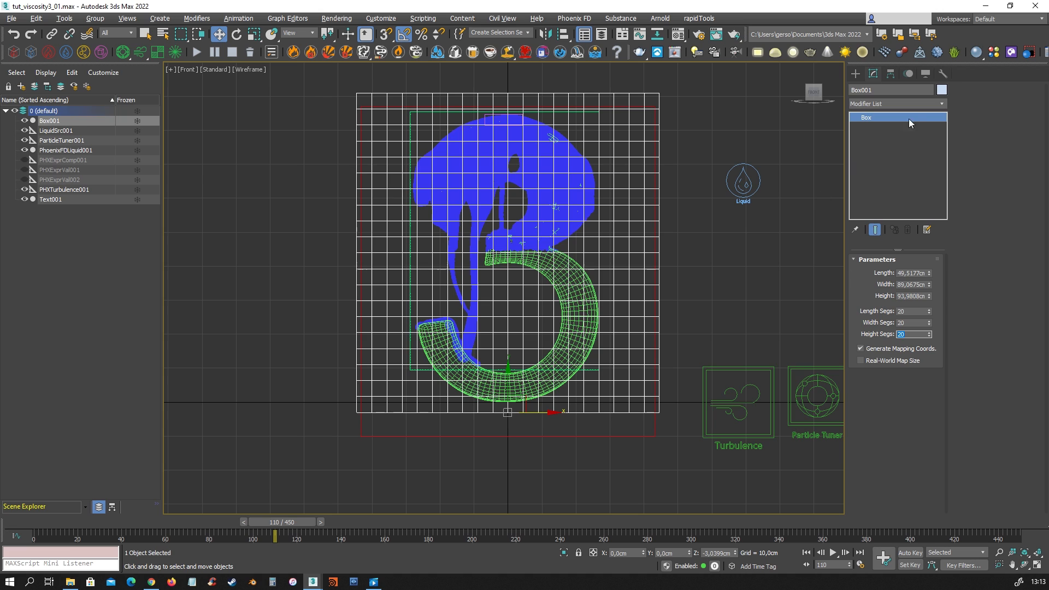
- Add a Noise modifier to the box with a scale of 40 and a Z strength of about 3,4 cm
left_click(939, 104)
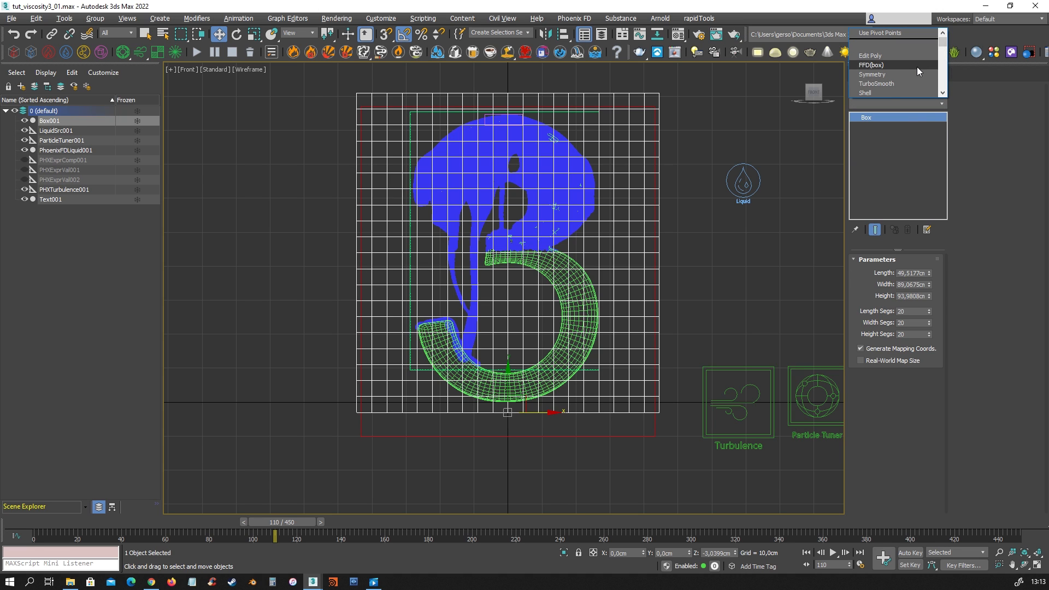
key("n")
key("Return")
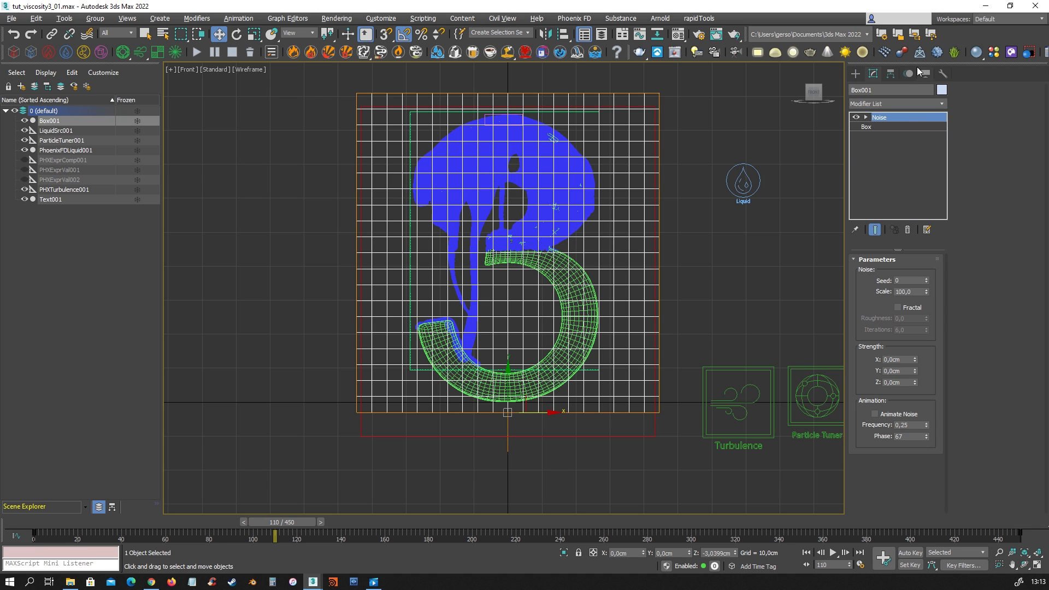
left_click_drag(931, 298, 929, 325)
left_click_drag(915, 383, 905, 204)
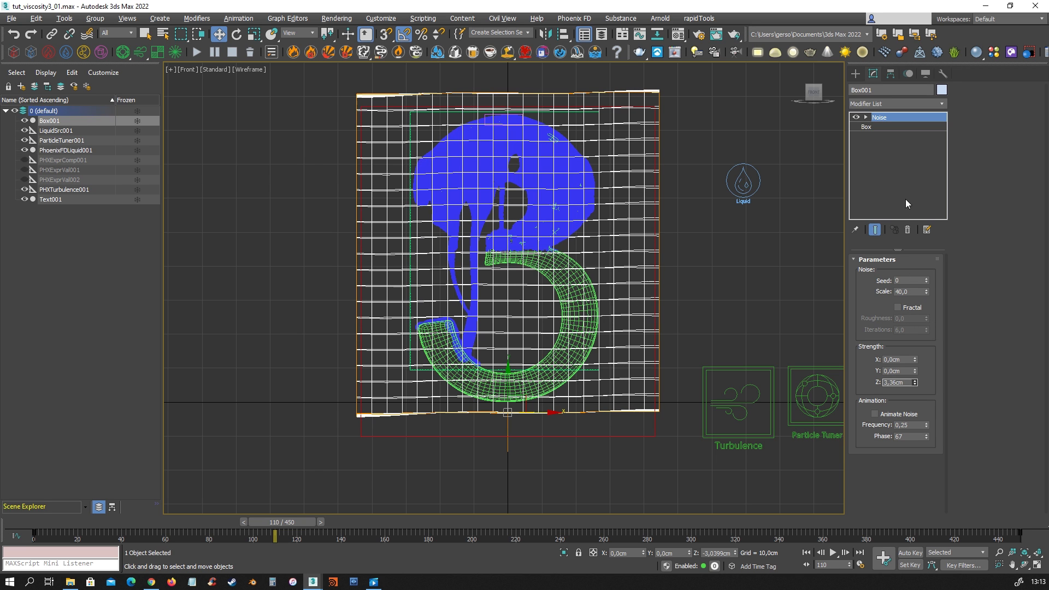
- Reduce the noise scale to 8 and set the X, Y and Z strength to 3 cm each
left_click_drag(926, 292, 816, 329)
type("3")
key("Tab")
type("3")
key("Tab")
type("3")
key("Return")
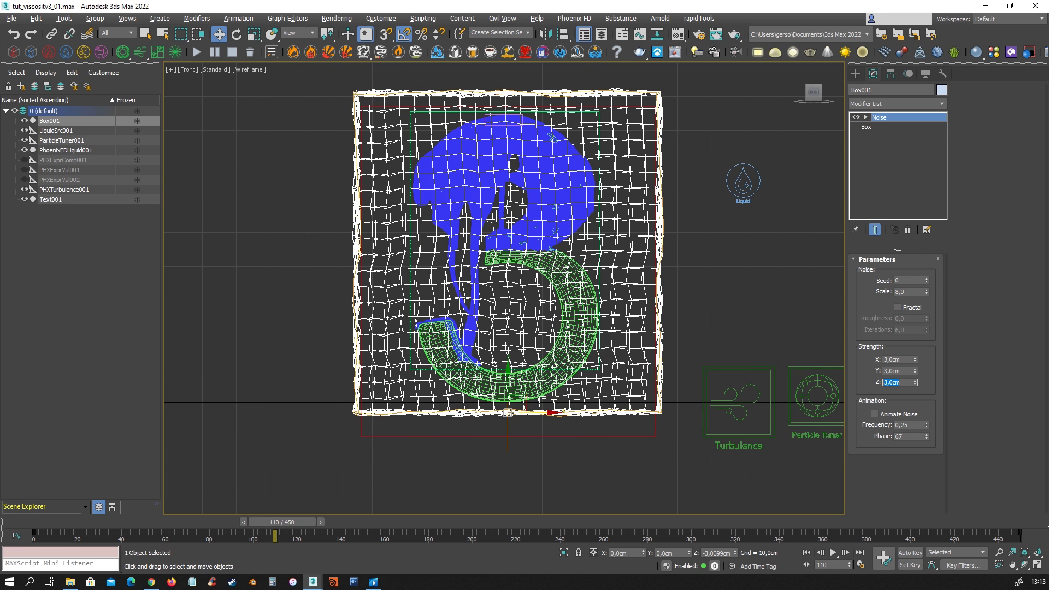
- Raise the noise strength to 5 cm in X, Y and Z
left_click_drag(904, 360, 811, 327)
type("5")
key("Tab")
type("5")
key("Tab")
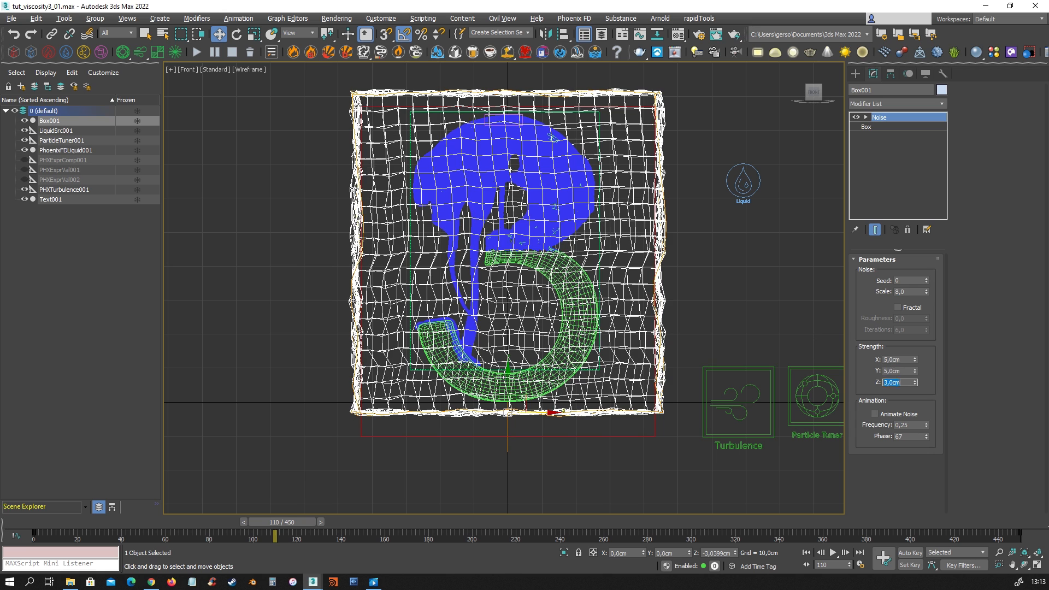
type("5")
key("Return")
- Add a TurboSmooth modifier above the box's Noise modifier and inspect the bumpy surface in the Perspective view
middle_click_drag(525, 410, 563, 361)
scroll(563, 361, "up", 3)
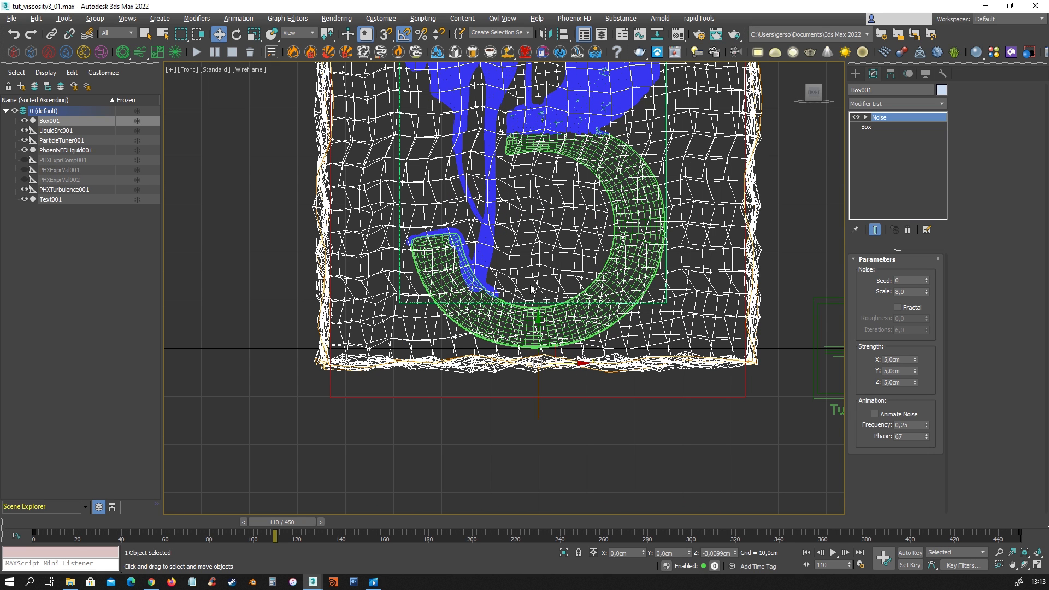
middle_click_drag(564, 254, 575, 383)
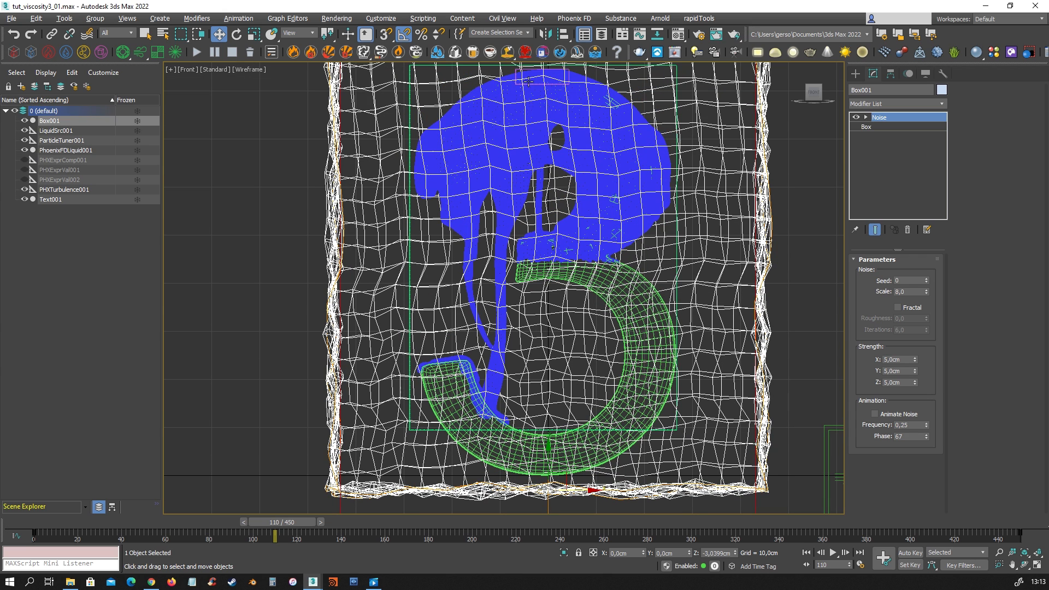
middle_click_drag(659, 390, 658, 302)
left_click(941, 104)
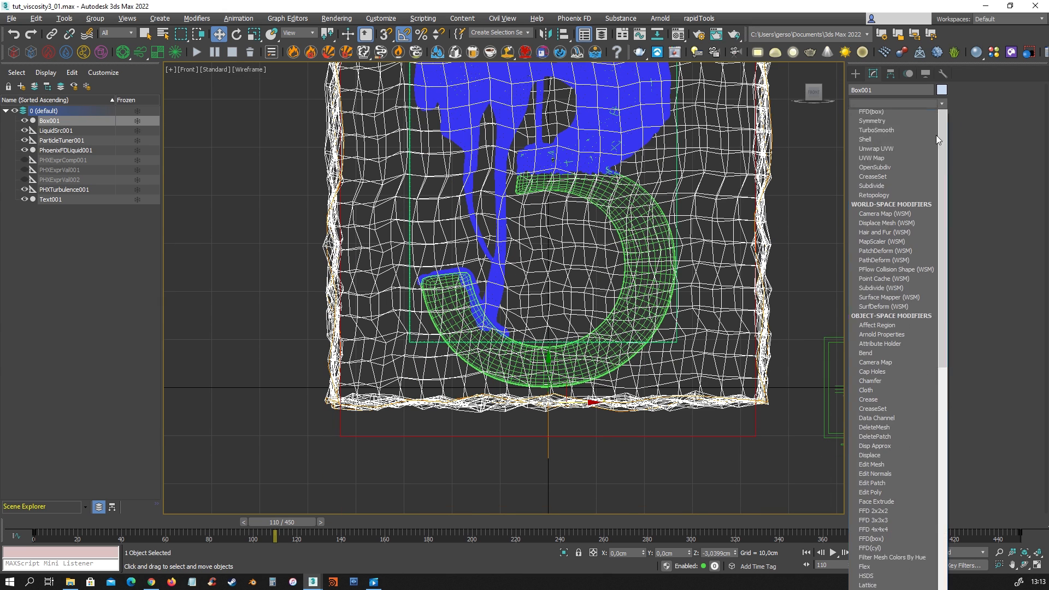
scroll(936, 136, "up", 2)
left_click(929, 166)
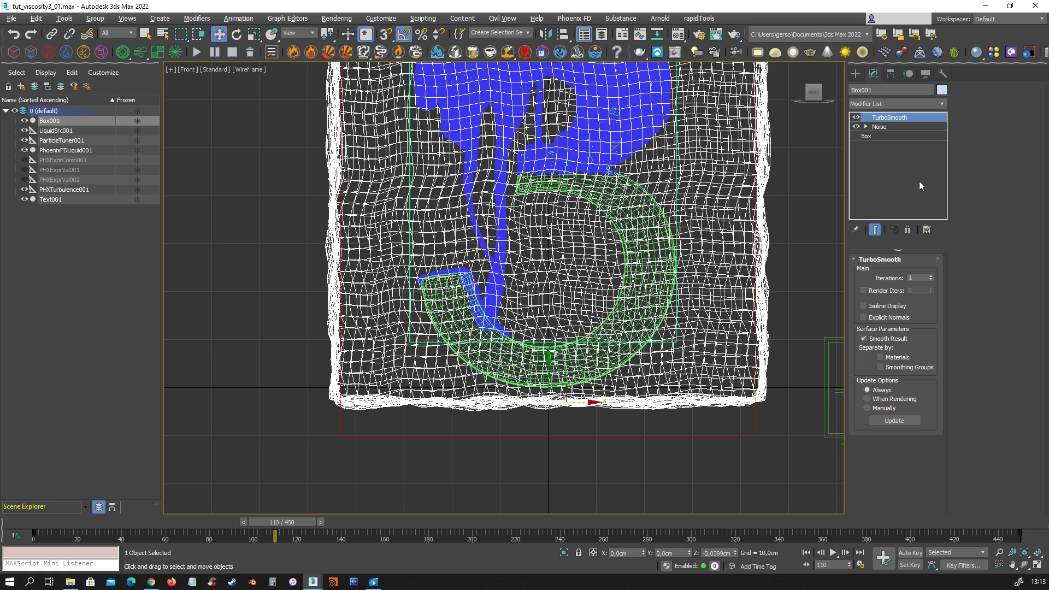
key("alt+w")
key("alt+w")
middle_click_drag(716, 388, 676, 315, "alt")
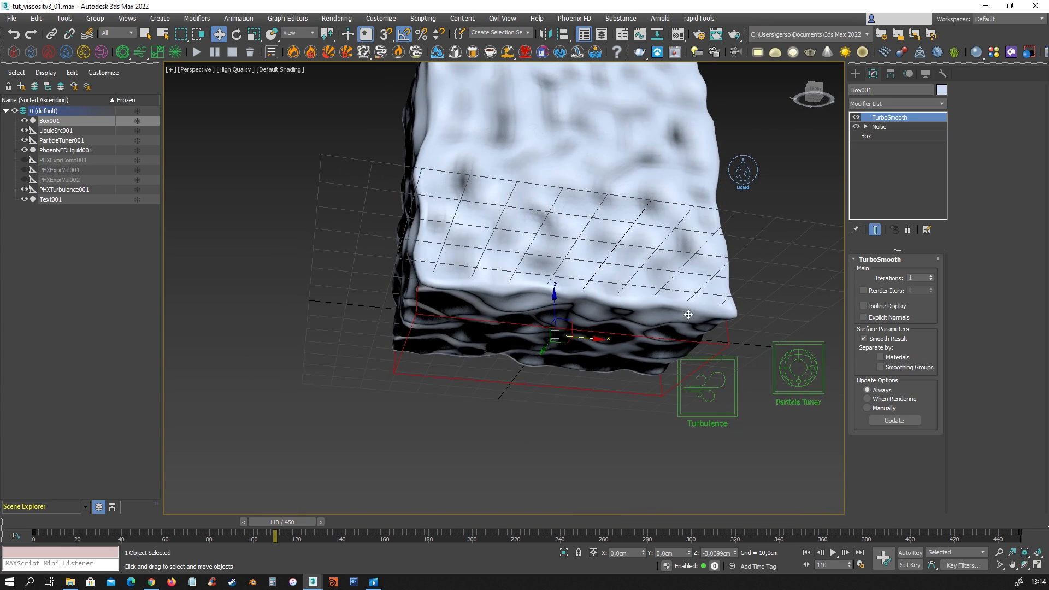
- Raise the Z strength of the box's Noise modifier to 7,5 cm
scroll(637, 363, "up", 4)
middle_click_drag(622, 300, 632, 329, "alt")
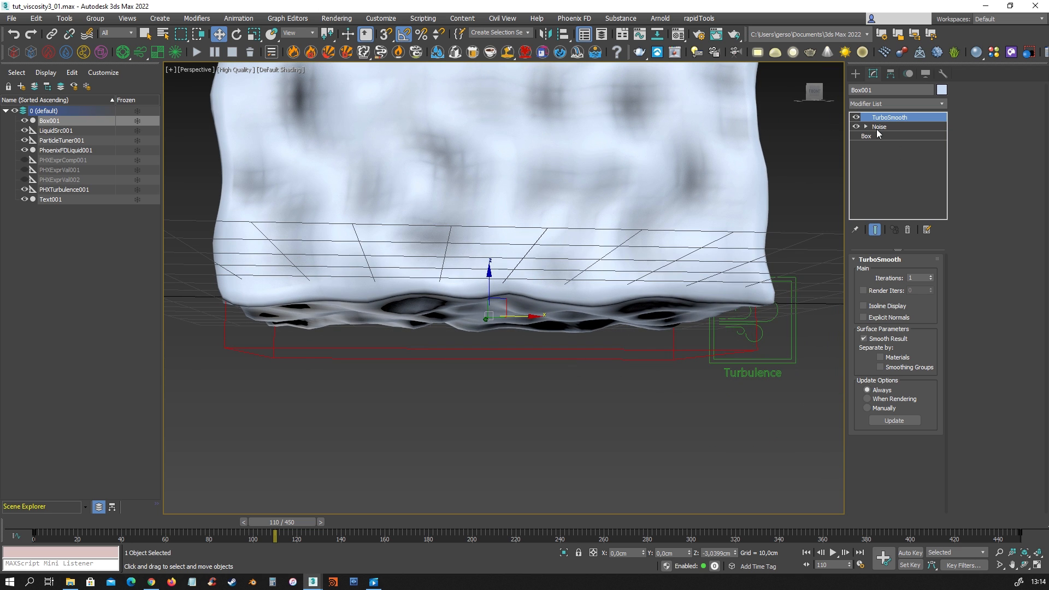
left_click(877, 127)
left_click_drag(915, 382, 913, 354)
middle_click_drag(632, 333, 627, 322, "alt")
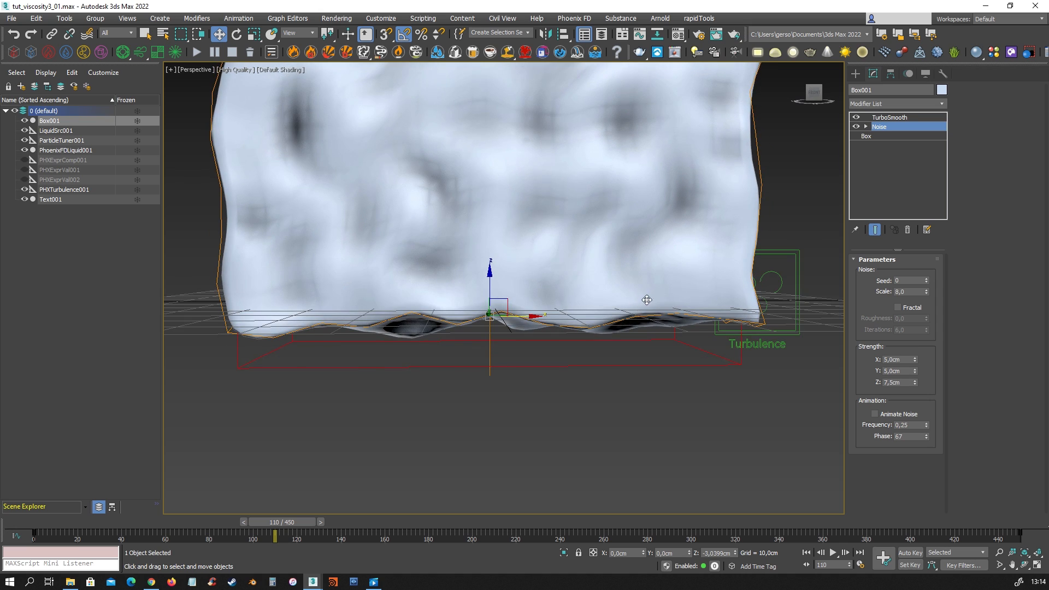
- Show the Front view maximized and set the current frame to 120
key("alt+w")
right_click(671, 258)
key("alt+w")
scroll(604, 306, "down", 5)
middle_click_drag(614, 220, 553, 241)
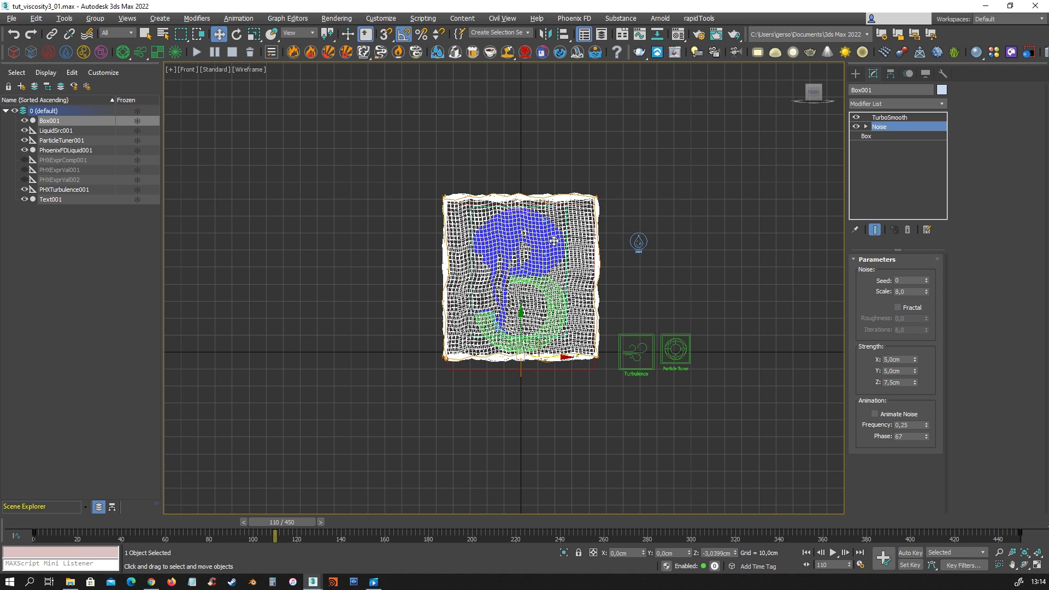
left_click(319, 521)
left_click(323, 522)
left_click(323, 521)
double_click(835, 565)
type("120")
key("Return")
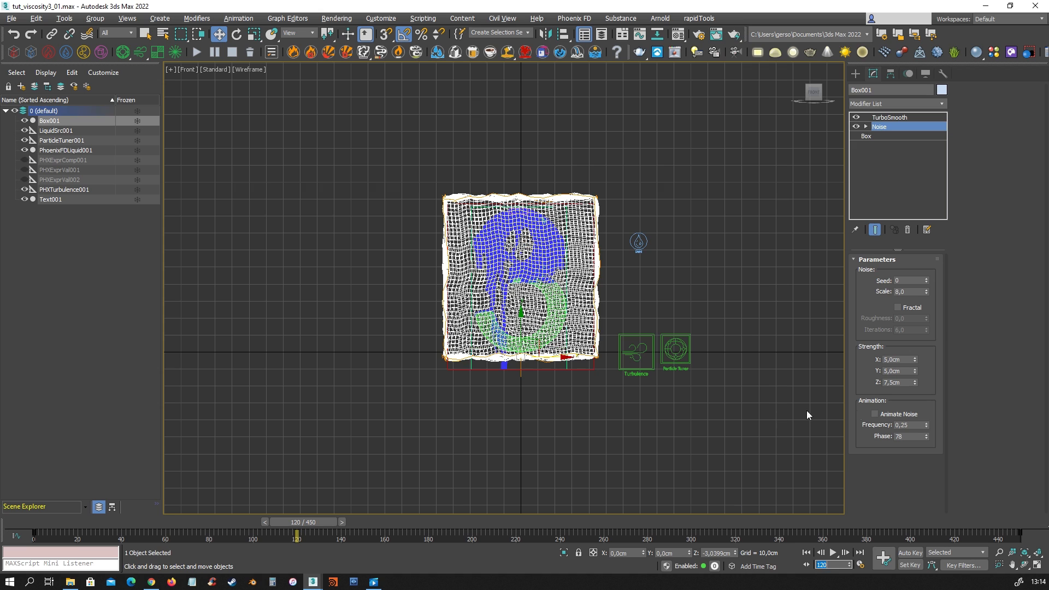
- Turn on Animate Noise for the box and set its frequency to 0,05
left_click(886, 414)
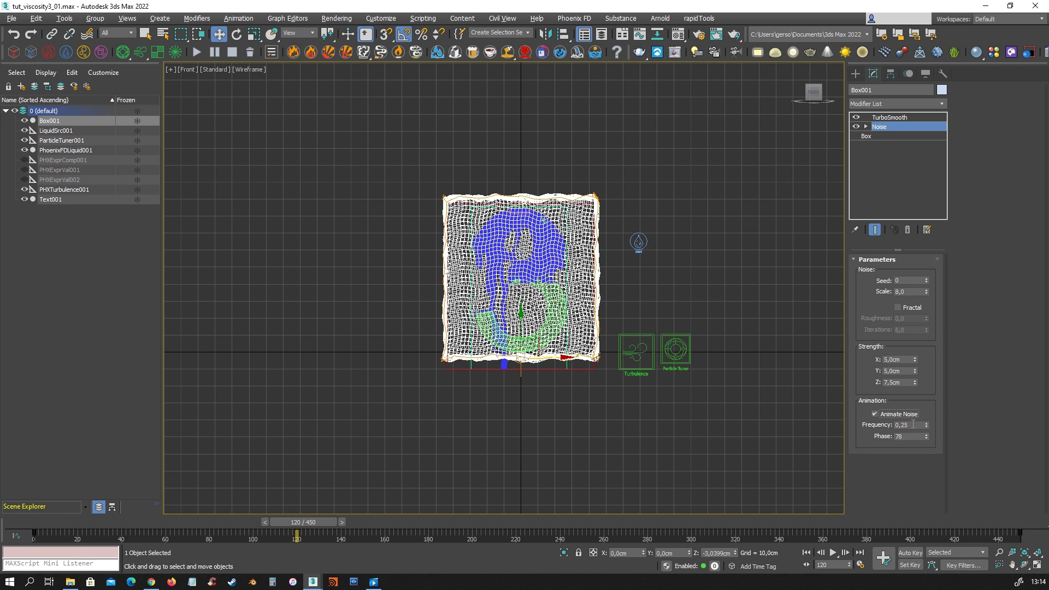
type("0,05")
key("Return")
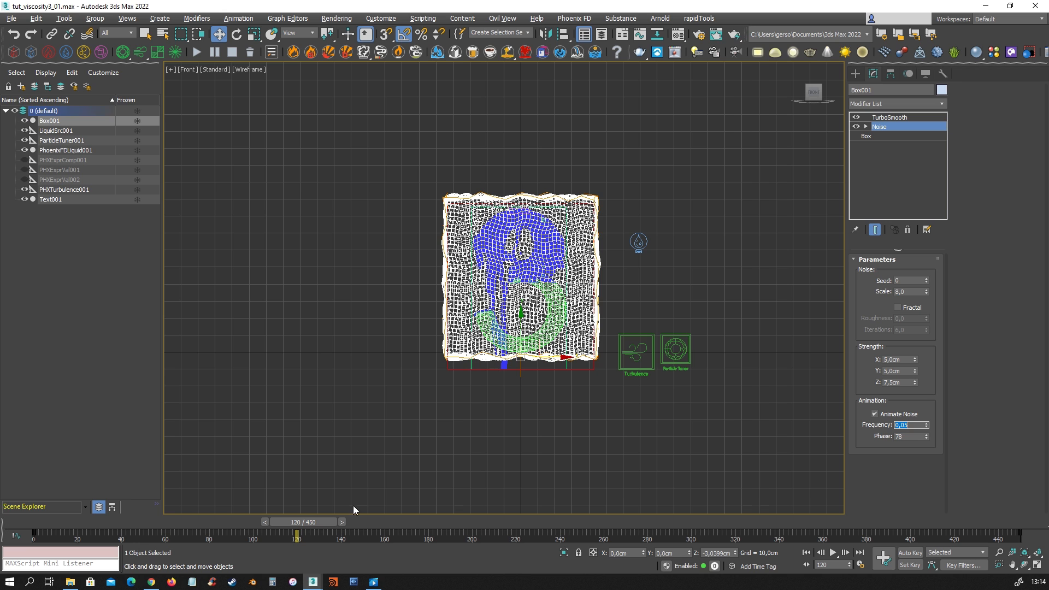
- Move the box straight up to just above the number 3, at a Z position of about 89,36 cm
left_click_drag(521, 315, 520, 153)
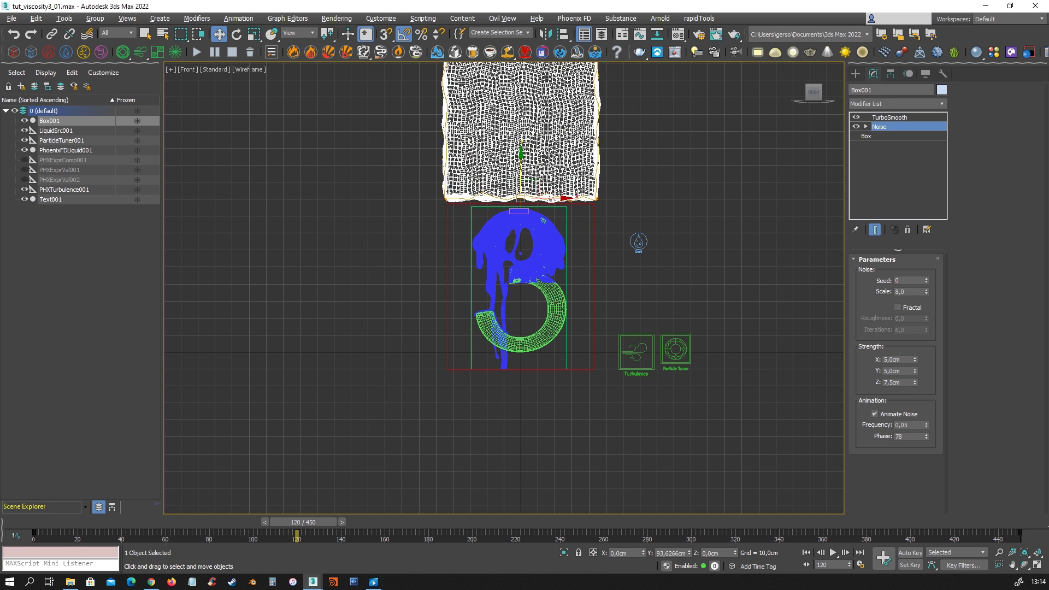
middle_click_drag(520, 204, 520, 228)
scroll(521, 229, "up", 5)
left_click_drag(524, 184, 527, 189)
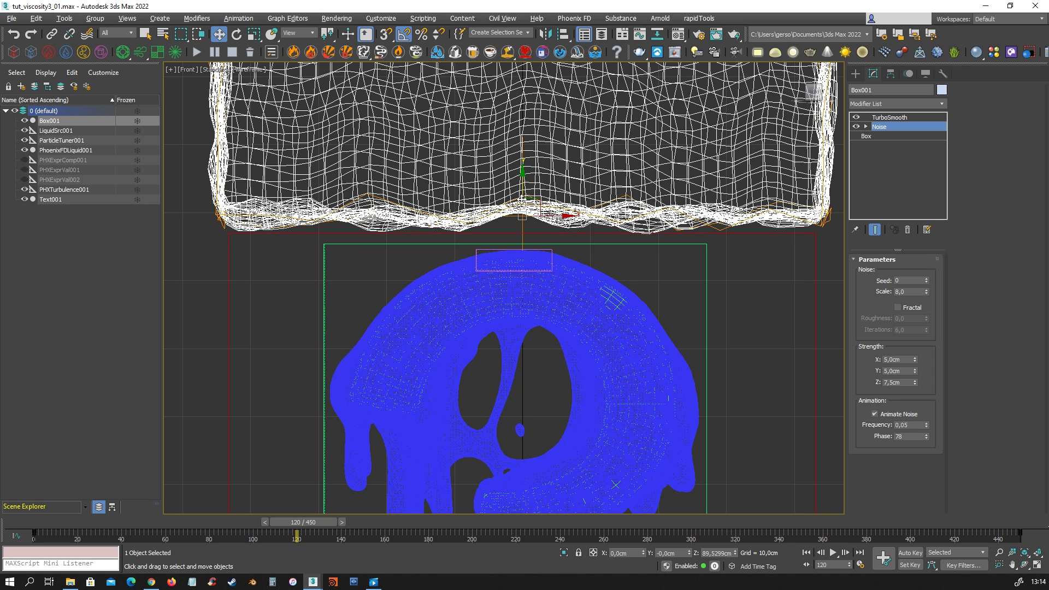
left_click_drag(524, 193, 525, 193)
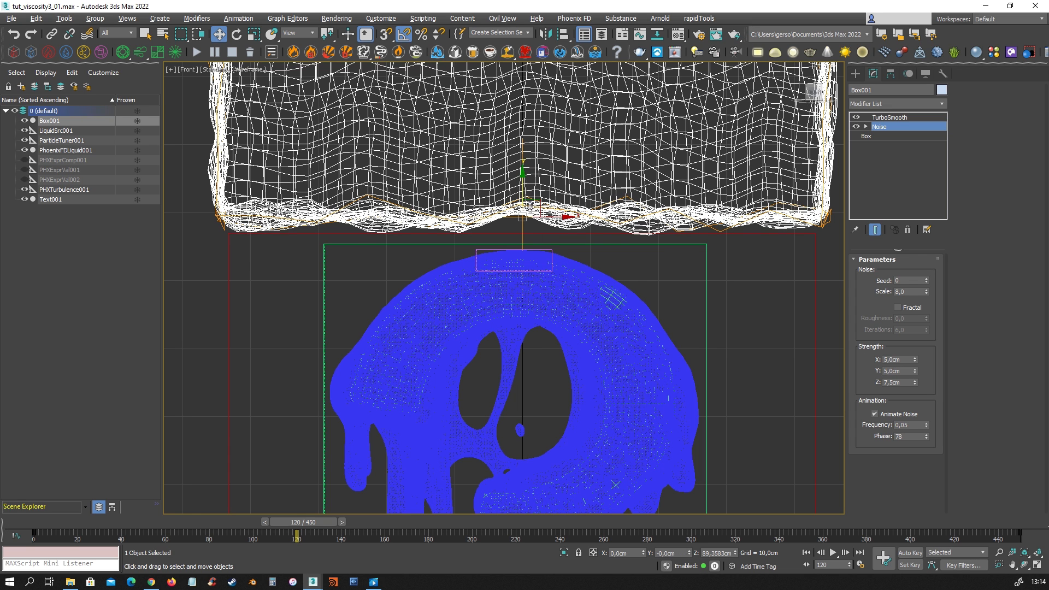
scroll(544, 312, "down", 5)
middle_click_drag(606, 348, 590, 291)
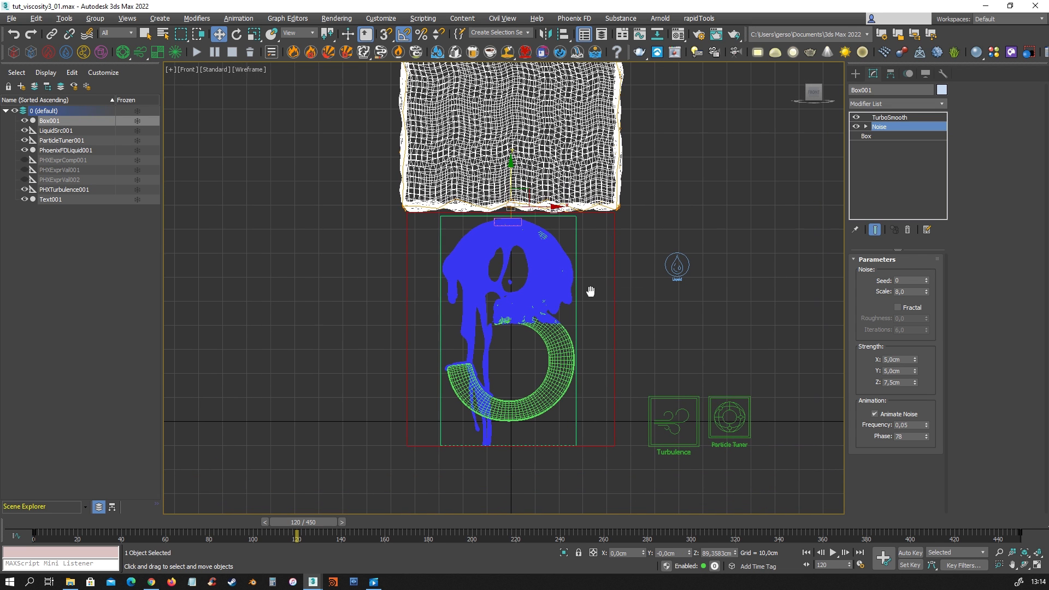
- Apply the box's Chaos Phoenix properties with Solid Object turned off
left_click(890, 117)
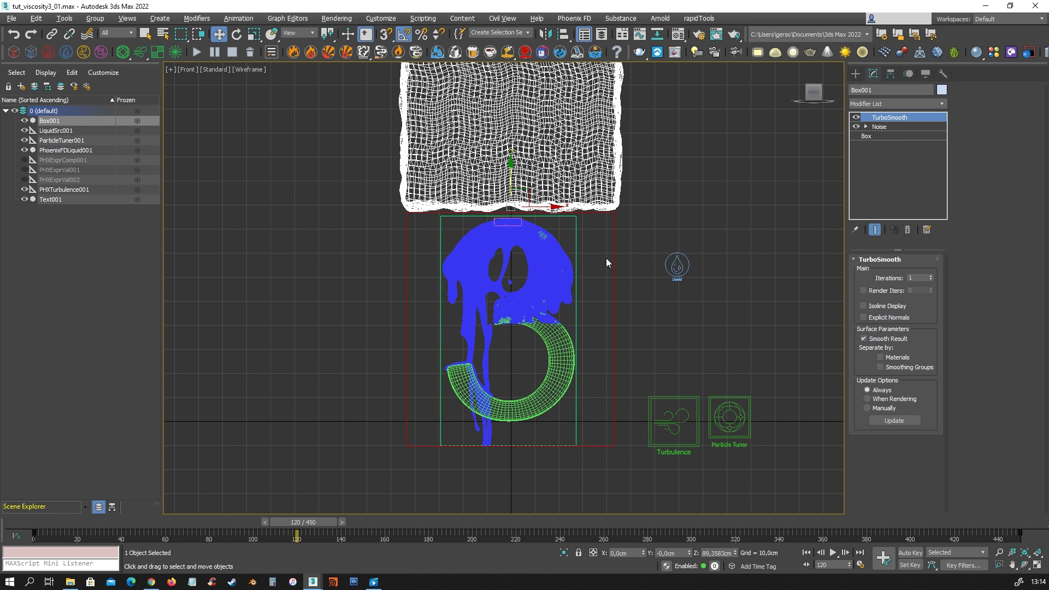
right_click(636, 245)
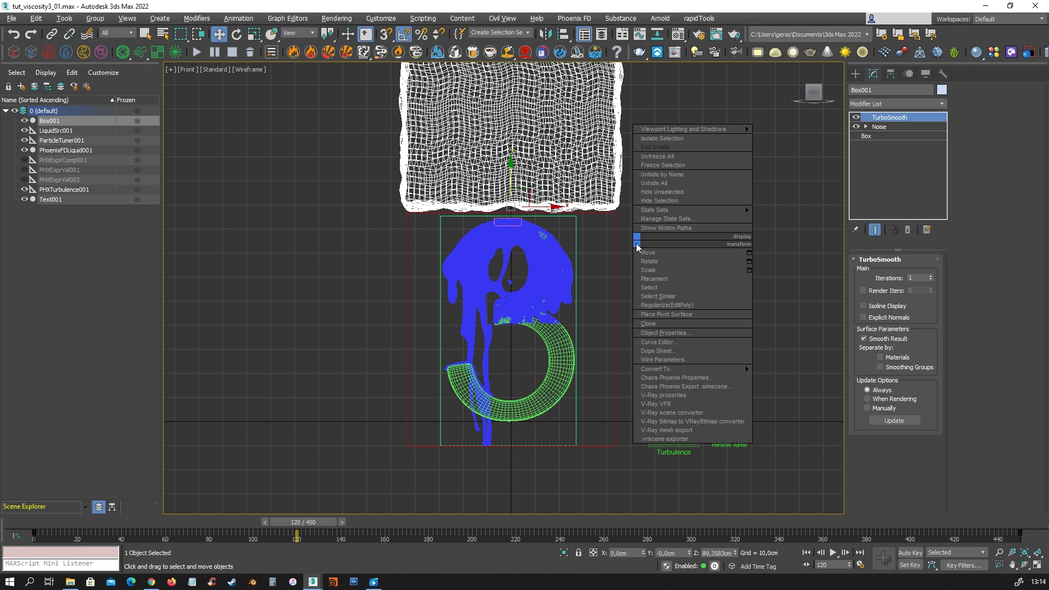
left_click(677, 377)
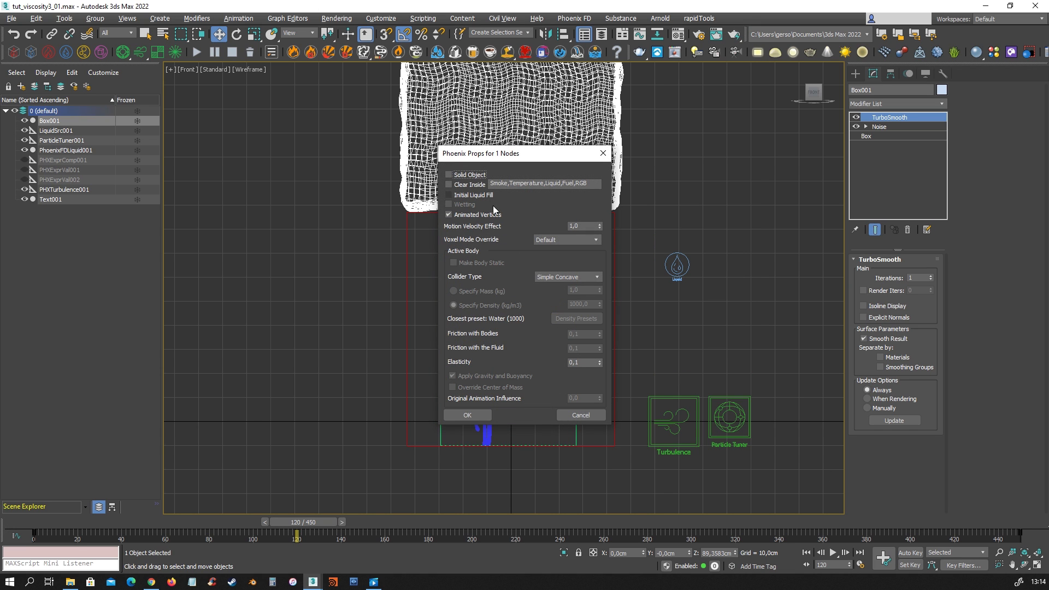
left_click(467, 416)
- Turn on Display as Box in the box's object properties
right_click(667, 324)
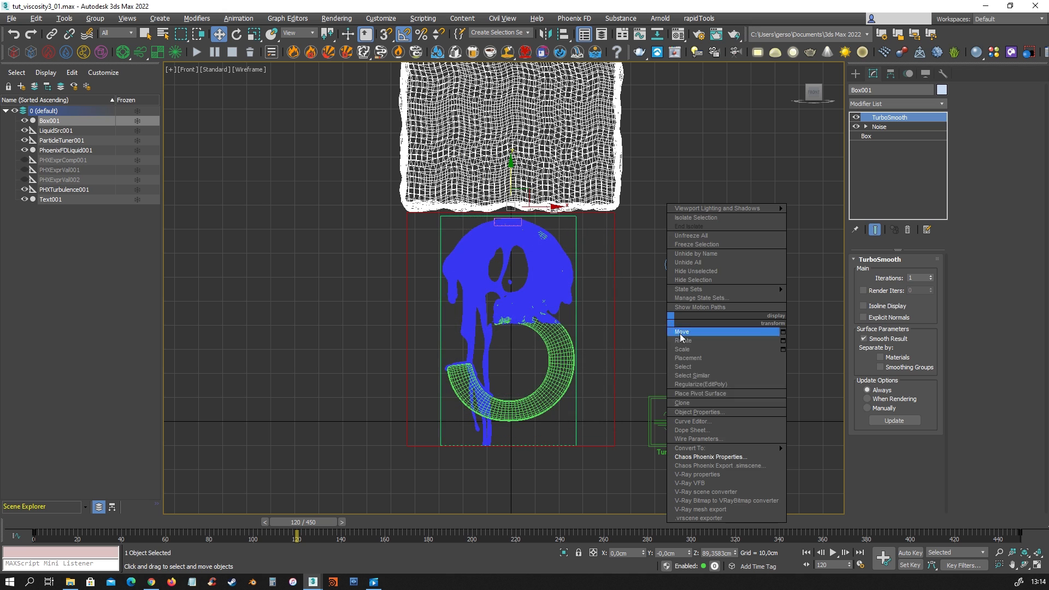
left_click(709, 412)
left_click(454, 312)
left_click(561, 445)
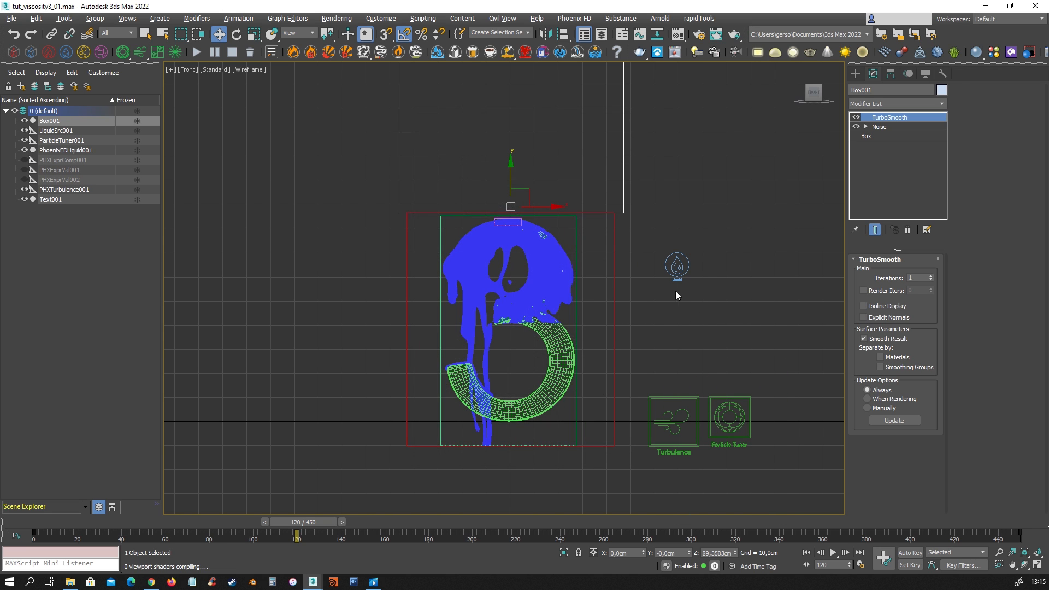
- Enable Auto Key and move the box's existing start key to frame 120 and its end key to frame 420
left_click(912, 553)
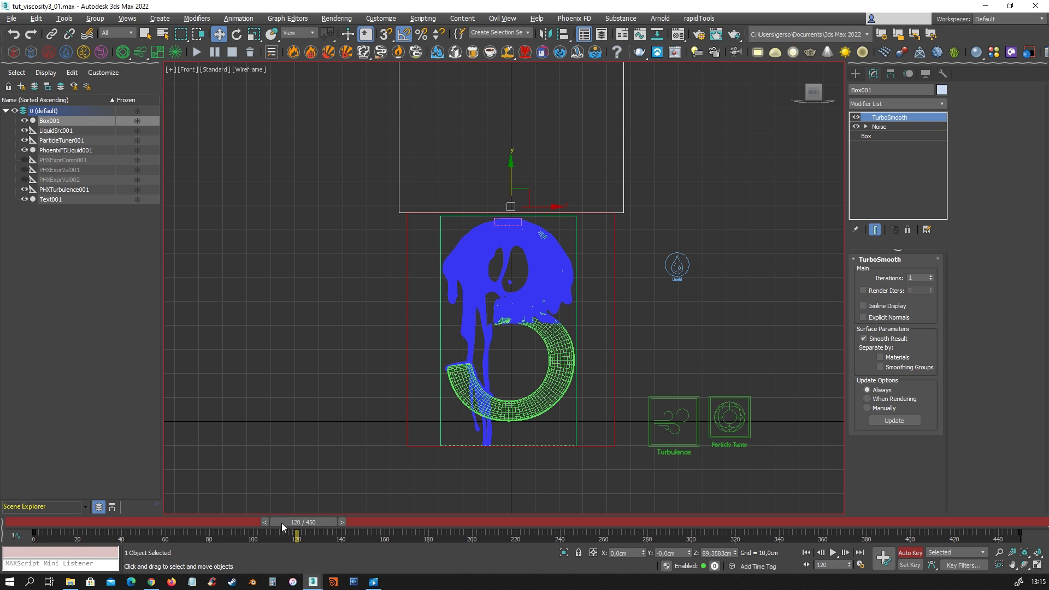
left_click(720, 552)
left_click(34, 535)
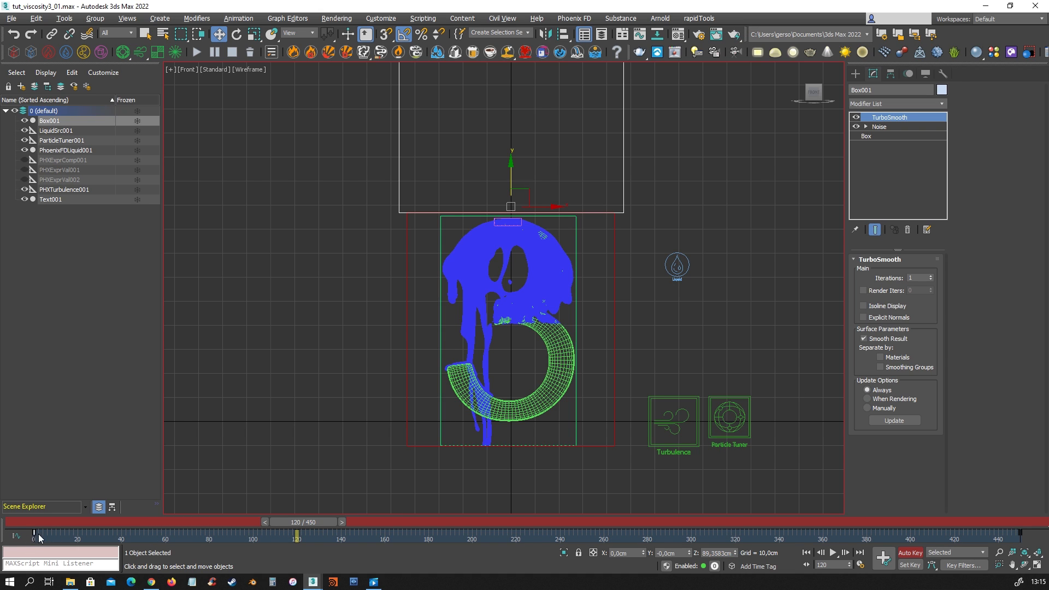
left_click_drag(35, 535, 297, 550)
left_click_drag(1011, 539, 954, 547)
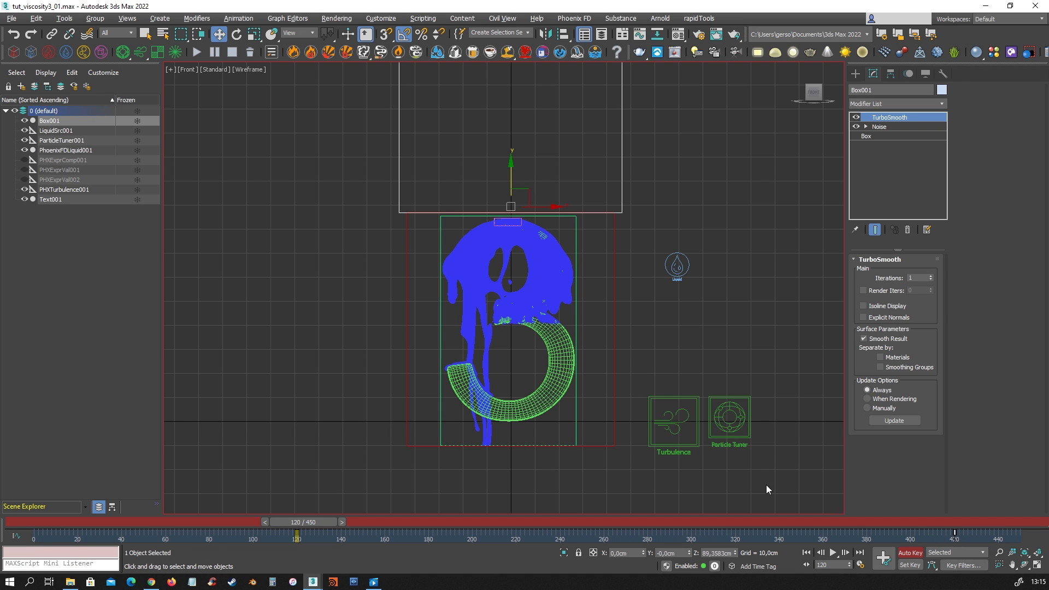
- At frame 420, lower the box over the number to about Z -0,26 cm, and turn Auto Key off
left_click(838, 564)
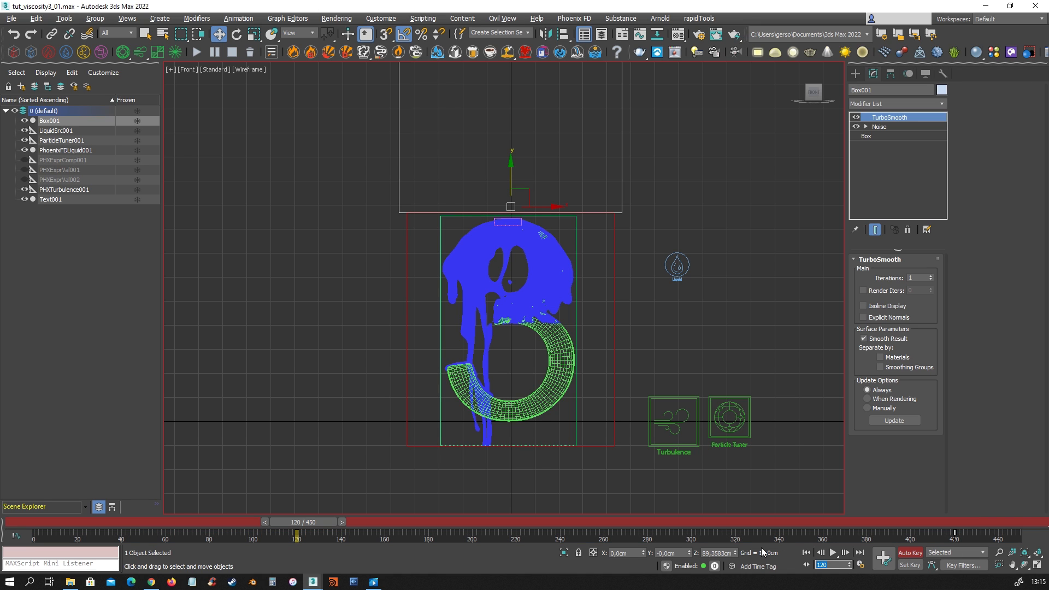
type("420")
key("Return")
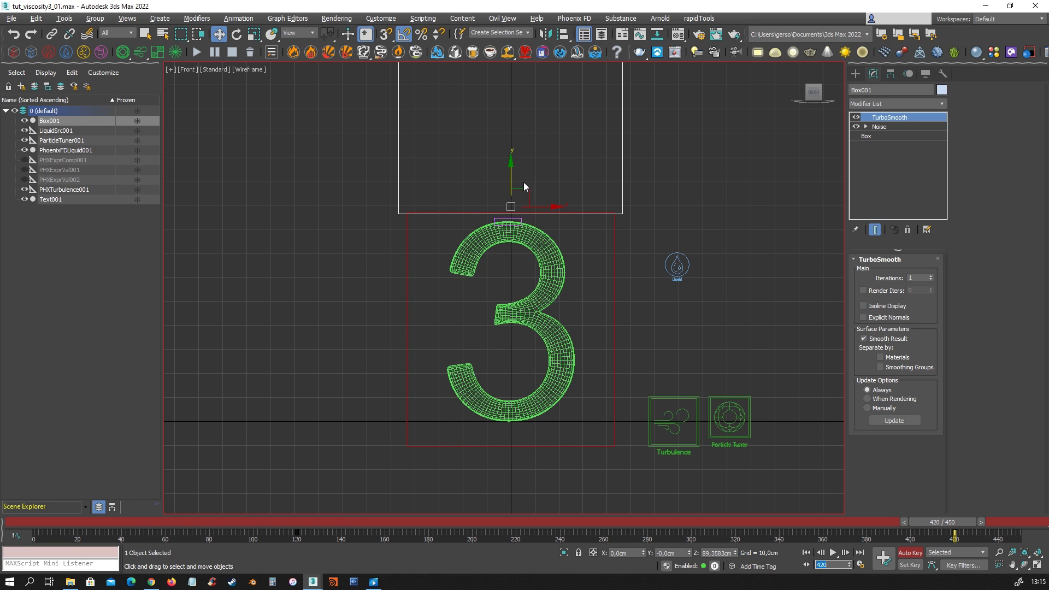
left_click_drag(513, 175, 515, 391)
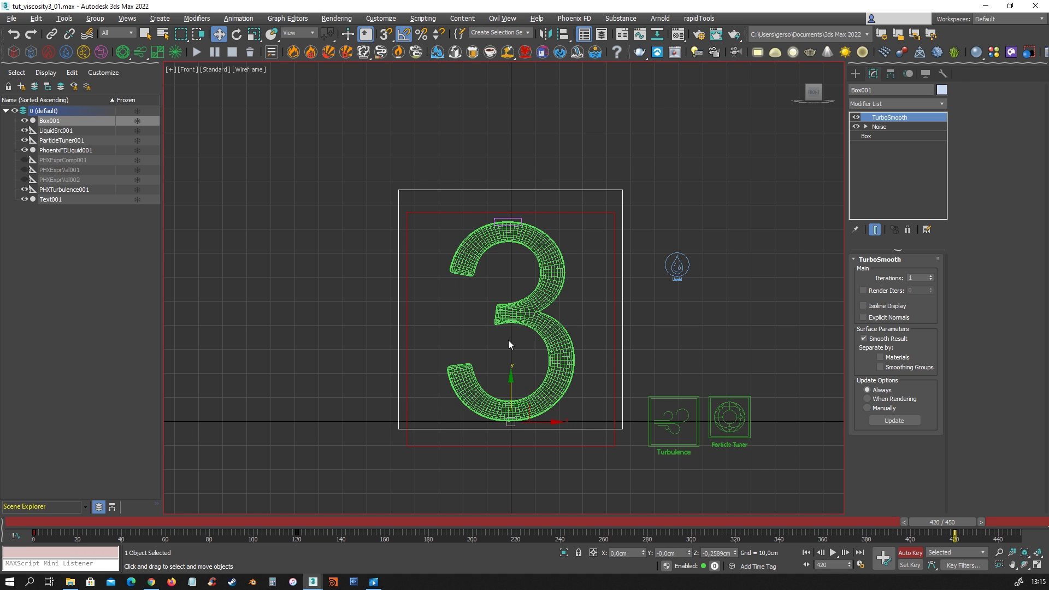
left_click(910, 552)
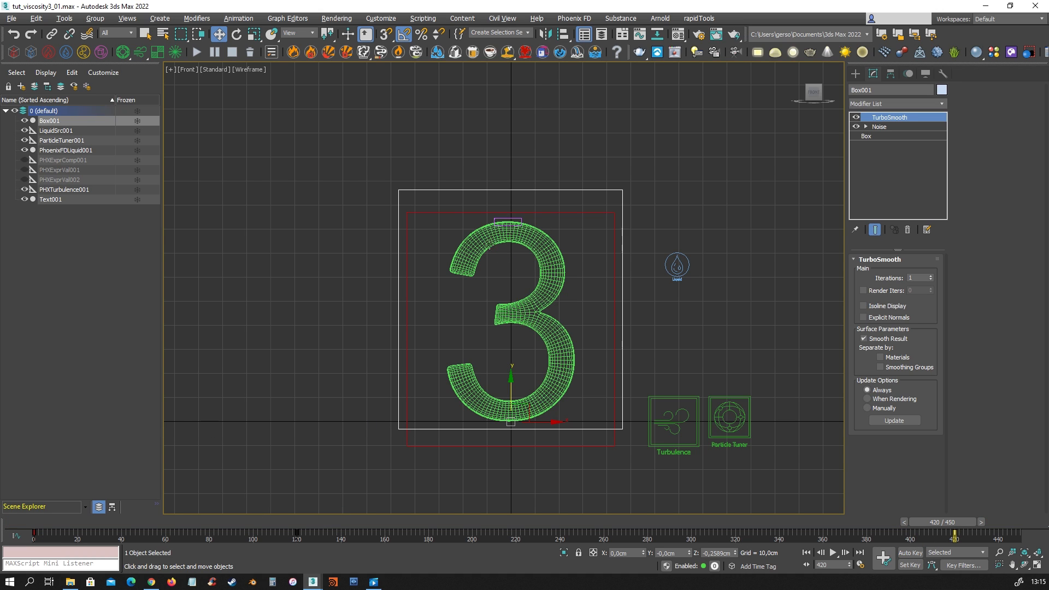
- Move the box's position key from frame 0 to frame 120 and scrub the timeline to frame 211
left_click_drag(48, 530, 297, 543)
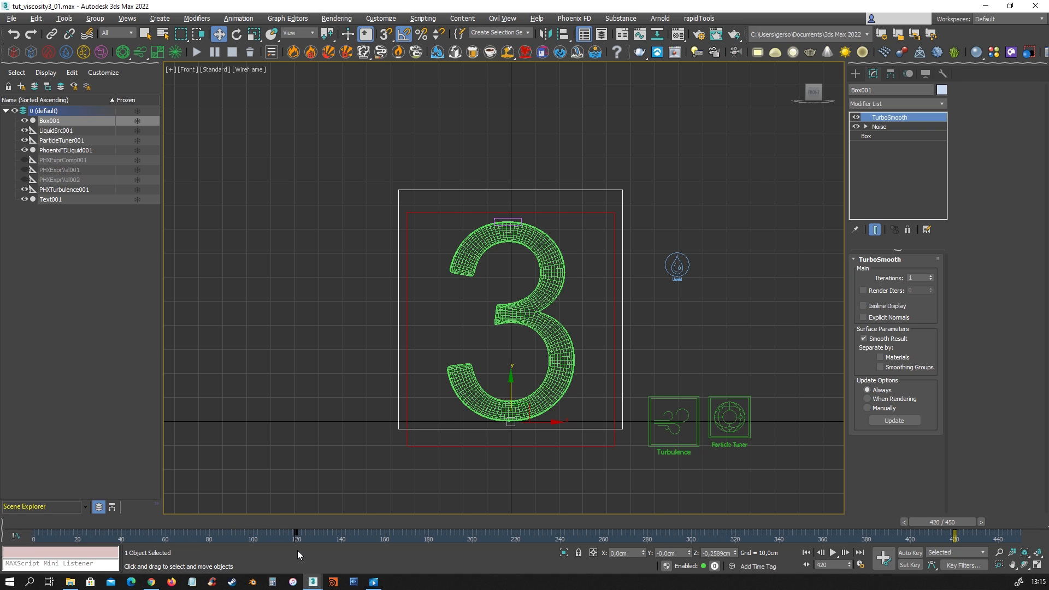
left_click_drag(46, 529, 298, 560)
left_click_drag(939, 523, 493, 532)
- Switch the Front view to shaded display and scrub back to frame 170
middle_click_drag(609, 345, 628, 347)
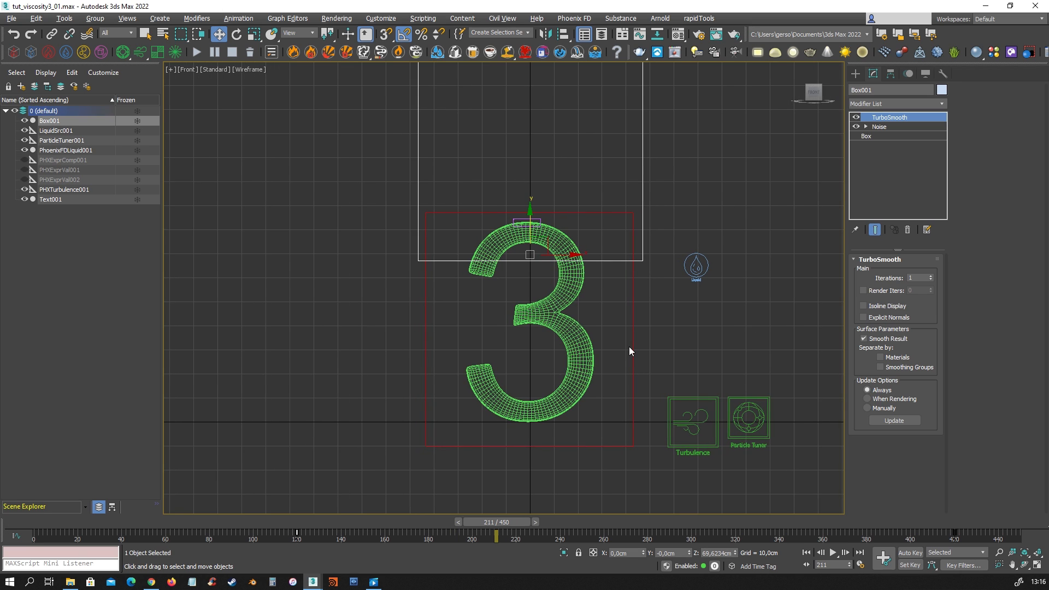
key("F3")
scroll(625, 345, "up", 3)
left_click_drag(486, 525, 406, 532)
key("w")
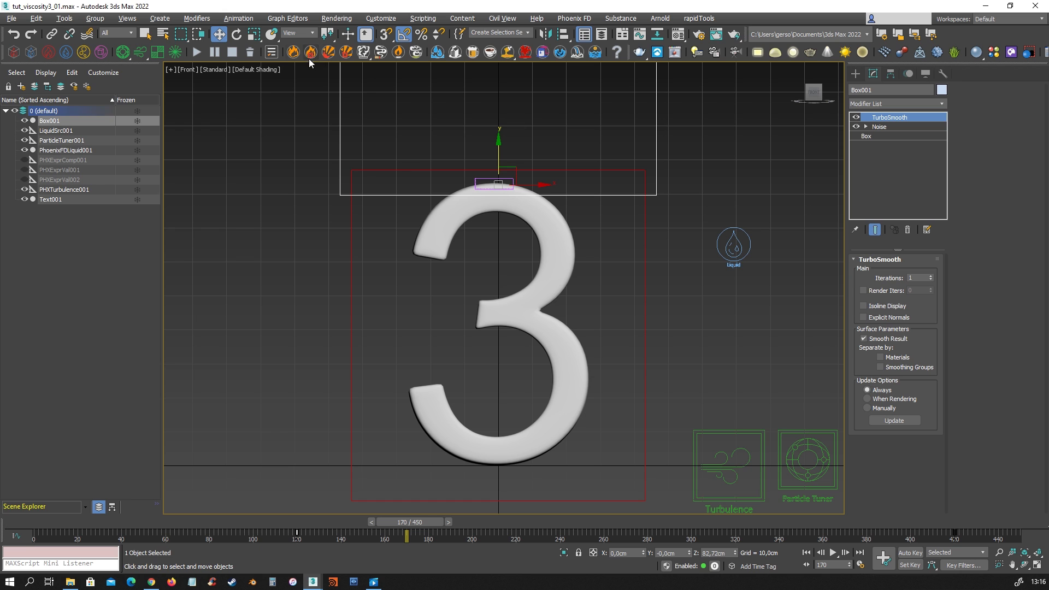
- In the Curve Editor, set all of the box's position keys to linear tangents
left_click(302, 19)
left_click(310, 35)
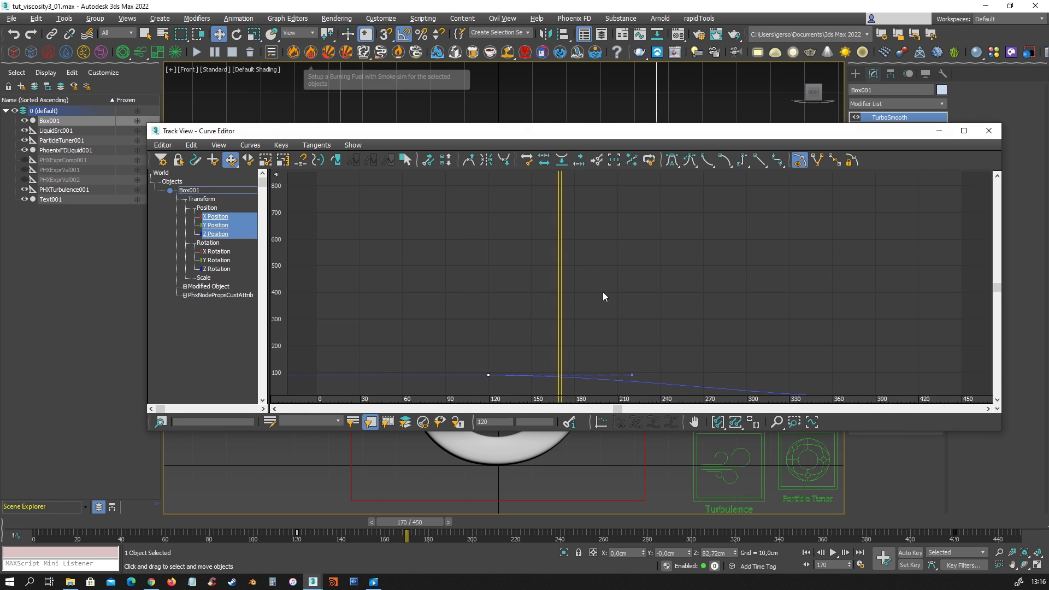
middle_click_drag(641, 286, 601, 187)
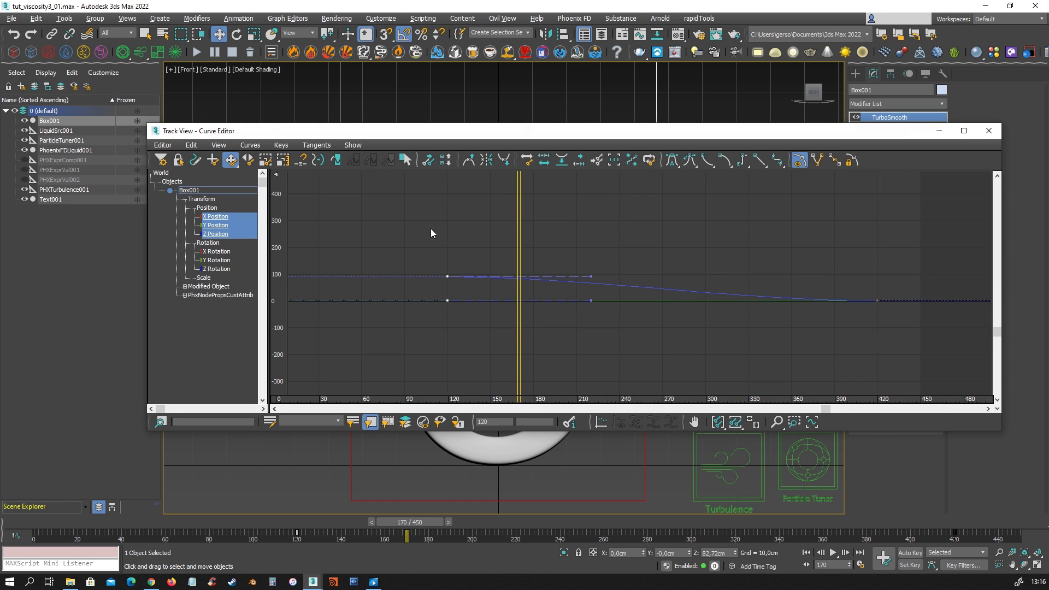
left_click_drag(364, 243, 913, 339)
left_click(759, 160)
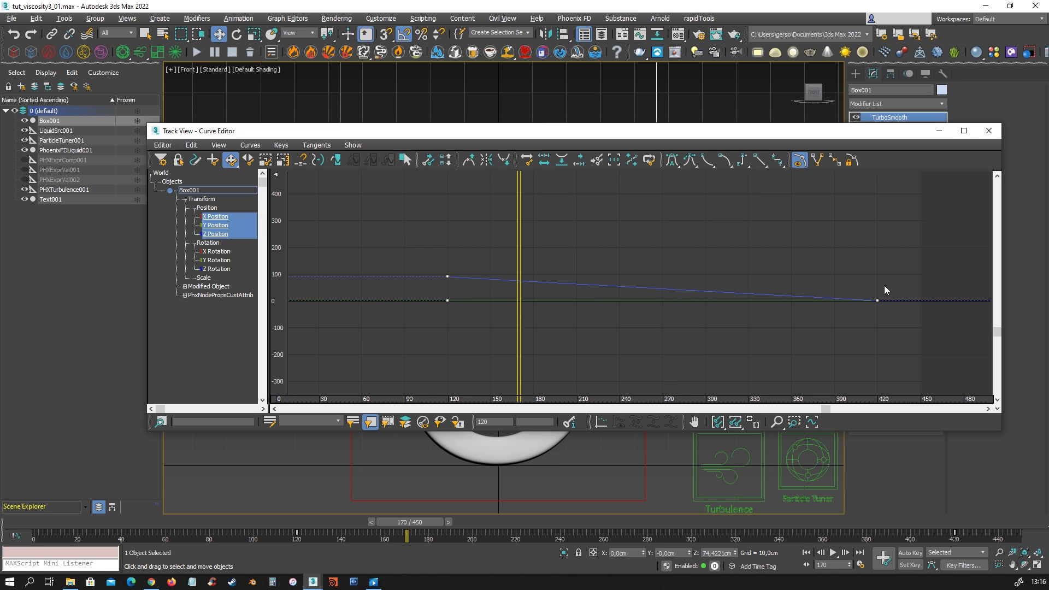
left_click(994, 132)
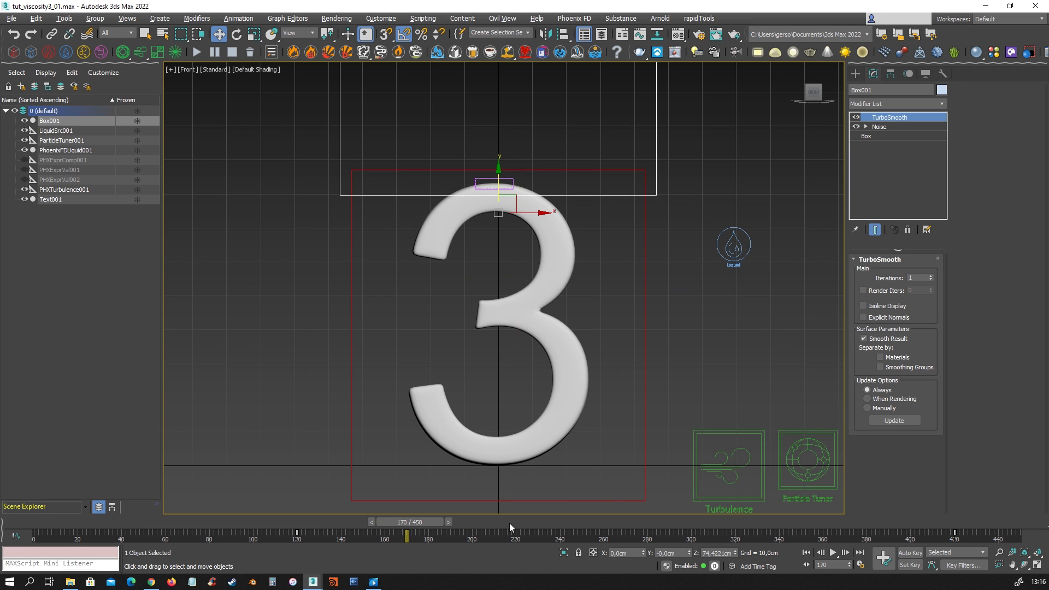
- Scrub the timeline to frame 143 to check the box's descent over the number
left_click_drag(416, 523, 362, 533)
key("w")
middle_click_drag(549, 372, 544, 330)
scroll(555, 311, "down", 2)
- In the Perspective view, duplicate the Particle Tuner as a copy directly above the original
key("alt+w")
right_click(631, 332)
key("alt+w")
scroll(589, 326, "down", 5)
middle_click_drag(622, 257, 664, 331)
left_click(701, 384)
middle_click_drag(735, 443, 765, 408, "alt")
left_click_drag(703, 343, 706, 276, "shift")
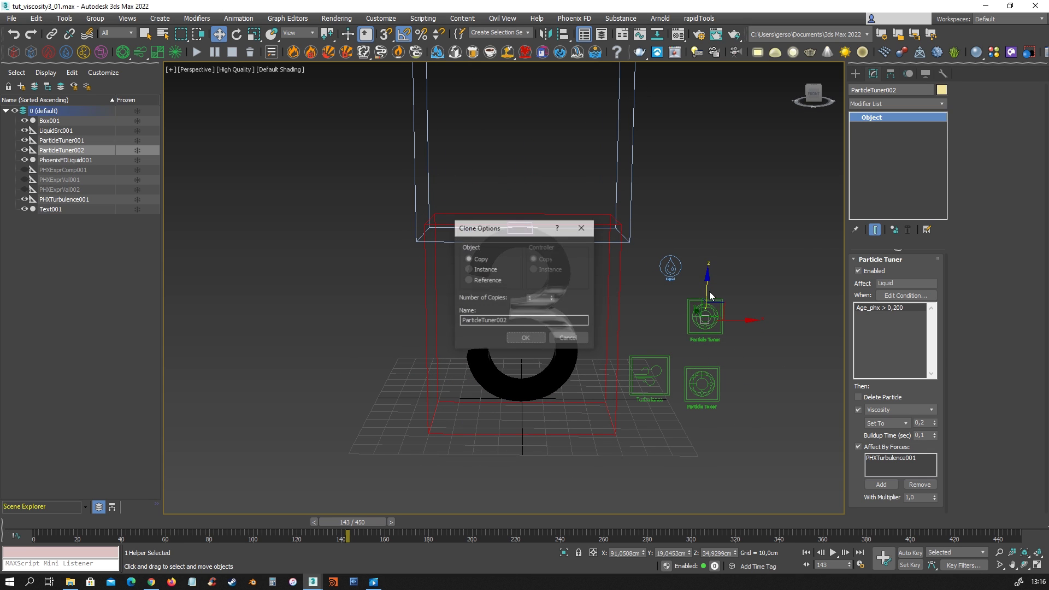
left_click(533, 338)
- In the copied Particle Tuner, remove PHXTurbulence001 from the affecting forces, turn off Viscosity and turn on Delete Particle
left_click(896, 458)
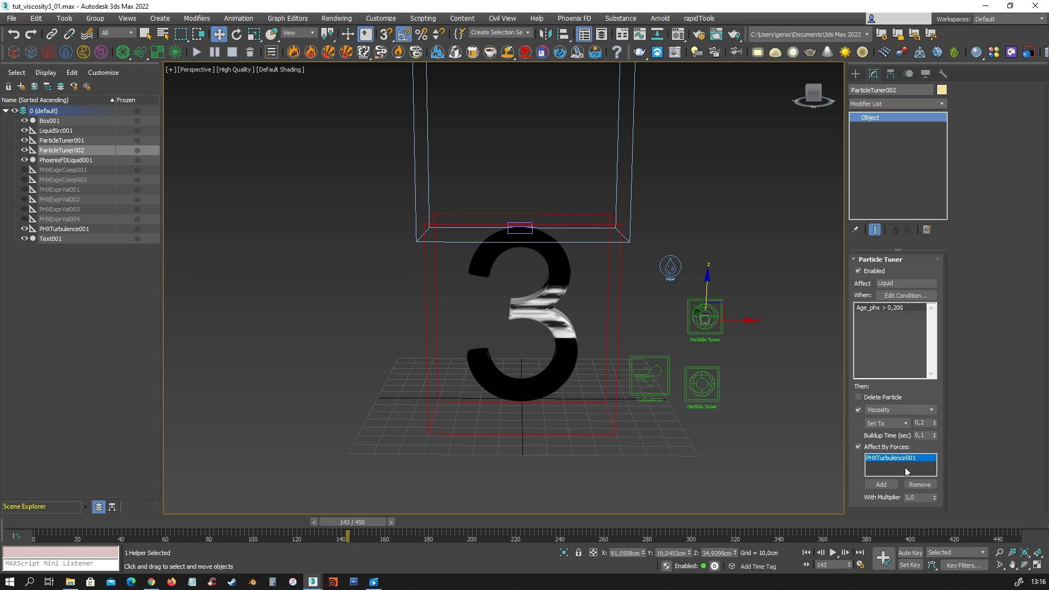
left_click(920, 485)
left_click(858, 410)
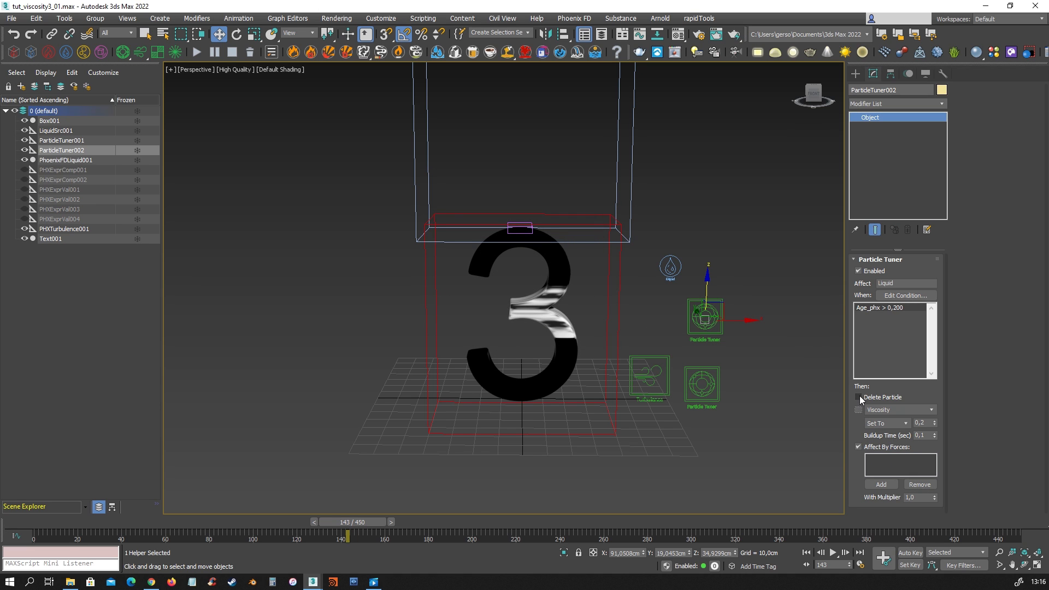
- Change the copied Particle Tuner's condition so that the distance to Box001 is less than the compared value
left_click(905, 295)
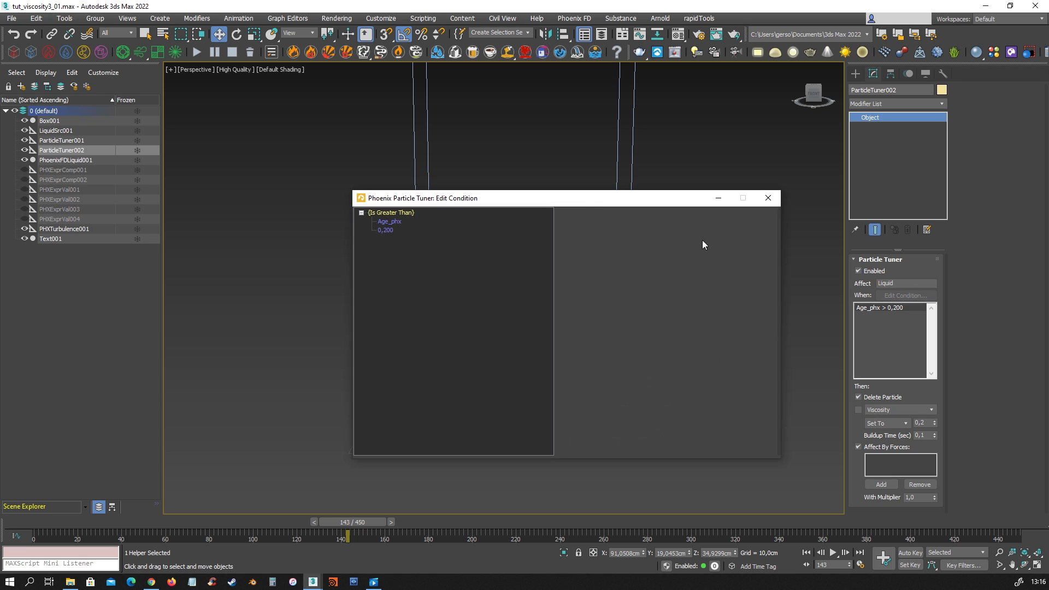
left_click_drag(597, 205, 272, 238)
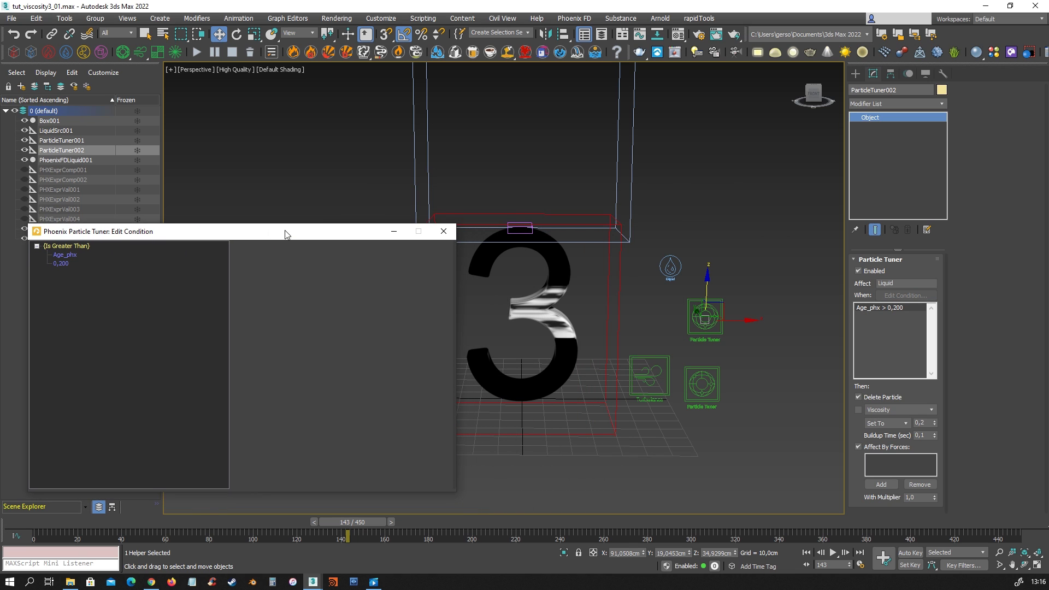
left_click(66, 247)
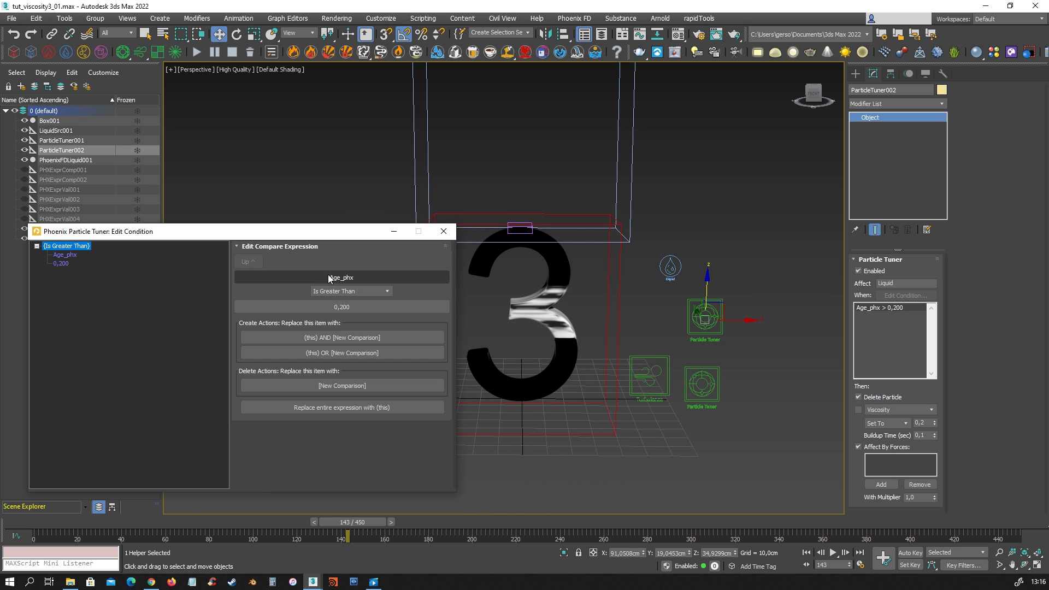
left_click(339, 291)
left_click(330, 308)
left_click(65, 255)
left_click(247, 321)
left_click(357, 321)
left_click(416, 174)
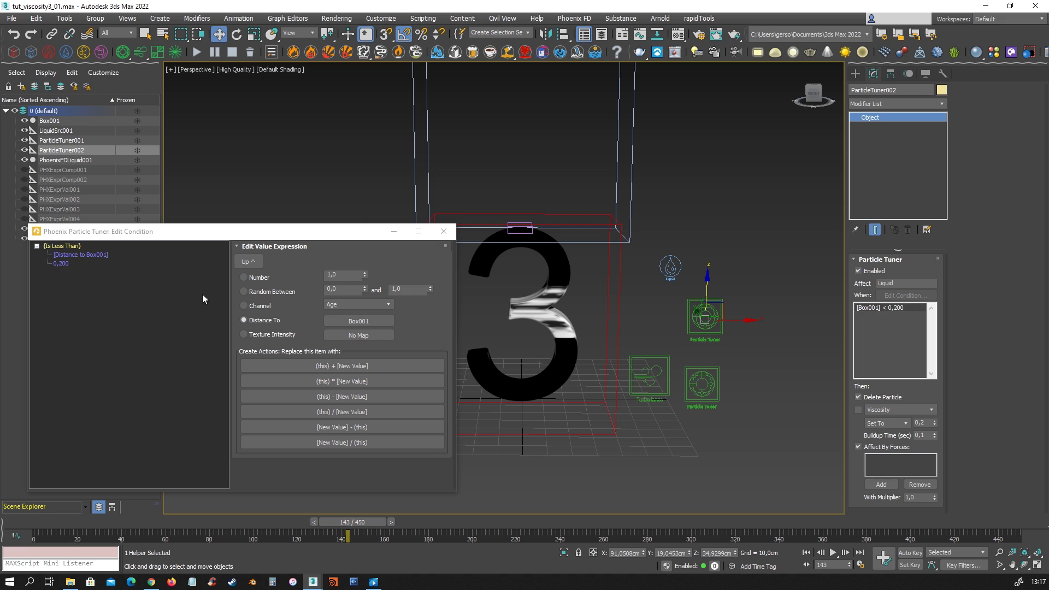
- Set the condition's comparison number to 1 and close the condition editor
left_click(60, 264)
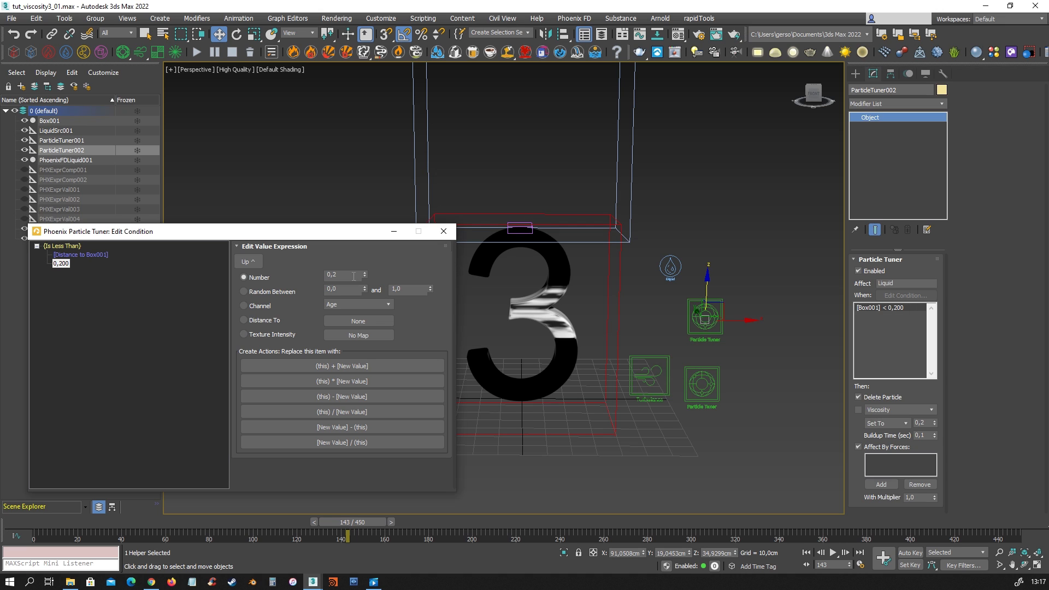
type("1")
key("Return")
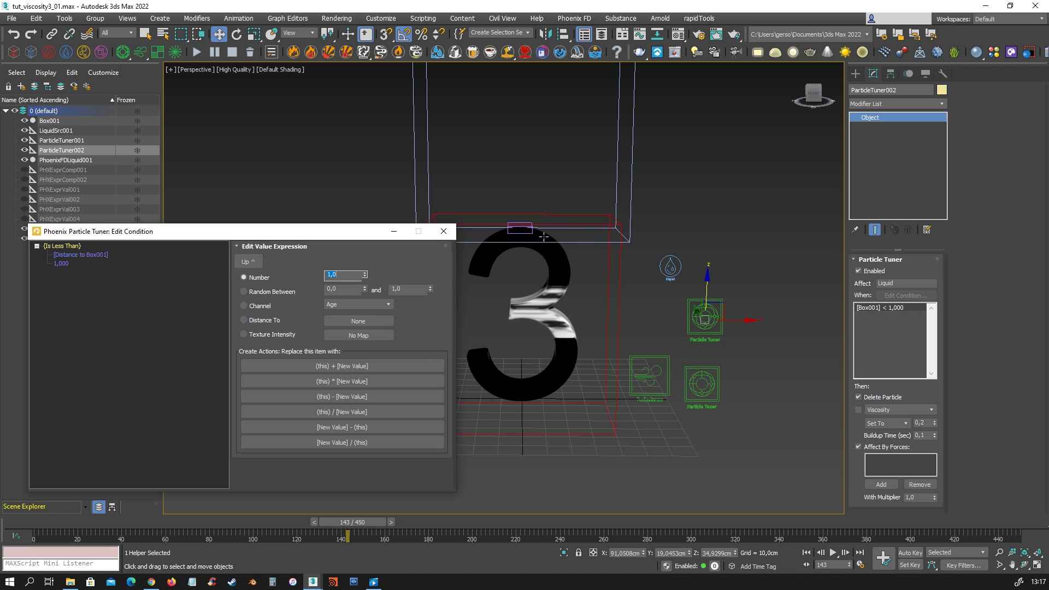
left_click(443, 232)
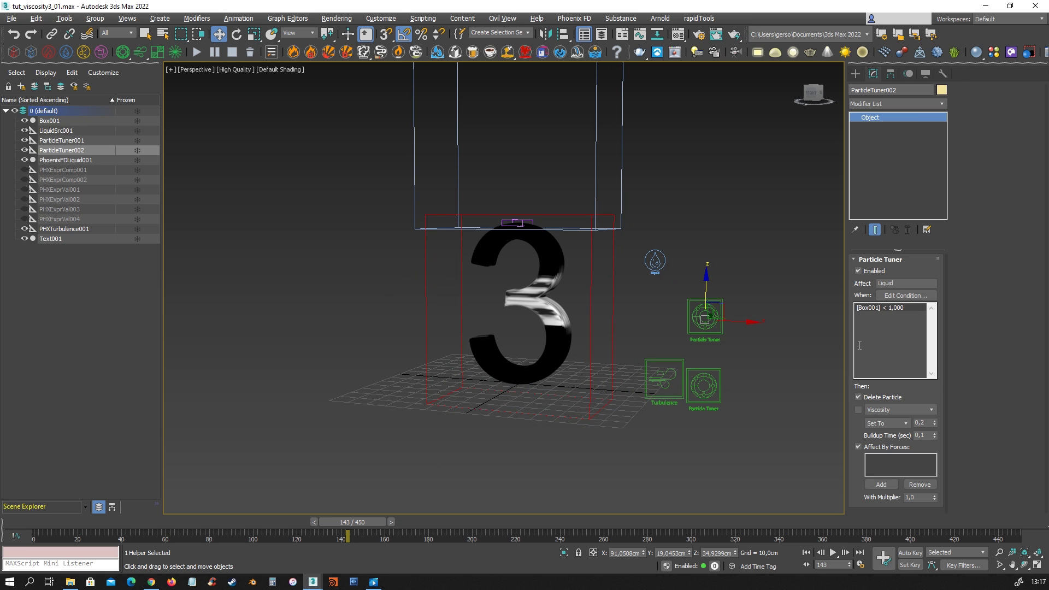
- Switch the Perspective viewport from High Quality to Standard display
middle_click_drag(609, 254, 616, 277)
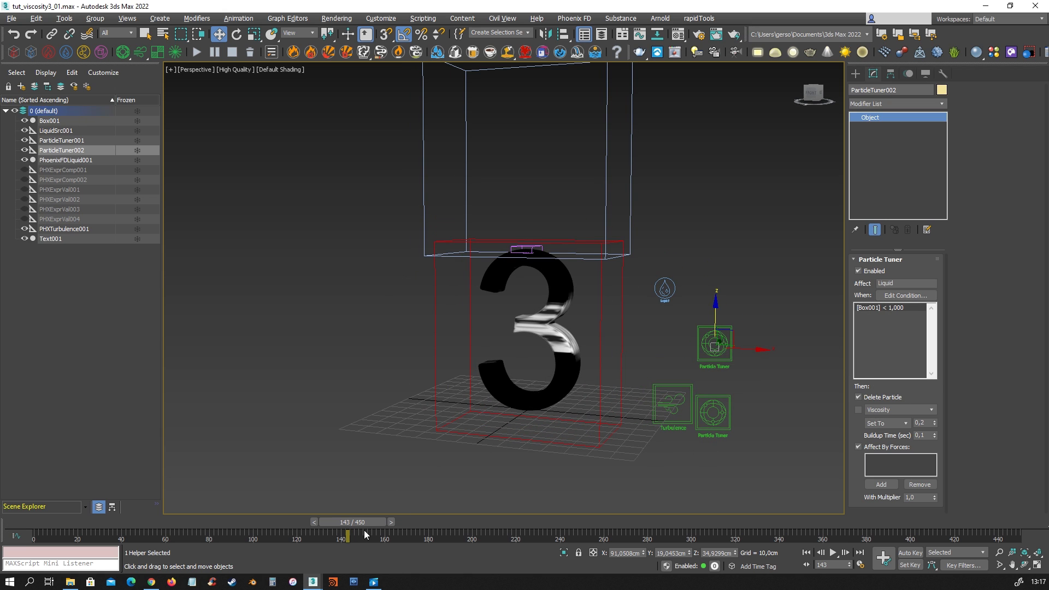
middle_click_drag(532, 356, 574, 327, "alt")
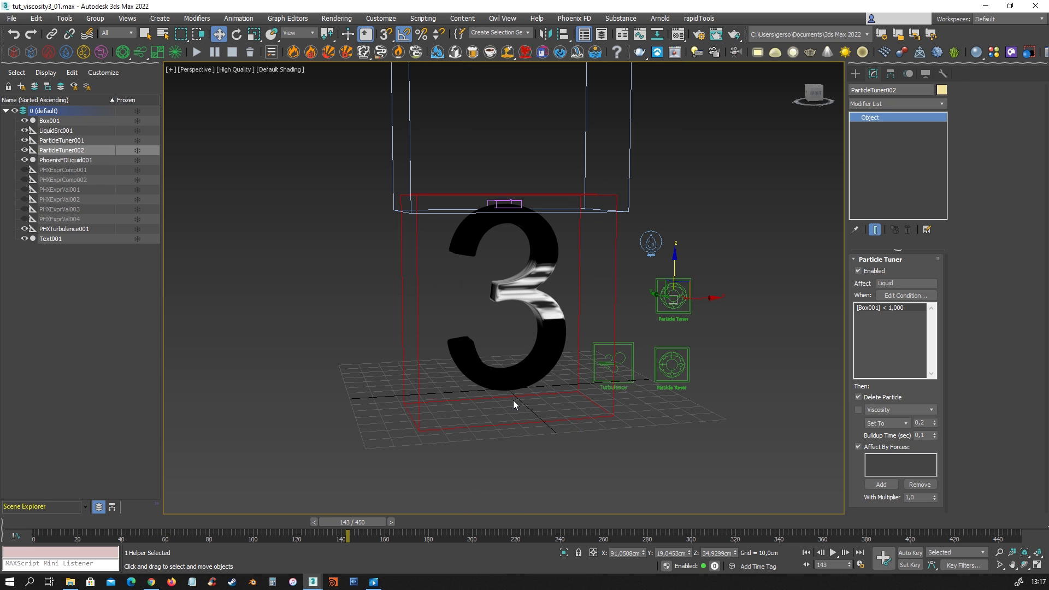
middle_click_drag(562, 367, 541, 409)
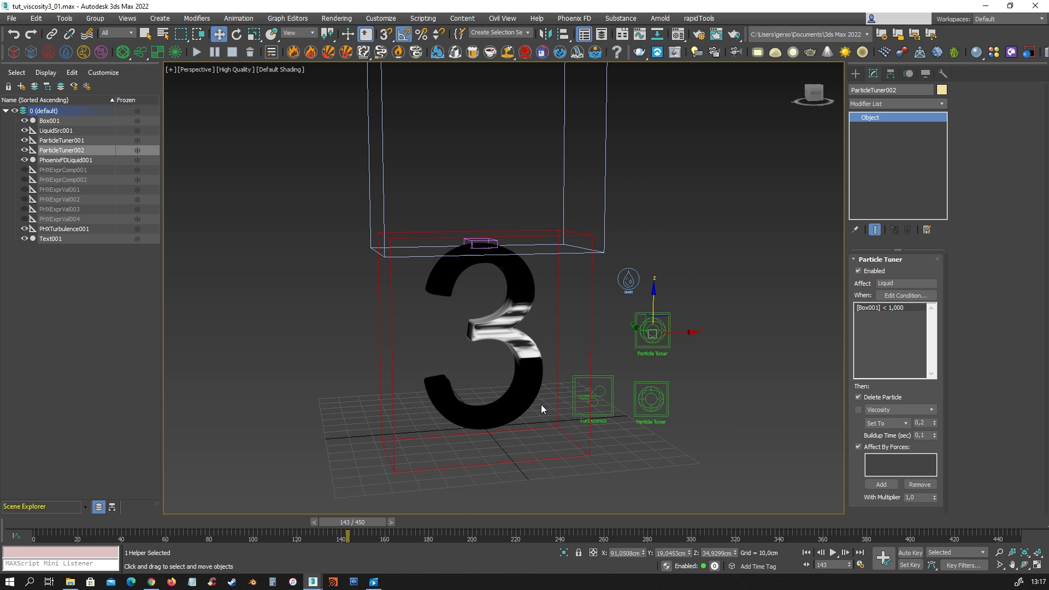
middle_click_drag(547, 369, 576, 356)
scroll(558, 333, "up", 3)
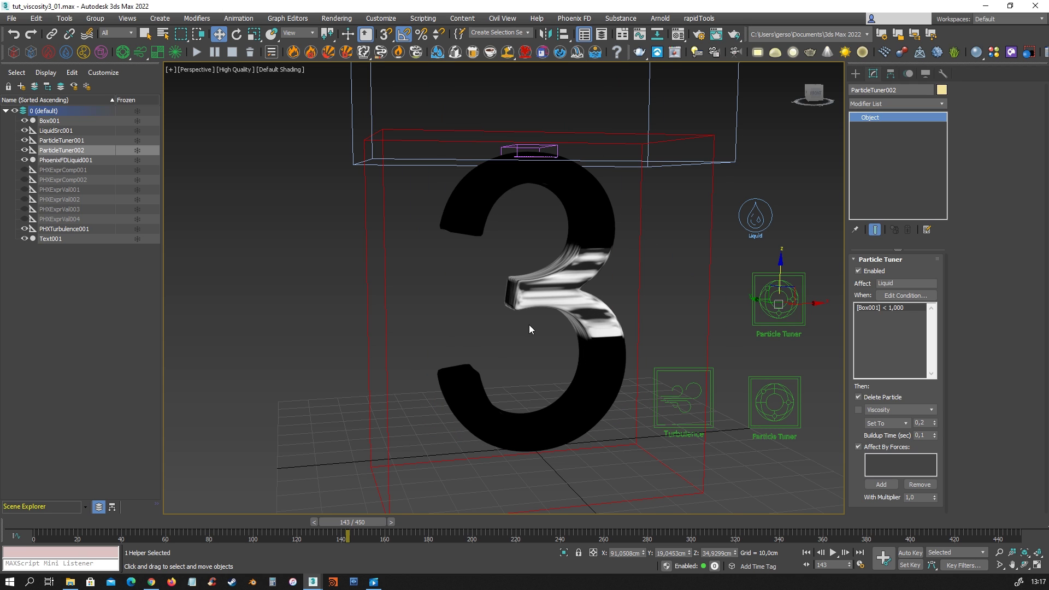
left_click(244, 75)
left_click(246, 130)
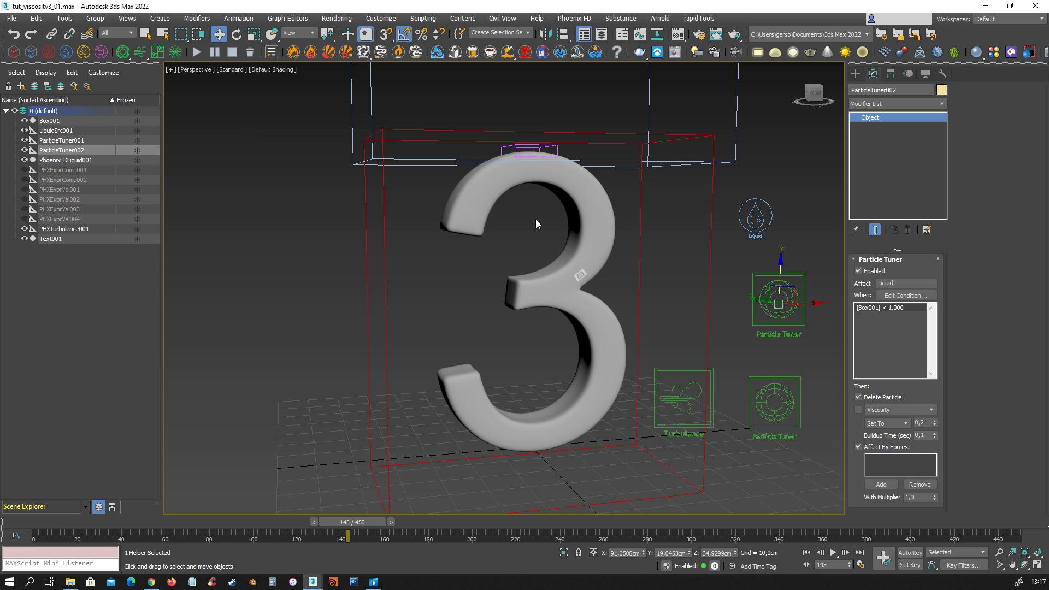
- Set the shaded display color to Object Color and return to the Particle Tuner's parameters
middle_click_drag(607, 268, 579, 287, "alt")
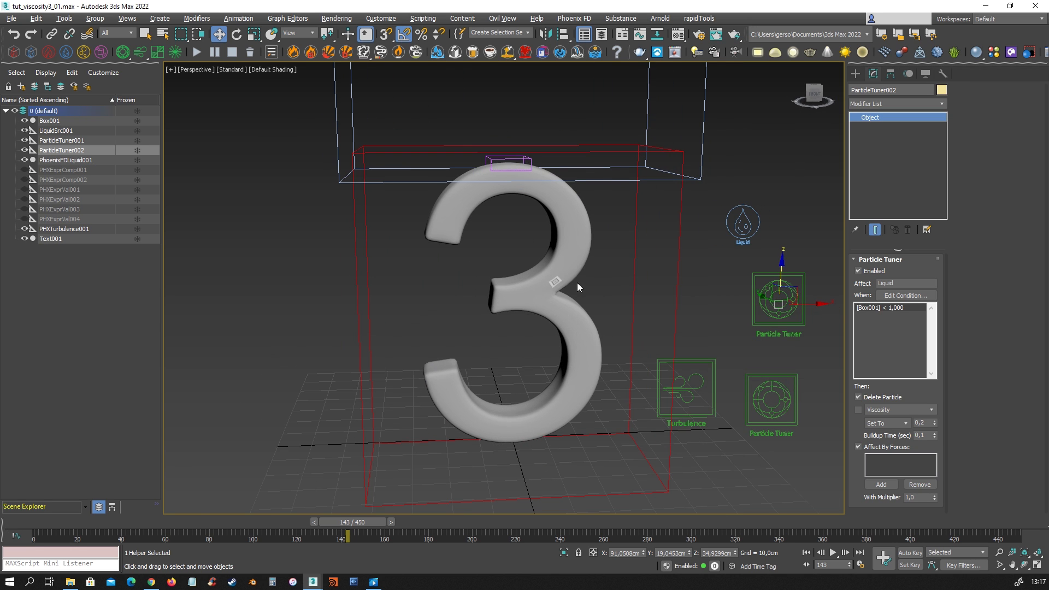
left_click(891, 74)
left_click(907, 73)
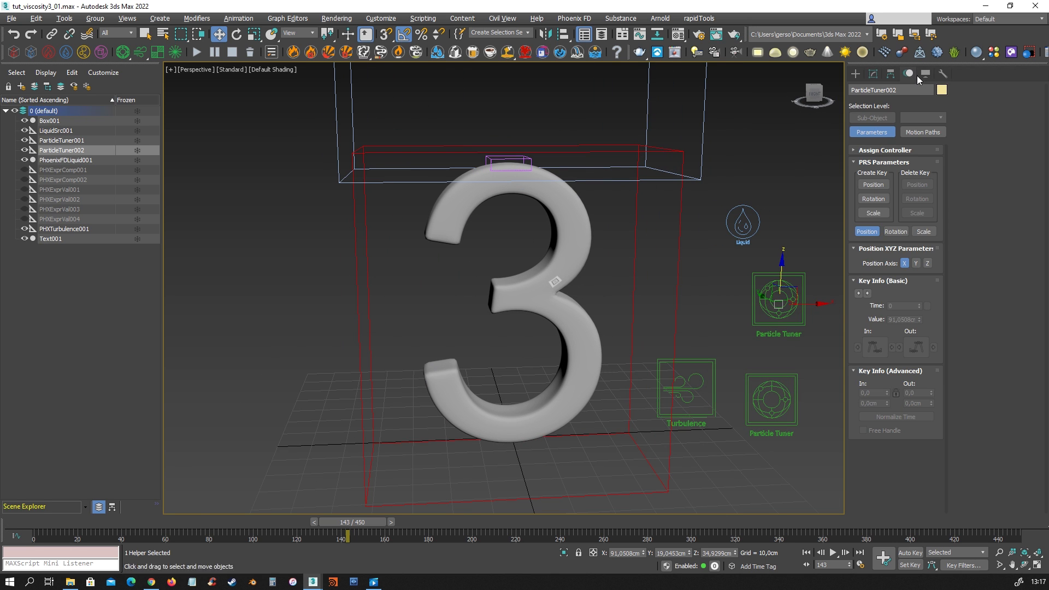
left_click(925, 74)
left_click(889, 141)
middle_click_drag(612, 293, 598, 305, "alt")
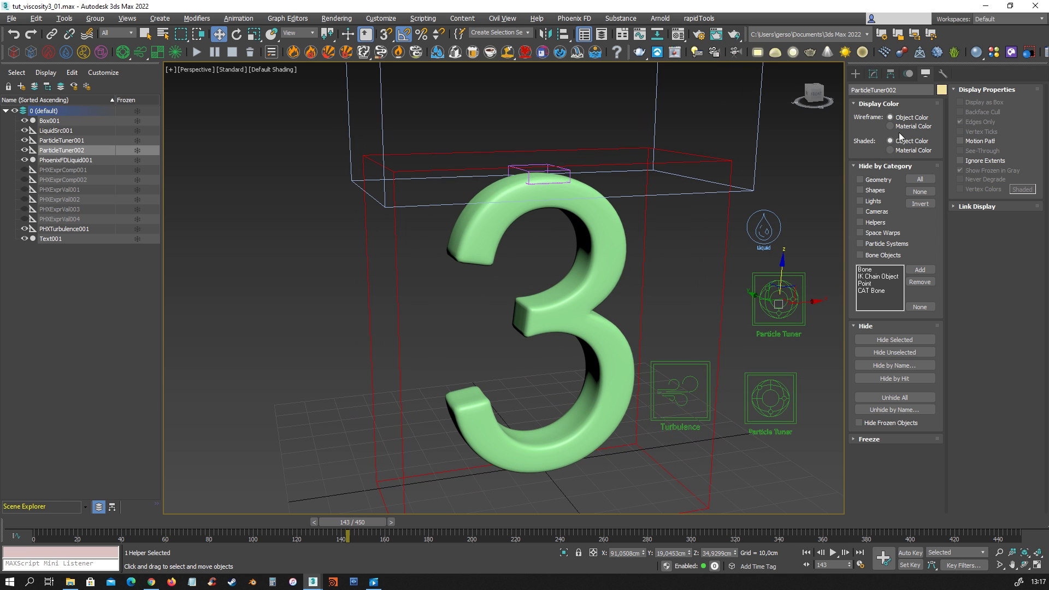
middle_click_drag(665, 276, 640, 262)
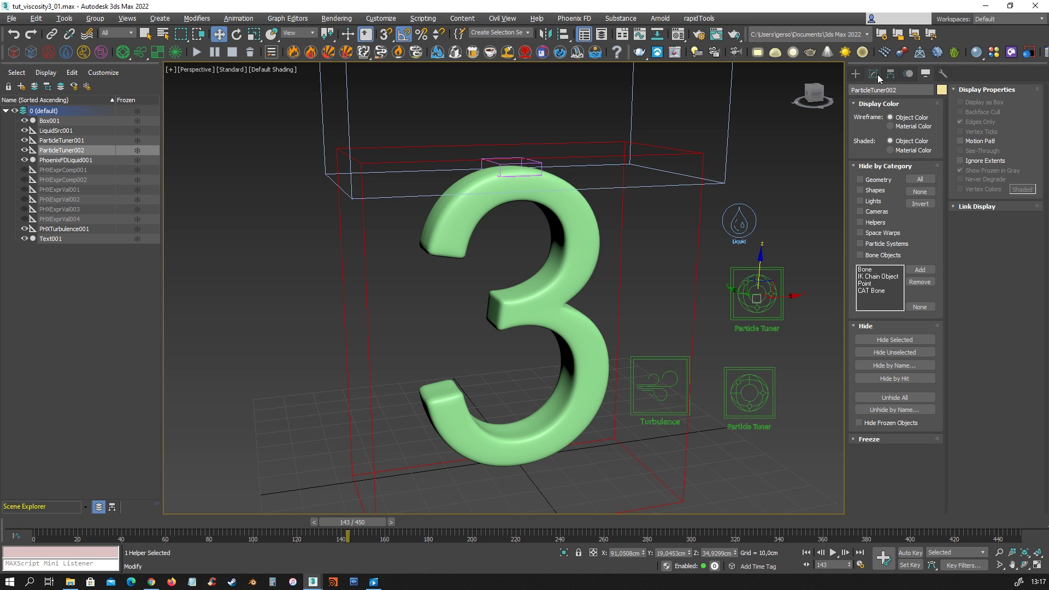
left_click(873, 74)
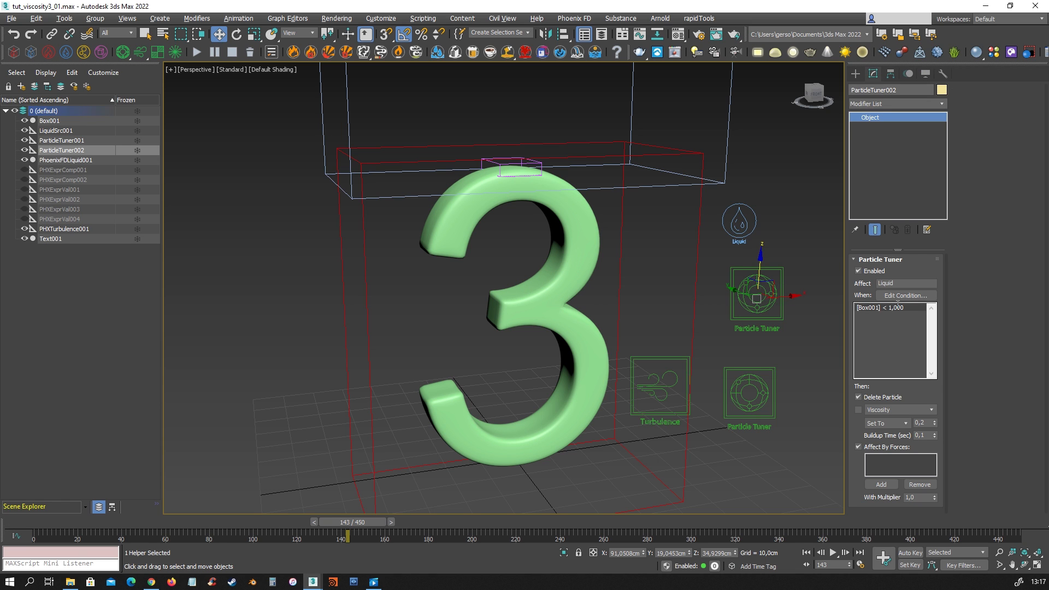
- Select the Phoenix liquid simulator, check its cache at frames 120 and 121, and resume the simulation with Restore
scroll(628, 333, "down", 5)
middle_click_drag(634, 289, 615, 330)
left_click_drag(618, 326, 588, 360)
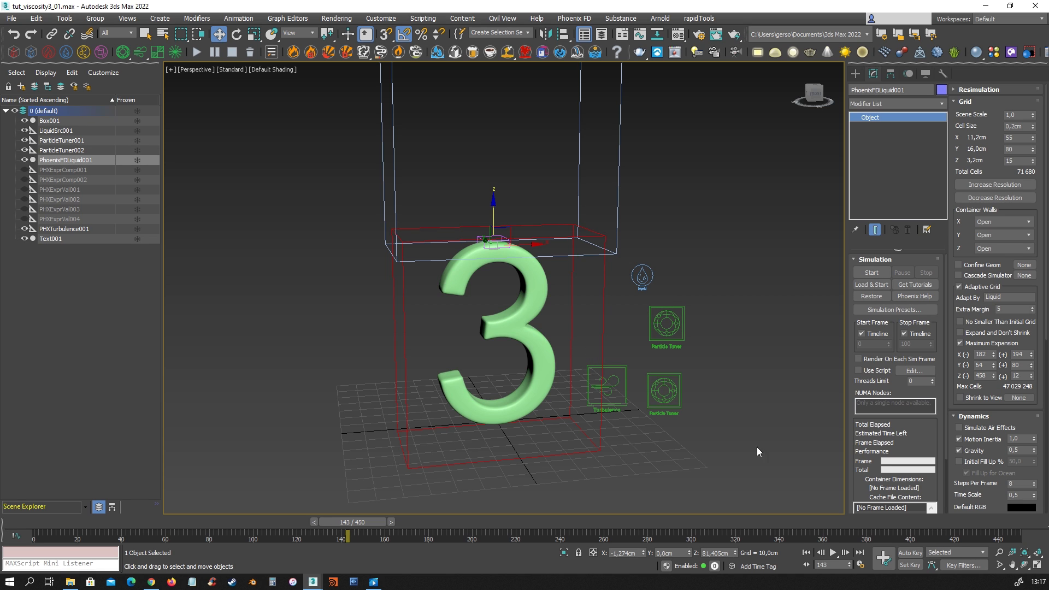
double_click(833, 567)
type("120")
key("Return")
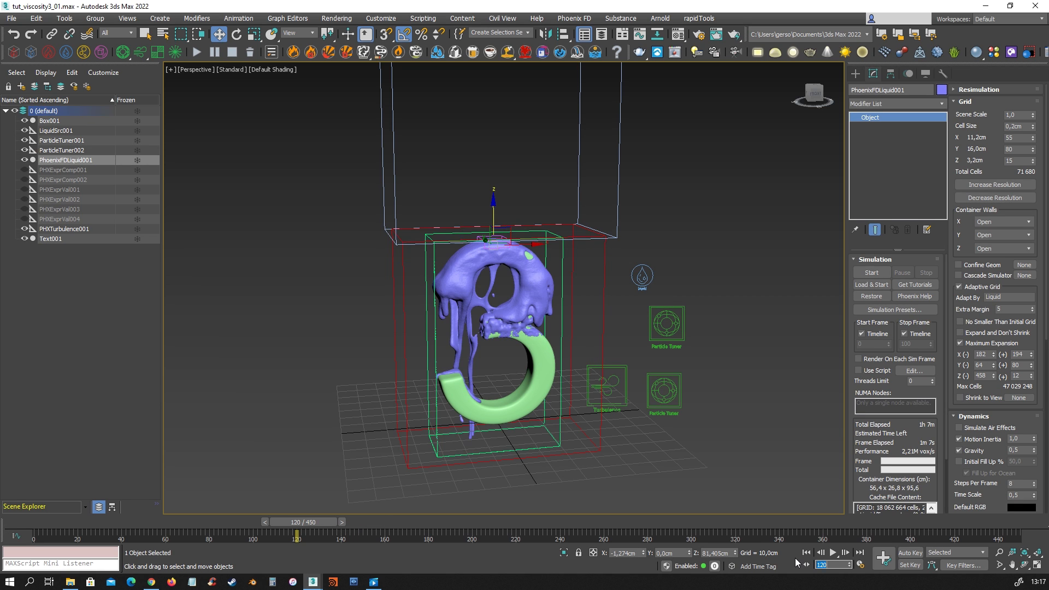
key("Return")
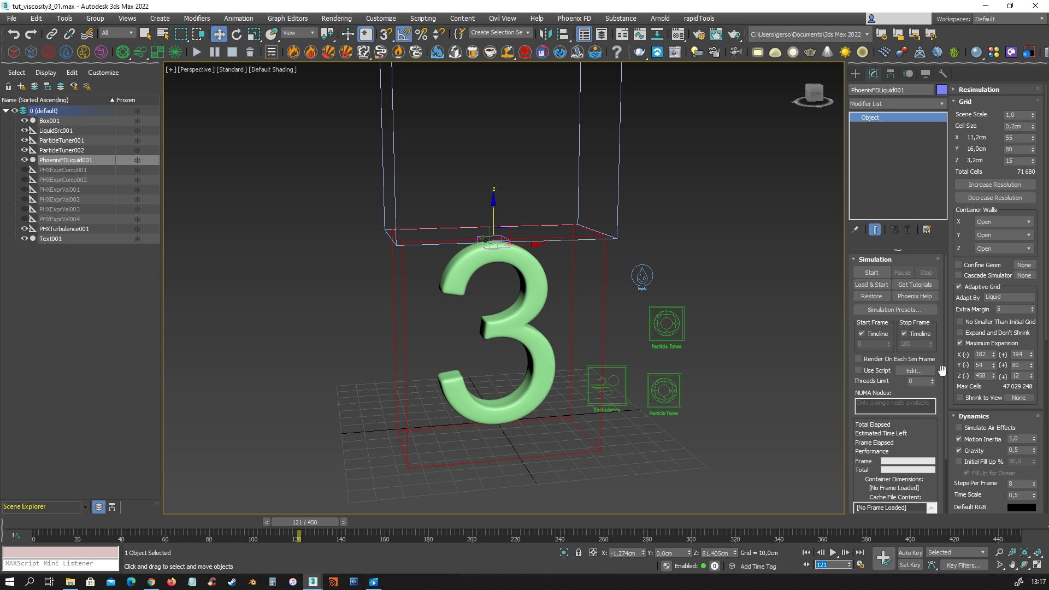
middle_click_drag(625, 289, 660, 326, "alt")
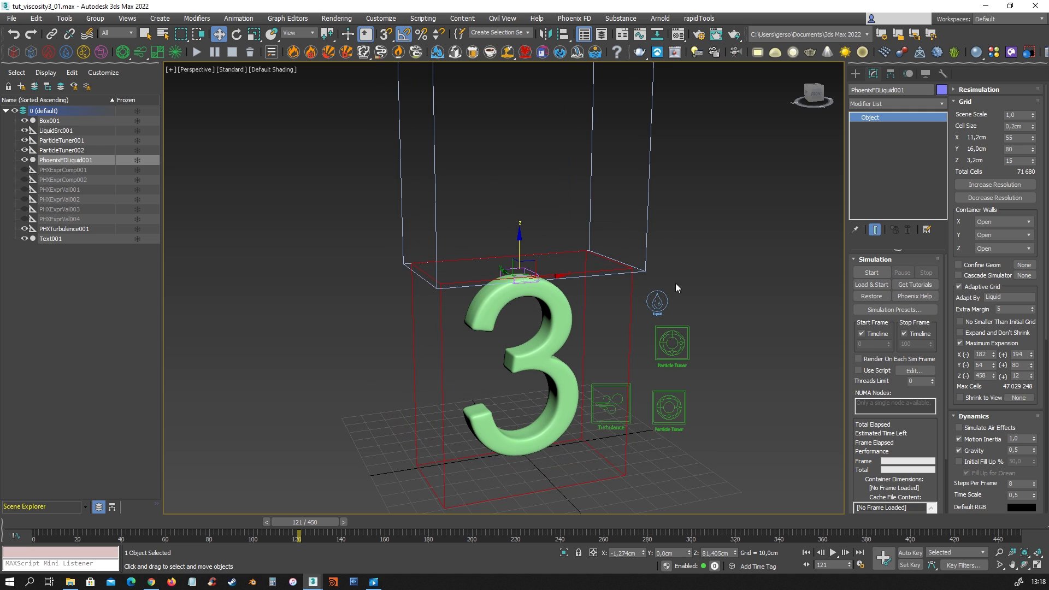
left_click(875, 298)
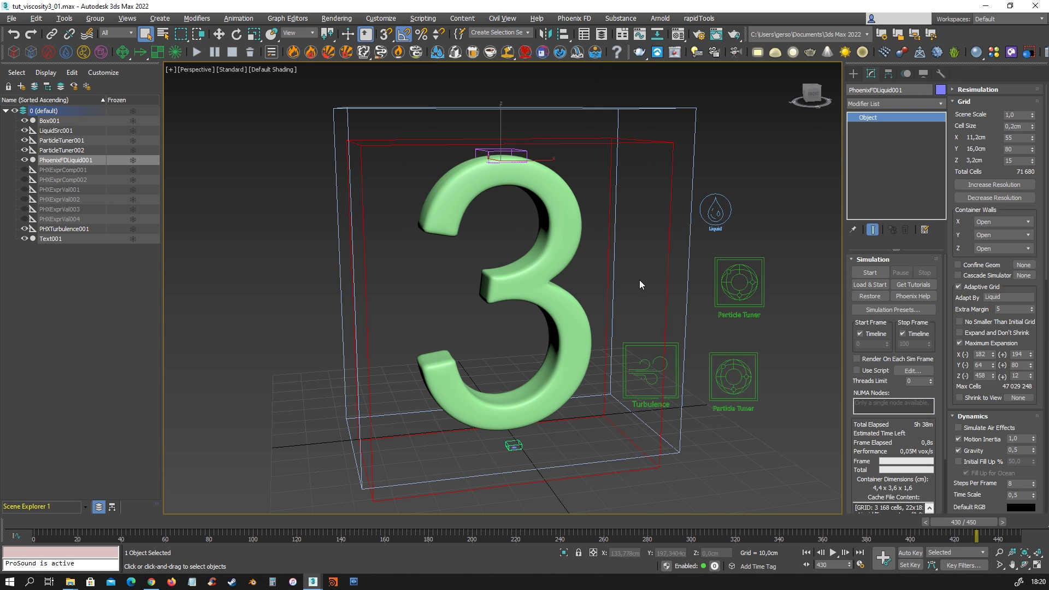
- Compare the simulator's cached particle content at frames 430 and 431
middle_click_drag(641, 285, 637, 286)
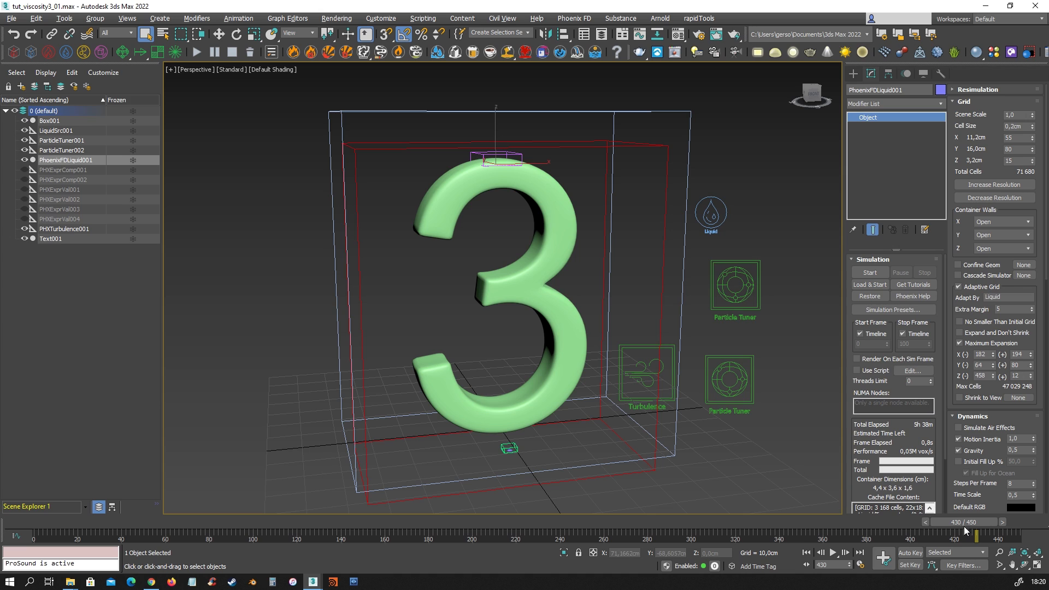
left_click(1002, 522)
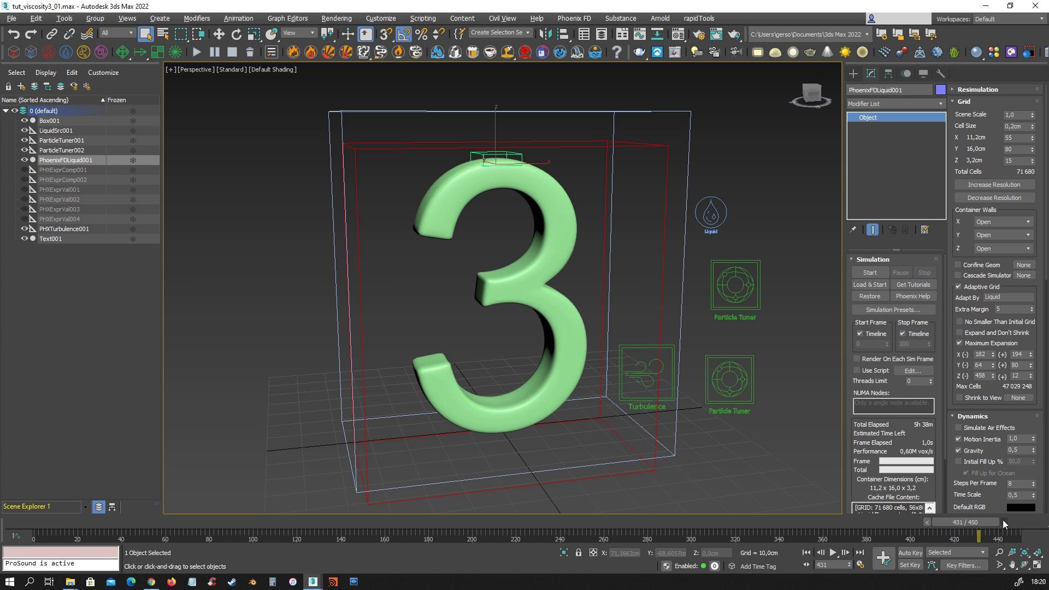
scroll(901, 490, "down", 3)
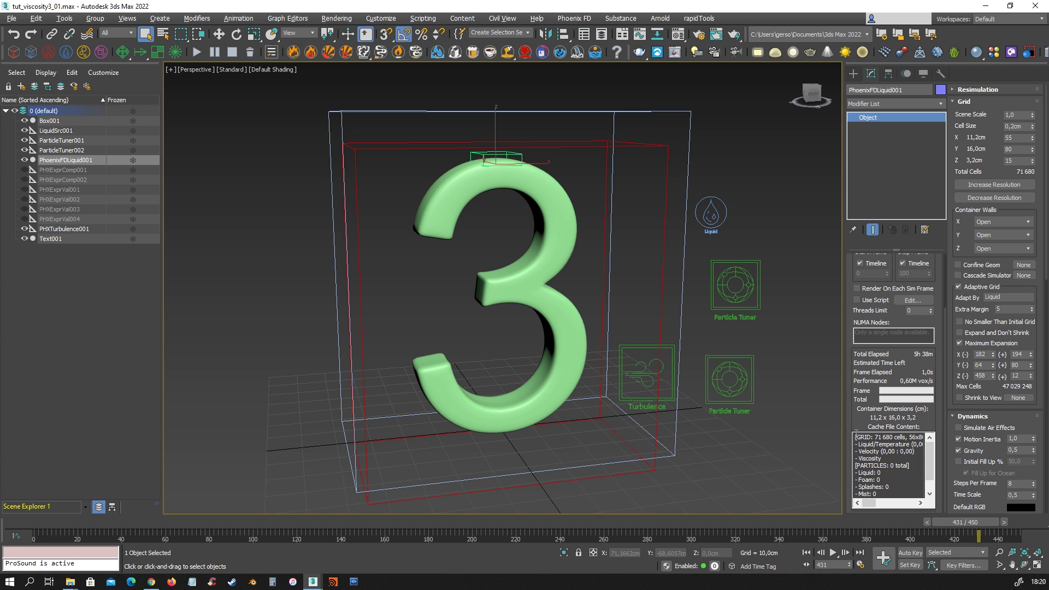
left_click(927, 522)
- Set the animation's end time to frame 430
left_click(860, 565)
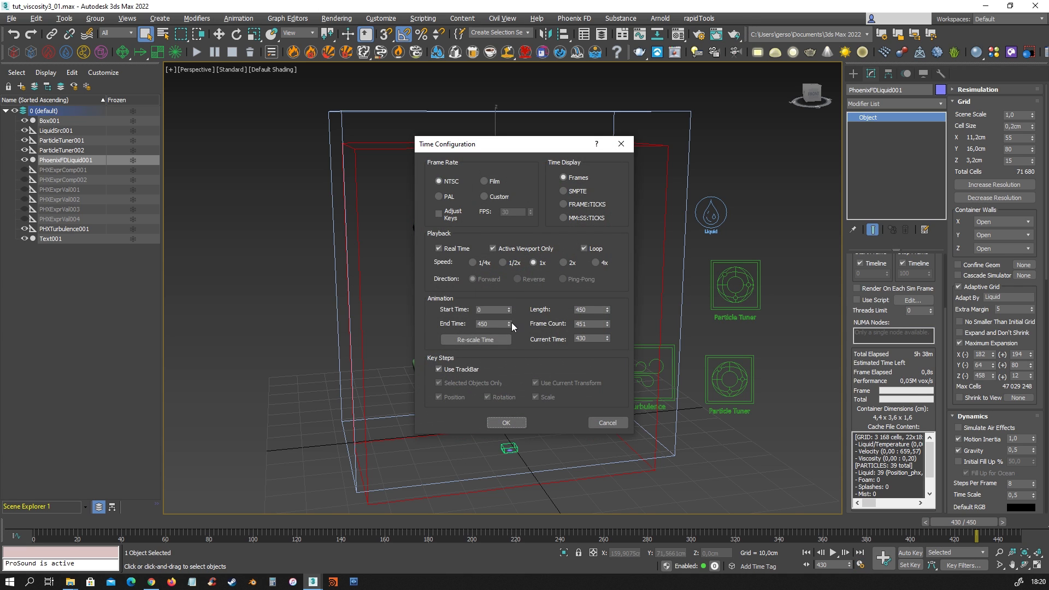
double_click(493, 323)
left_click(506, 423)
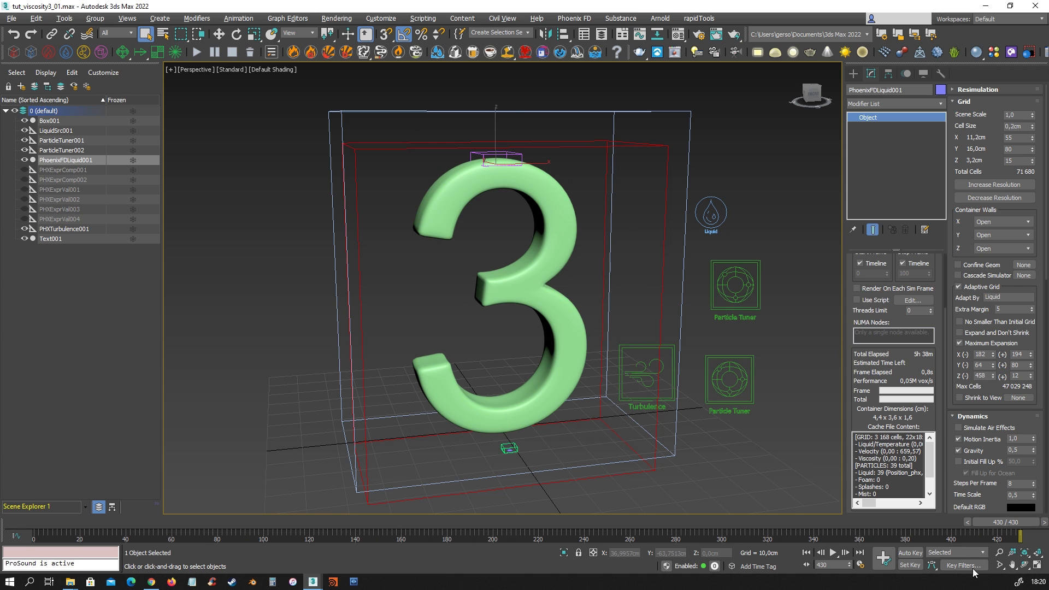
- Clear the selection, watch the Perspective preview video in VLC and close the player
left_click(697, 331)
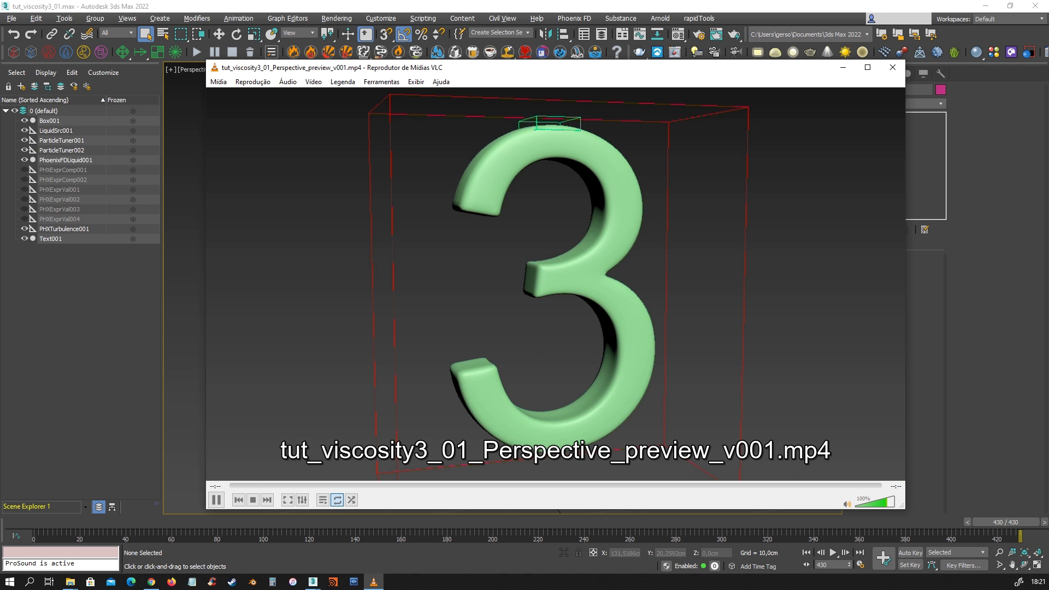
left_click_drag(755, 76, 726, 80)
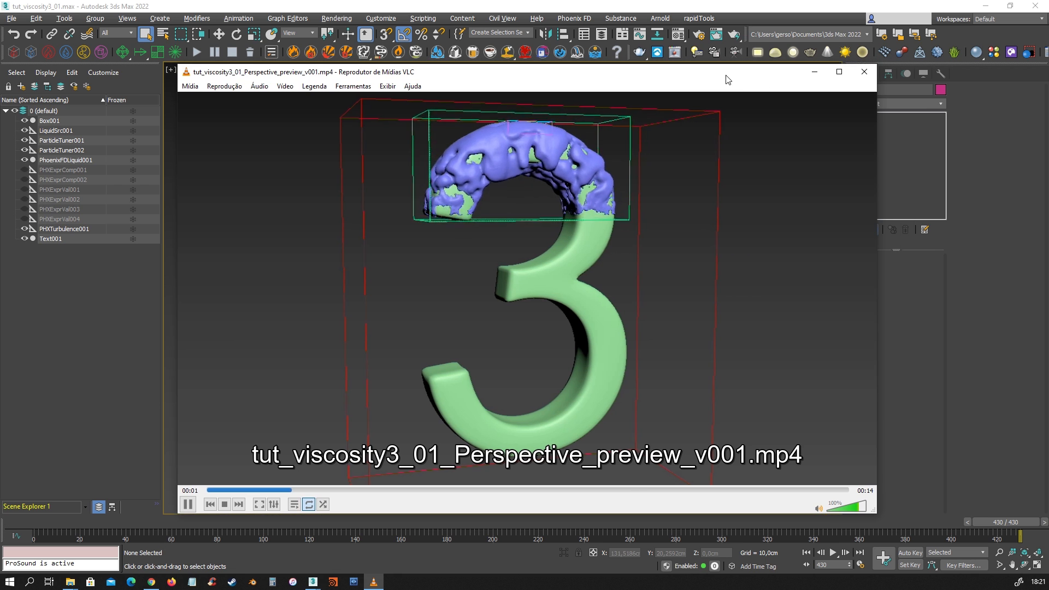
left_click(862, 73)
- Scrub the timeline to frame 165 and examine the liquid flowing over the number up close and from different angles
left_click_drag(109, 525, 331, 522)
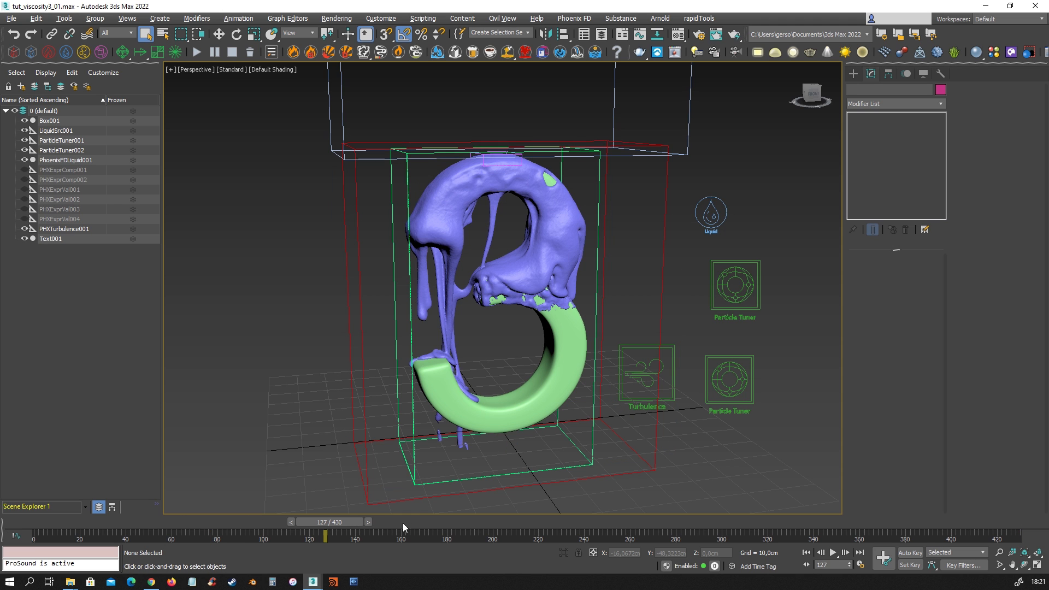
left_click(415, 522)
middle_click_drag(507, 306, 543, 317, "alt")
left_click(529, 213)
scroll(524, 257, "up", 5)
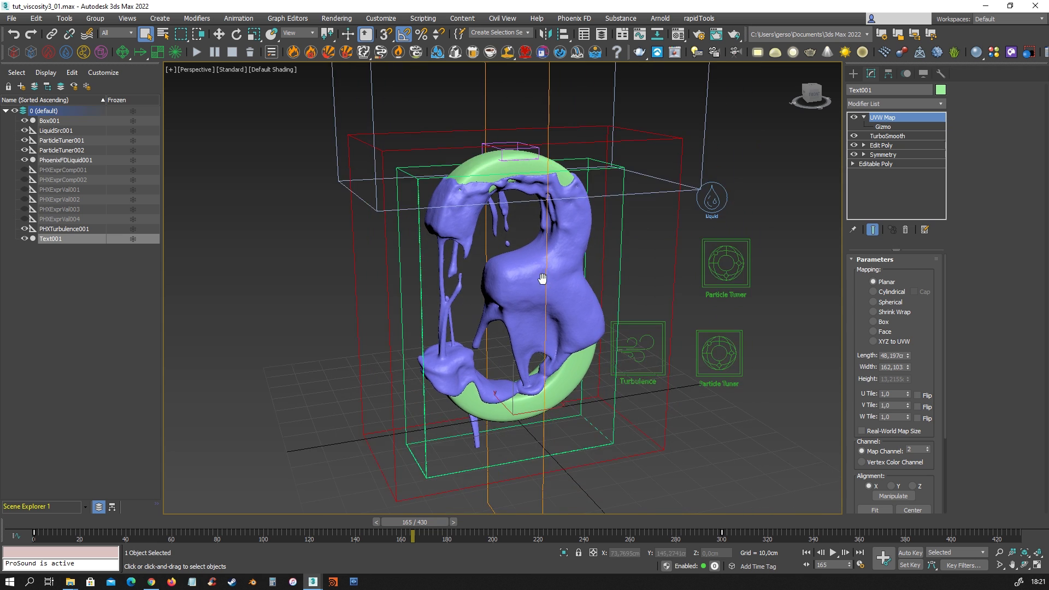
scroll(471, 406, "down", 4)
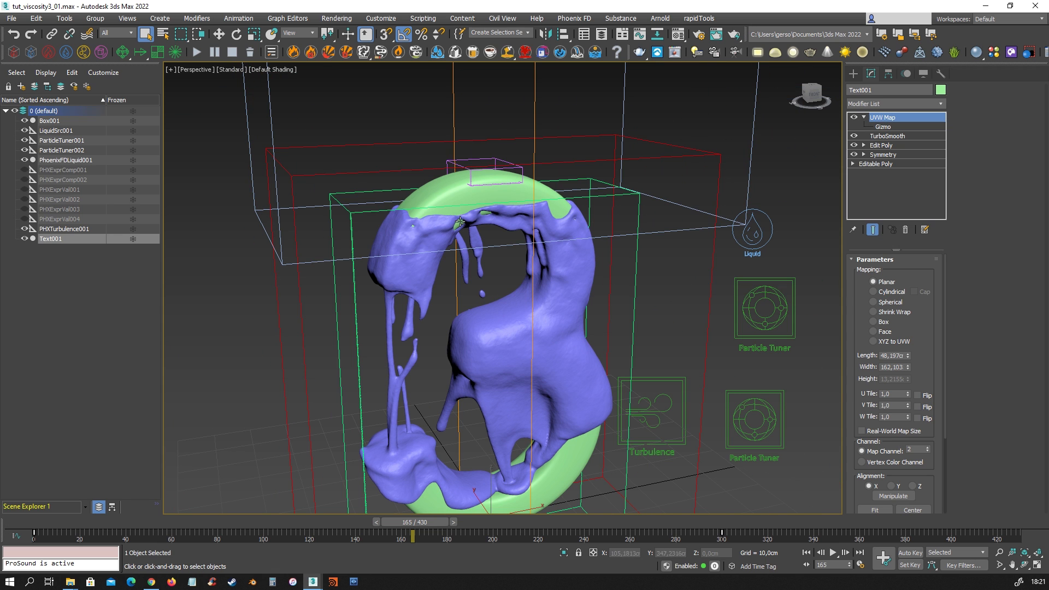
middle_click_drag(577, 334, 591, 358, "alt")
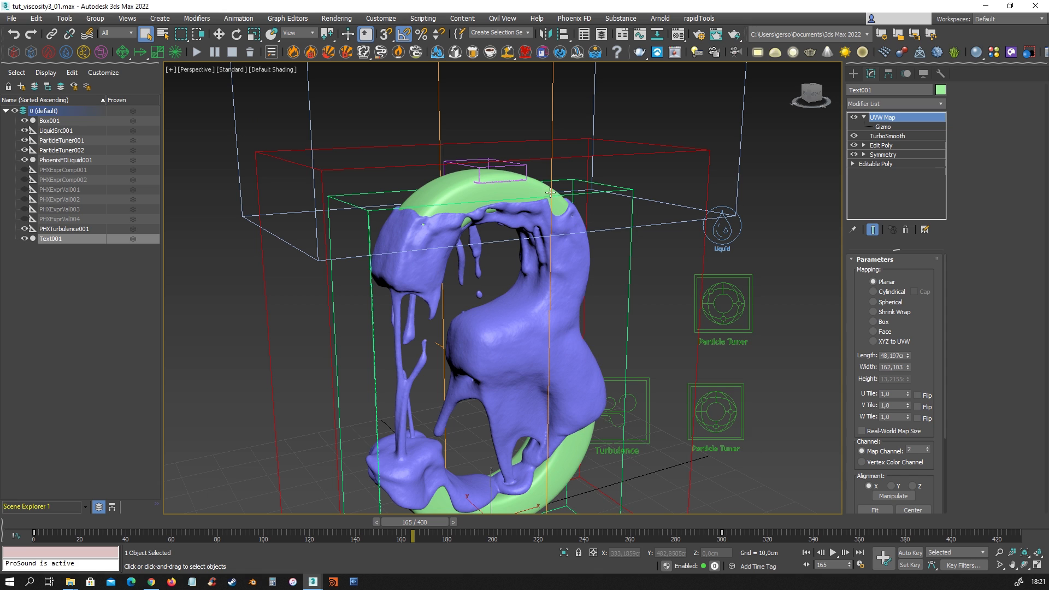
middle_click_drag(577, 301, 581, 272)
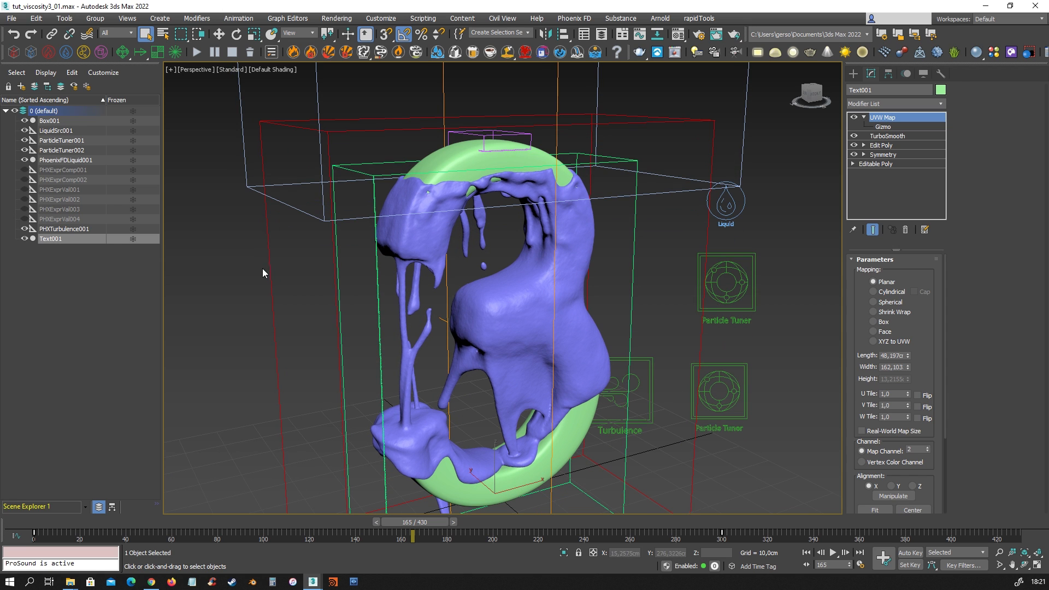
scroll(593, 327, "down", 4)
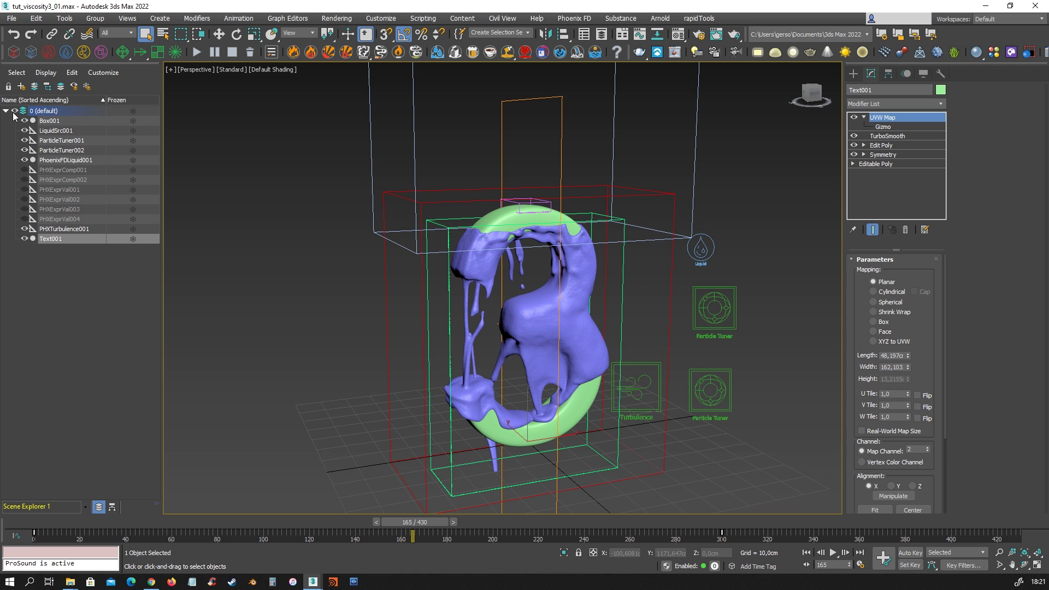
- Create a new empty layer named "tyflow" in the scene
left_click(304, 194)
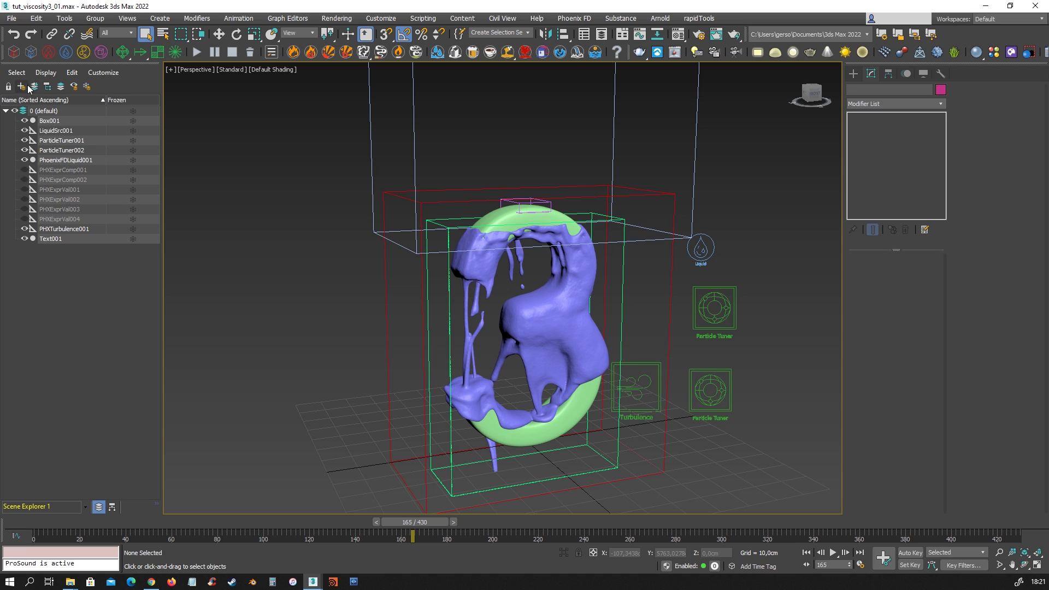
left_click(21, 87)
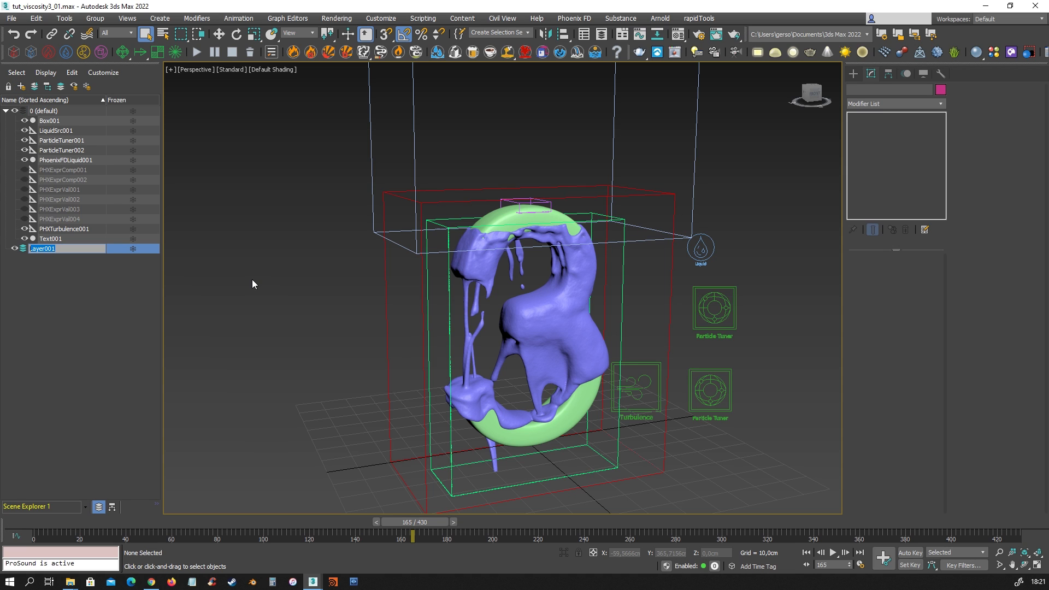
type("tyflow")
key("Return")
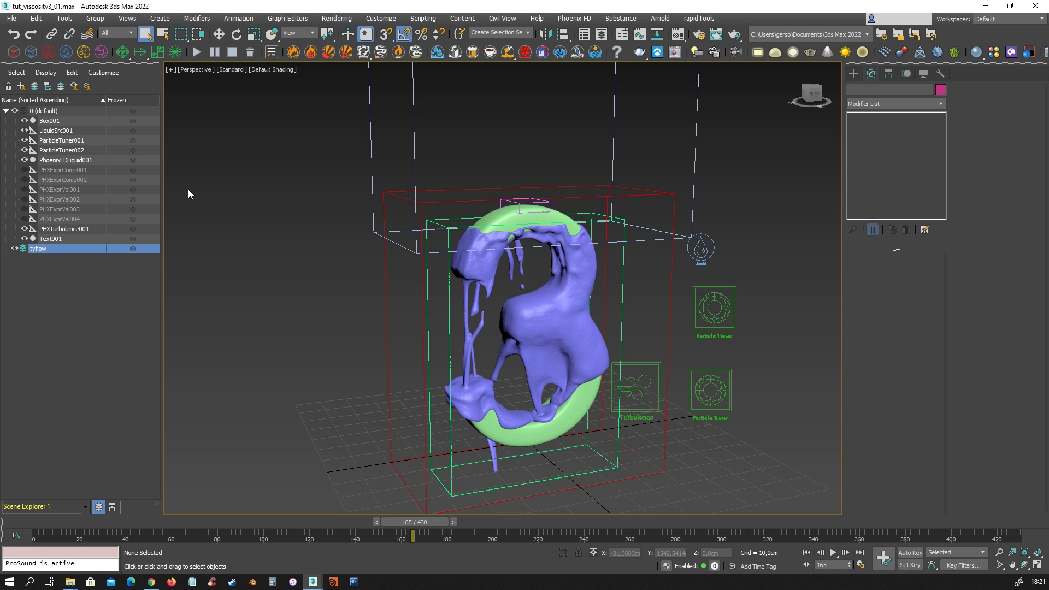
- Create a tyFlow object in the tyflow layer, placed on the ground beside the lower Particle Tuner
left_click(853, 74)
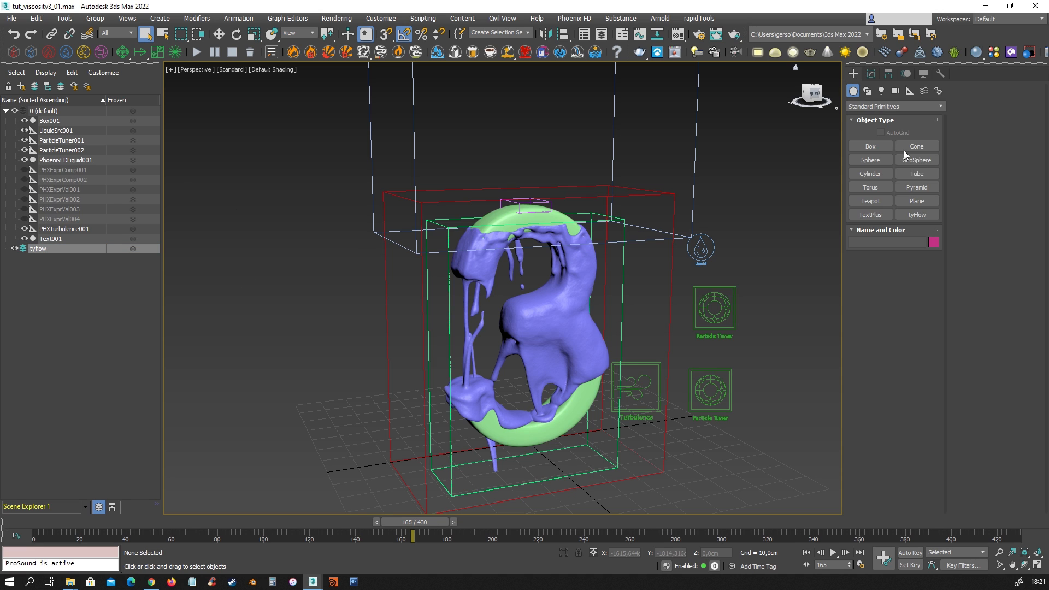
left_click(917, 215)
left_click_drag(768, 425, 788, 436)
key("w")
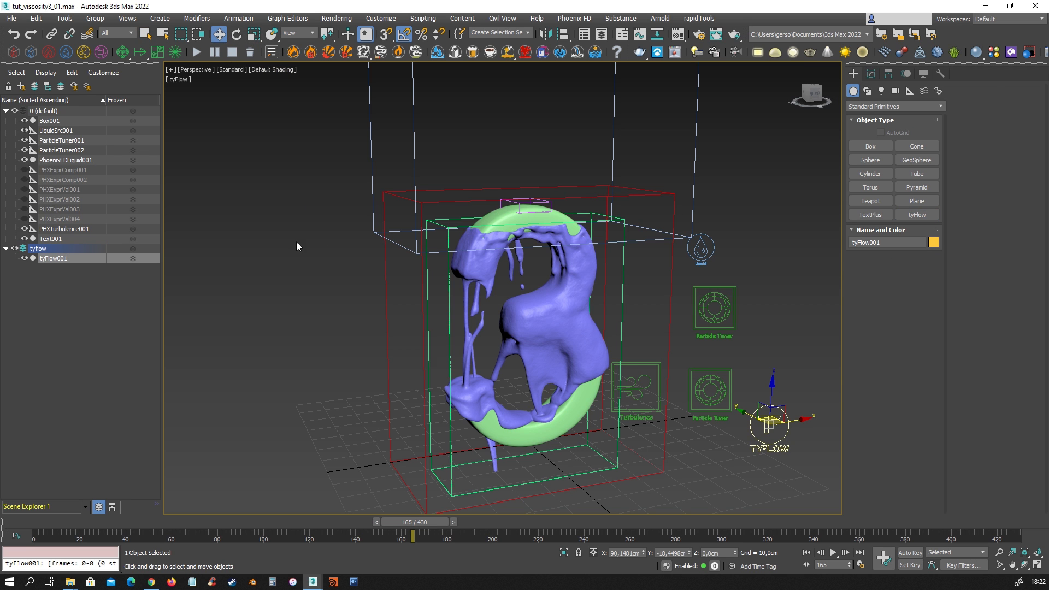
middle_click_drag(631, 358, 350, 337, "alt")
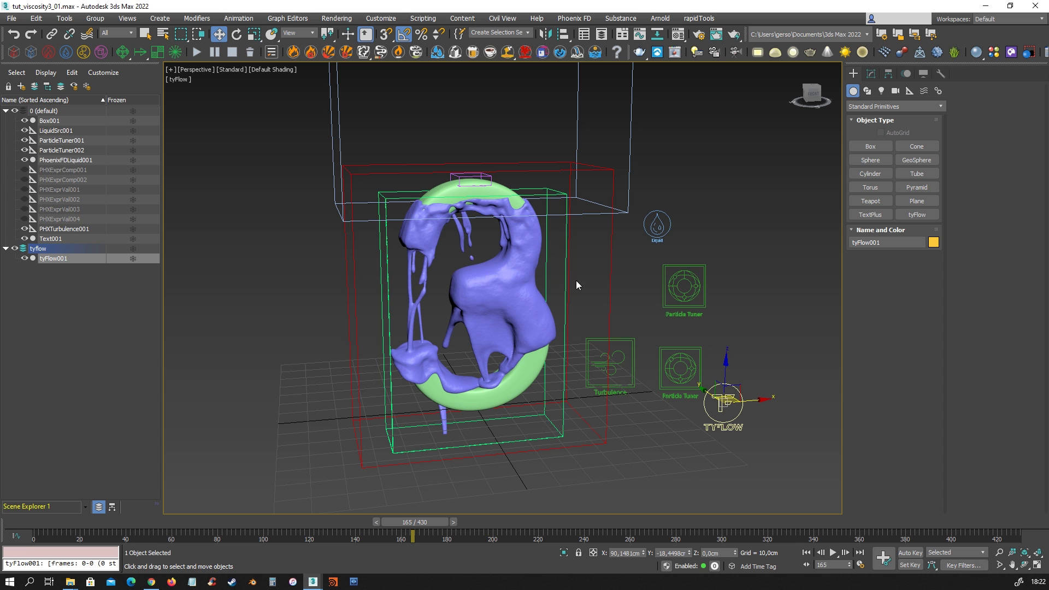
middle_click_drag(728, 344, 714, 333)
middle_click_drag(713, 333, 723, 343, "alt")
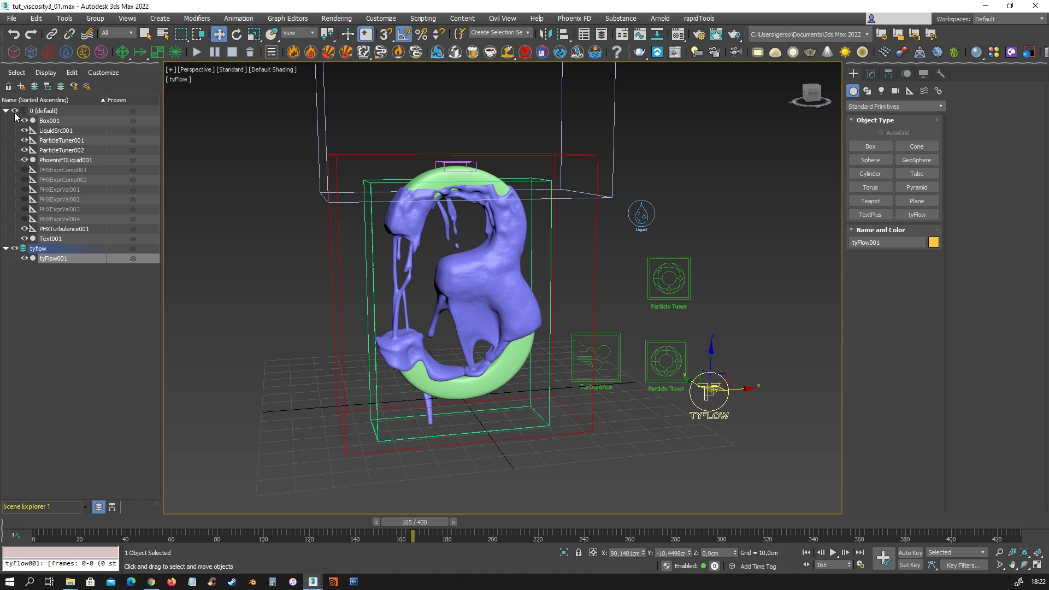
- Clone Text001 under the name "Text tyflow" and move the clone into the tyflow layer
left_click(430, 175)
key("ctrl+v")
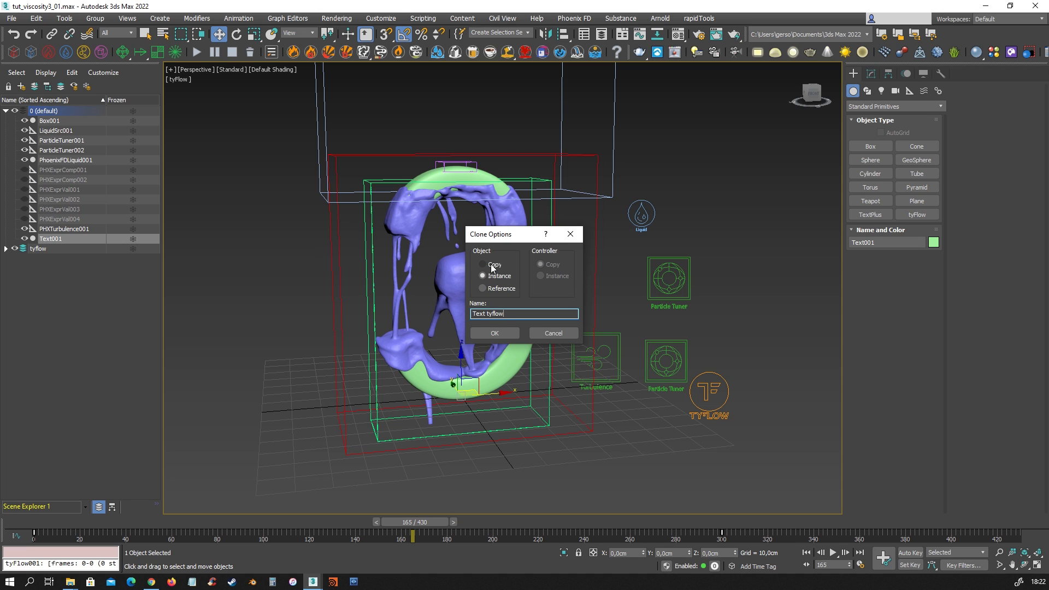
left_click(496, 331)
left_click_drag(59, 243, 38, 258)
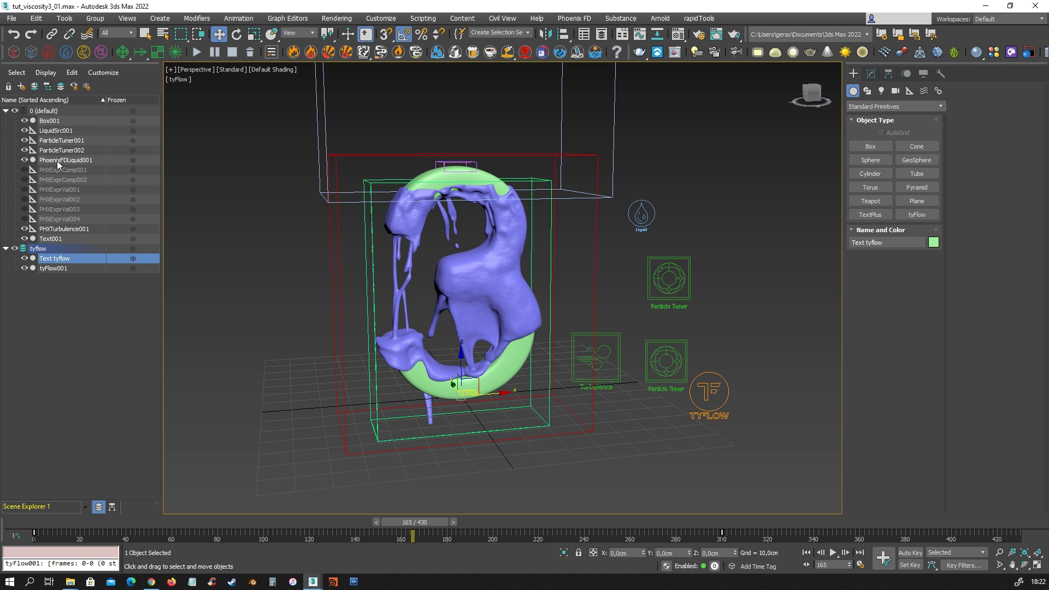
- Clone Box001 as a copy named "Box tyflow" and move it into the tyflow layer
left_click(47, 121)
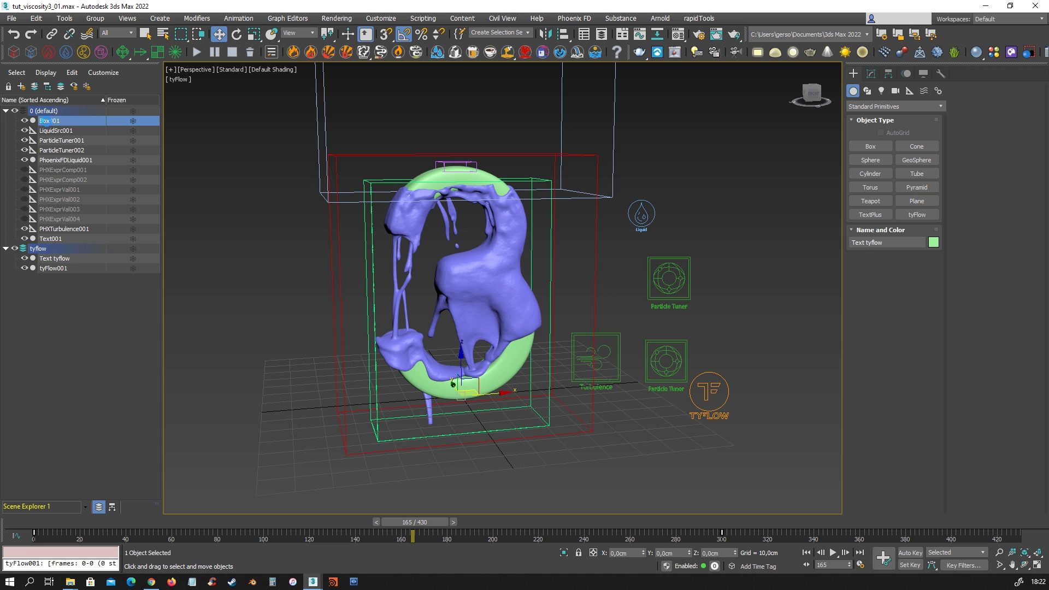
middle_click_drag(326, 293, 333, 304)
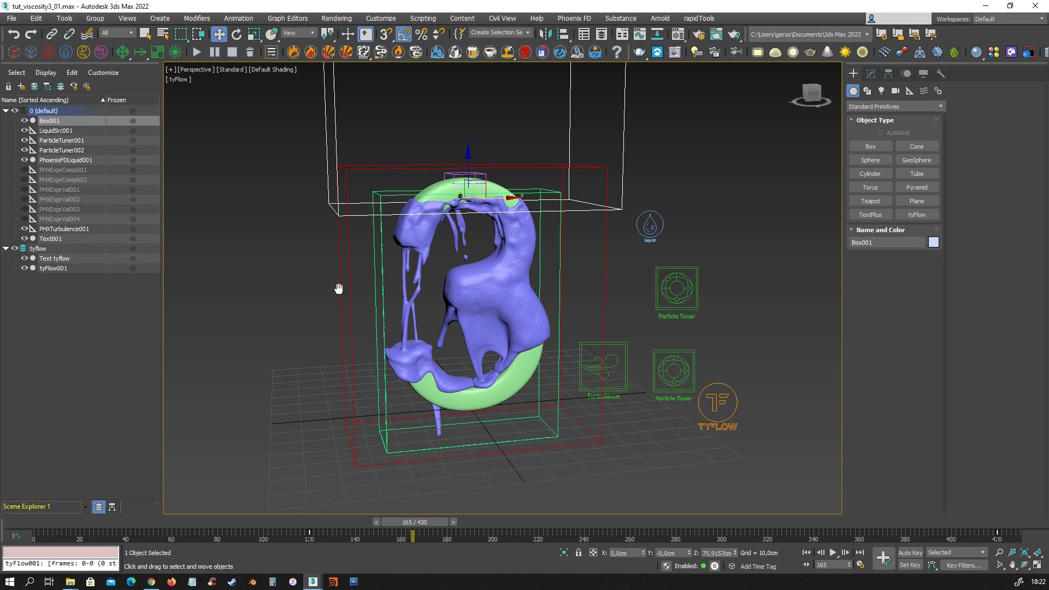
key("ctrl+v")
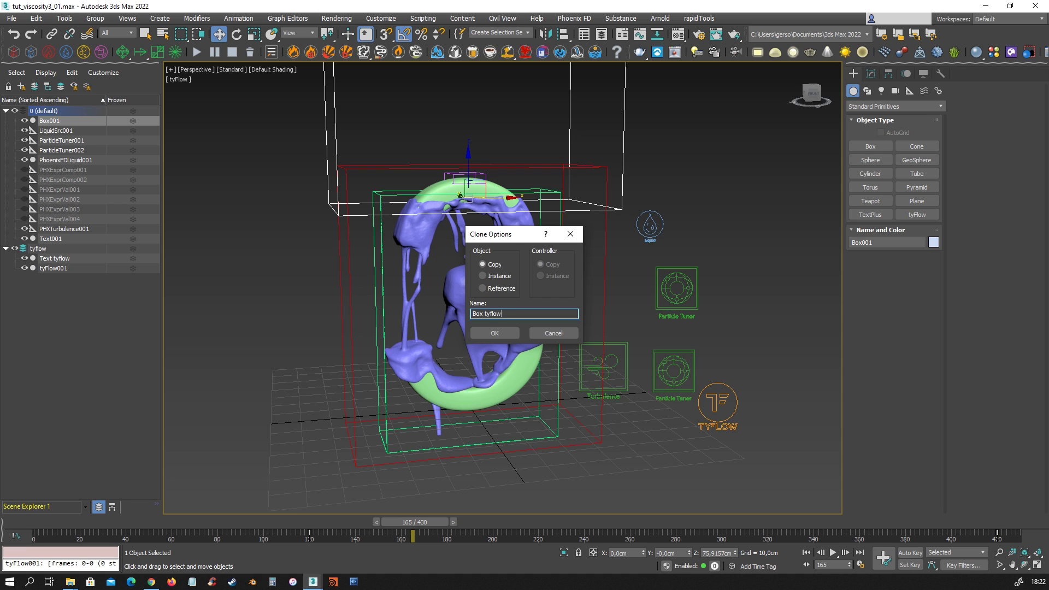
left_click(493, 331)
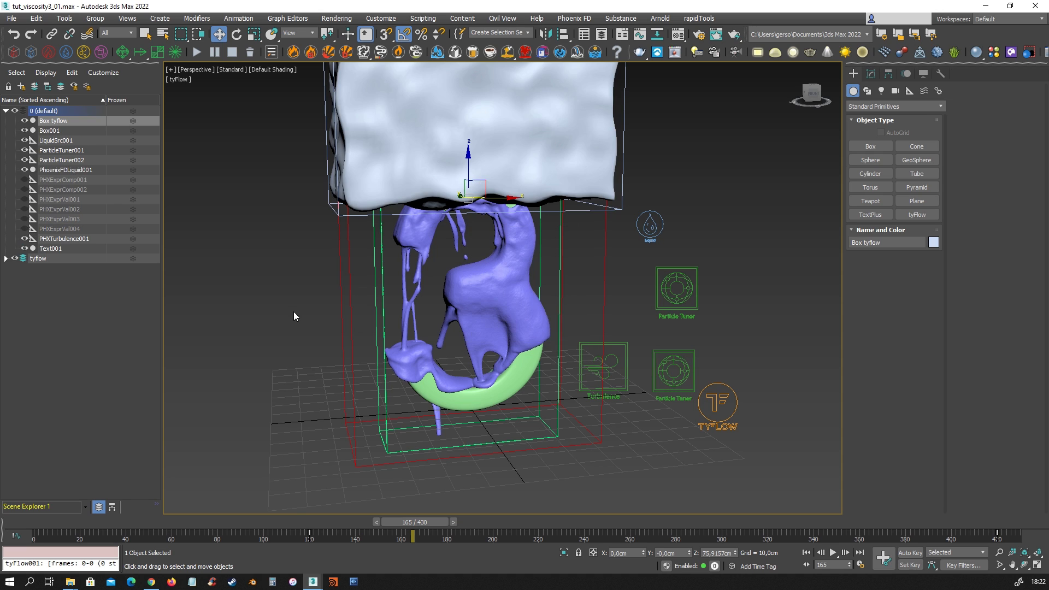
left_click_drag(65, 123, 42, 256)
- Set Box tyflow to Display as Box in its object properties and hide the 0 (default) layer
right_click(415, 167)
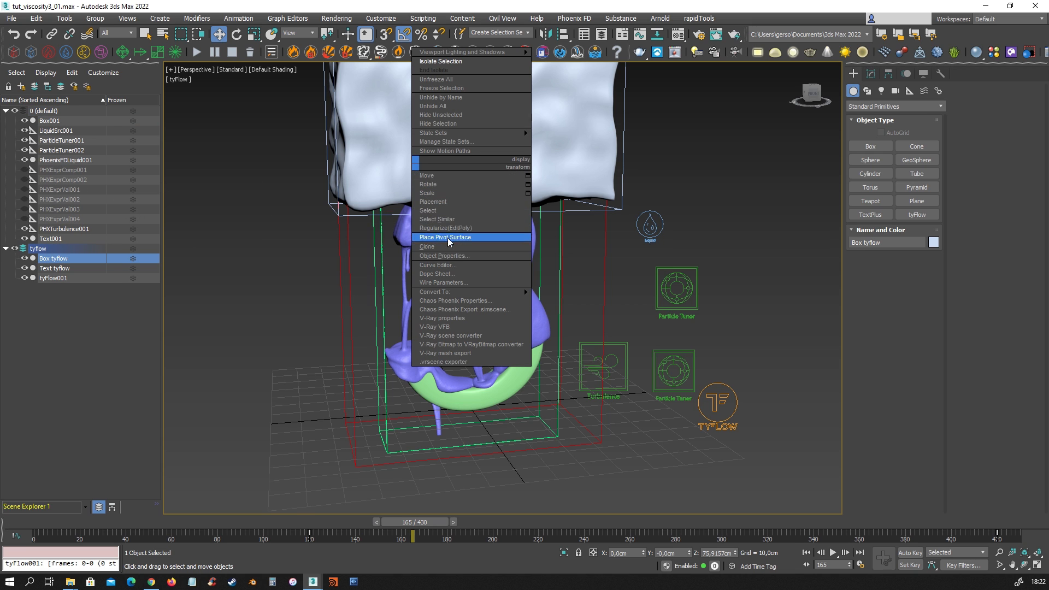
left_click(481, 252)
left_click(429, 311)
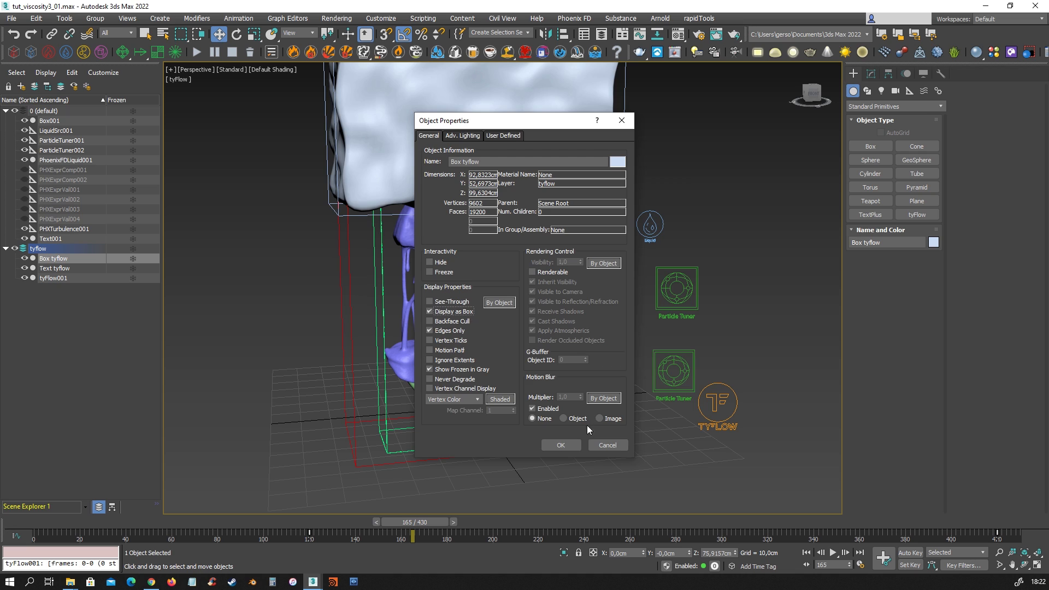
left_click(560, 443)
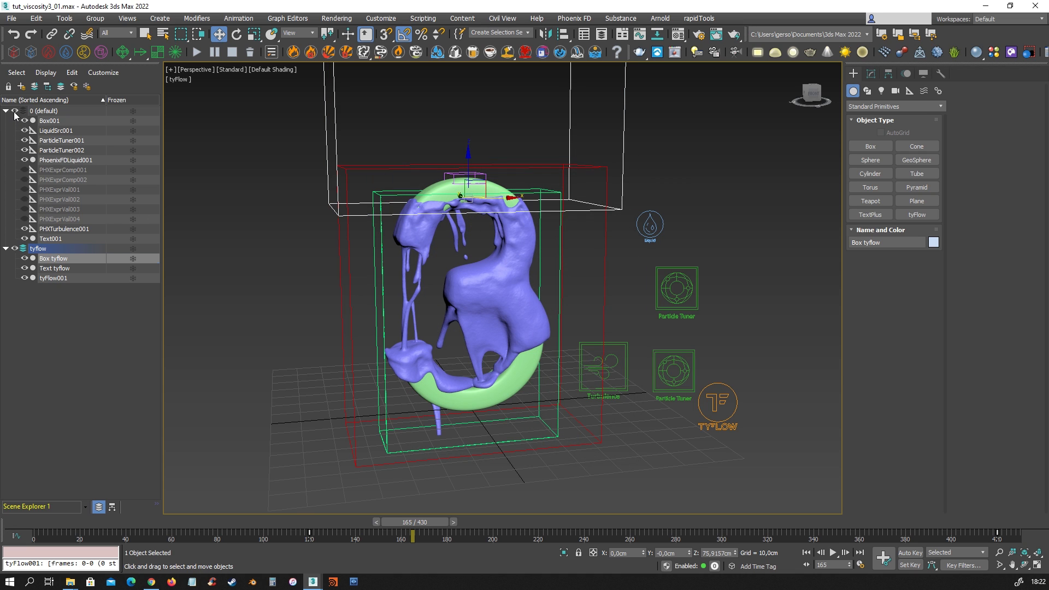
left_click(15, 112)
left_click(283, 233)
- Open the editor of tyFlow001 and resize it so the number stays visible beside it
left_click_drag(812, 347, 723, 446)
left_click(870, 74)
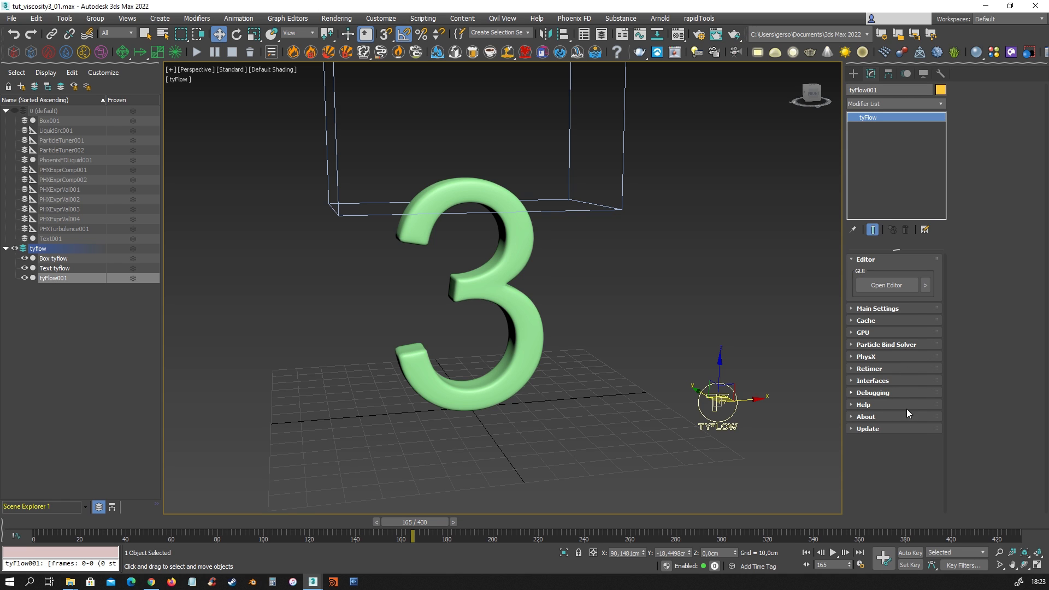
left_click(886, 382)
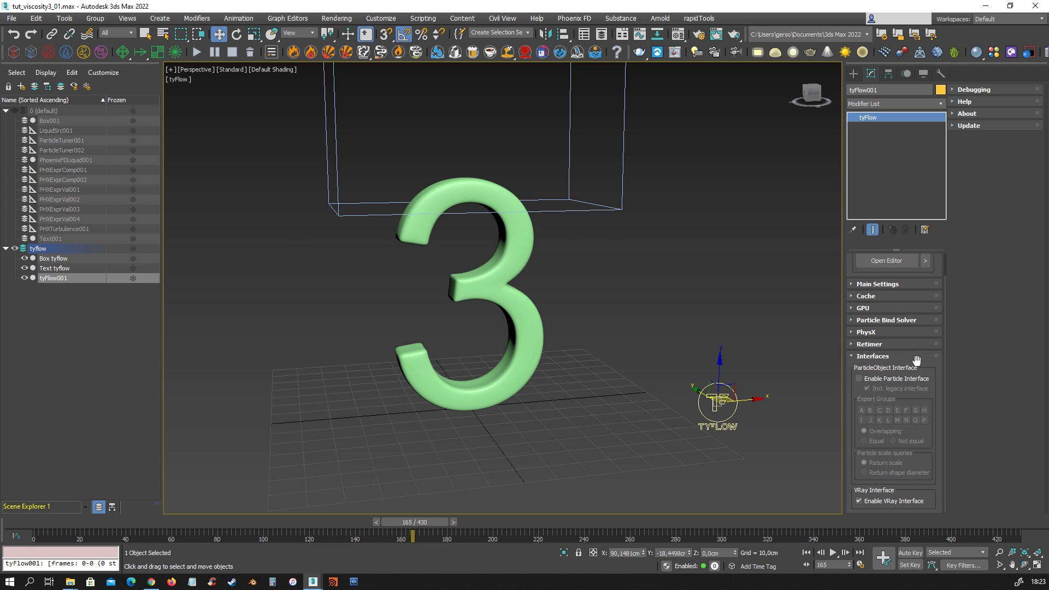
left_click(885, 260)
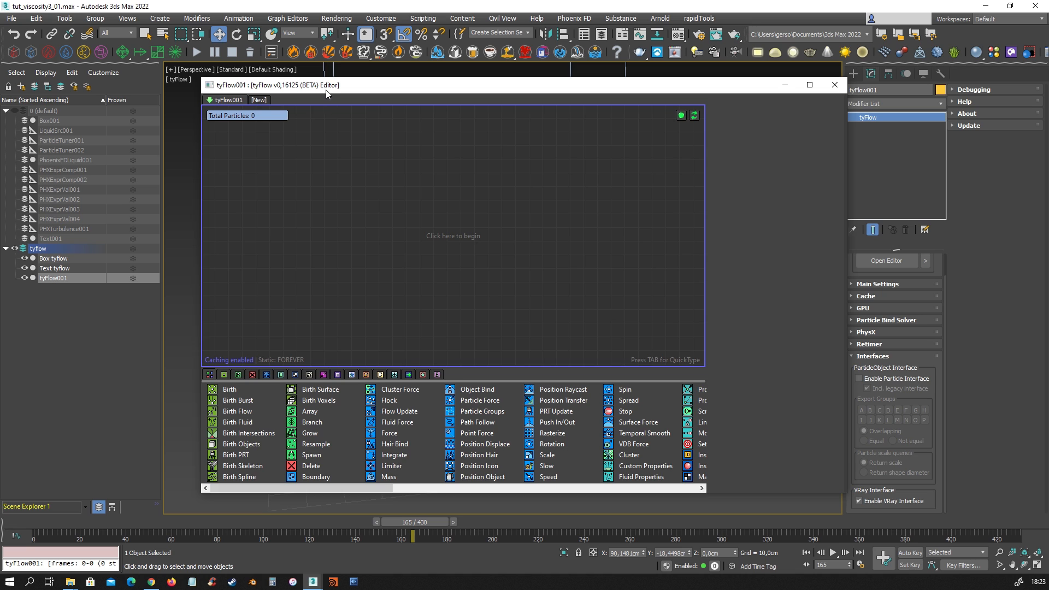
left_click_drag(326, 90, 303, 81)
left_click_drag(819, 484, 519, 505)
middle_click_drag(597, 299, 733, 311)
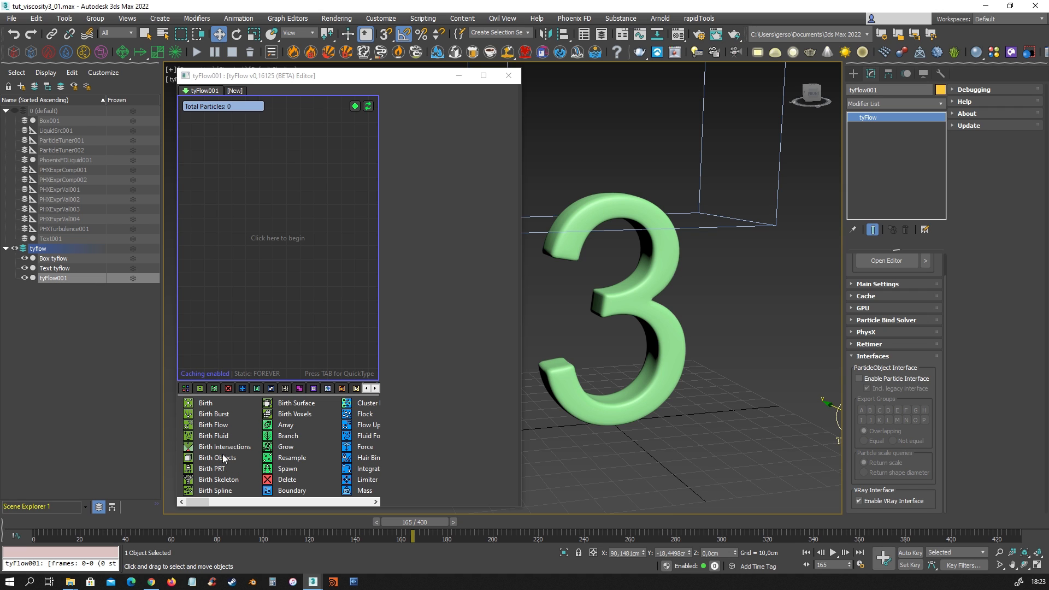
- Add a new event with a Birth Fluid operator to the flow and return to frame 0
left_click_drag(218, 436, 241, 348)
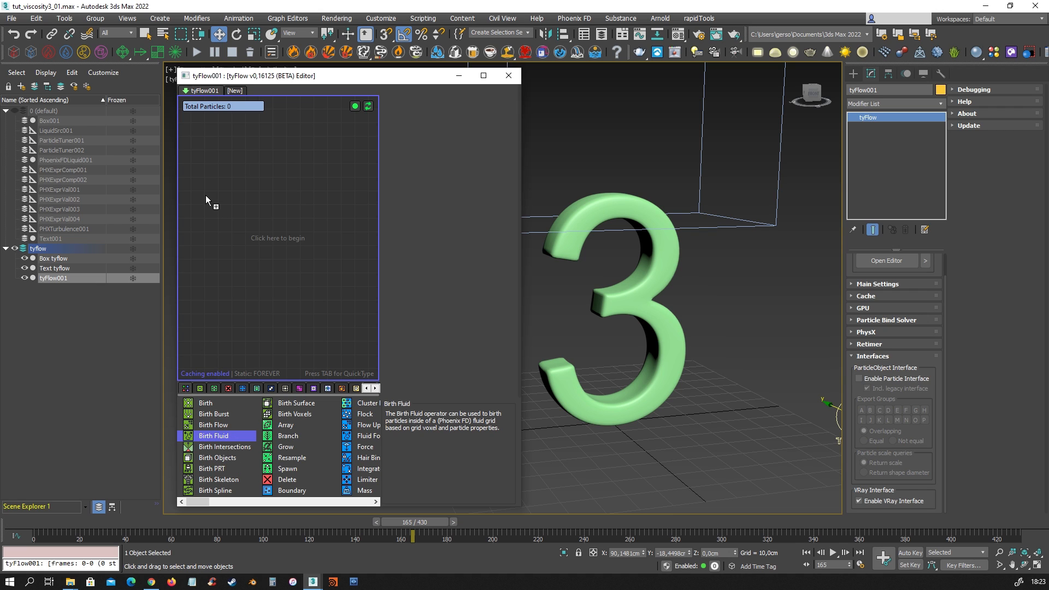
left_click_drag(205, 195, 206, 195)
left_click(38, 524)
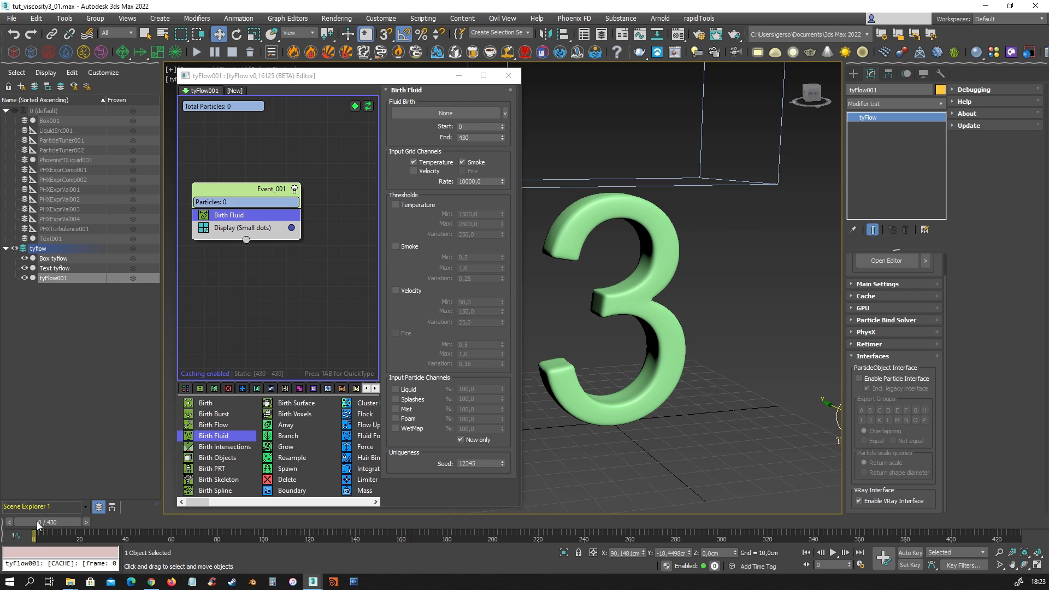
- Set PhoenixFDLiquid001 as the Birth Fluid source, disable the Temperature and Smoke channels, and enable the Liquid particle channel
left_click(445, 113)
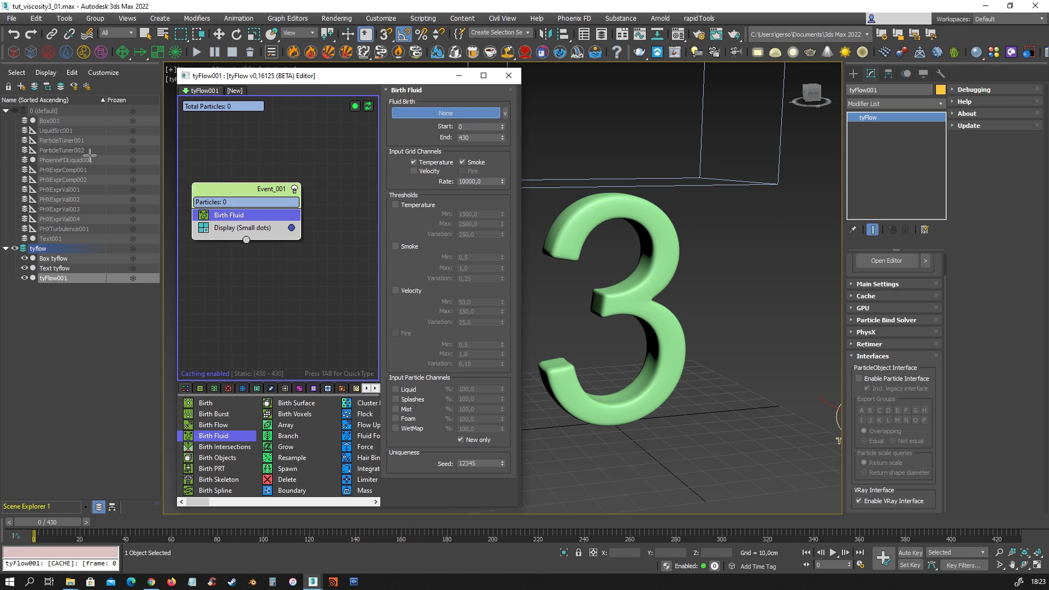
left_click(77, 159)
left_click(413, 163)
left_click(462, 162)
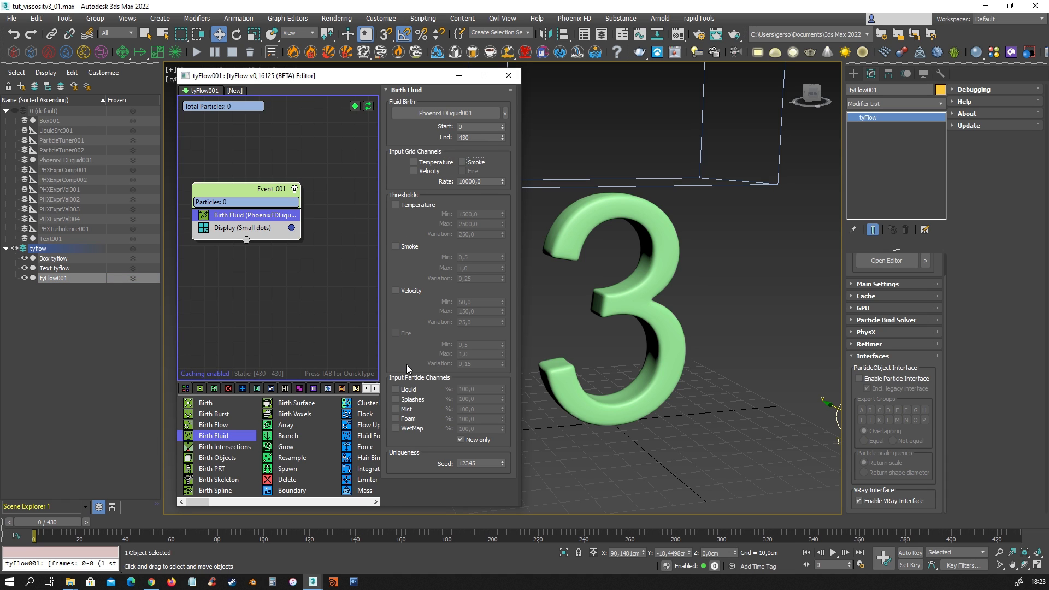
left_click(404, 389)
- Scrub to frame 68 to examine the particles born from the liquid and return to frame 0
left_click_drag(64, 525, 195, 526)
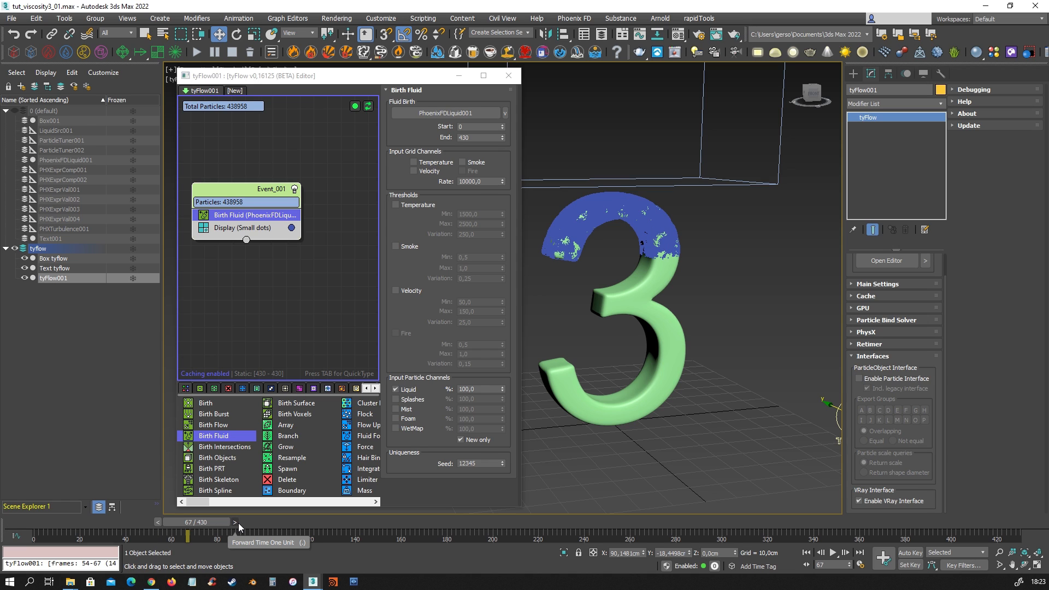
left_click(235, 522)
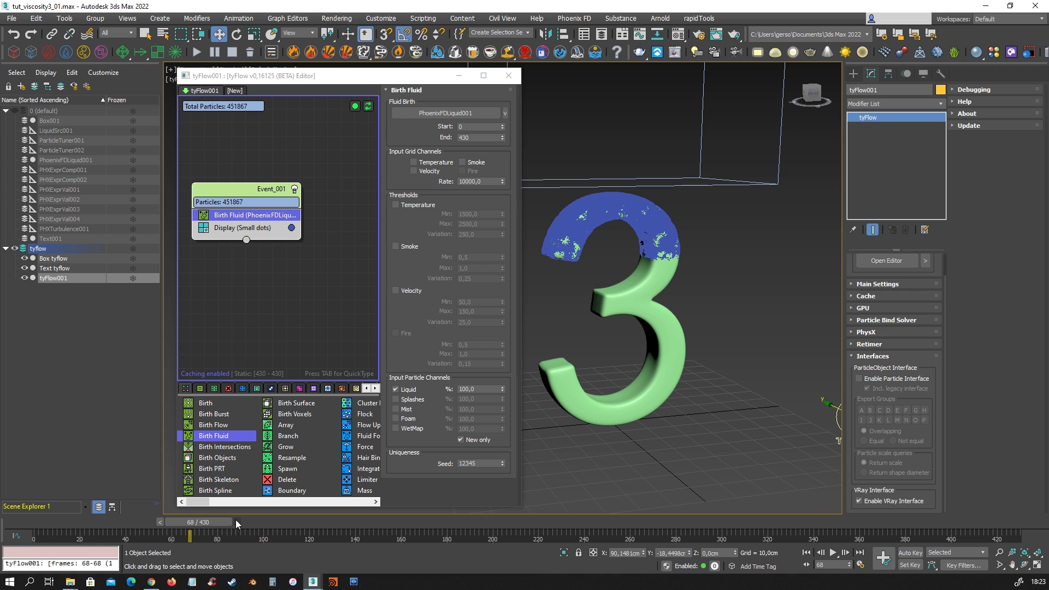
left_click_drag(204, 520, 58, 523)
key("w")
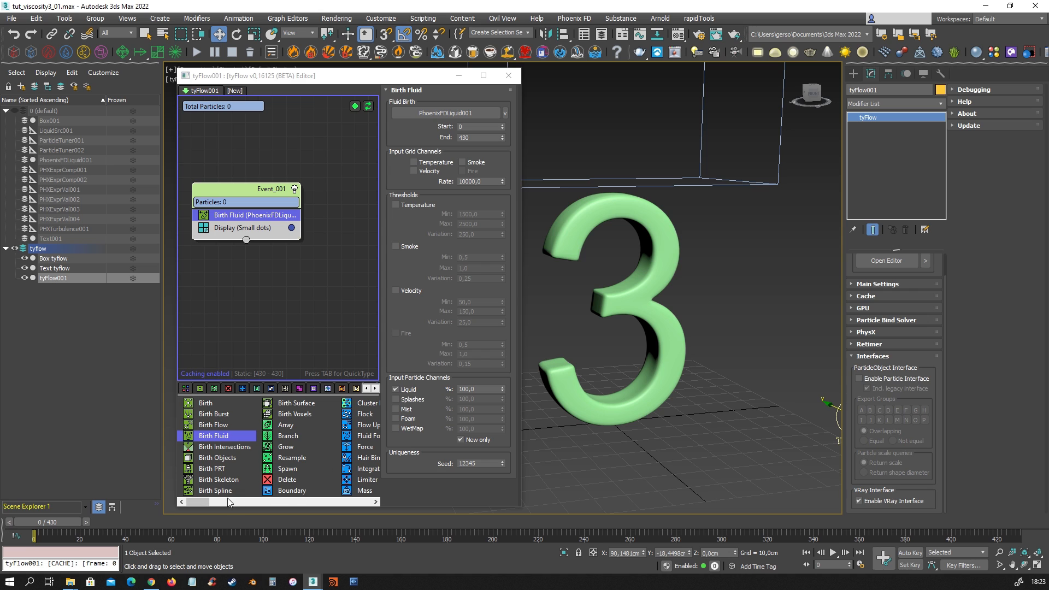
- Add a Fluid Force operator after Birth Fluid, using PhoenixFDLiquid001 as its fluid node with the Liquid particle channel enabled
left_click_drag(367, 435, 294, 327)
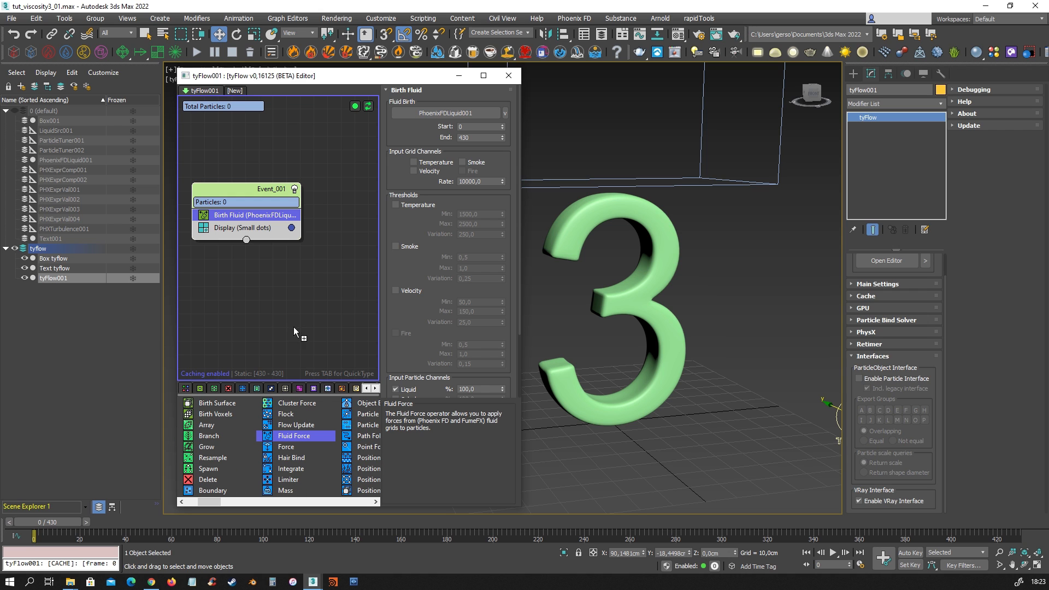
left_click_drag(248, 220, 247, 221)
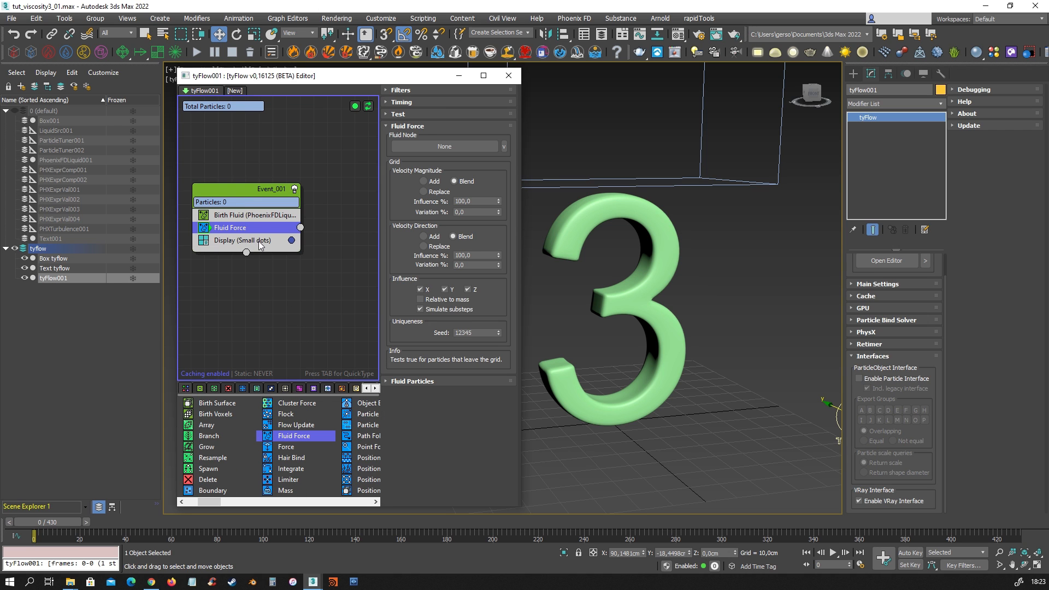
left_click(422, 145)
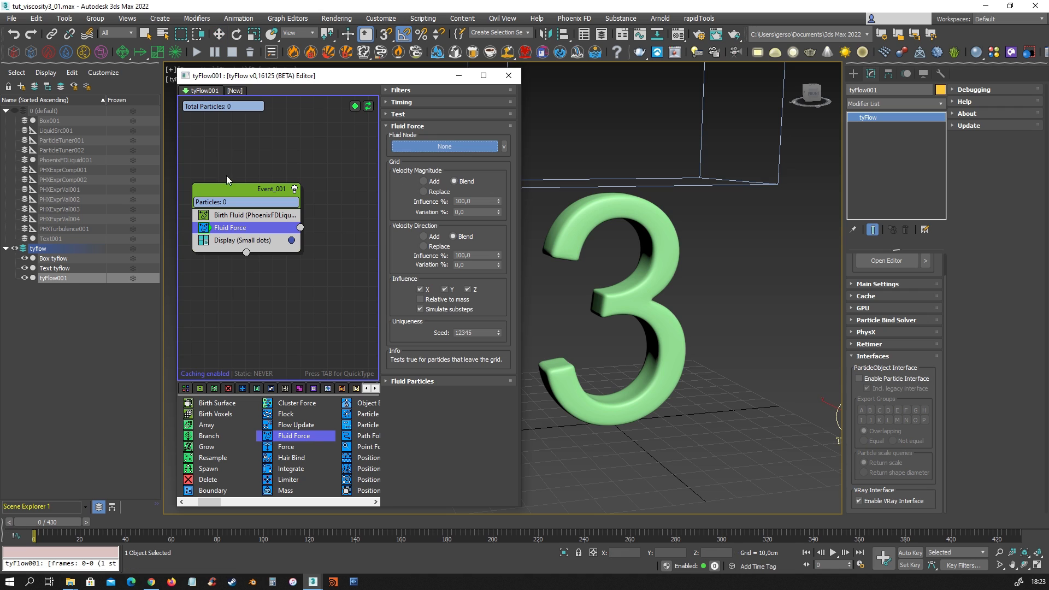
left_click(71, 160)
left_click(425, 380)
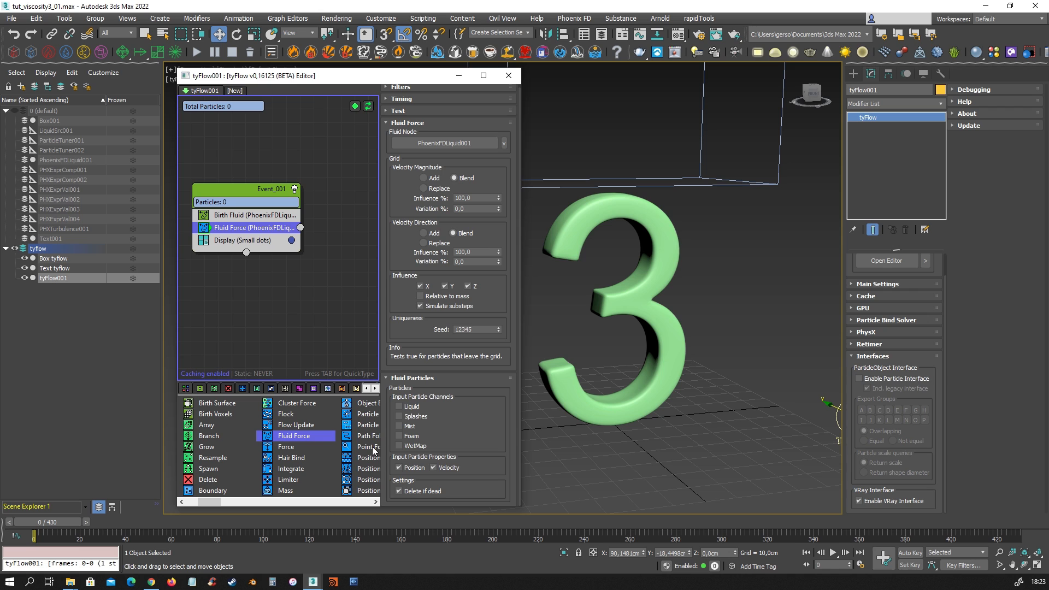
left_click(401, 407)
- Scrub to frame 50 and compare the particles with the Fluid Force operator turned off and back on
left_click_drag(74, 523, 184, 522)
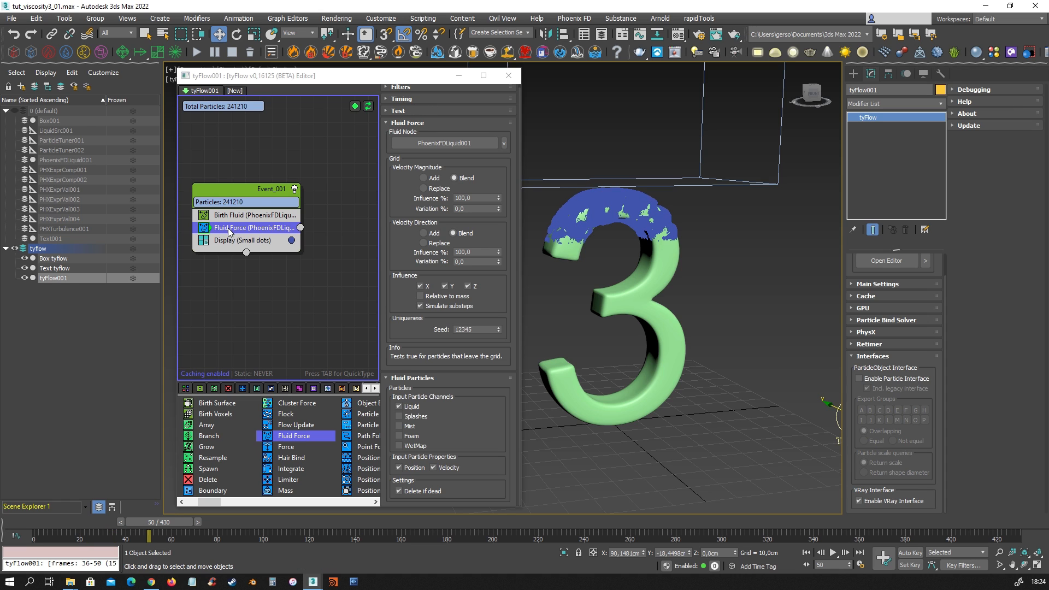
left_click(401, 99)
left_click(402, 99)
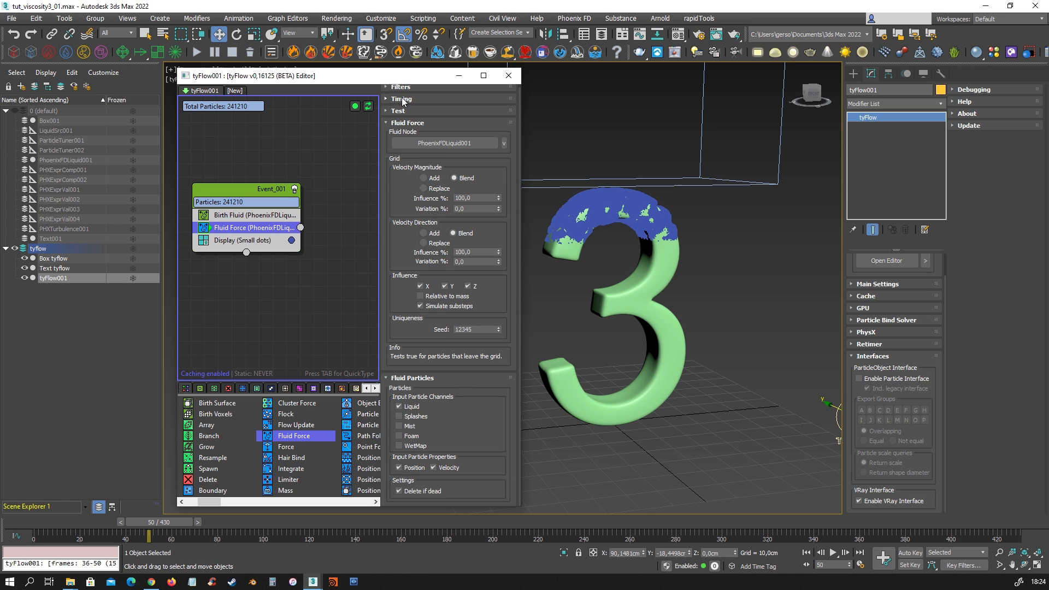
left_click(203, 227)
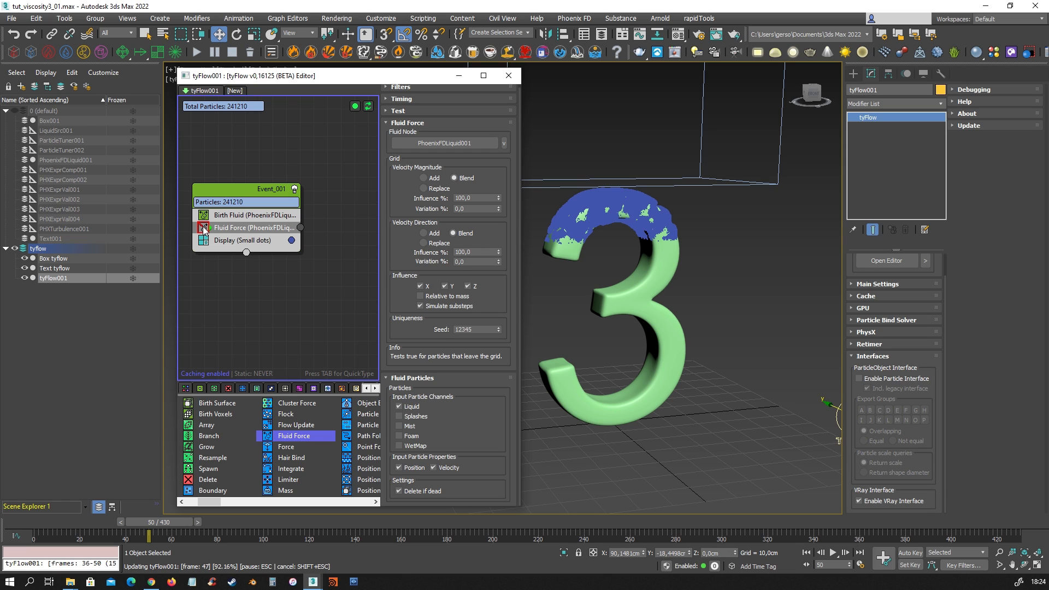
left_click(204, 228)
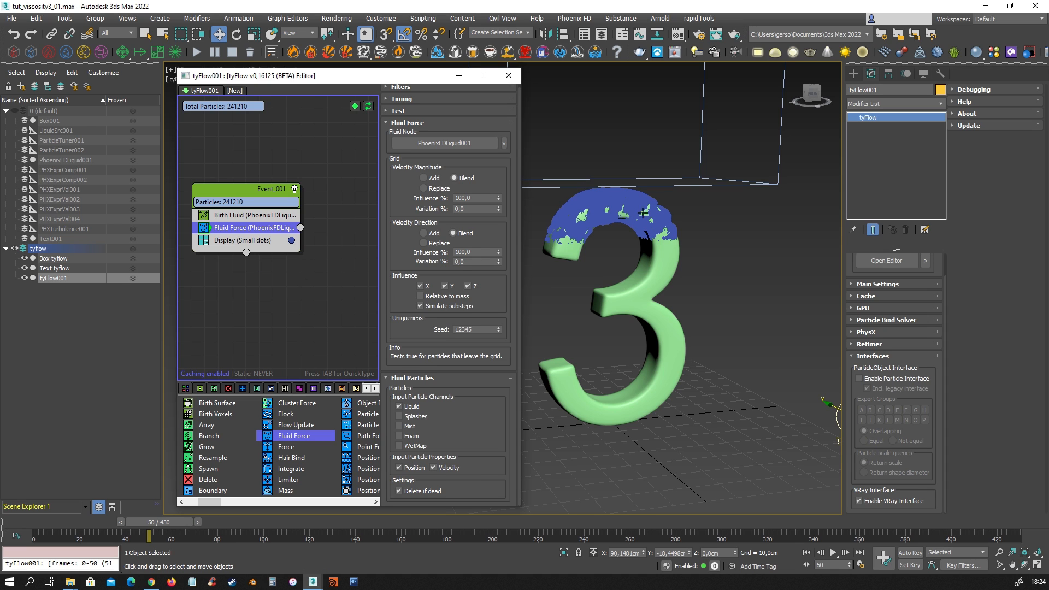
- Return to frame 0, widen the flow editor window, and disable Event_001
left_click(33, 522)
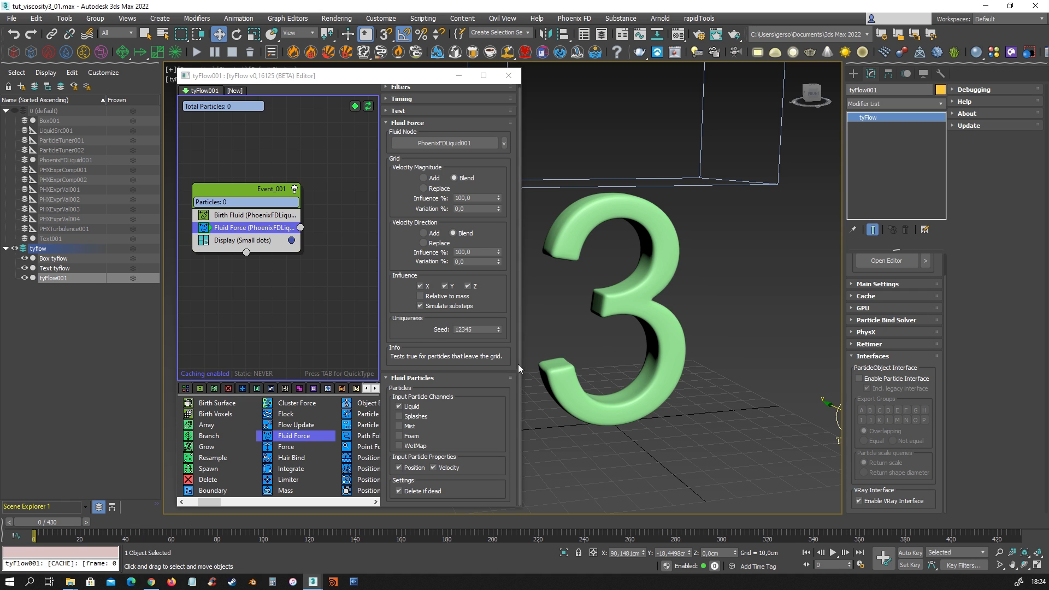
left_click_drag(521, 364, 558, 361)
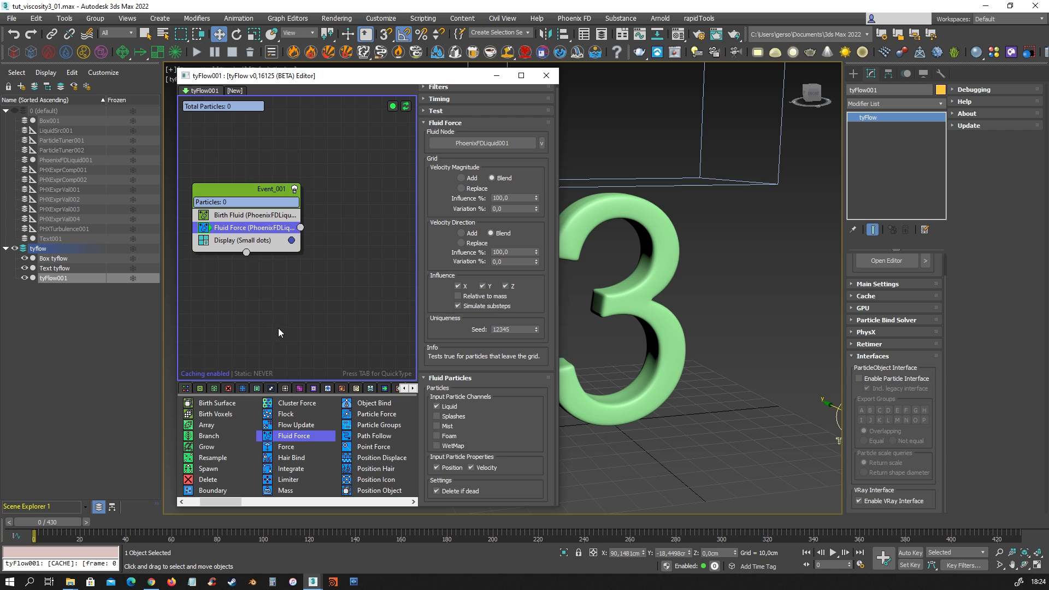
middle_click_drag(312, 281, 310, 281)
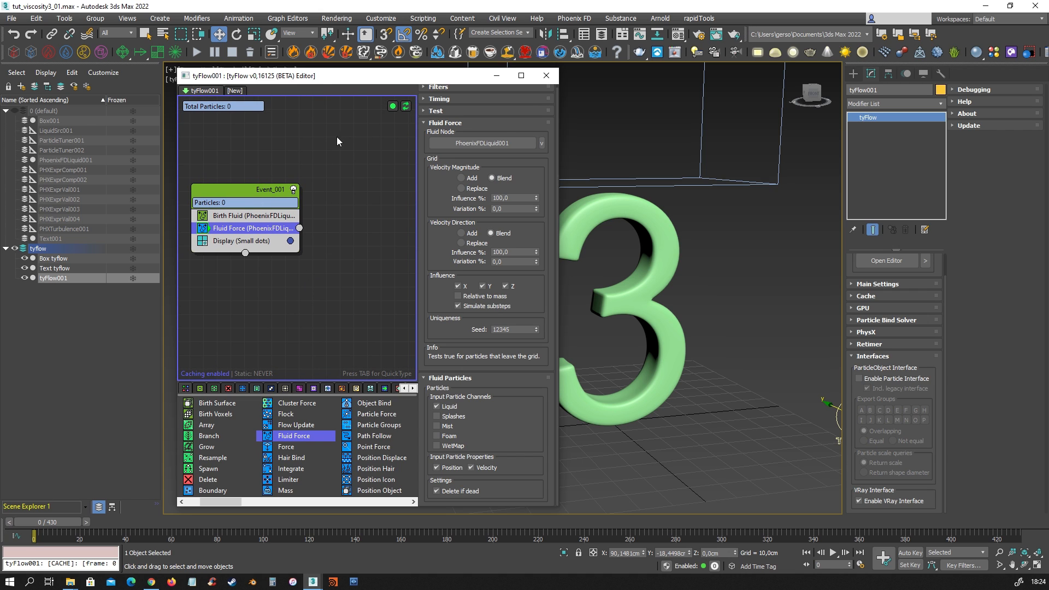
middle_click_drag(663, 243, 726, 280)
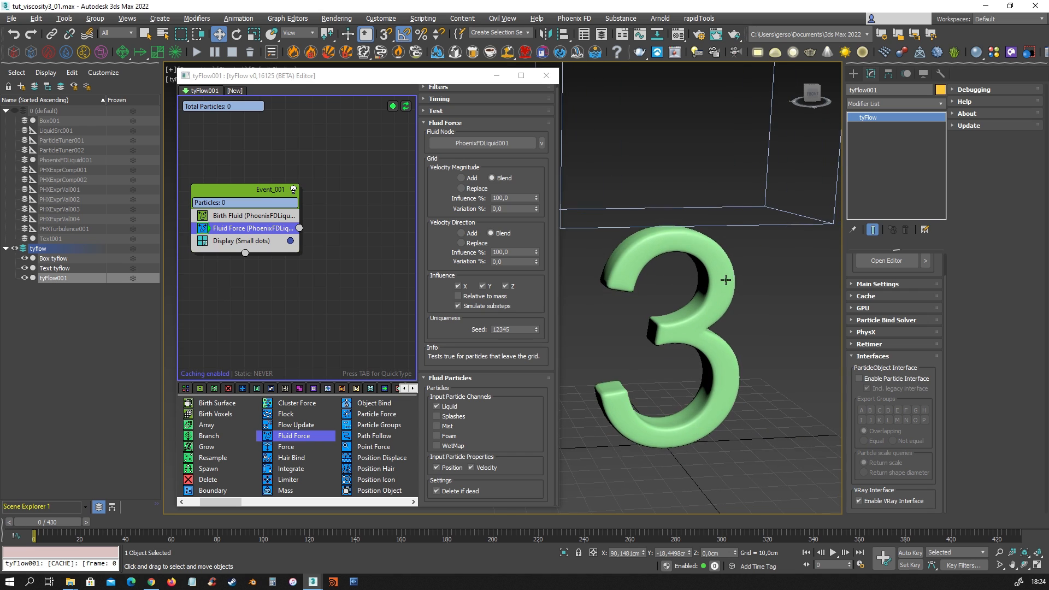
left_click(344, 154)
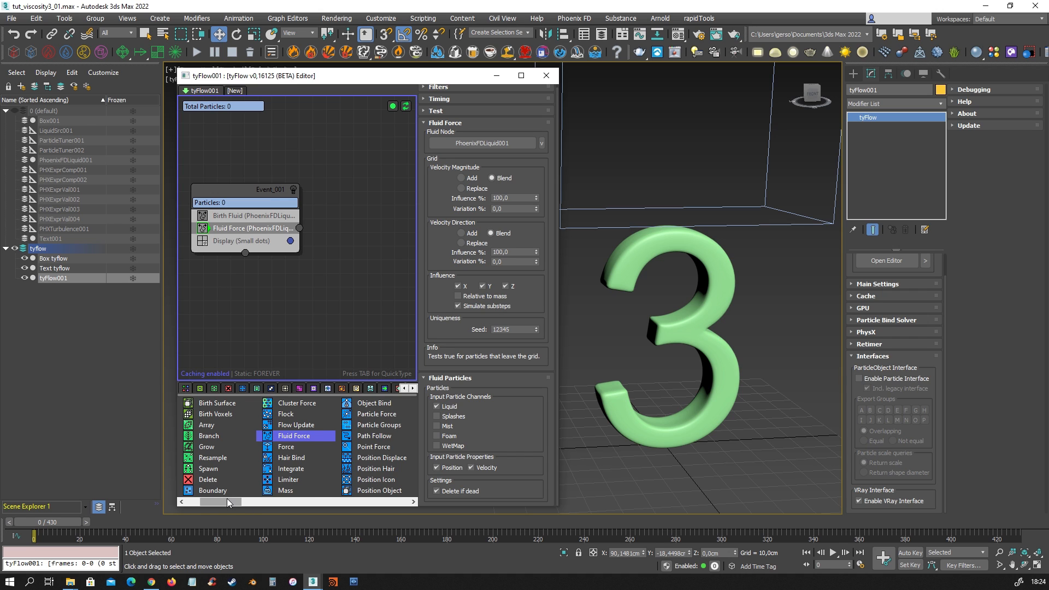
- Create a new event with a Birth Intersections operator and pick Box tyflow as Geometry A
left_click_drag(229, 502, 215, 502)
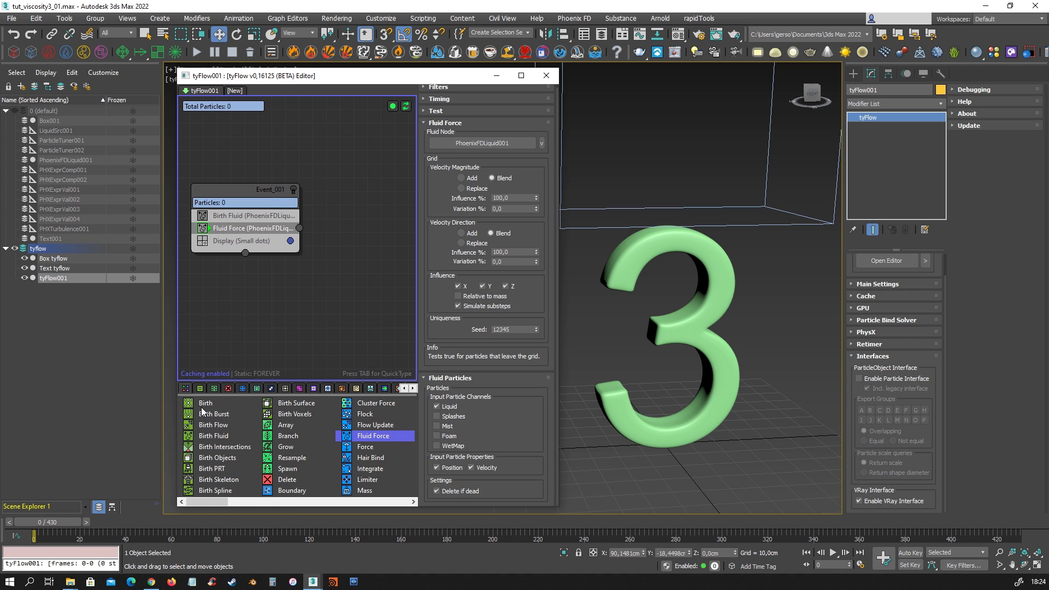
left_click_drag(205, 403, 343, 189)
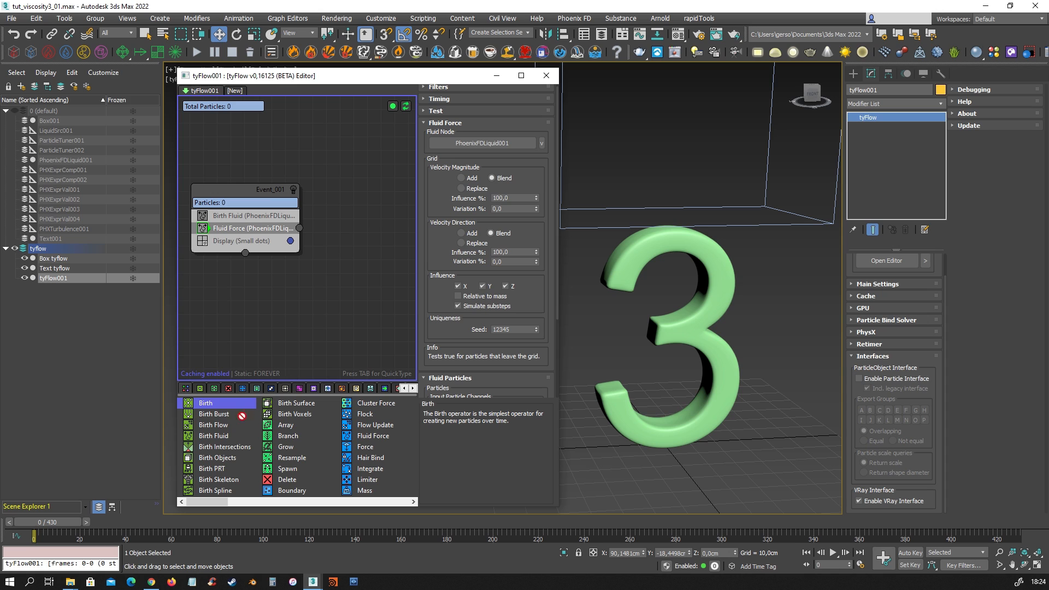
left_click_drag(213, 447, 324, 119)
middle_click_drag(642, 264, 700, 235, "alt")
left_click(464, 311)
left_click(607, 219)
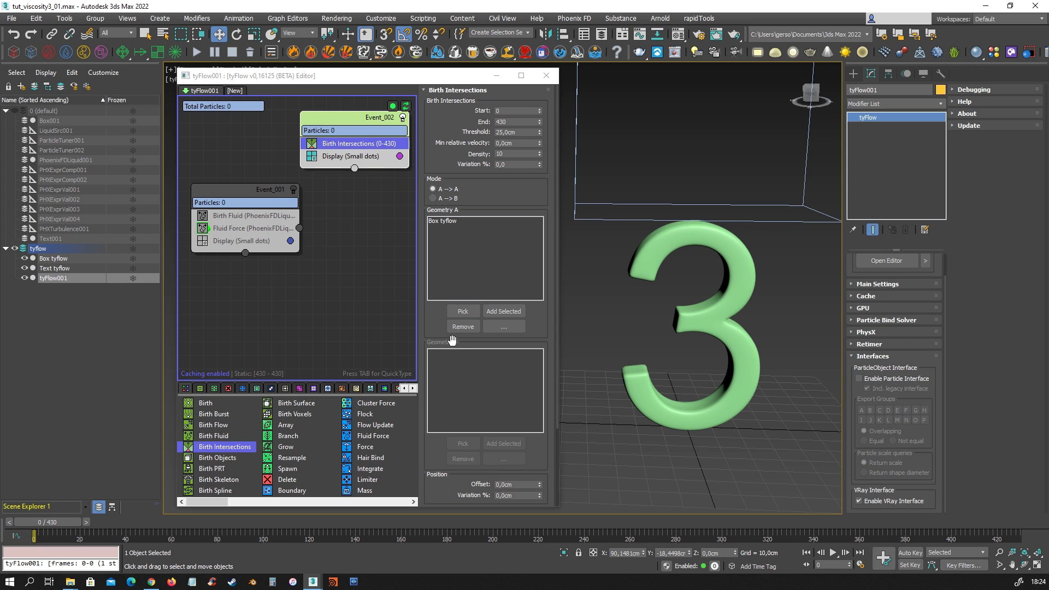
- Set the Birth Intersections mode to A --> B and pick Text tyflow as Geometry B
left_click(433, 198)
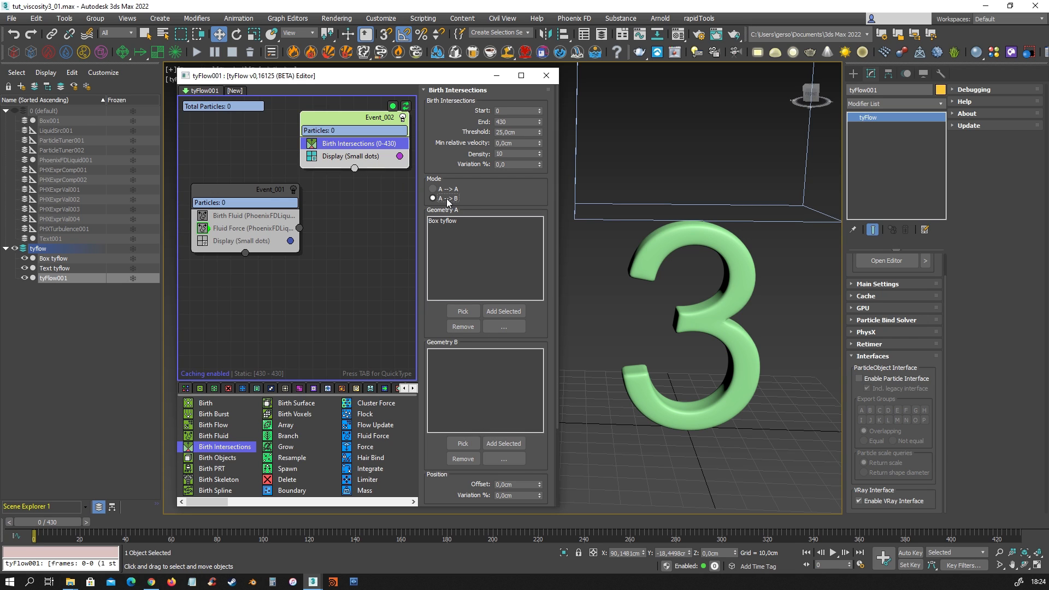
left_click(453, 436)
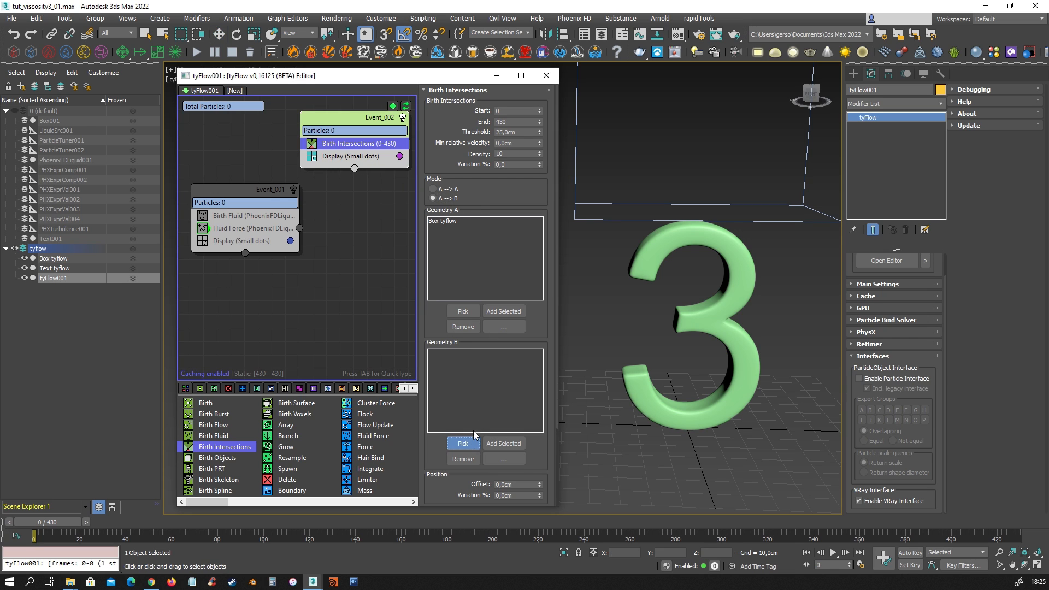
left_click(632, 264)
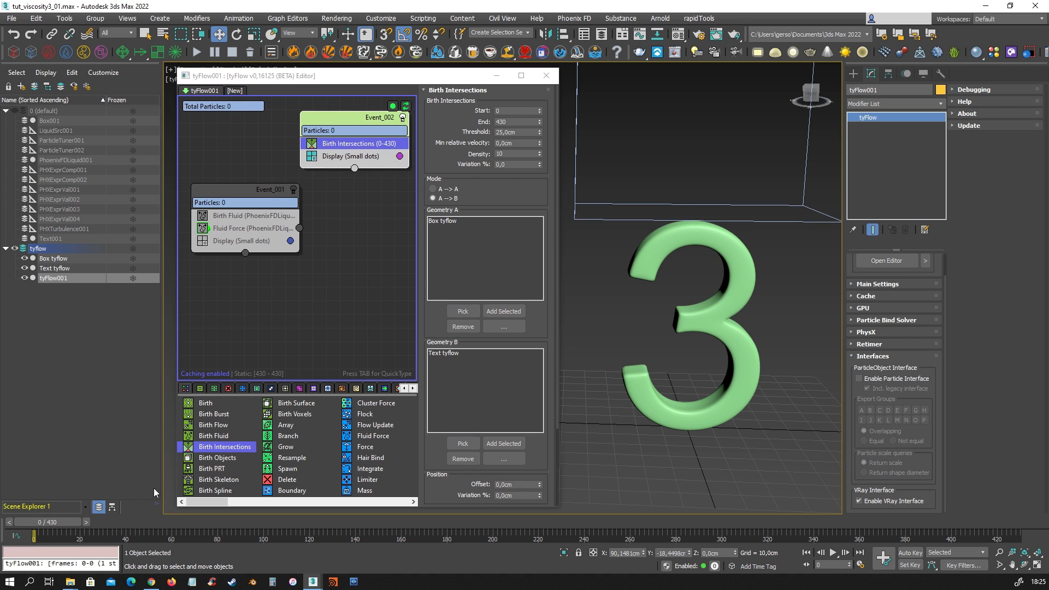
- Scrub through the timeline to frame 179 to examine the particles born where the box meets the number 3
left_click_drag(51, 520, 182, 533)
key("w")
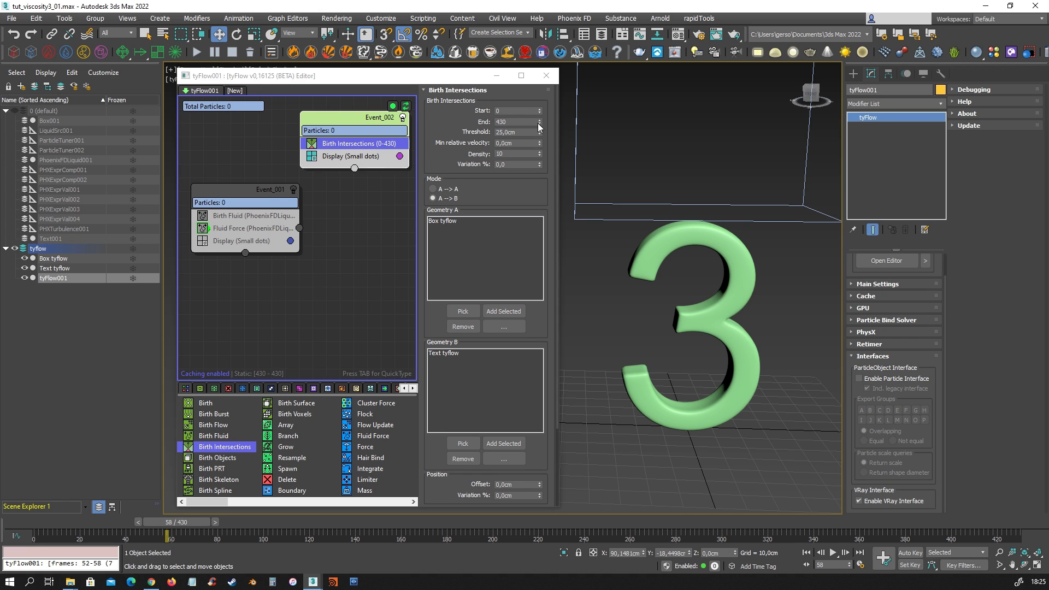
left_click_drag(211, 519, 469, 523)
key("w")
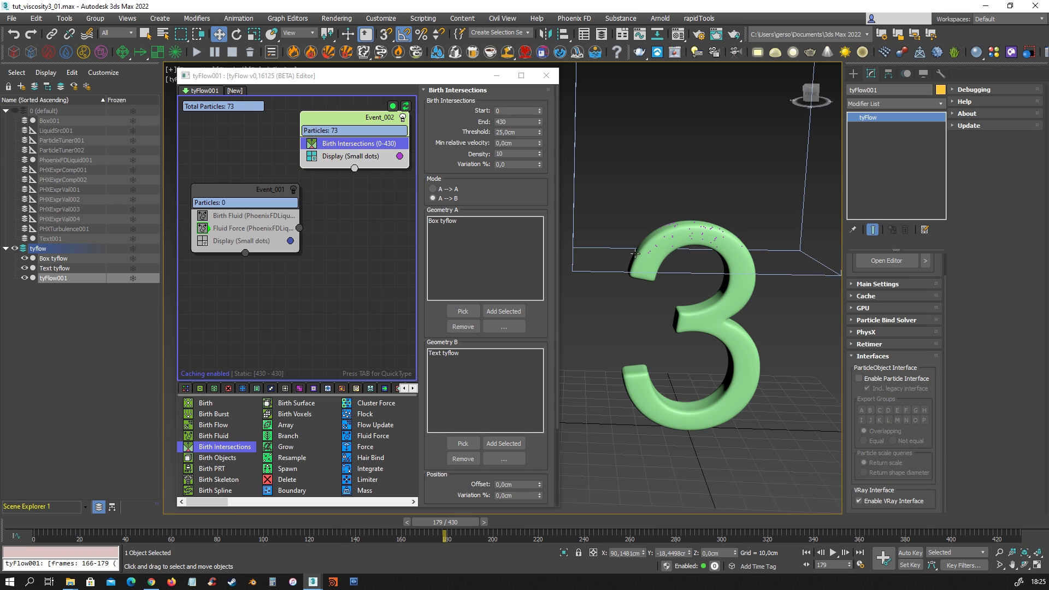
middle_click_drag(682, 312, 659, 259, "alt")
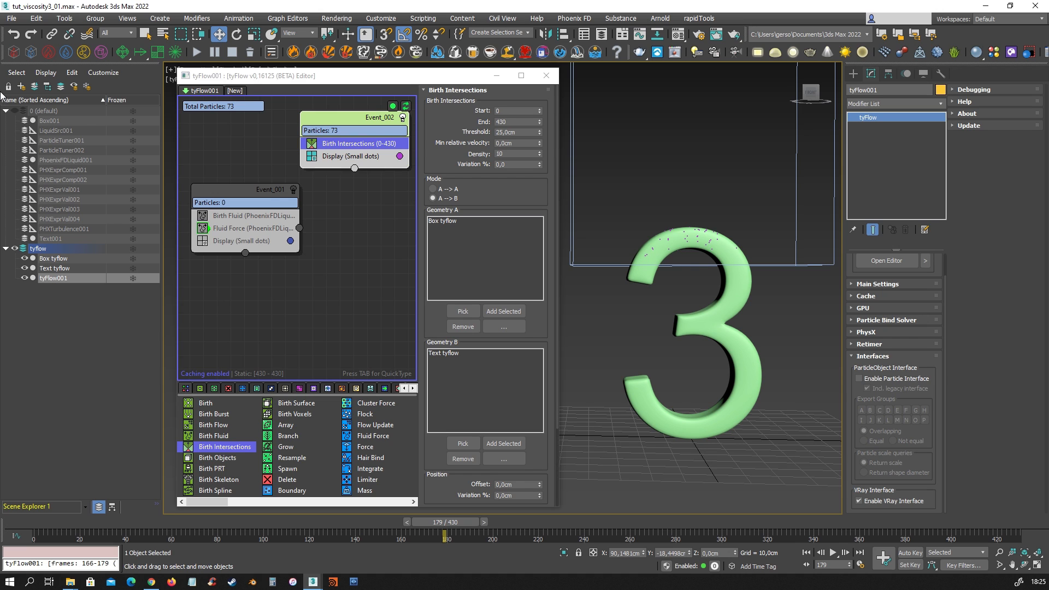
- Show the 0 (default) layer briefly to compare the liquid with the intersection particles, then hide it and inspect the particles
left_click(15, 111)
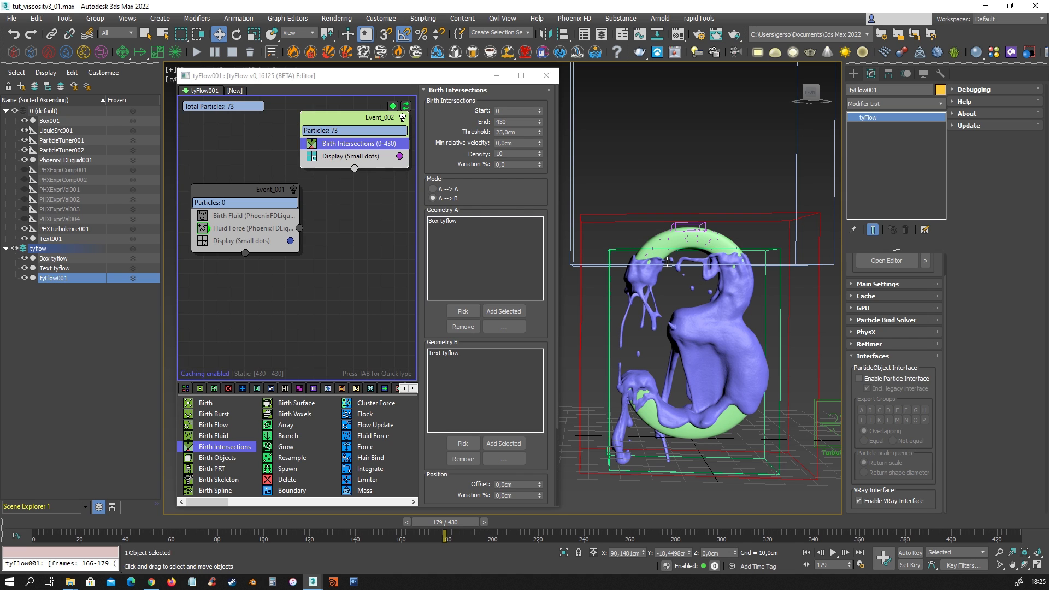
left_click(14, 111)
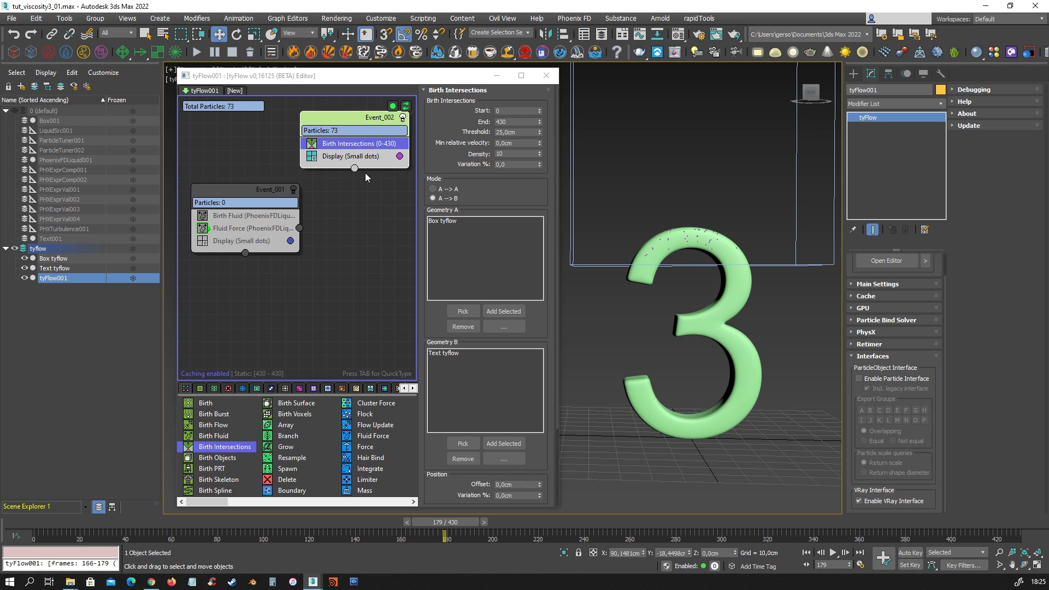
middle_click_drag(716, 276, 729, 257, "alt")
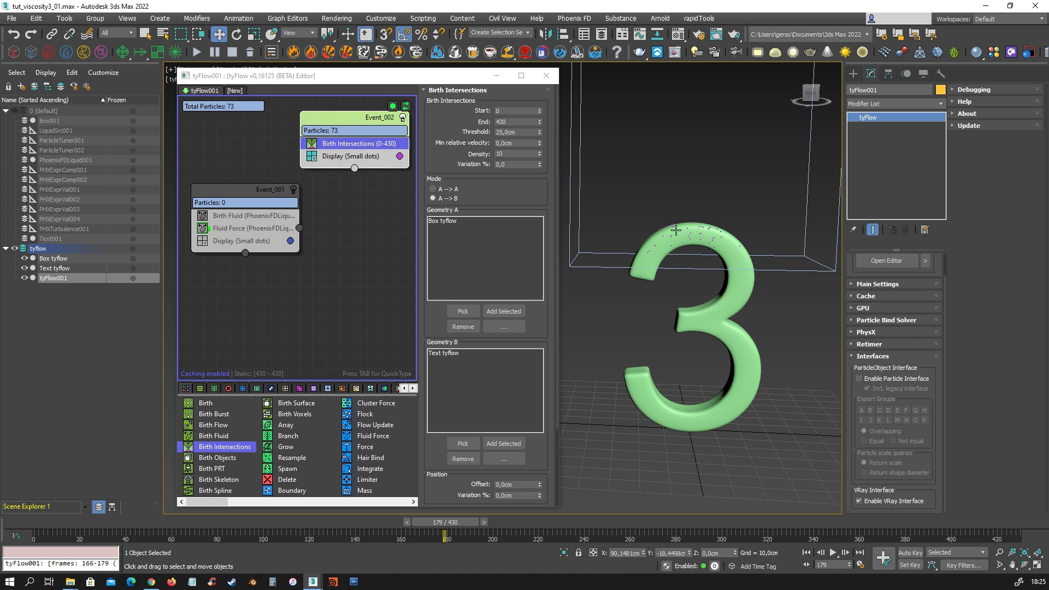
middle_click_drag(674, 235, 683, 248)
middle_click_drag(728, 281, 734, 288, "alt")
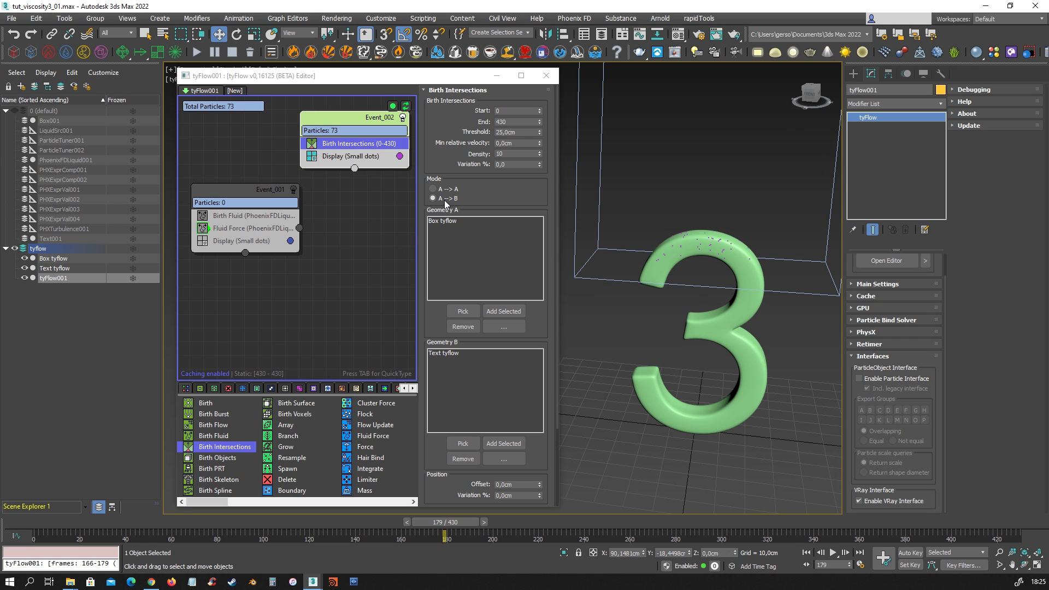
middle_click_drag(705, 241, 699, 248)
- Disable Event_002, return to frame 0, and enable Event_001 again
left_click_drag(355, 117, 350, 120)
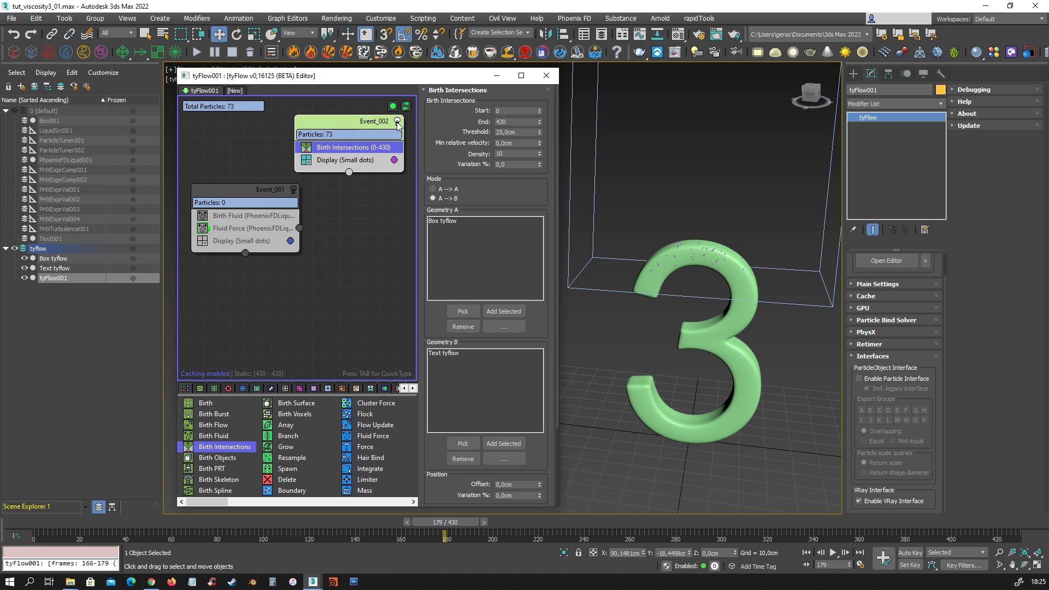
left_click(397, 122)
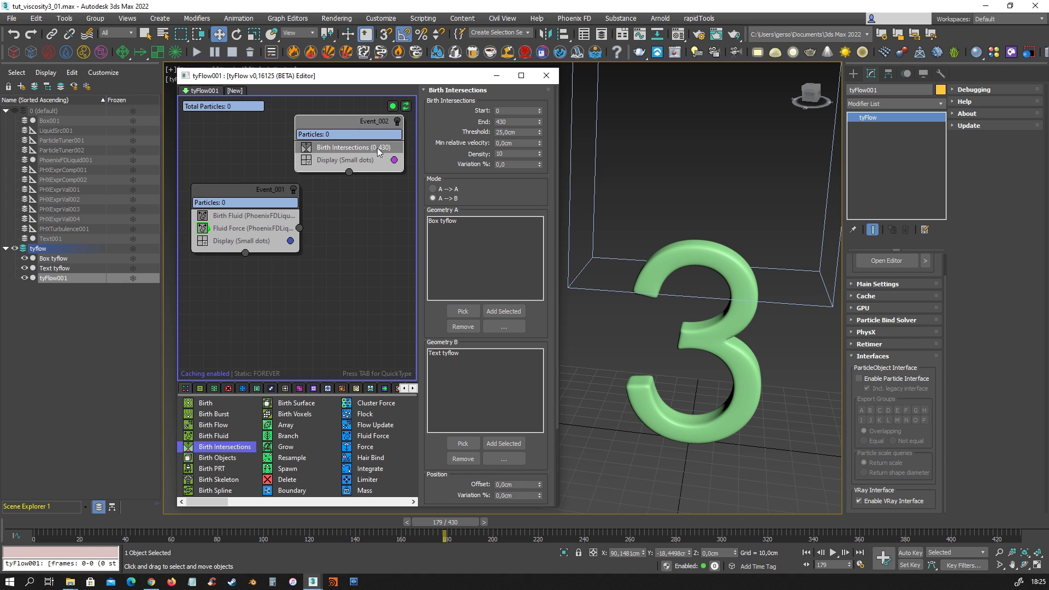
left_click(34, 522)
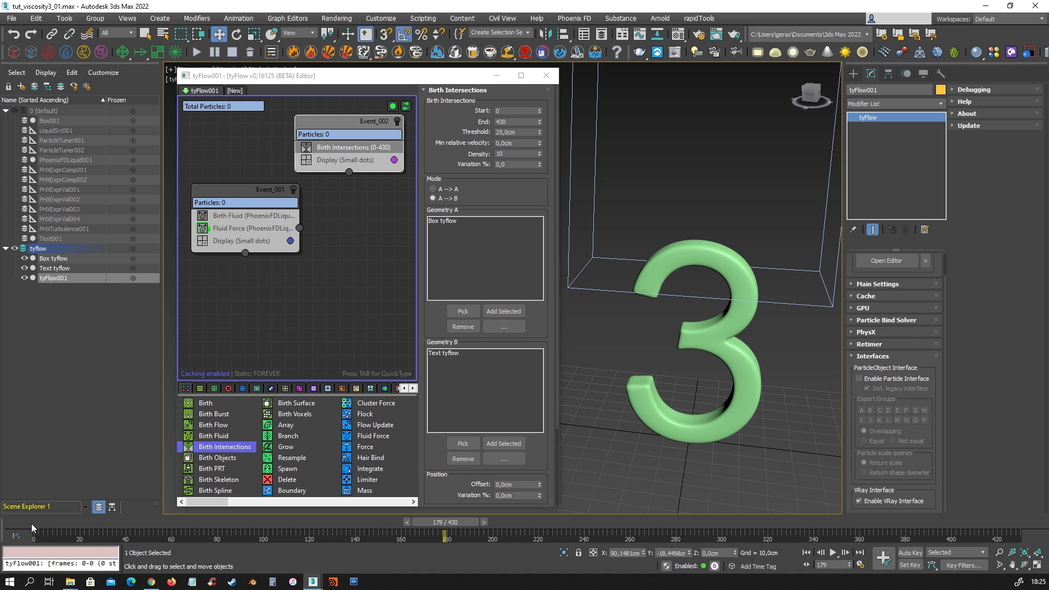
left_click(238, 192)
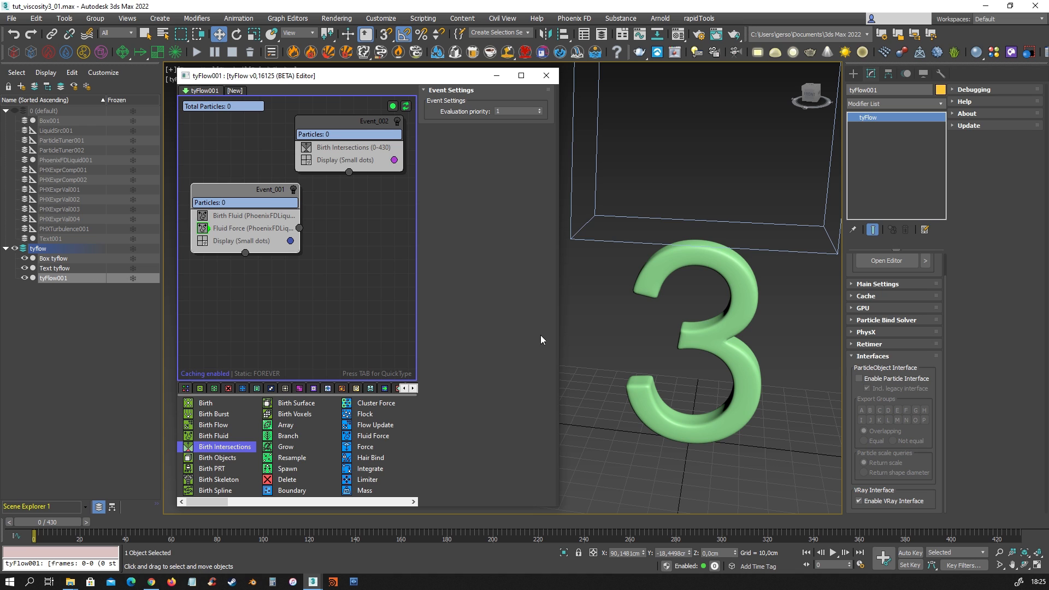
middle_click_drag(759, 324, 703, 309, "alt")
left_click(294, 189)
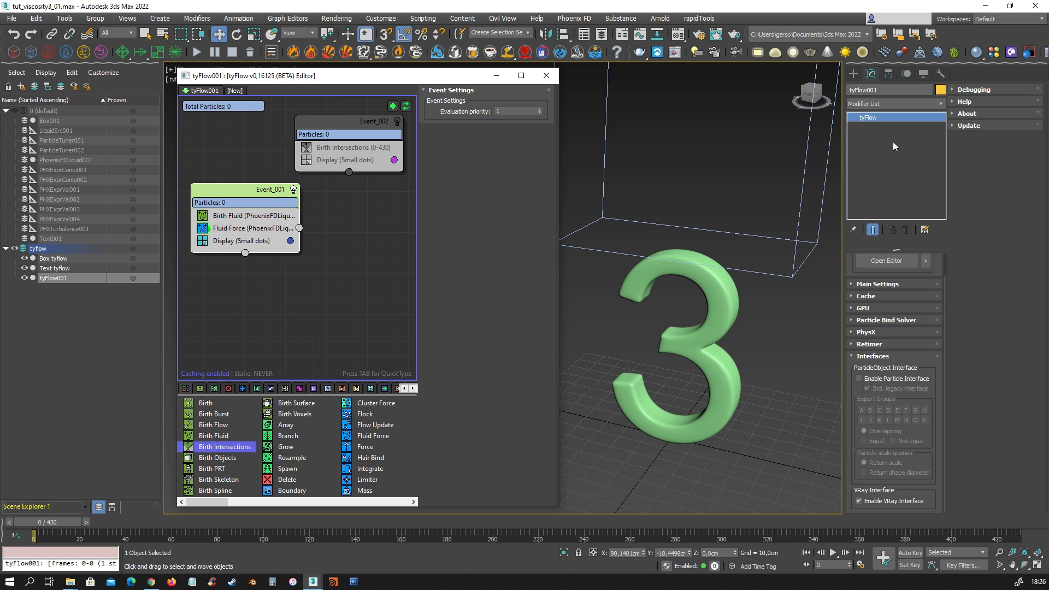
- Create a tyMesher object on the ground beside the number 3
left_click(854, 74)
left_click(868, 106)
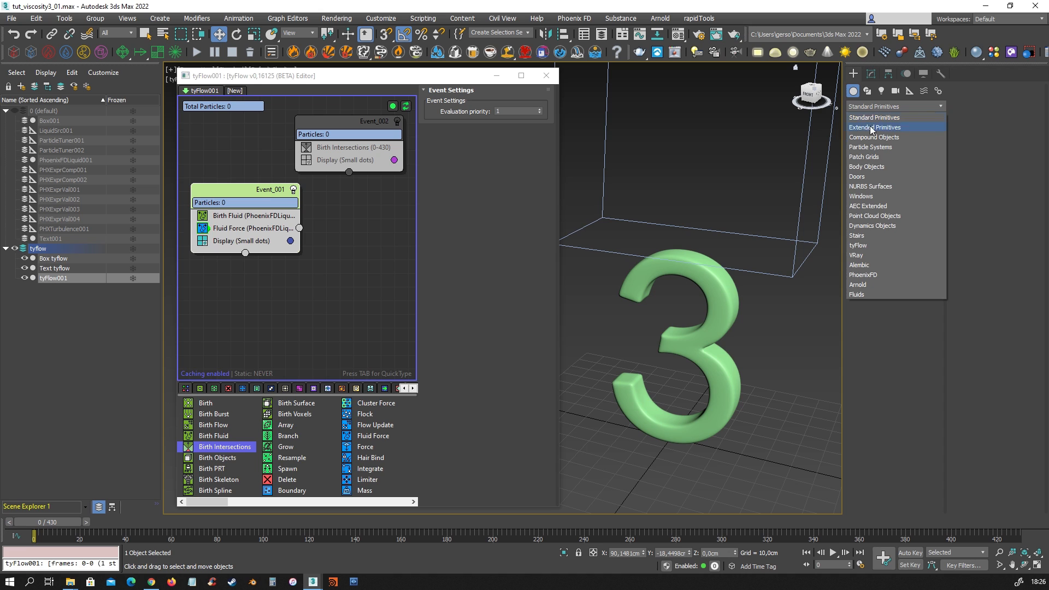
left_click(873, 247)
left_click(918, 146)
left_click_drag(785, 435, 794, 443)
left_click(218, 34)
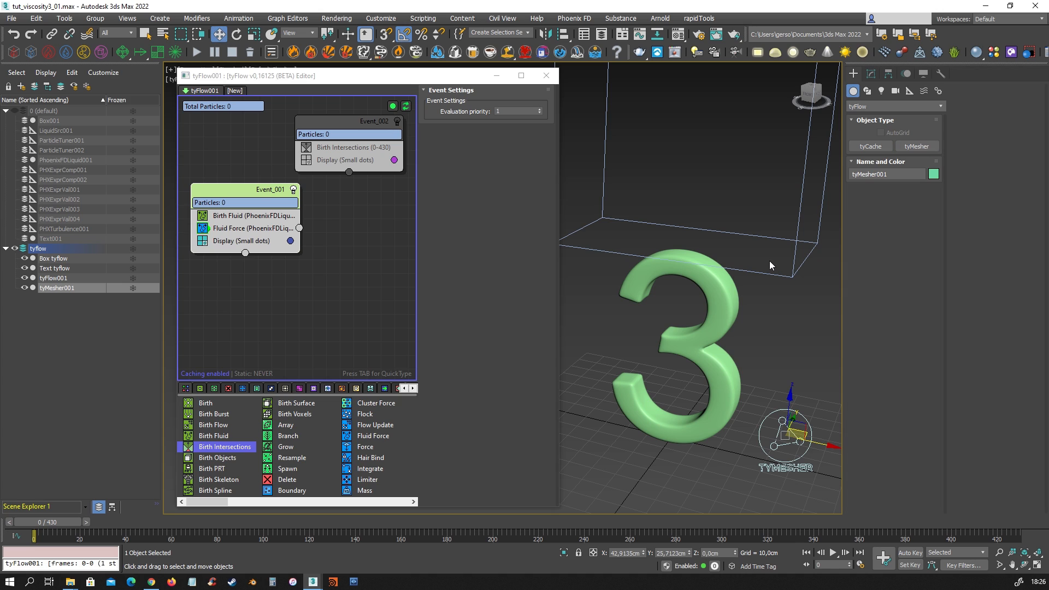
- Add tyFlow001 to the tyMesher's input objects and particles
left_click(871, 73)
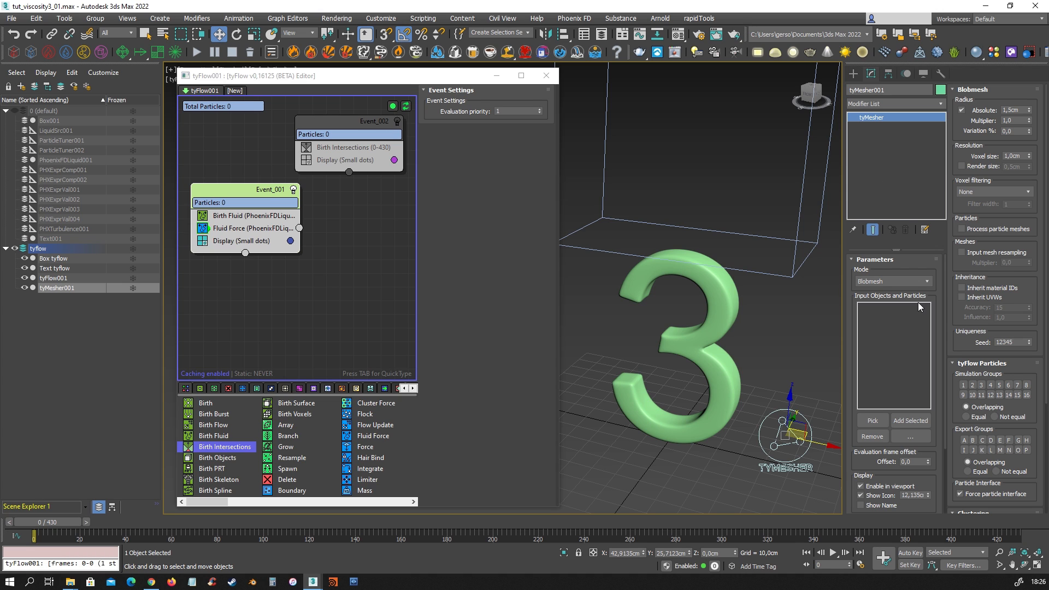
left_click(872, 421)
left_click(54, 278)
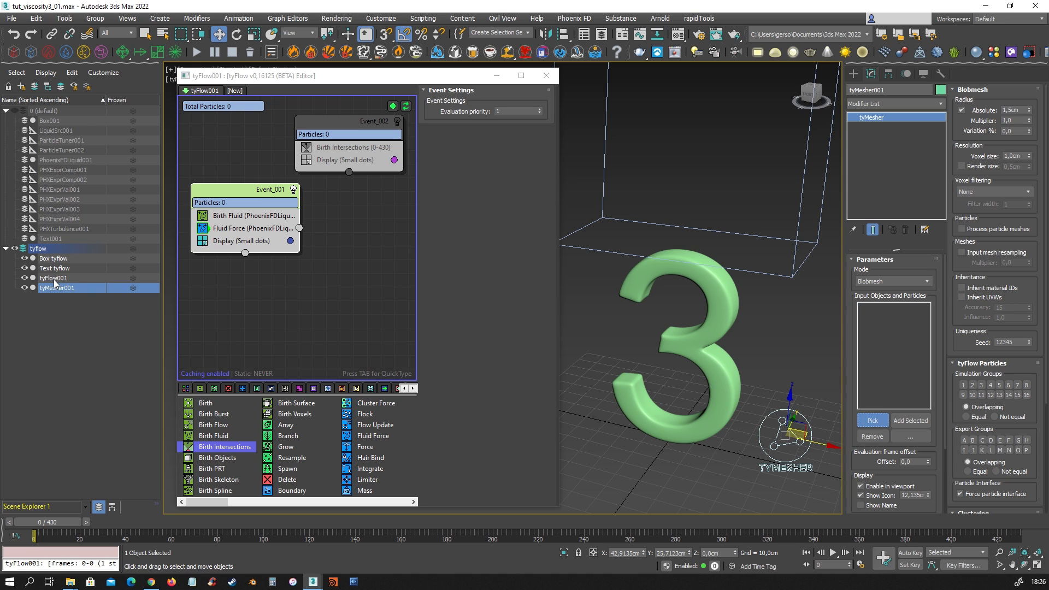
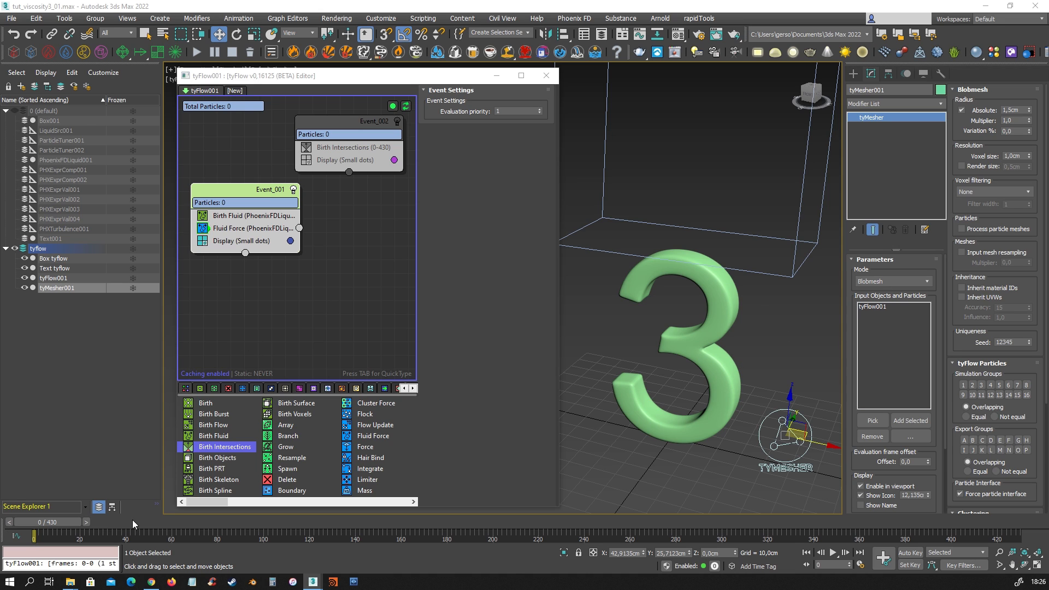
- Scrub to frame 60 and set the tyMesher's absolute Blobmesh radius to 0,4 cm
left_click_drag(153, 523, 182, 523)
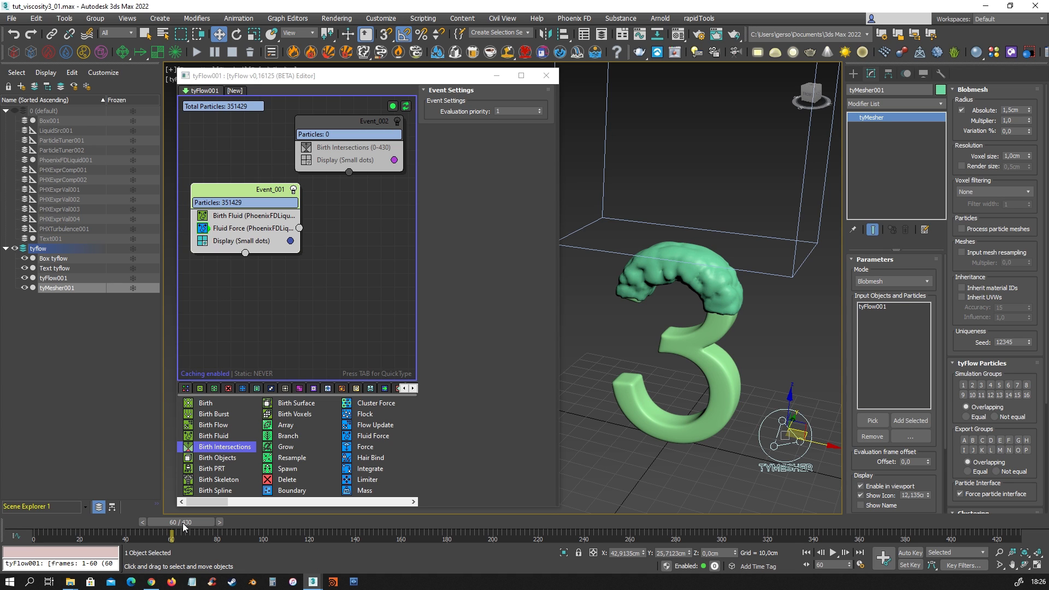
double_click(1015, 110)
type("0,4")
key("Return")
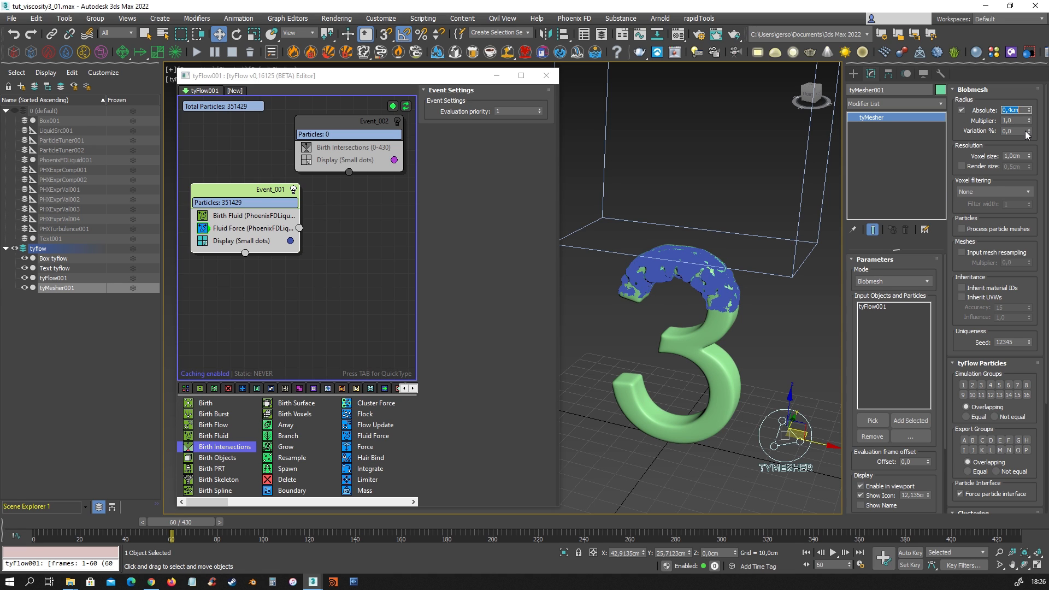
- Turn off the Display operator in Event_001 and set the tyMesher's voxel size to 0,1 cm
left_click(202, 241)
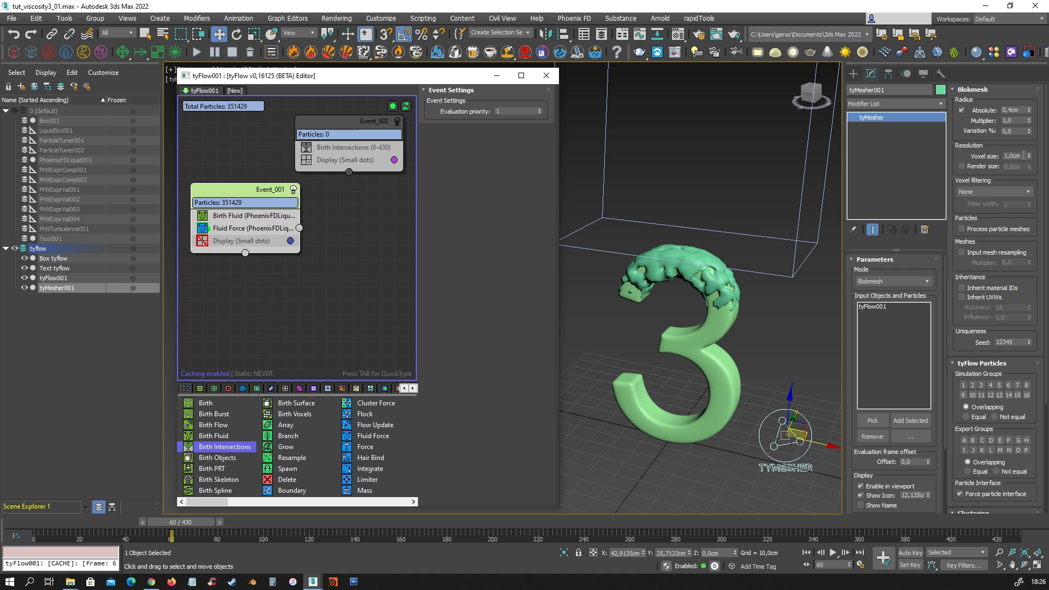
double_click(1011, 156)
type("0,1")
key("Return")
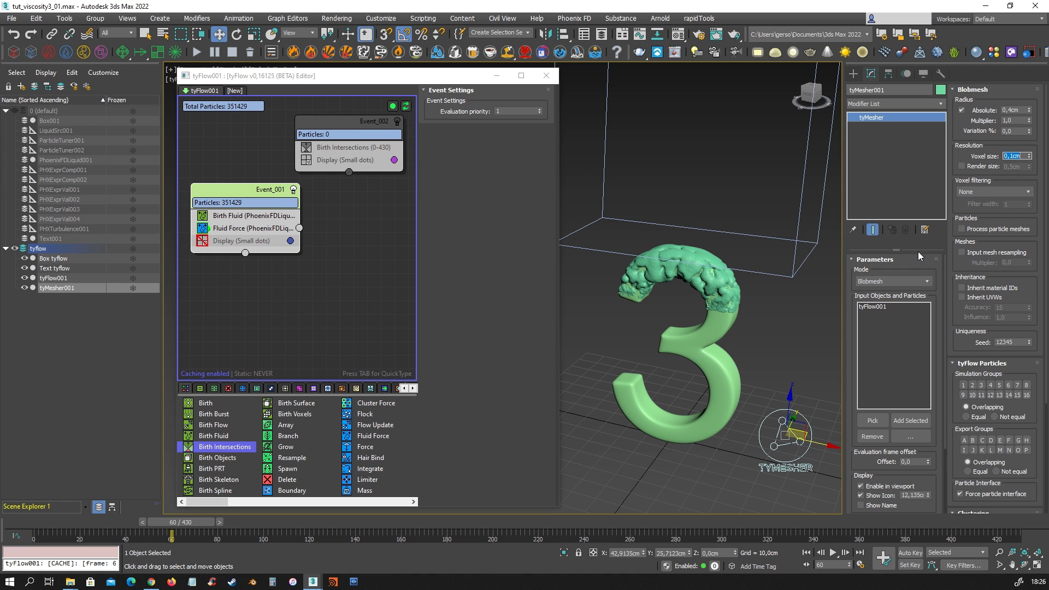
- Set the tyMesher's voxel filtering to Gaussian with a filter width of 2 and inspect the resulting mesh
left_click(985, 192)
left_click(981, 208)
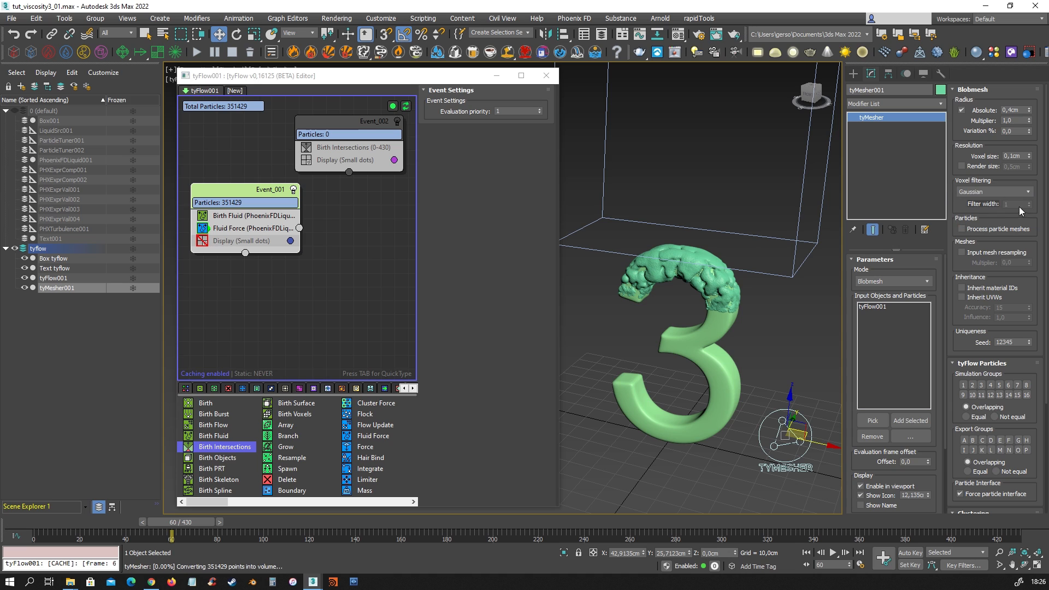
left_click(1030, 202)
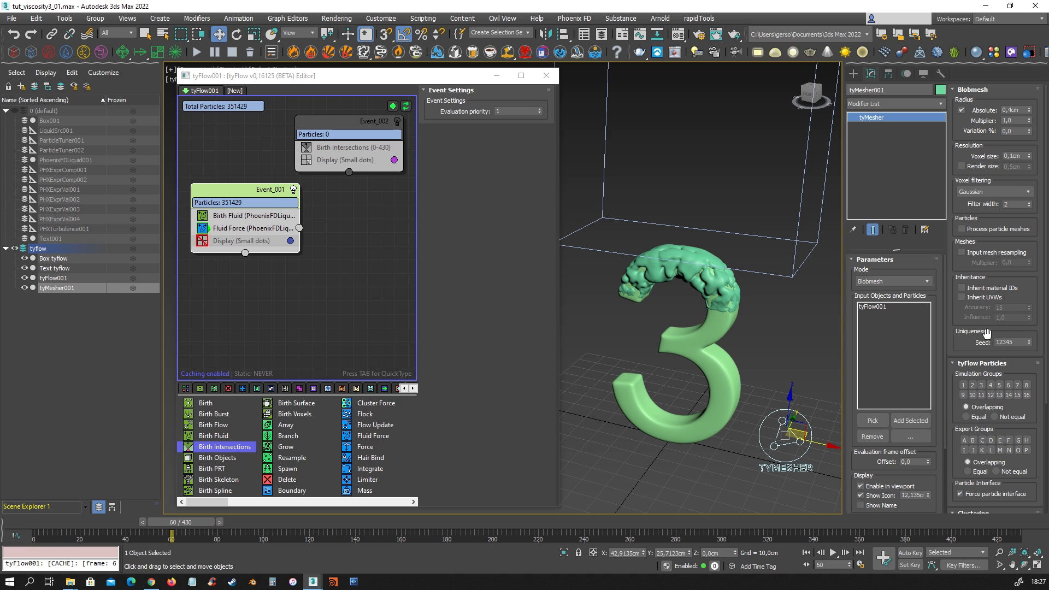
mouse_move(984, 333)
left_mouse_down()
mouse_move(986, 169)
mouse_move(990, 338)
left_mouse_up()
middle_click_drag(595, 342, 697, 301, "alt")
scroll(696, 301, "up", 5)
scroll(704, 301, "down", 4)
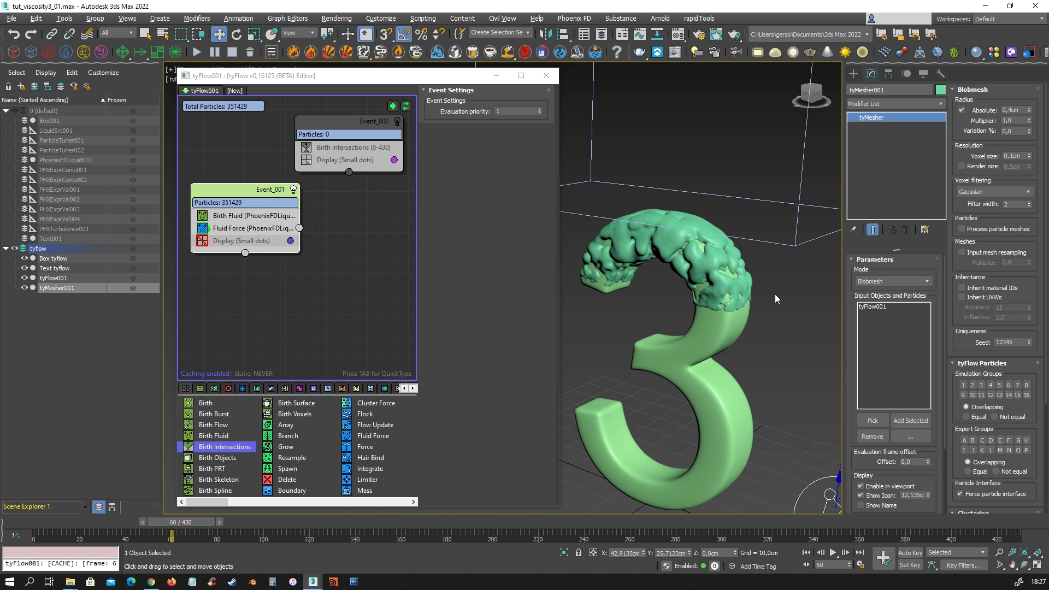
- Remove tyFlow001 from the tyMesher's input objects and check the wireframe of the Text tyflow mesh
left_click(880, 306)
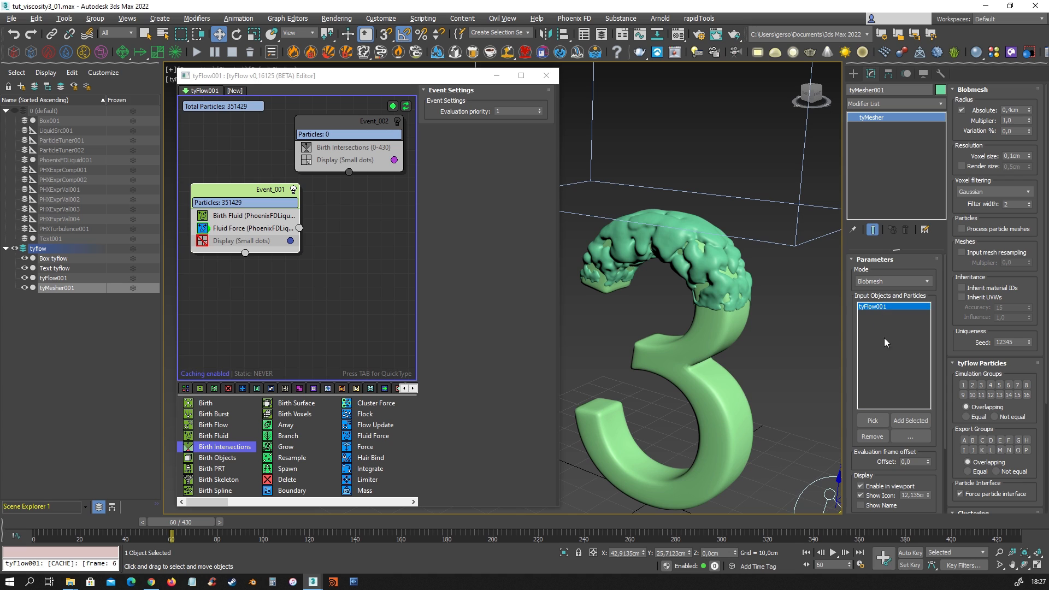
left_click(874, 435)
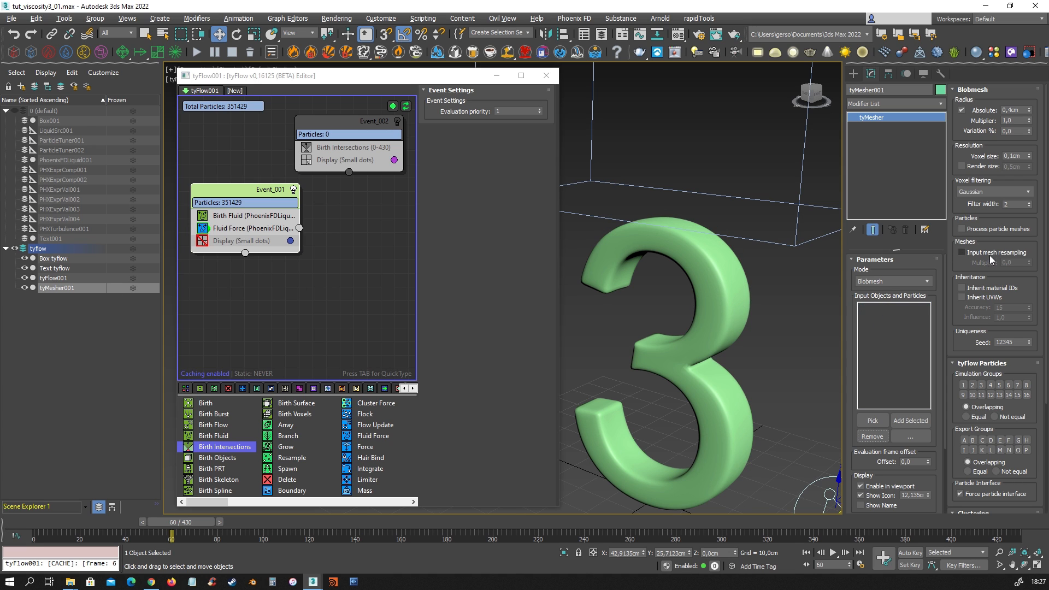
left_click(57, 268)
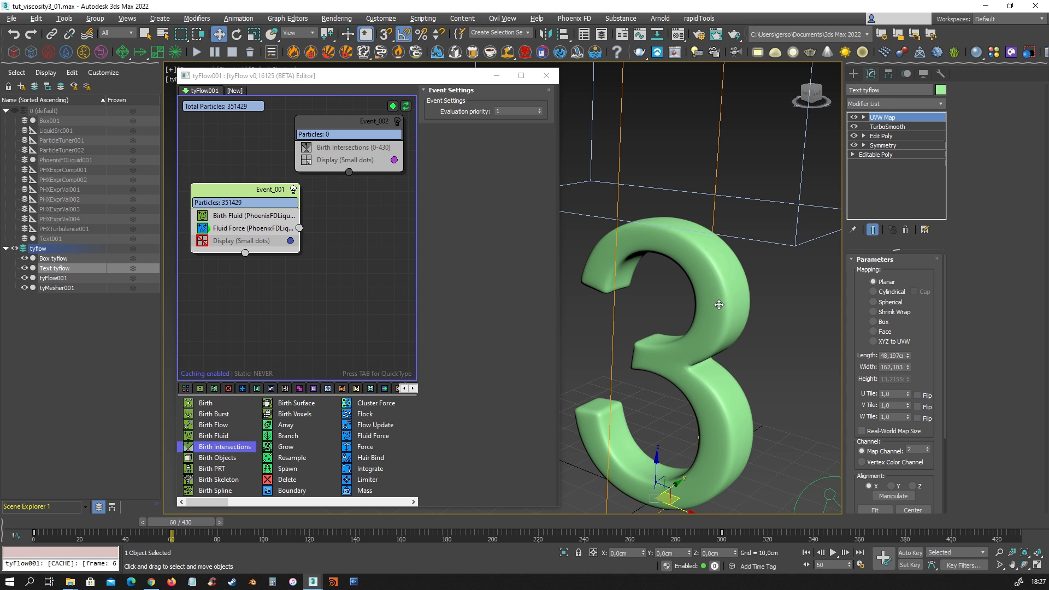
key("F4")
key("F4")
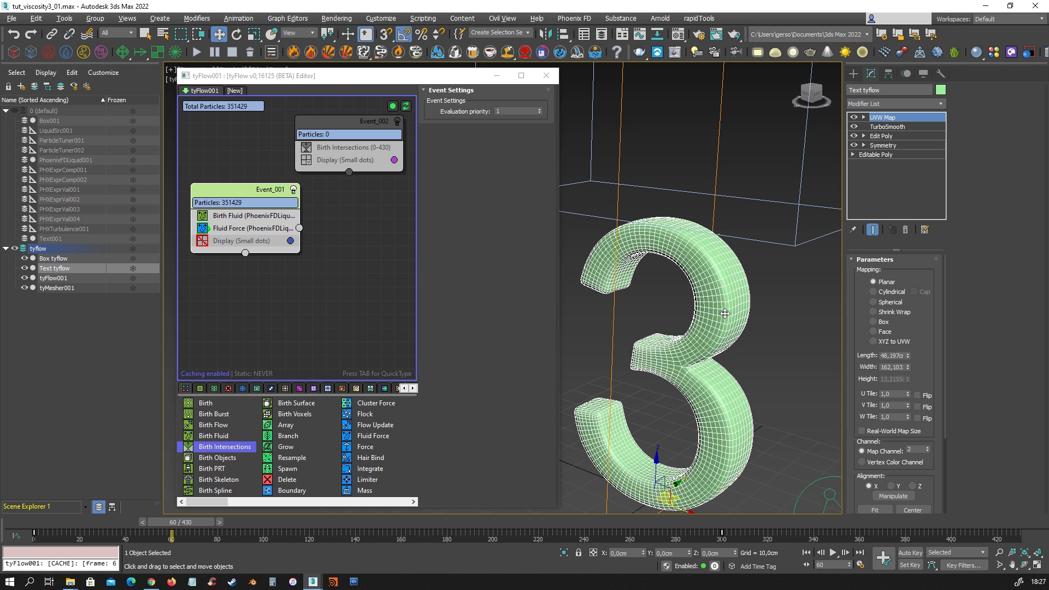
- Clone Text tyflow as a copy named Text tyflow high poly
key("ctrl+v")
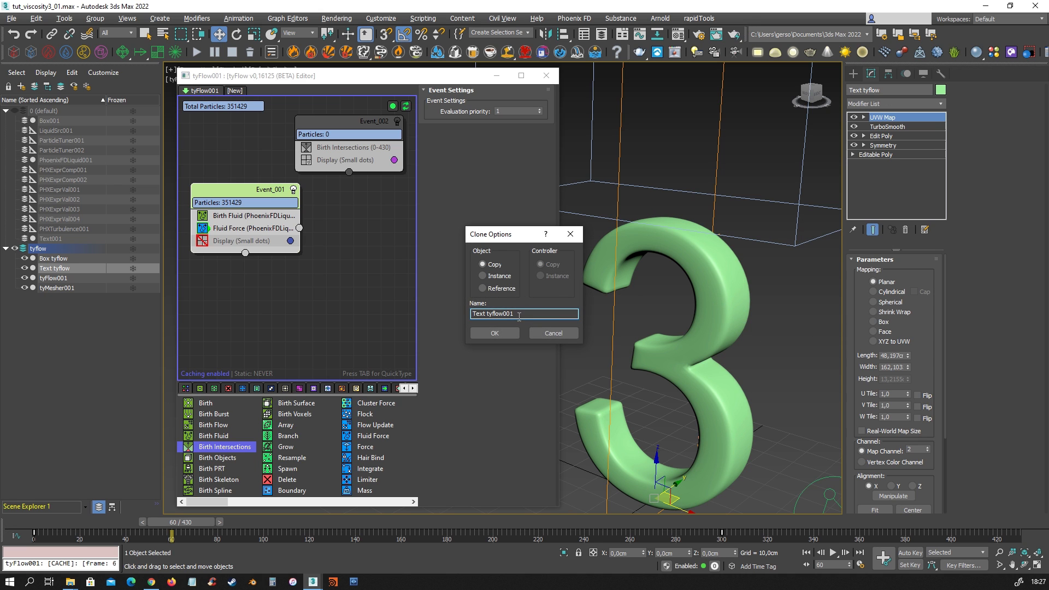
left_click_drag(503, 313, 514, 313)
type("high poly")
key("Return")
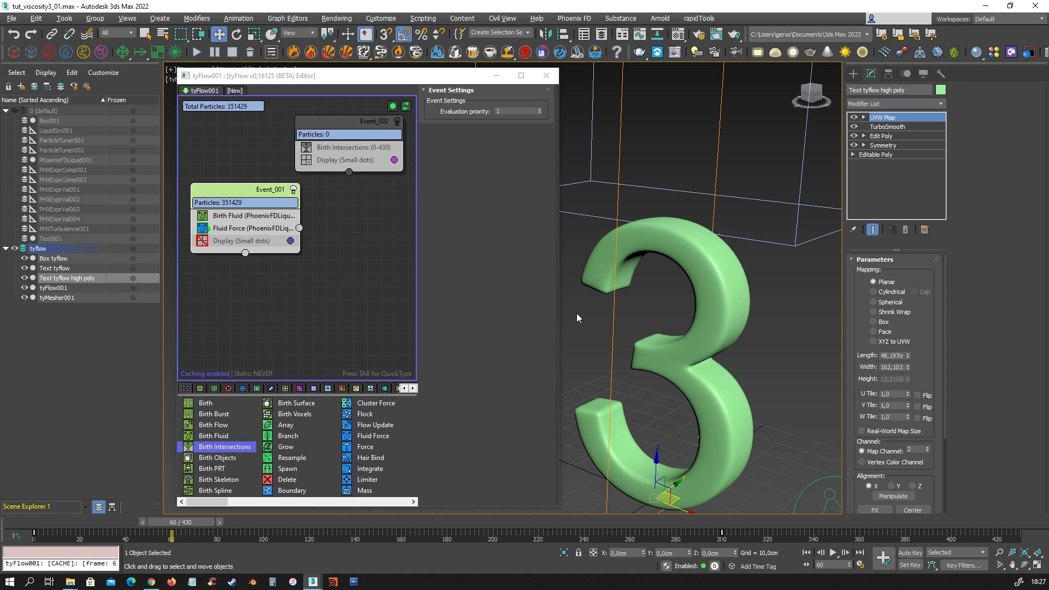
- Add Text tyflow high poly to the tyMesher's input objects and hide both text objects
left_click(51, 297)
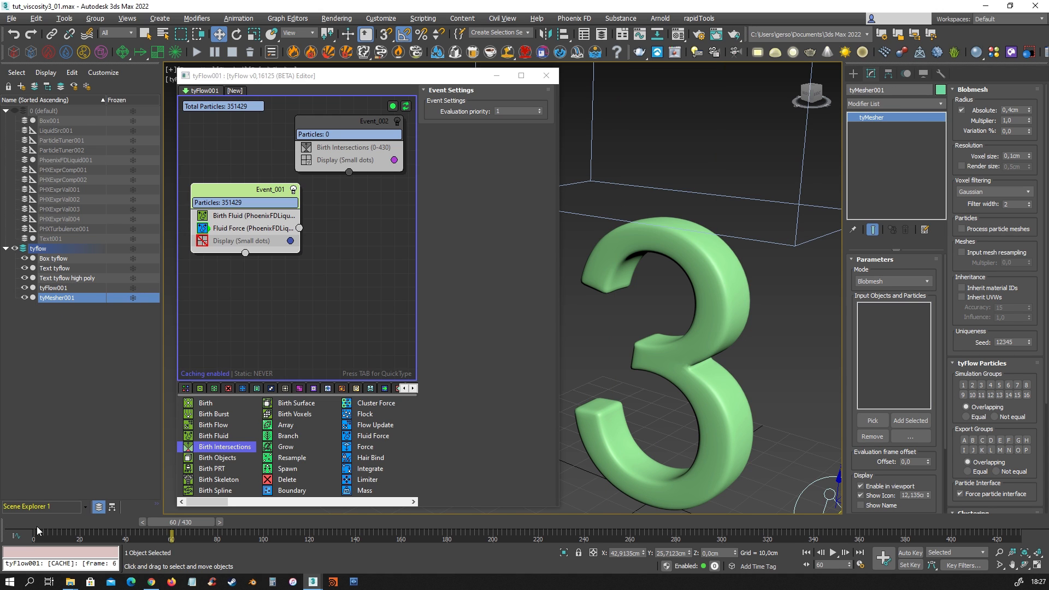
left_click(872, 421)
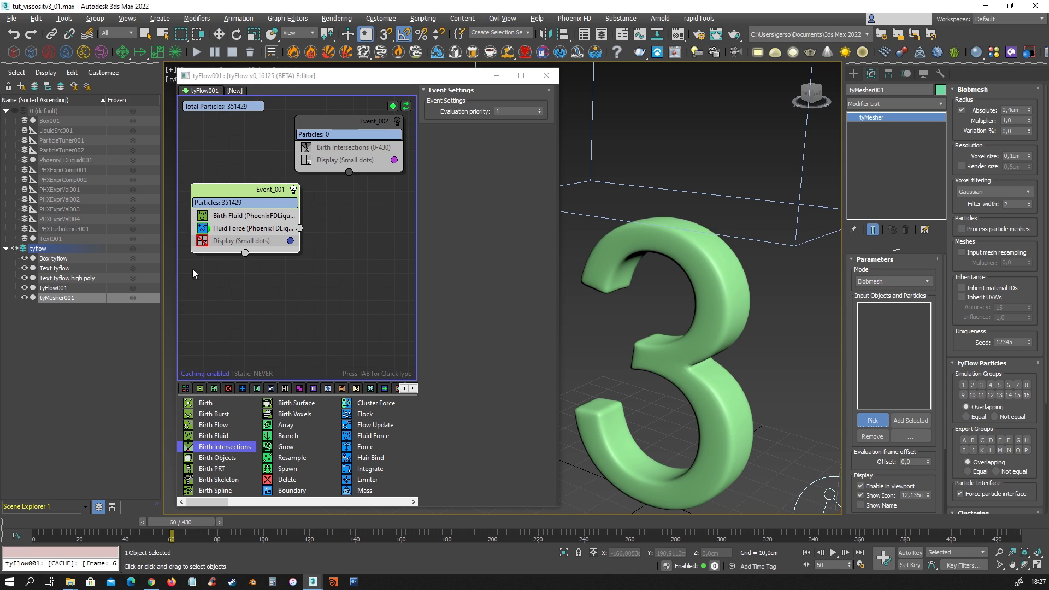
left_click(67, 278)
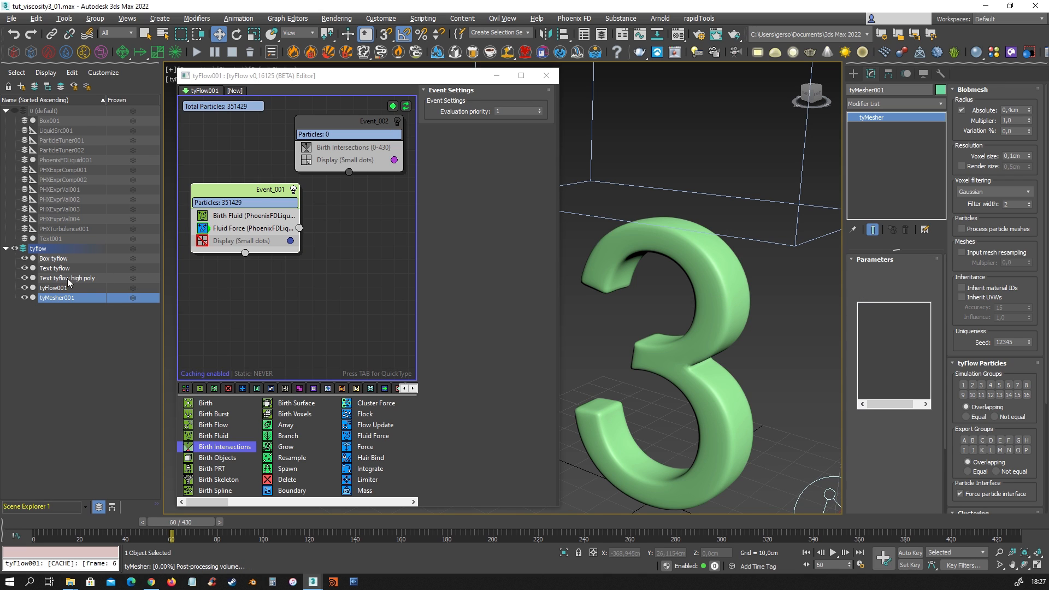
left_click(24, 278)
left_click(24, 269)
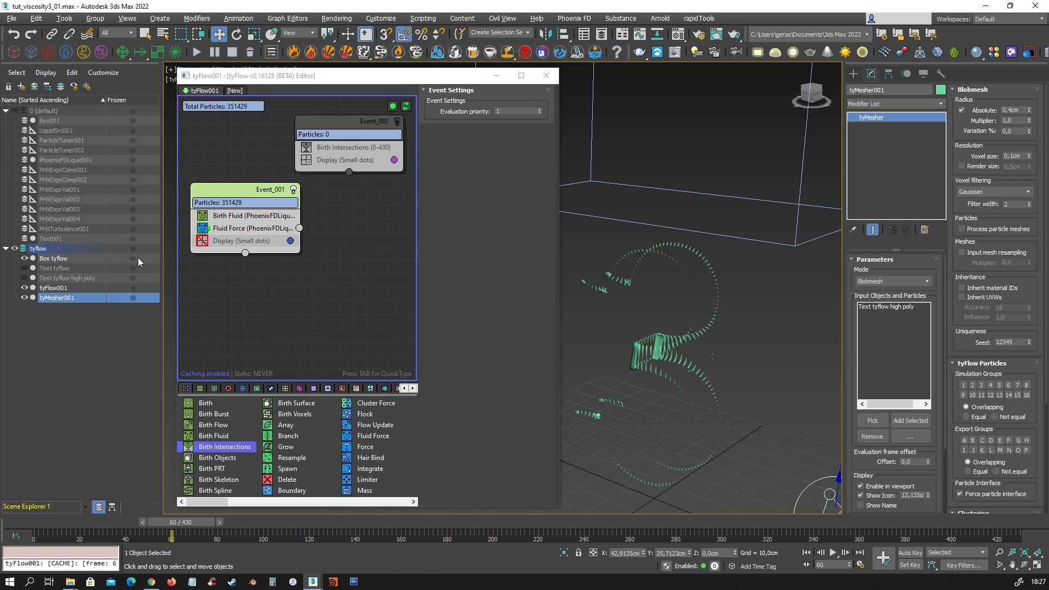
- Add a TurboSmooth modifier with 2 iterations on top of Text tyflow high poly's UVW Map
left_click(61, 277)
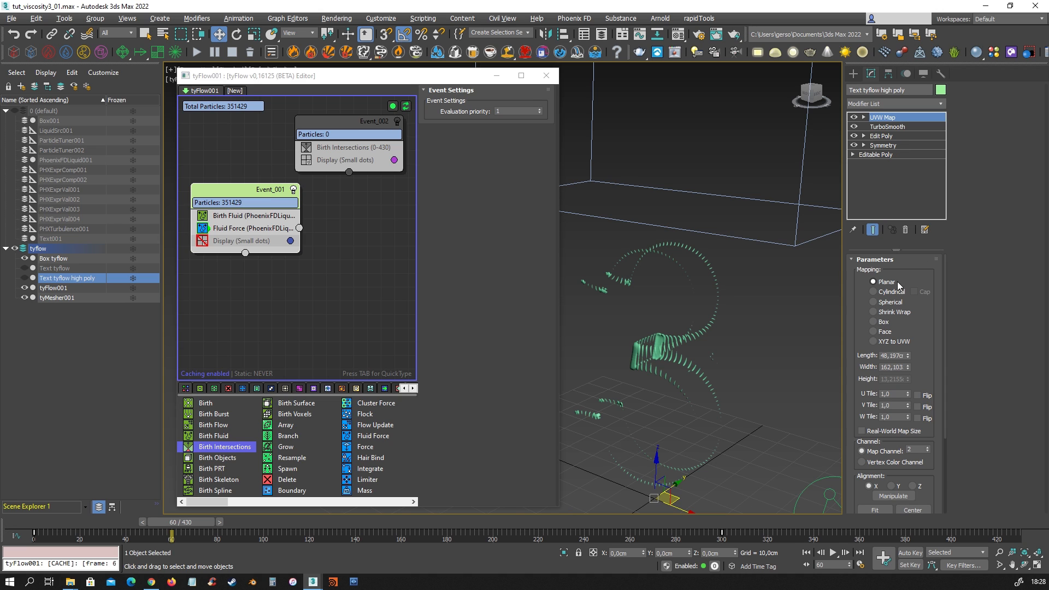
left_click(906, 103)
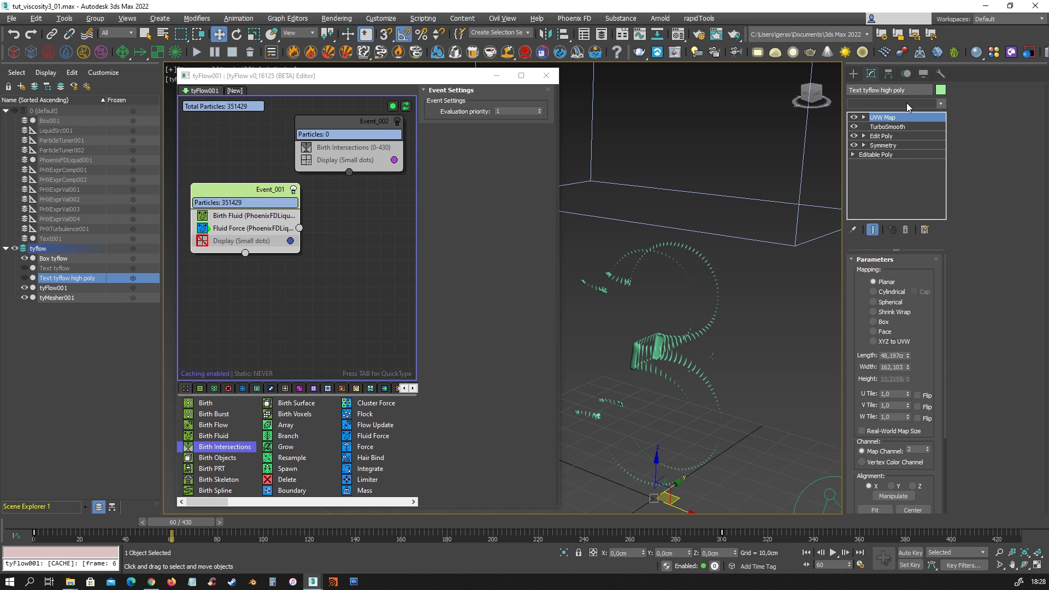
key("t")
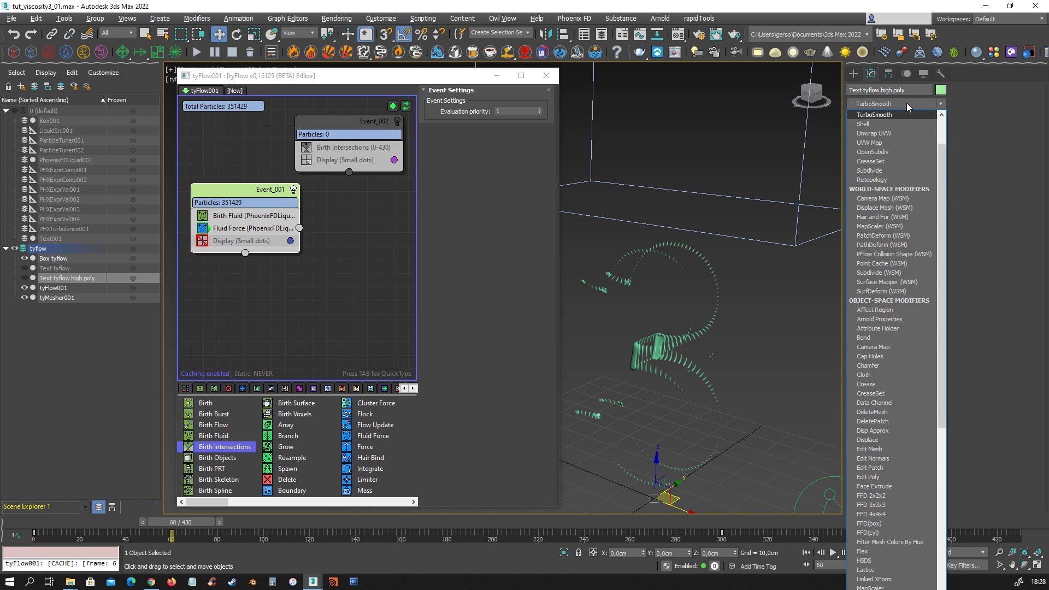
key("Return")
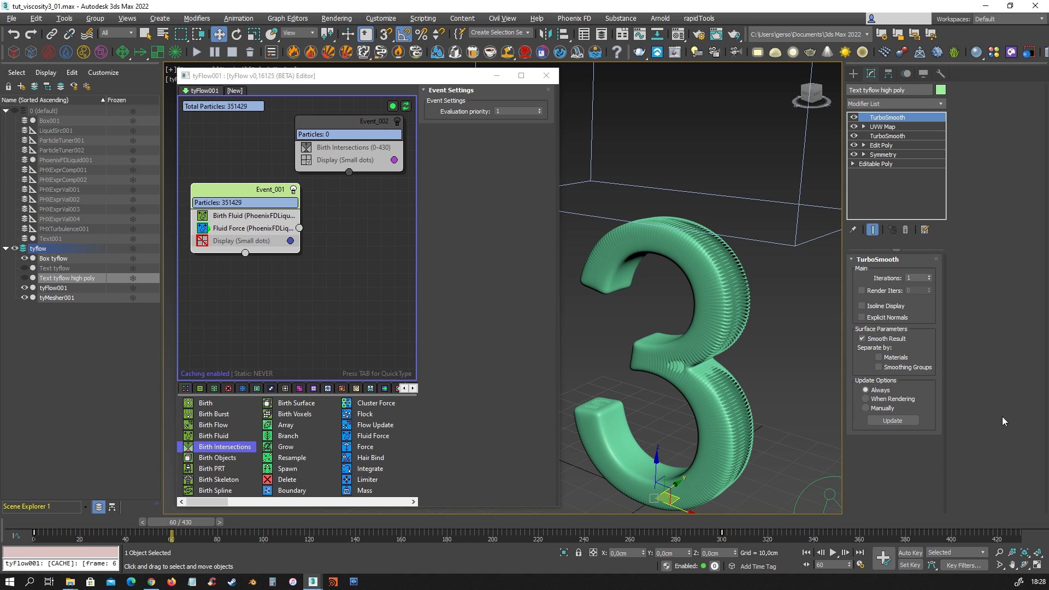
left_click(928, 275)
middle_click_drag(682, 413, 723, 388, "alt")
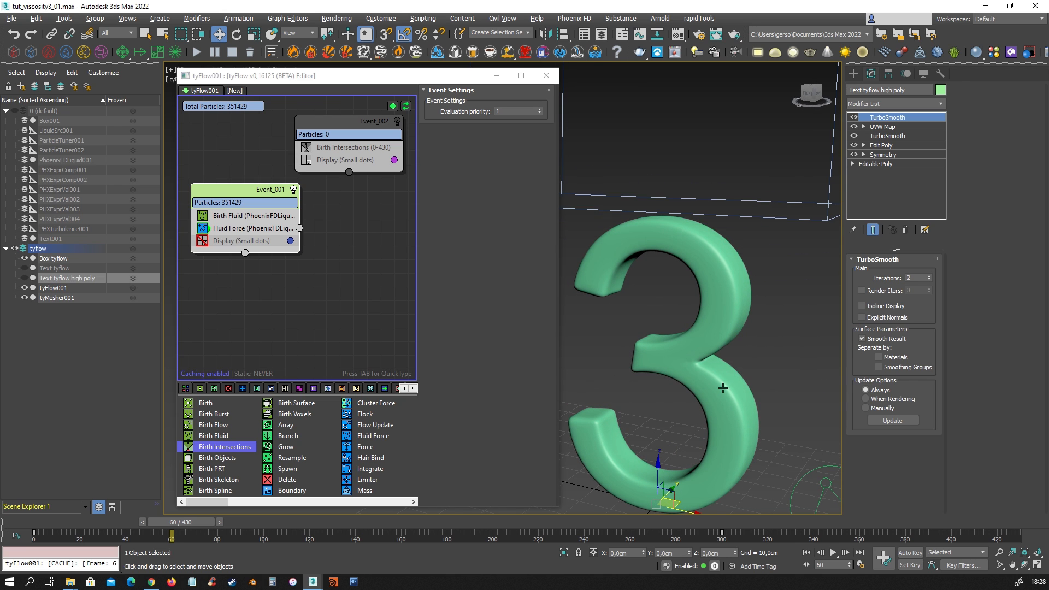
- Add tyFlow001 to the tyMesher's input objects alongside the high poly text and inspect the merged mesh
left_click(58, 297)
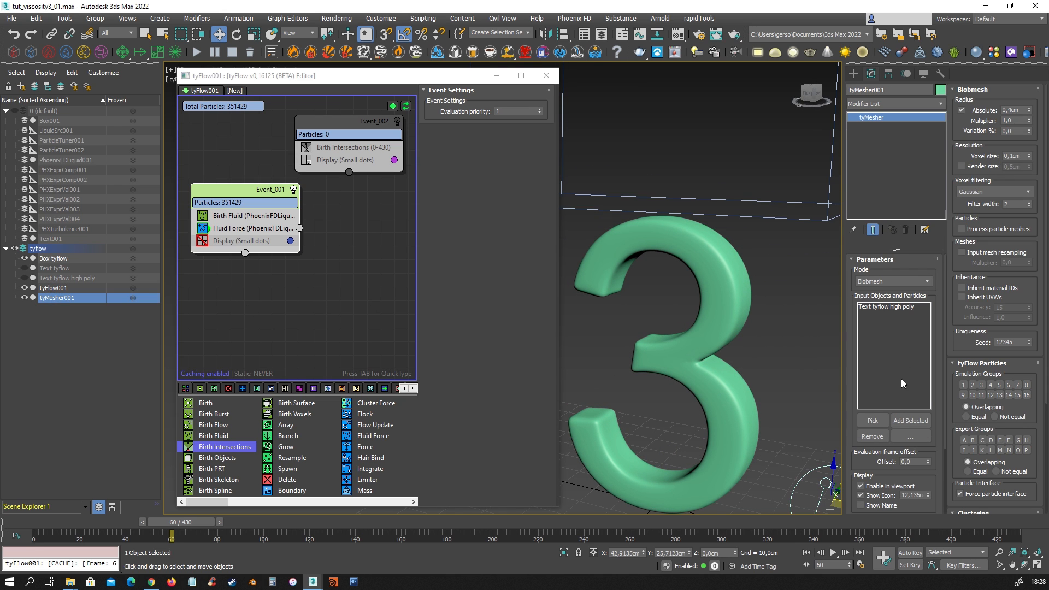
left_click(876, 420)
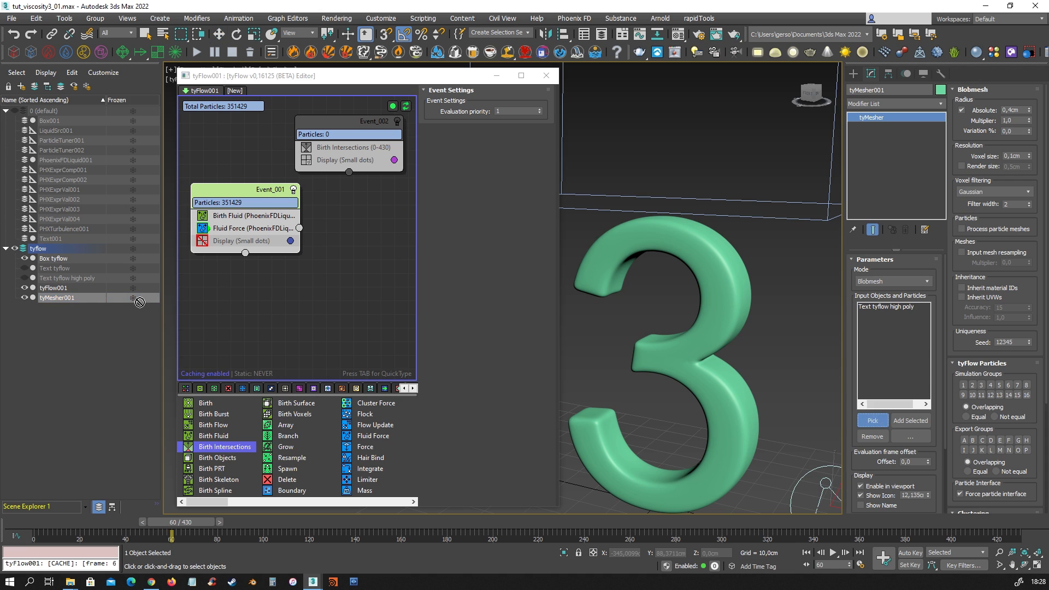
left_click(53, 287)
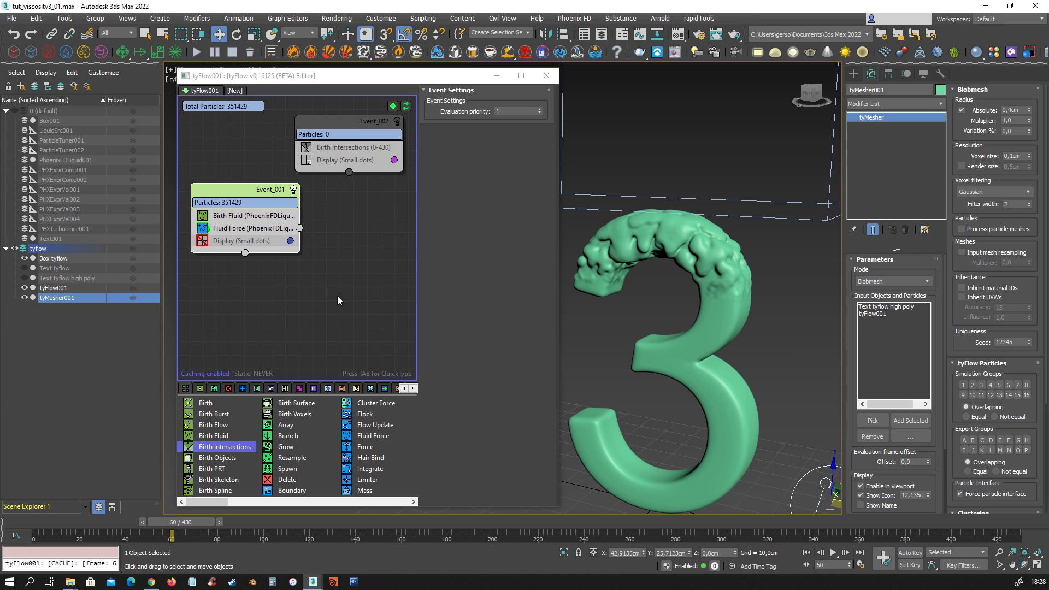
middle_click_drag(683, 350, 752, 335, "alt")
middle_click_drag(800, 334, 710, 328, "alt")
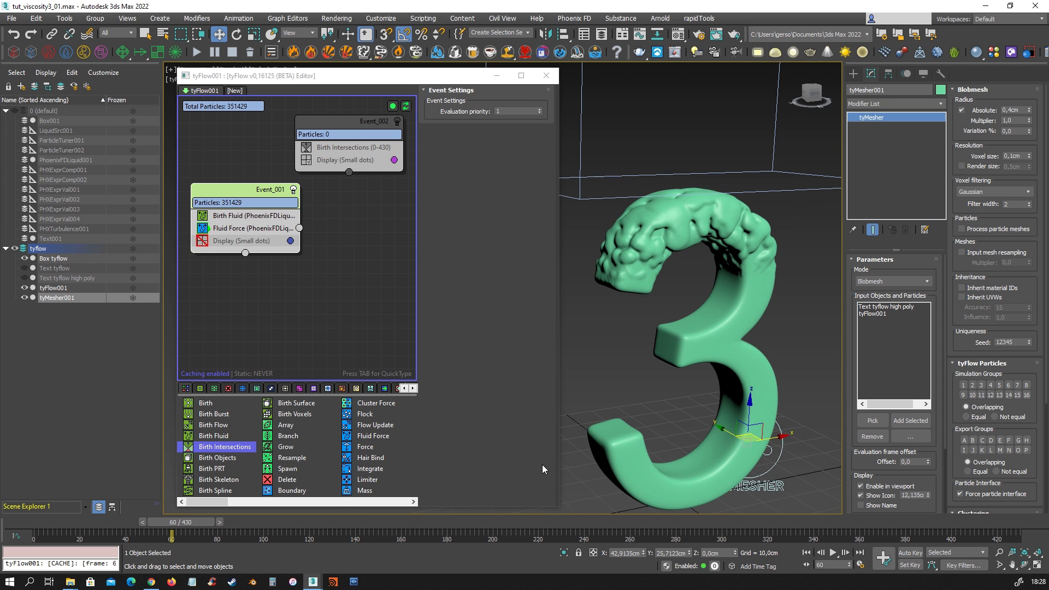
- Hide tyMesher001 and Text tyflow, and unhide Text tyflow high poly
left_click(496, 522)
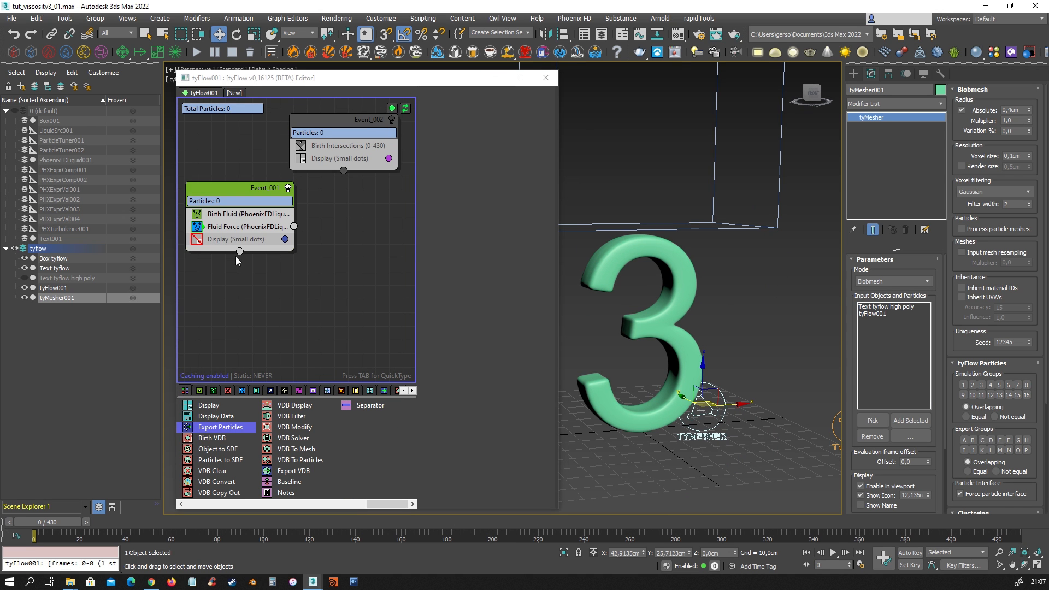
left_click(25, 297)
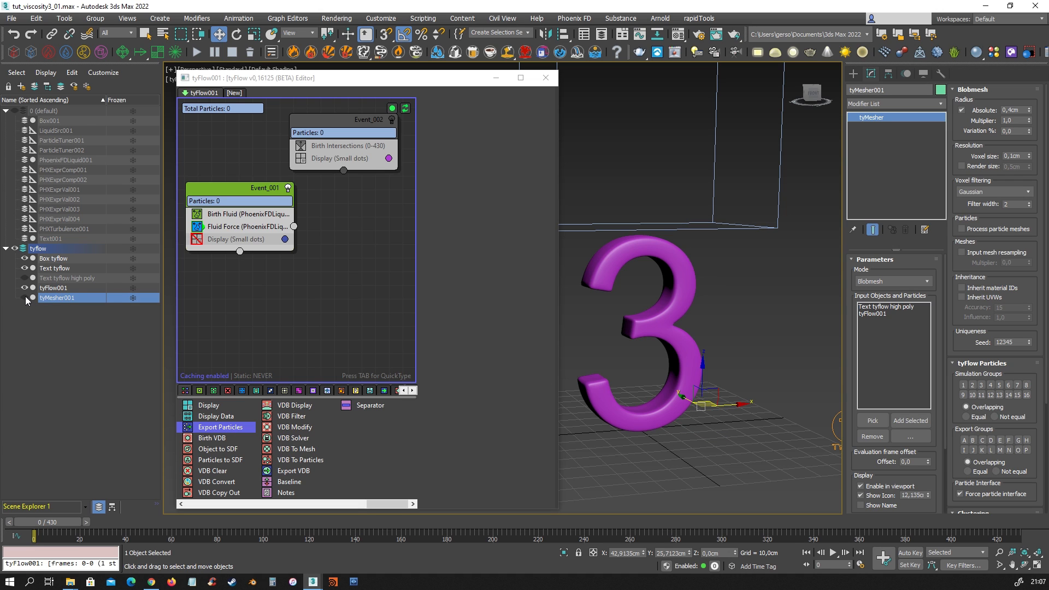
left_click(57, 268)
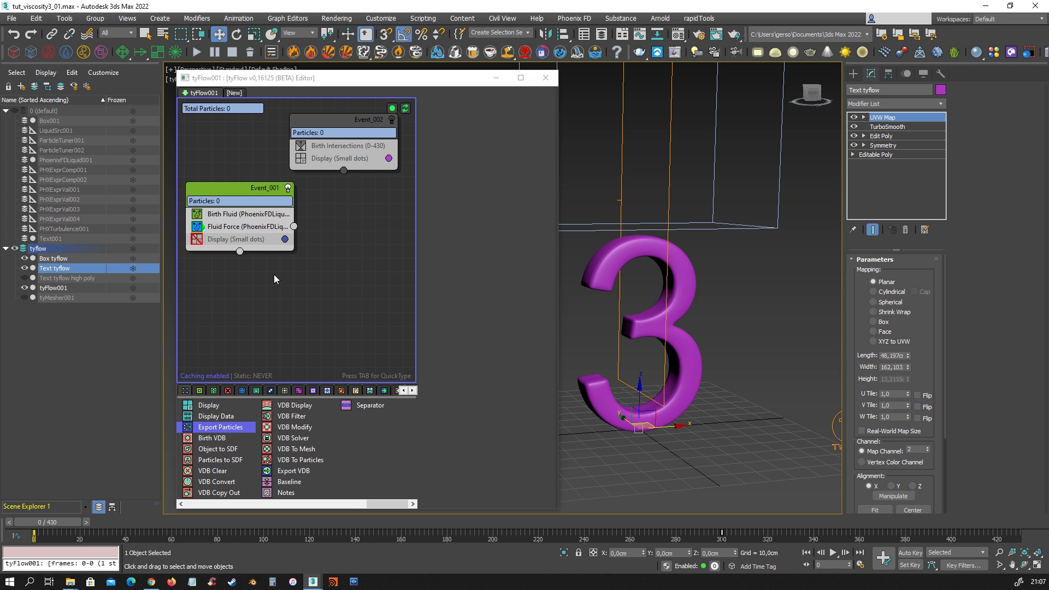
mouse_move(720, 293)
middle_mouse_down()
mouse_move(736, 329)
mouse_move(731, 306)
middle_mouse_up()
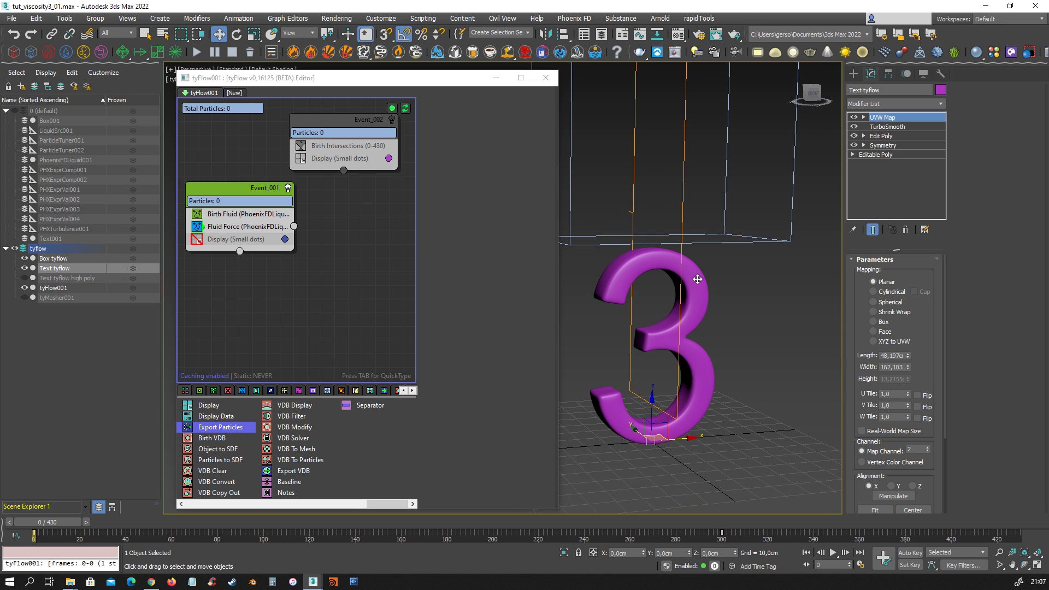
left_click(24, 268)
left_click(25, 278)
- Add a tySelect modifier to Text tyflow high poly and set its selection method to Mesh
left_click(61, 278)
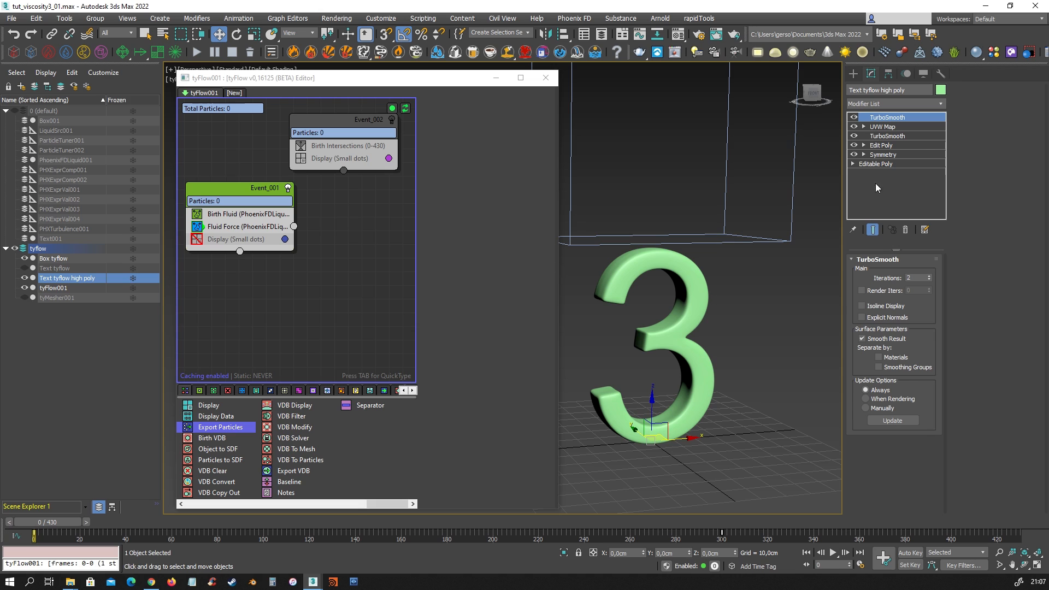
left_click(932, 103)
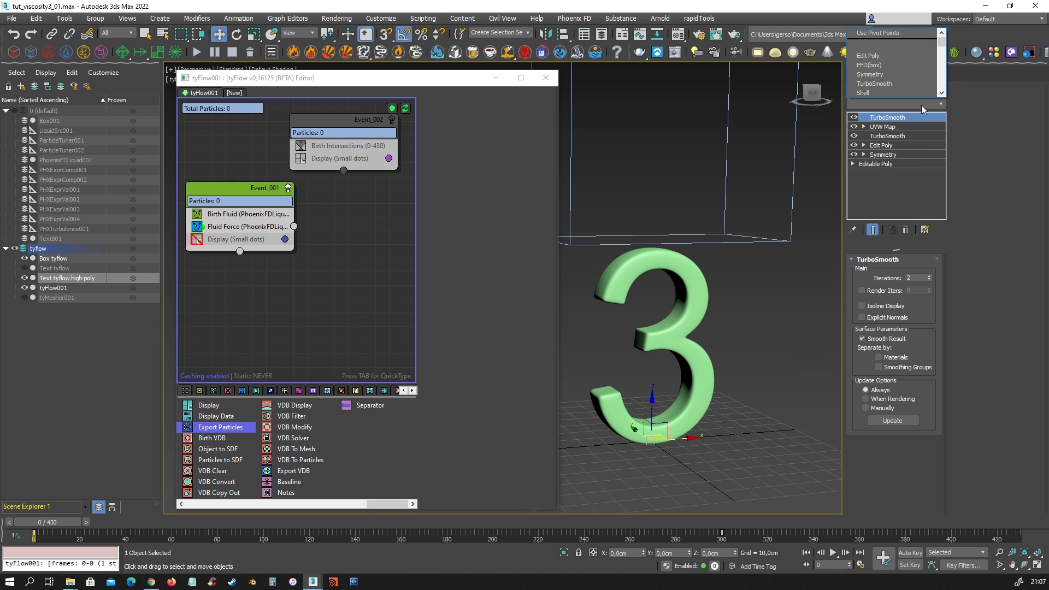
type("ty")
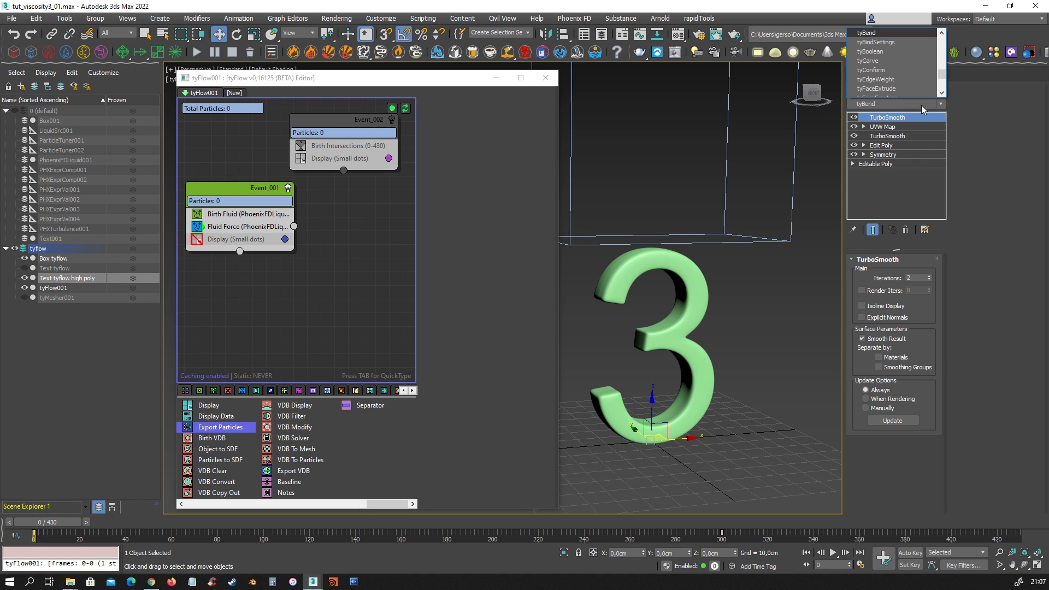
type("stys")
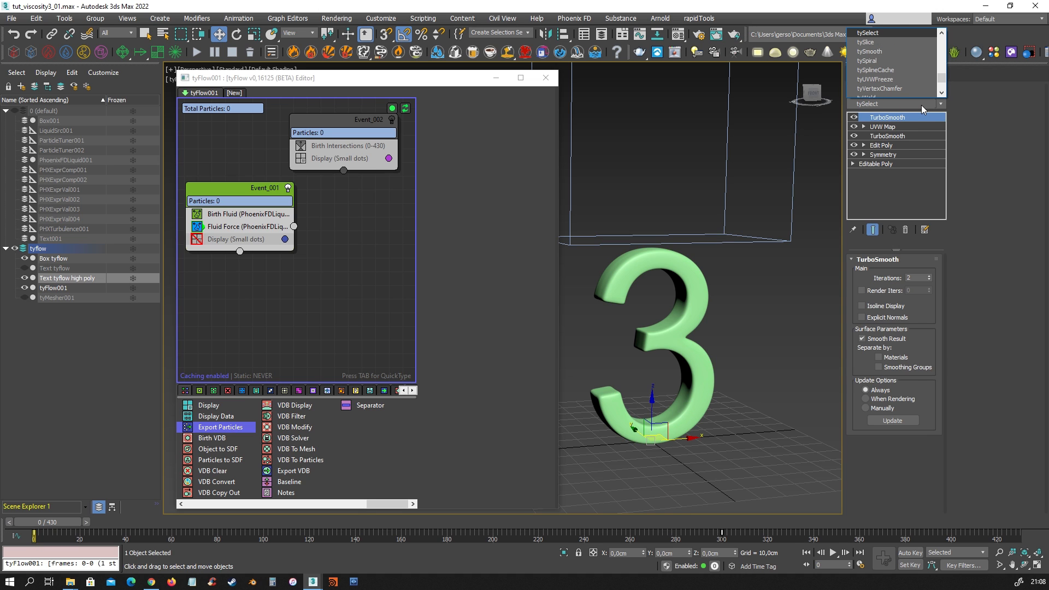
key("Return")
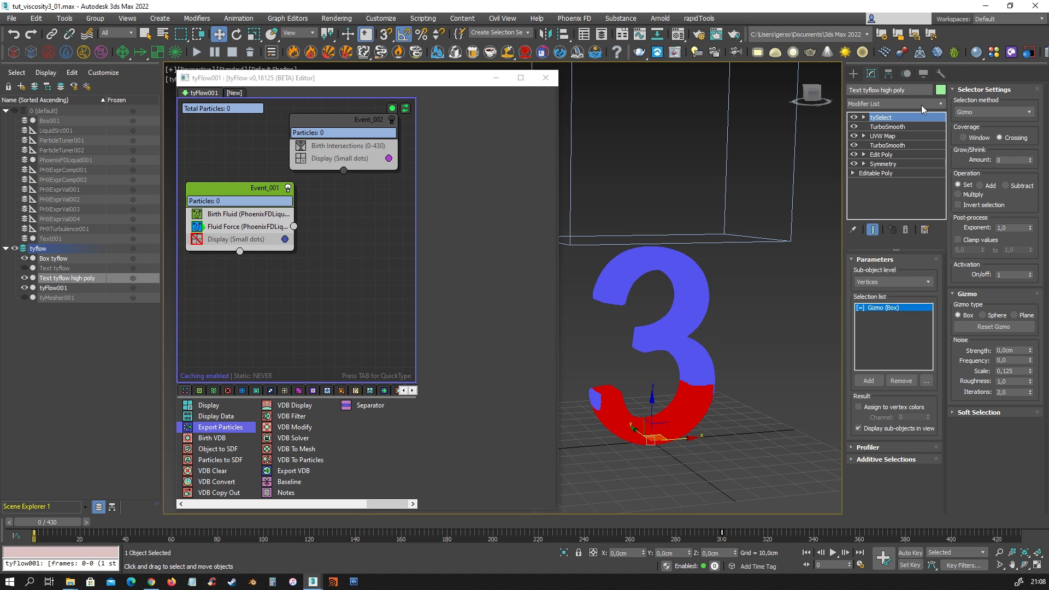
left_click(981, 114)
left_click(981, 211)
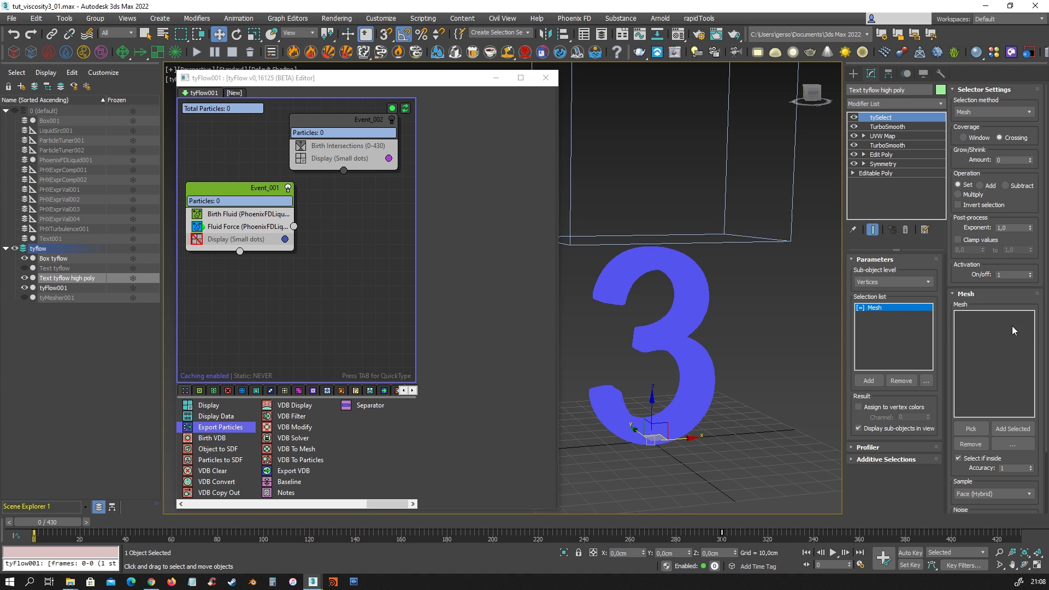
- Pick Box tyflow as tySelect's mesh and, with Event_001 turned off, scrub to frame 200 to check the selection
left_click(971, 429)
left_click(767, 240)
left_click(286, 188)
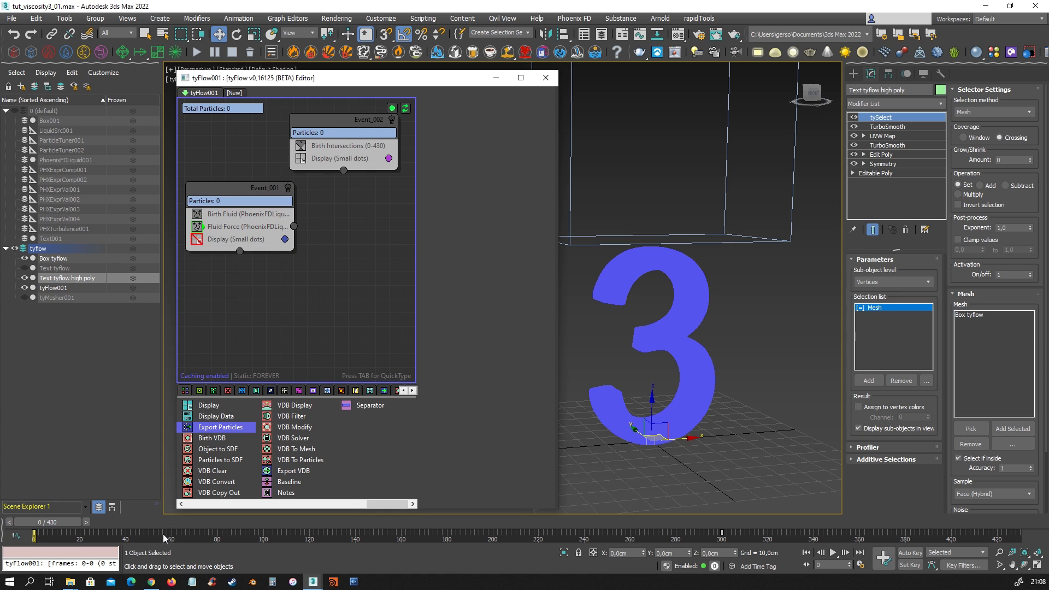
left_click_drag(66, 519, 528, 522)
key("w")
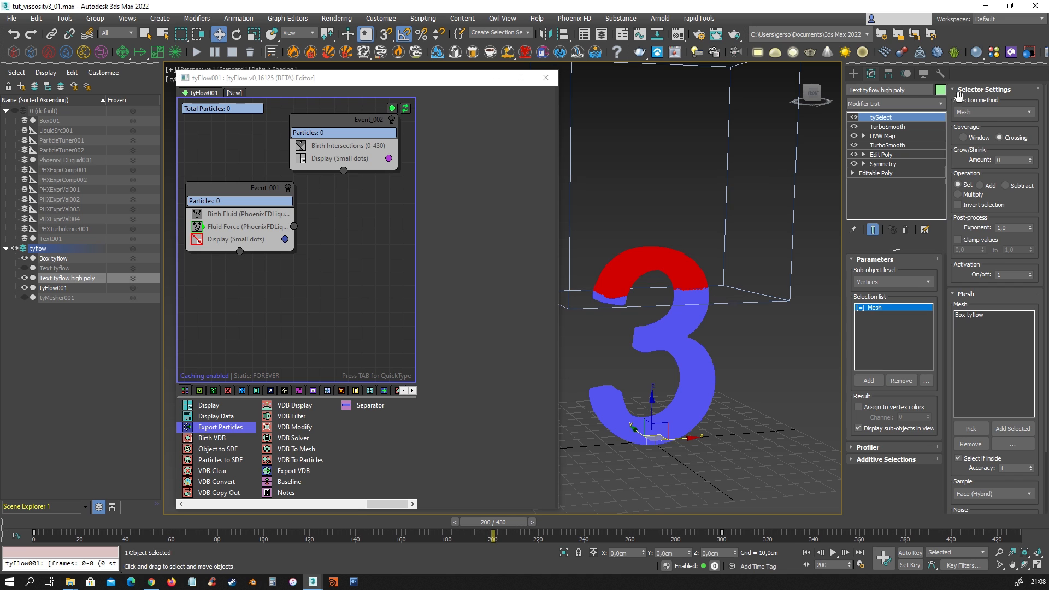
- Add a DeleteMesh modifier above tySelect on Text tyflow high poly and scrub back to frame 0
left_click(897, 103)
type("de")
key("Return")
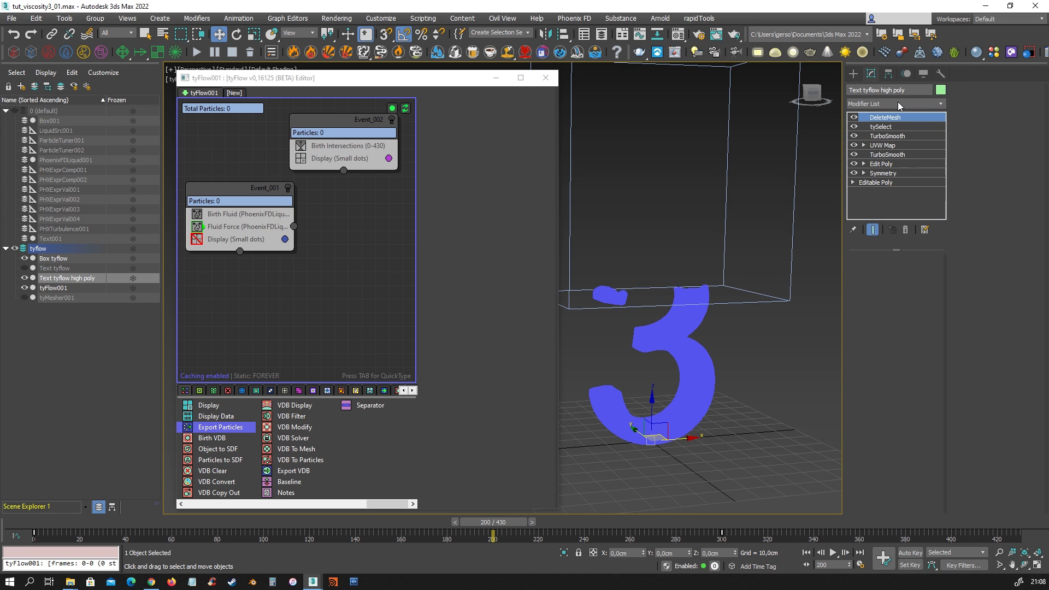
left_click_drag(493, 521, 24, 519)
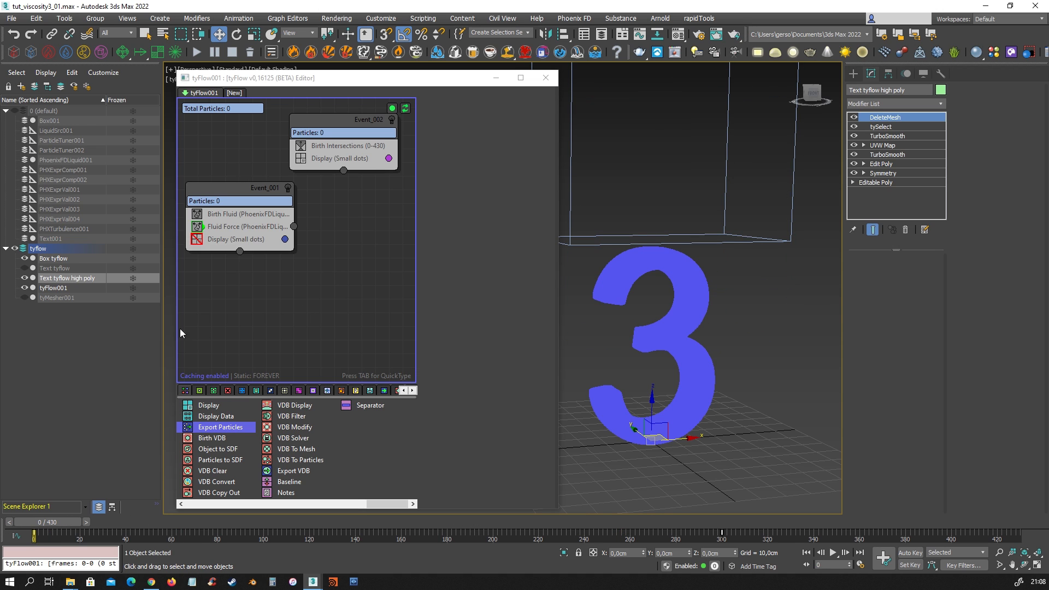
- Hide Text tyflow high poly, unhide Text tyflow and turn Event_001 back on
left_click(24, 276)
left_click(24, 268)
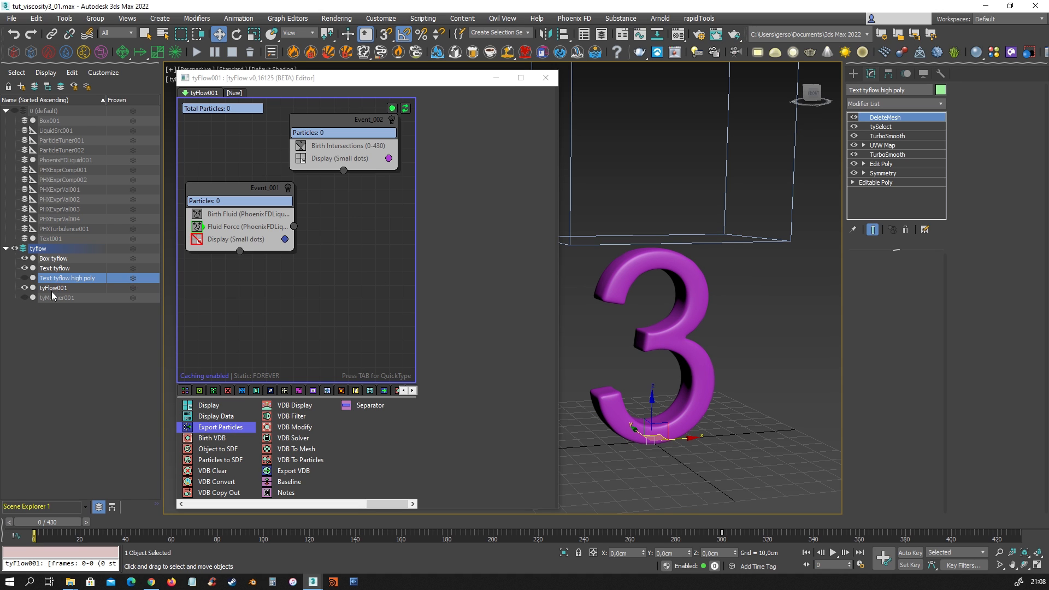
left_click(288, 187)
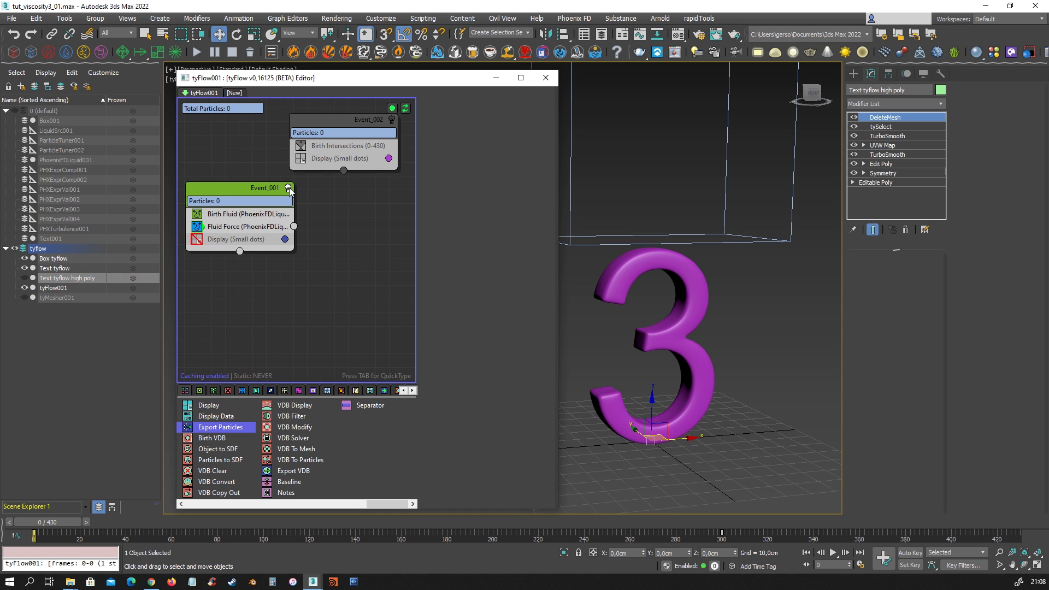
- Select tyMesher001, check its visibility while leaving it hidden, and turn Event_001 off in the flow
left_click(54, 297)
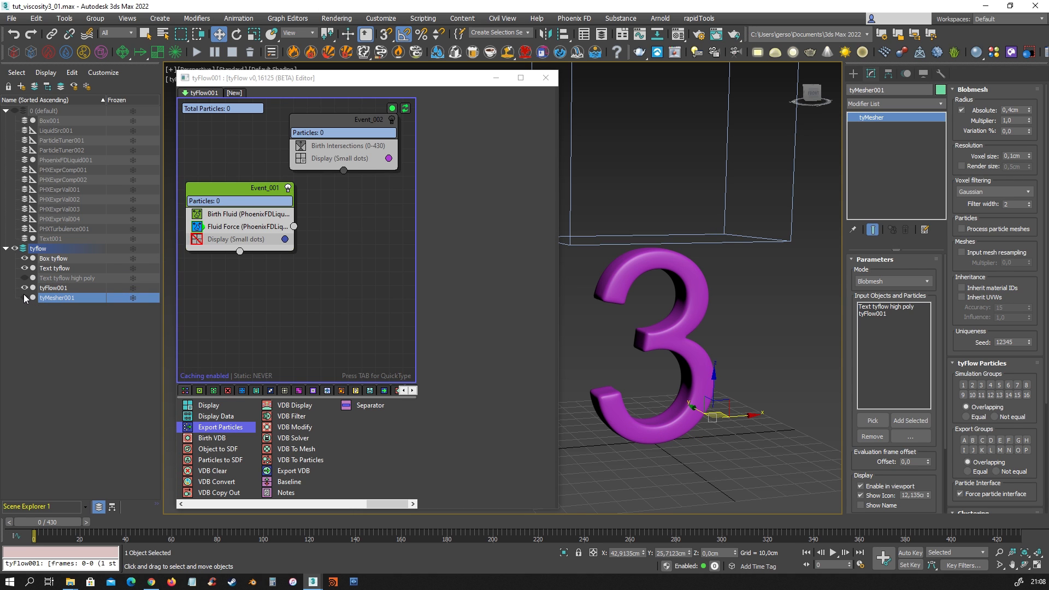
left_click(24, 296)
left_click(24, 297)
left_click(287, 189)
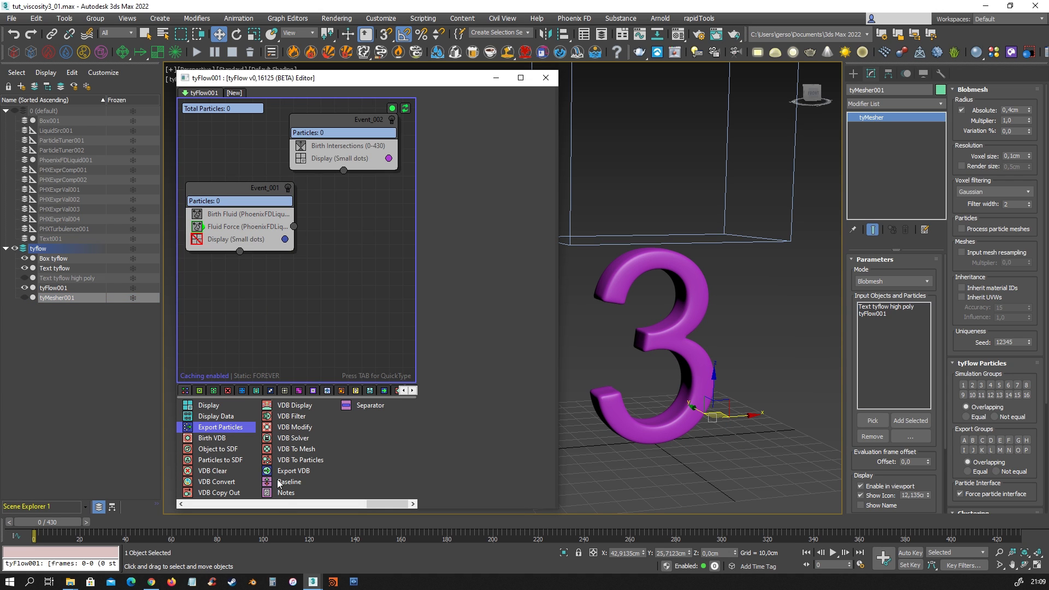
- Add an Export Particles operator as a new event with tyCache as the export type, and review its tyCache settings
left_click_drag(213, 428, 290, 371)
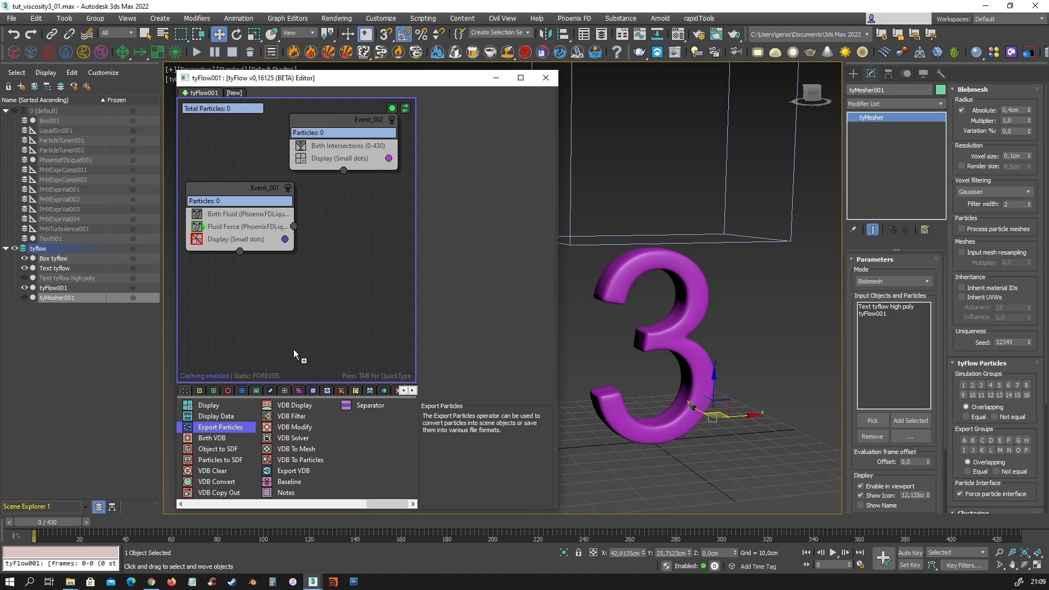
left_click_drag(283, 303, 283, 303)
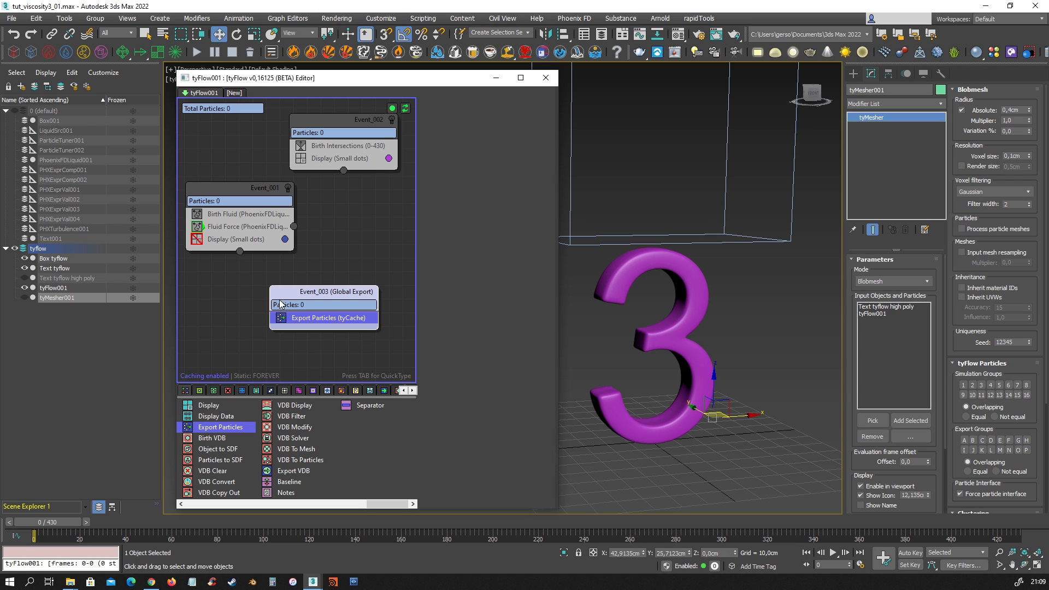
left_click(431, 133)
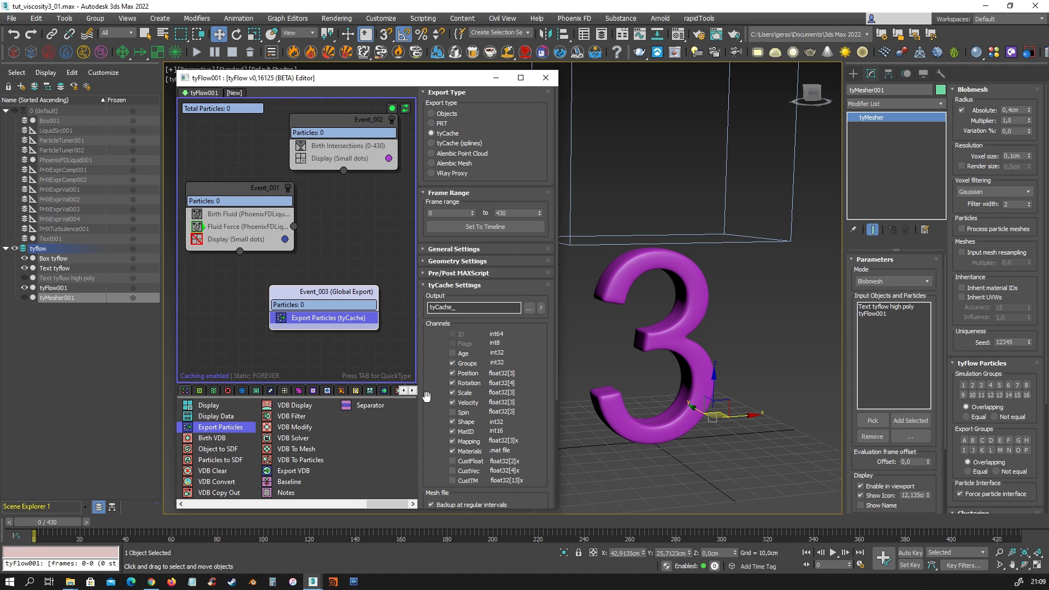
scroll(426, 396, "down", 3)
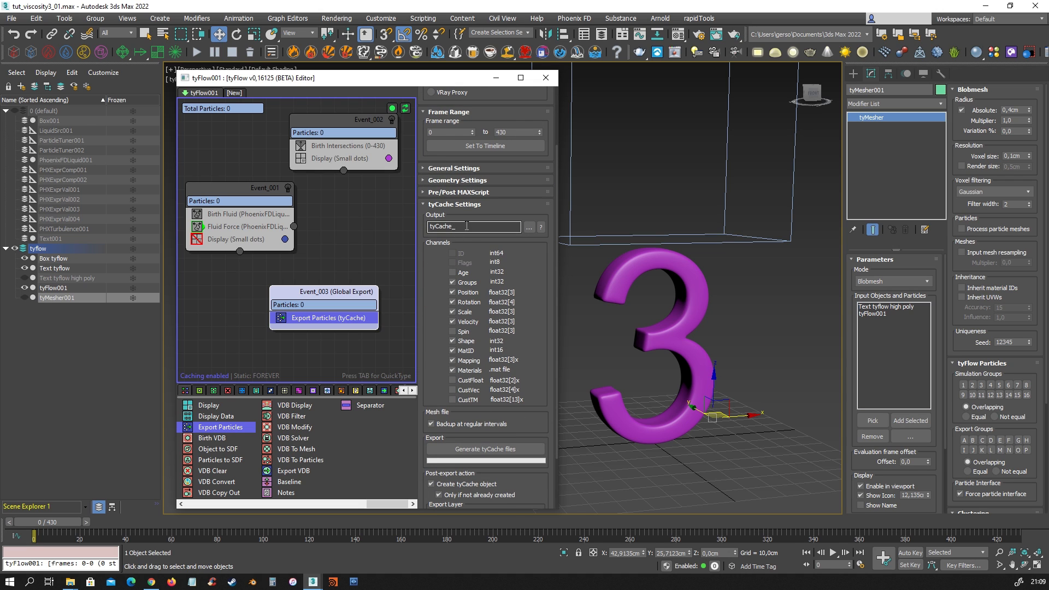
scroll(439, 309, "down", 3)
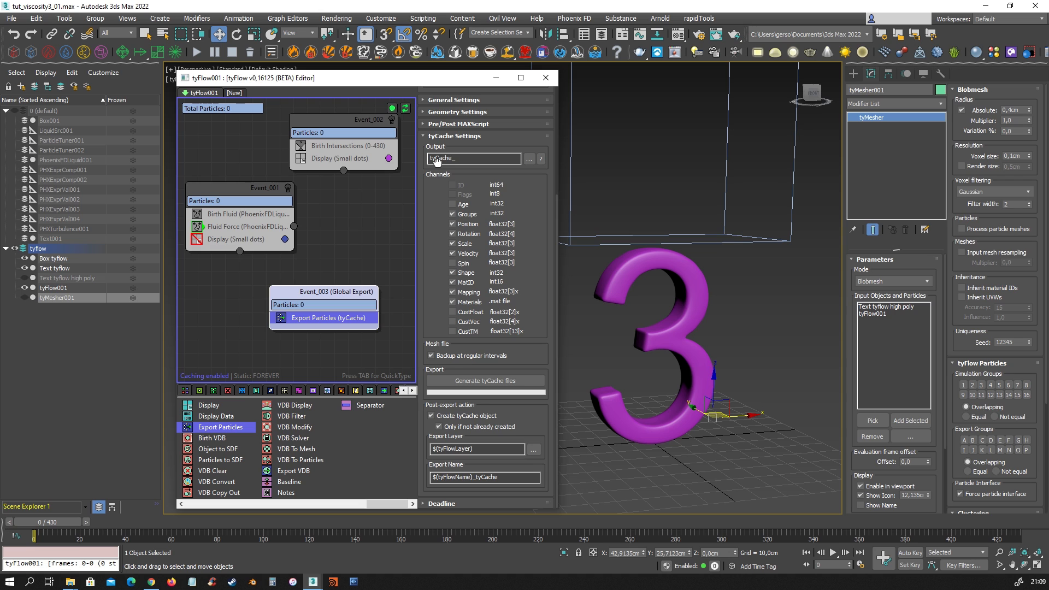
scroll(436, 161, "up", 5)
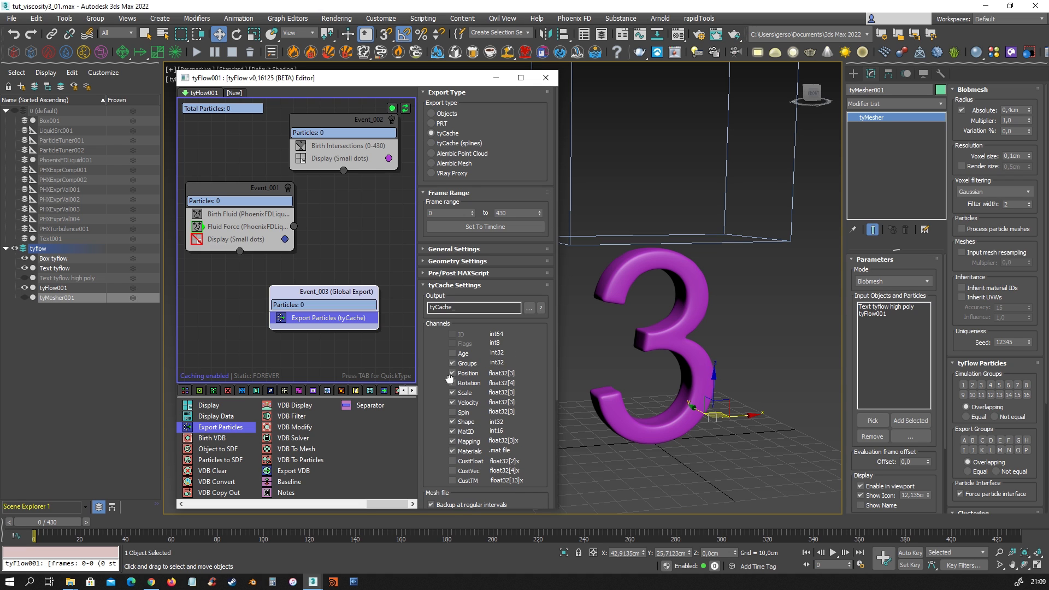
- In the export's geometry settings, exclude actor skinned and VDB meshes and include tyMesher001 as additional geometry
left_click(471, 263)
left_click(449, 262)
left_click(449, 252)
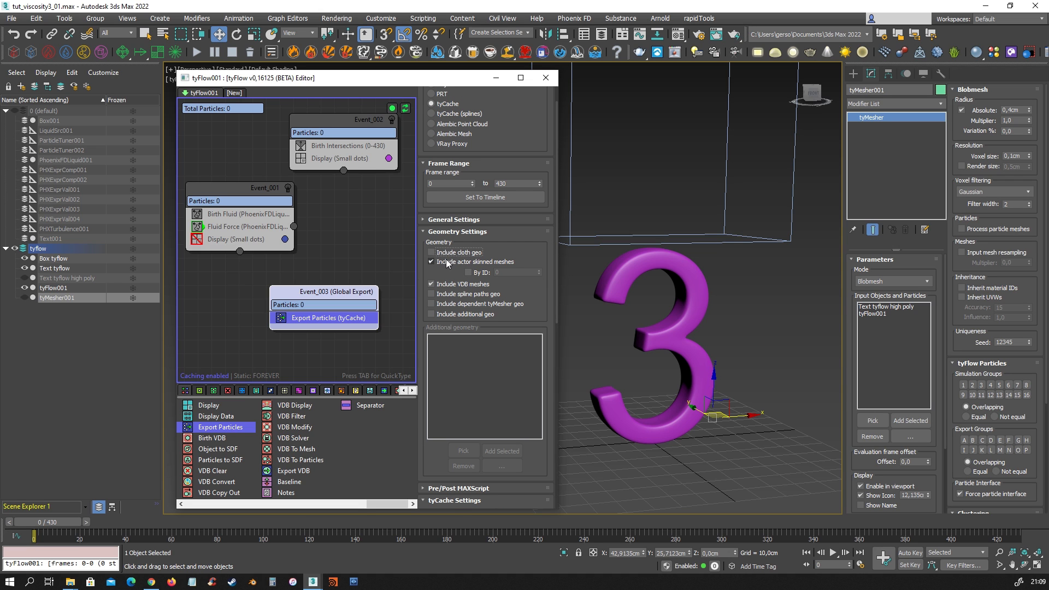
left_click(448, 284)
left_click(464, 313)
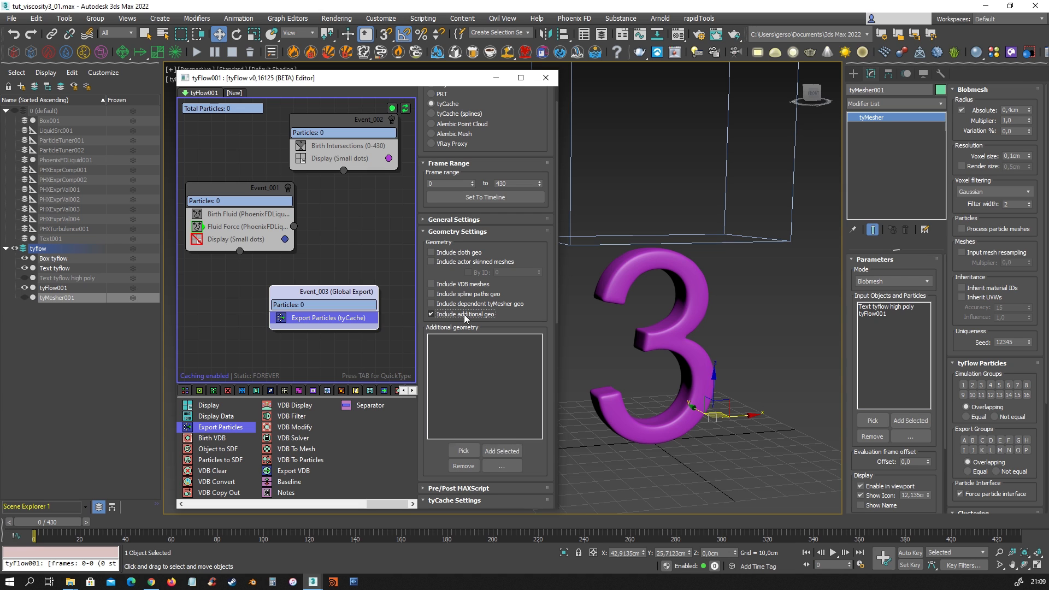
left_click(463, 450)
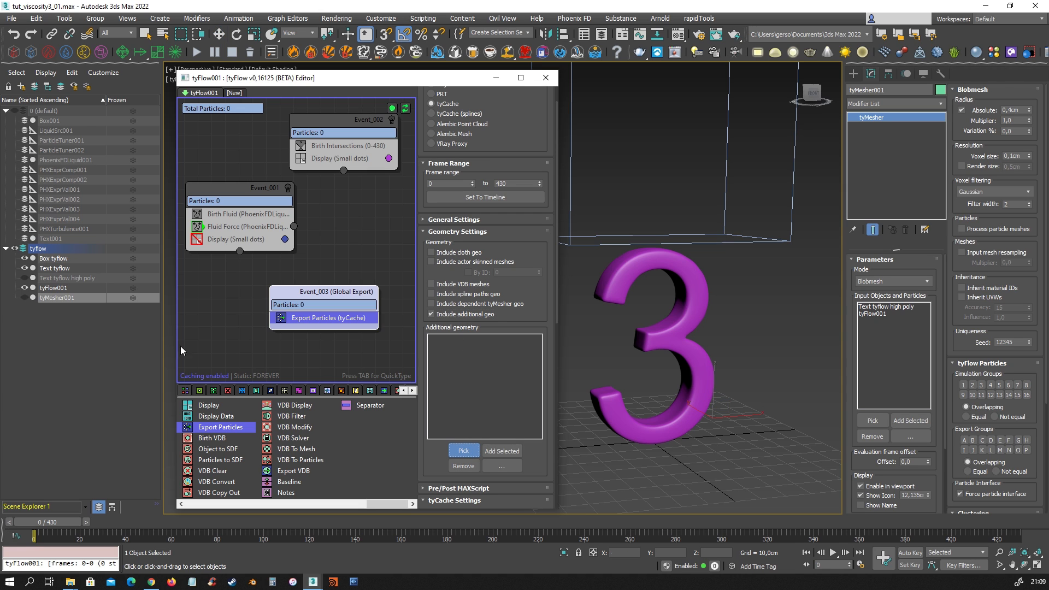
left_click(57, 297)
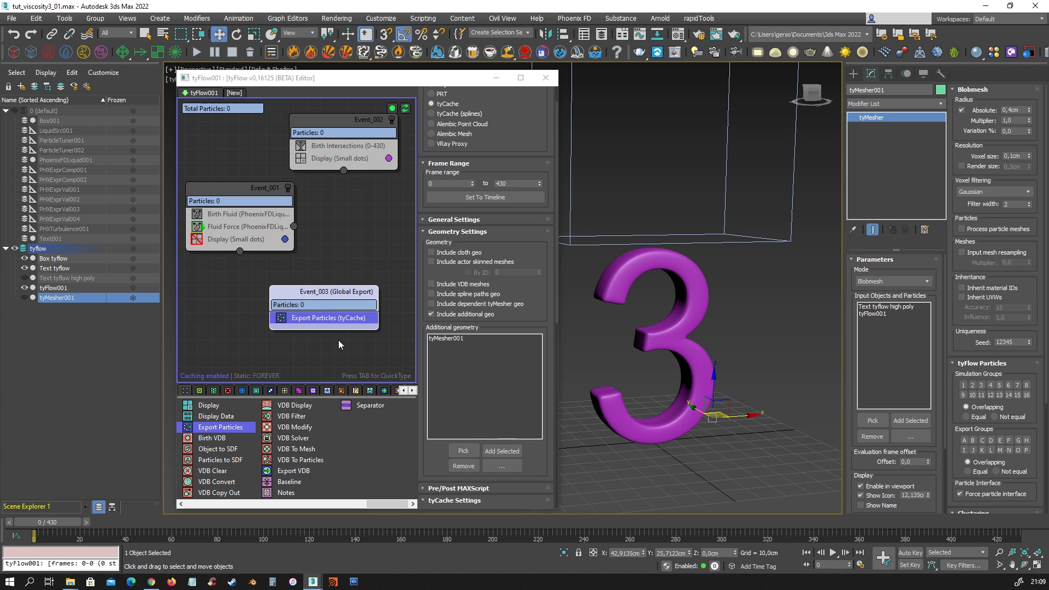
left_click_drag(333, 323, 314, 316)
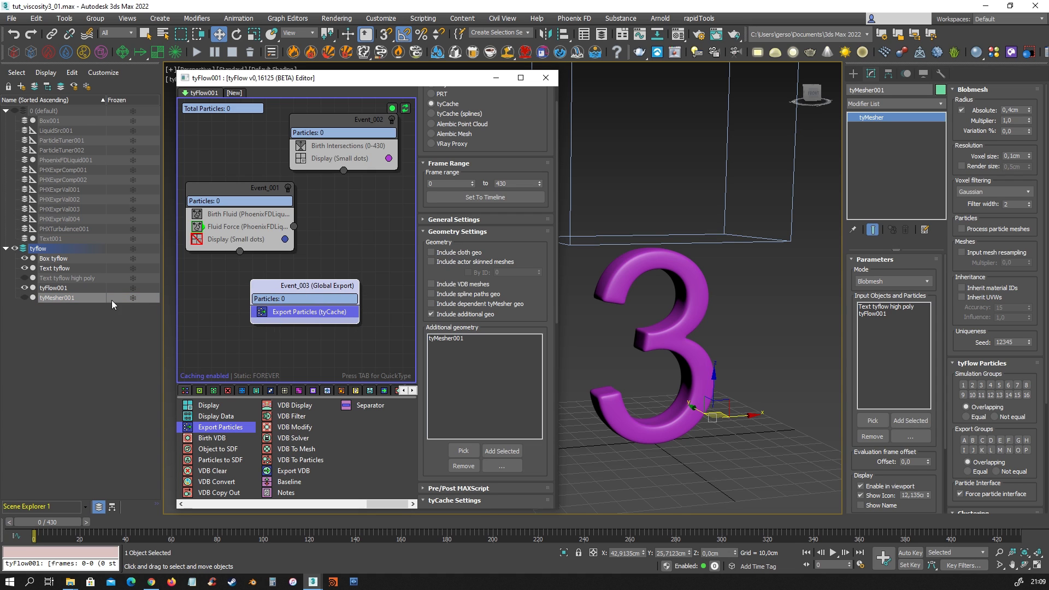
- With Event_001 turned back on and tyMesher001 unhidden, generate the tyCache files from the Export Particles operator
left_click(288, 188)
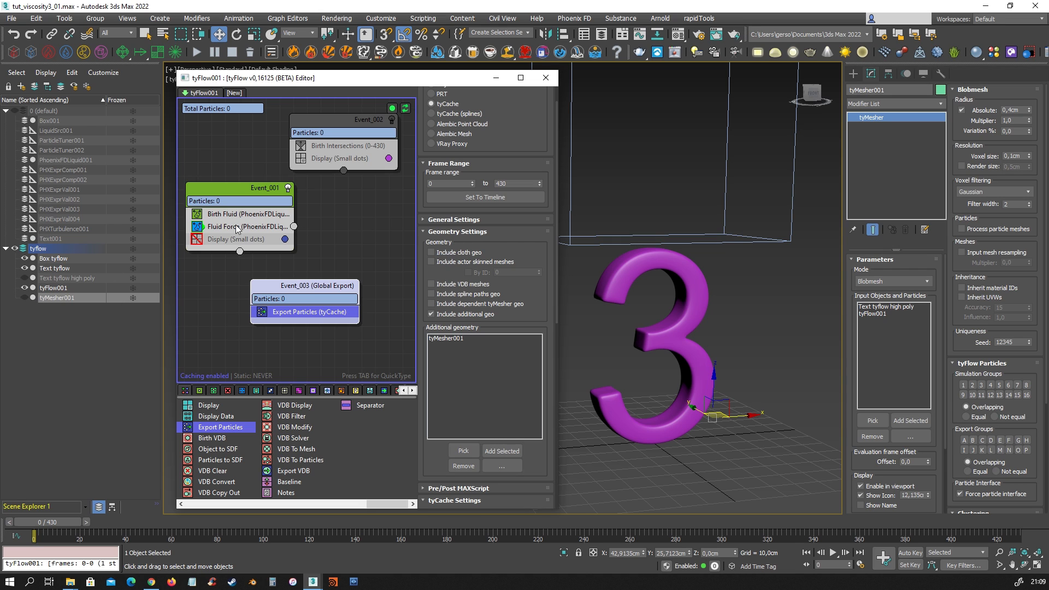
left_click(23, 299)
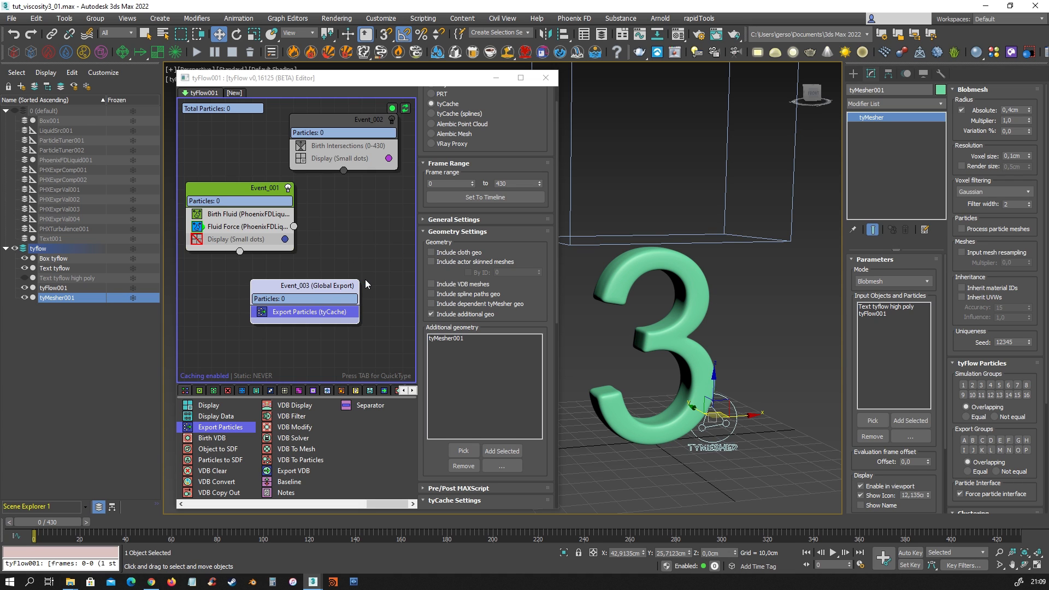
left_click_drag(447, 267, 471, 44)
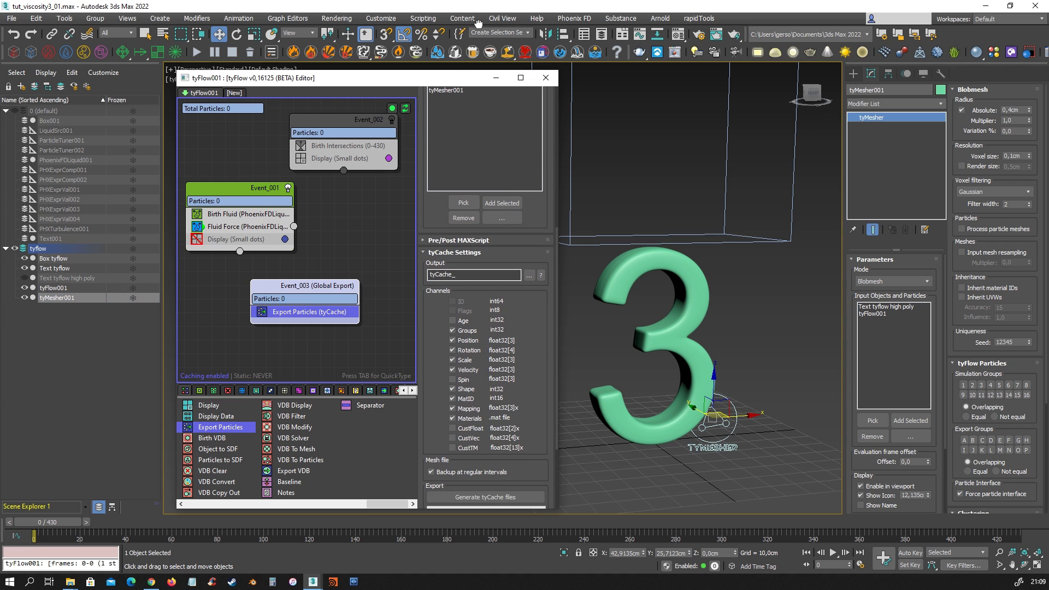
scroll(506, 397, "down", 3)
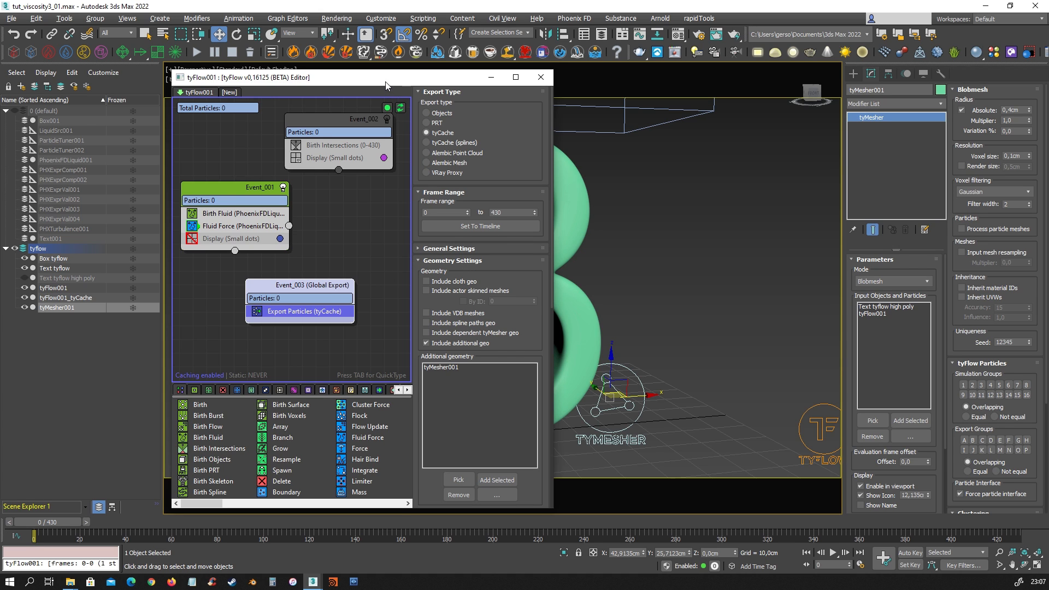
- Hide tyMesher001, tyFlow001 and Box tyflow, turn Event_001 off and close the tyFlow editor
left_click_drag(385, 81, 397, 71)
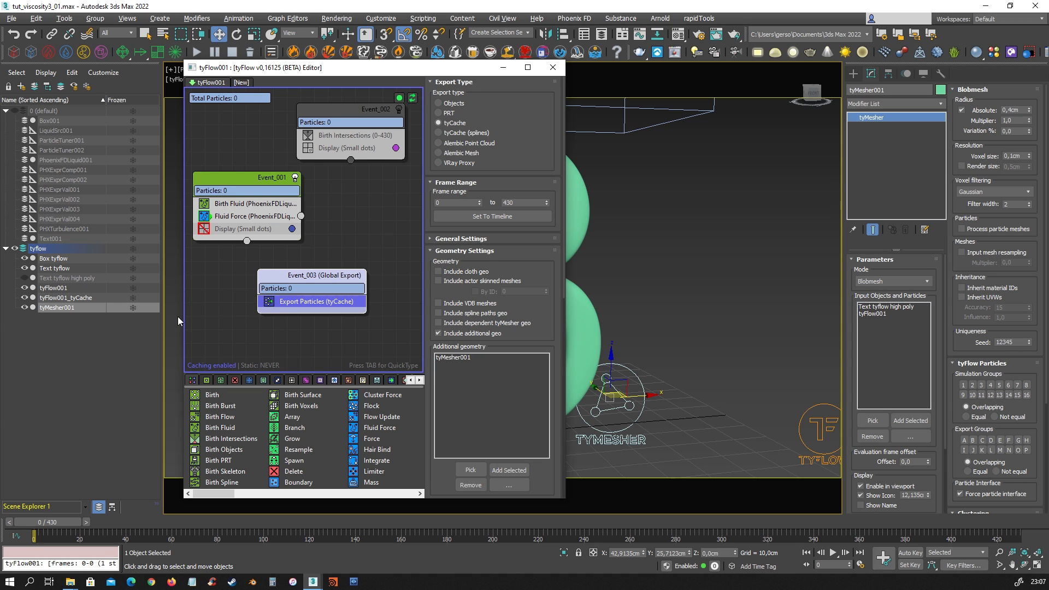
left_click(24, 305)
left_click(295, 178)
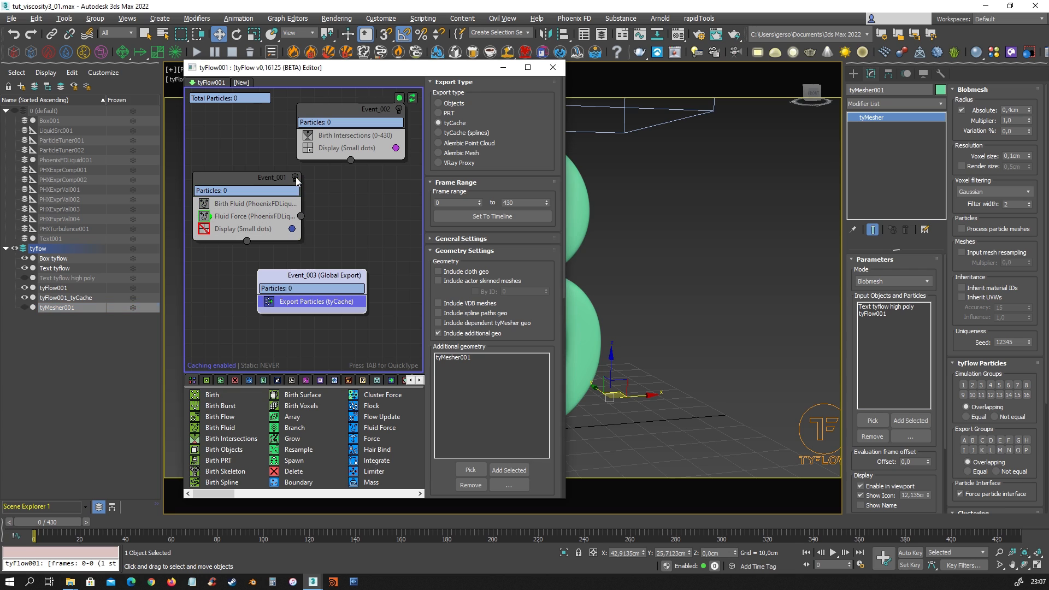
left_click(24, 288)
left_click(25, 259)
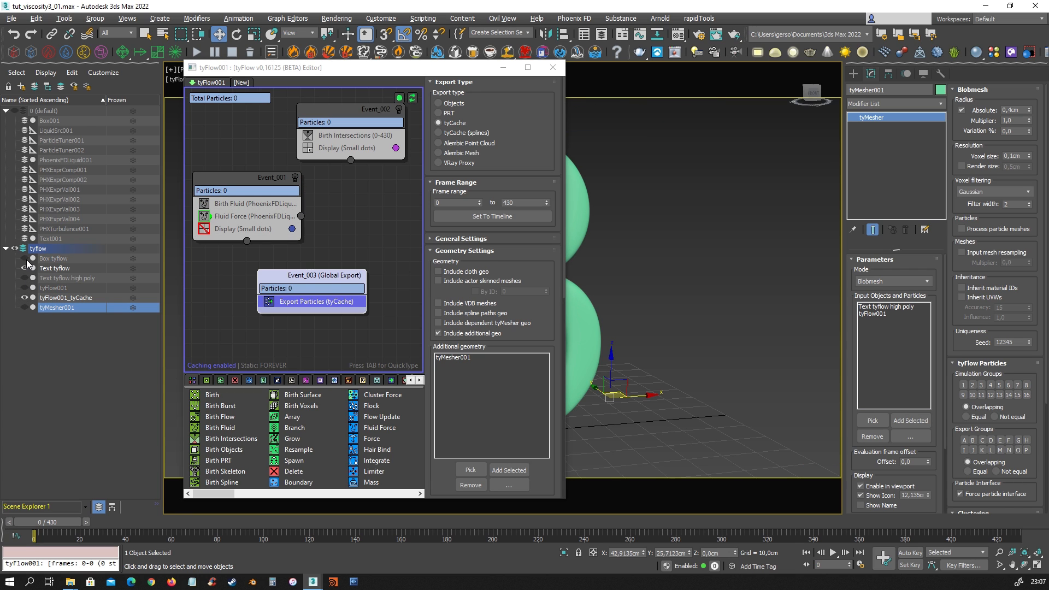
left_click(551, 67)
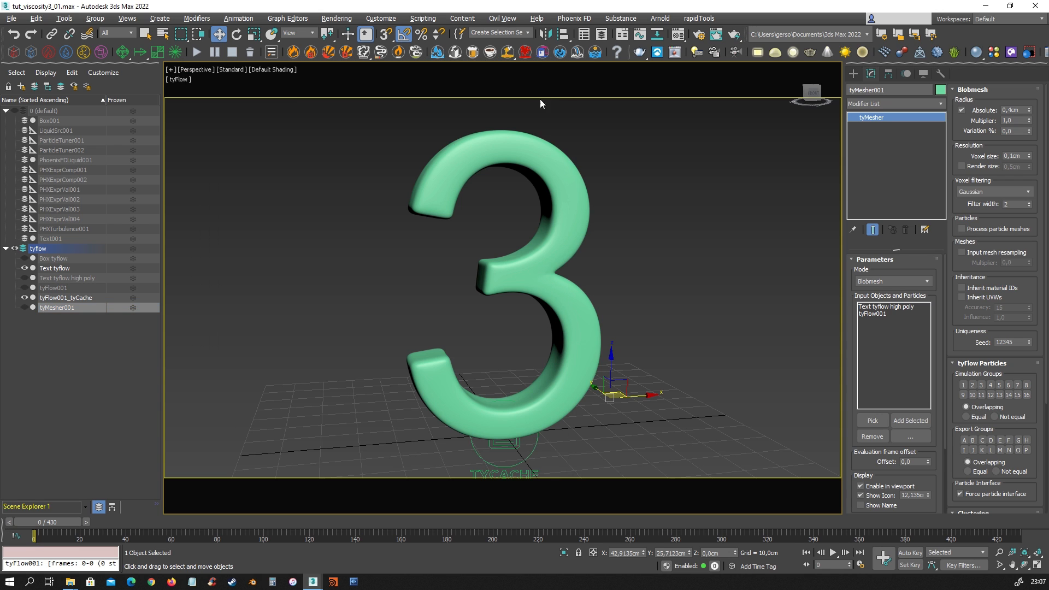
- Temporarily hide tyFlow001_tyCache to compare the cached mesh with Text tyflow
left_click(24, 297)
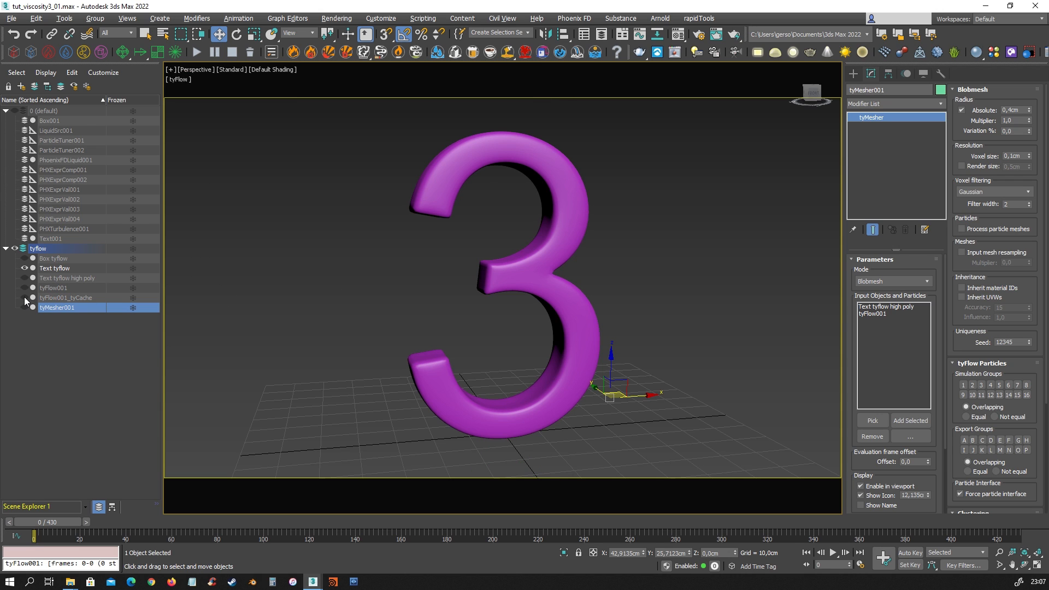
left_click(54, 269)
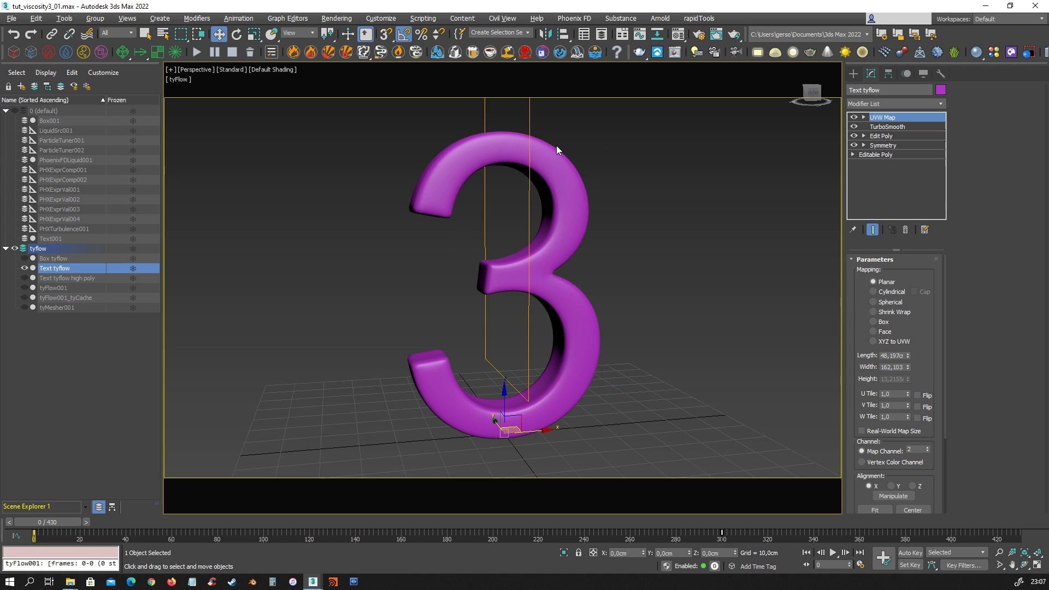
left_click(25, 297)
- Select tyFlow001_tyCache and review its sequence, time, retimer and memory settings
left_click(54, 297)
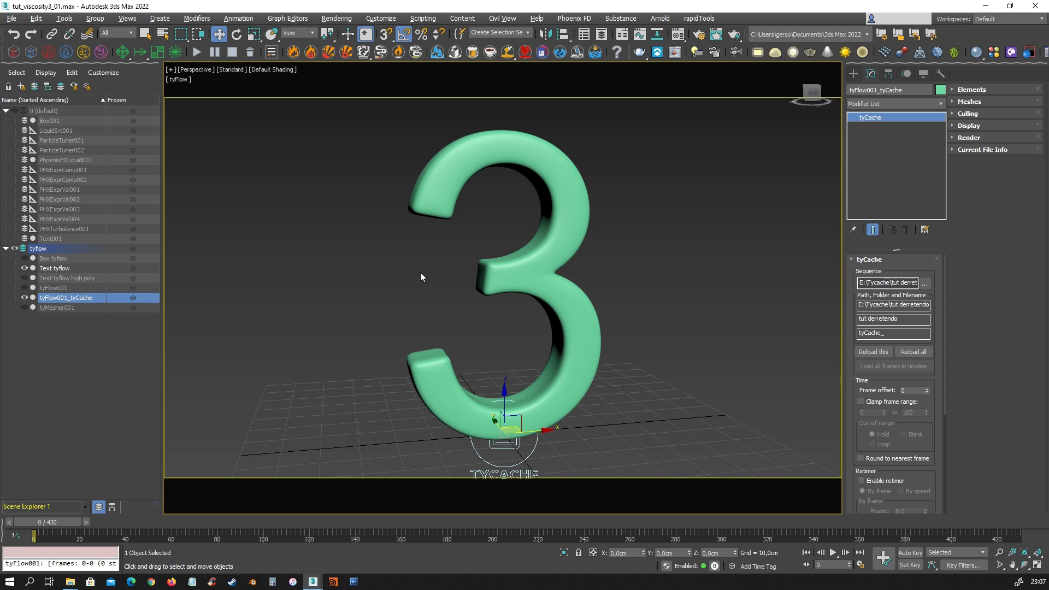
scroll(873, 382, "down", 5)
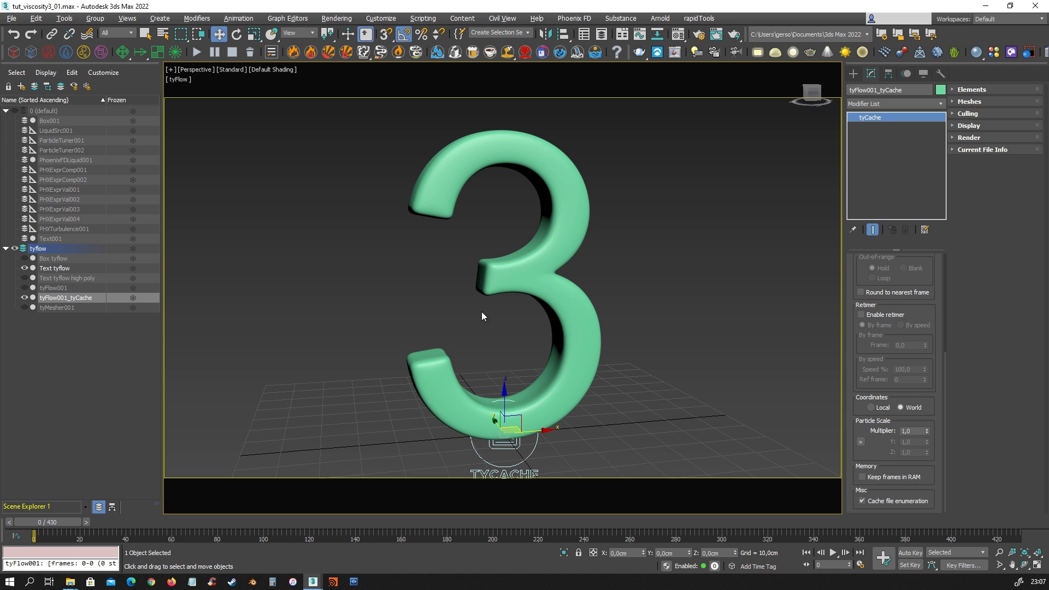
middle_click_drag(568, 313, 562, 304)
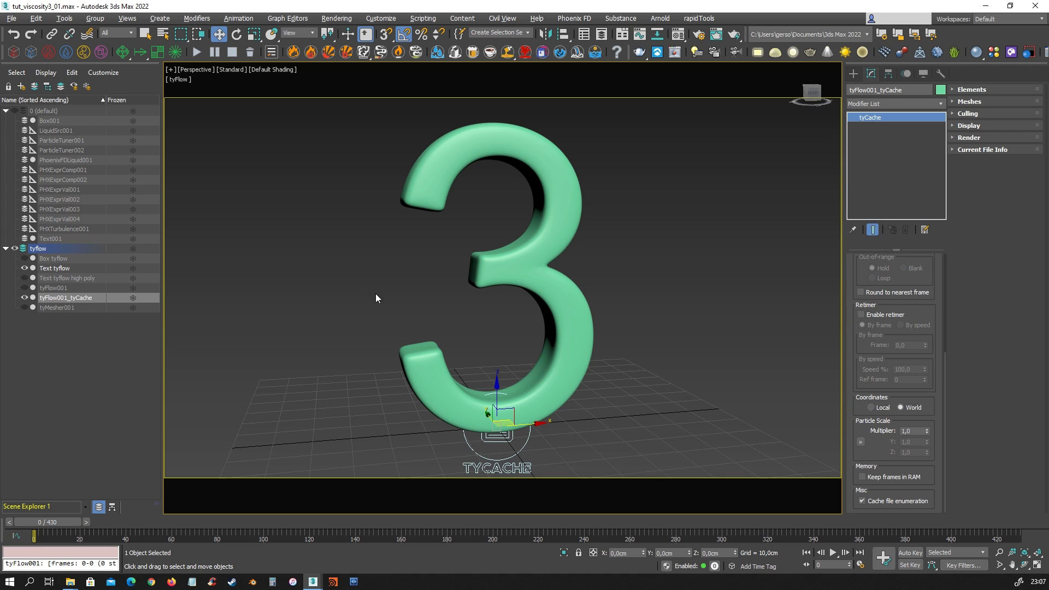
middle_click_drag(427, 298, 436, 295)
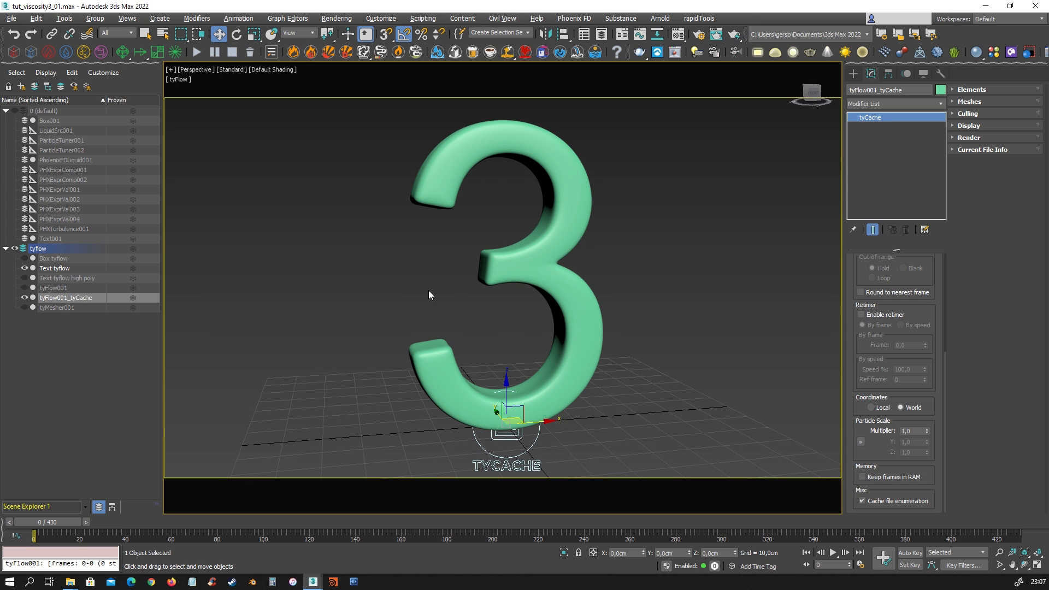